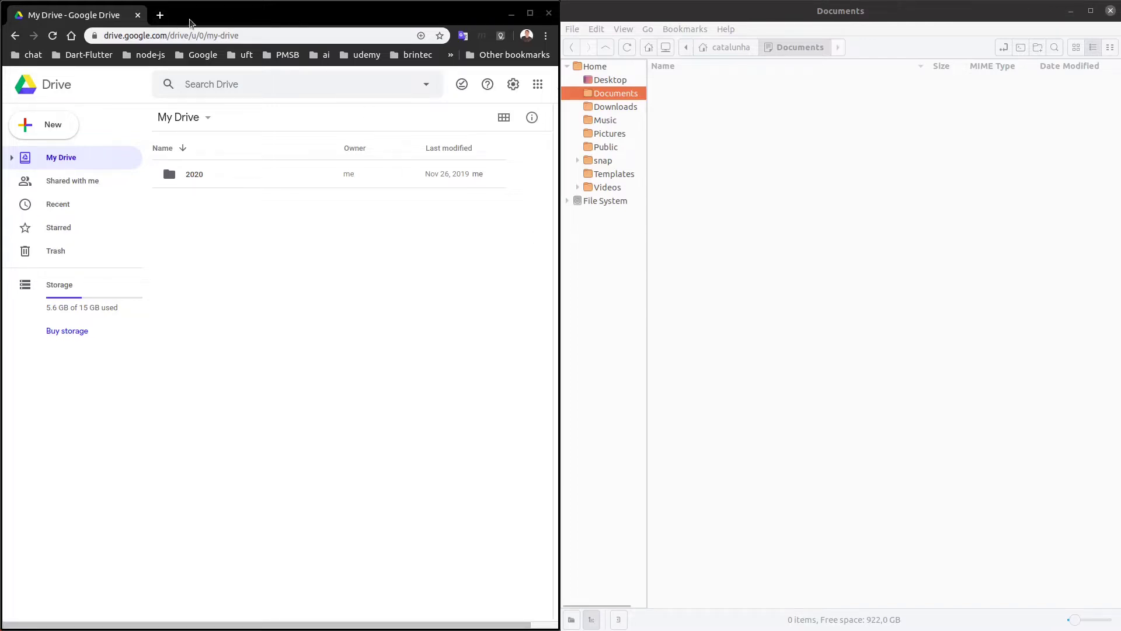
left_click_drag(189, 22, 1, 100)
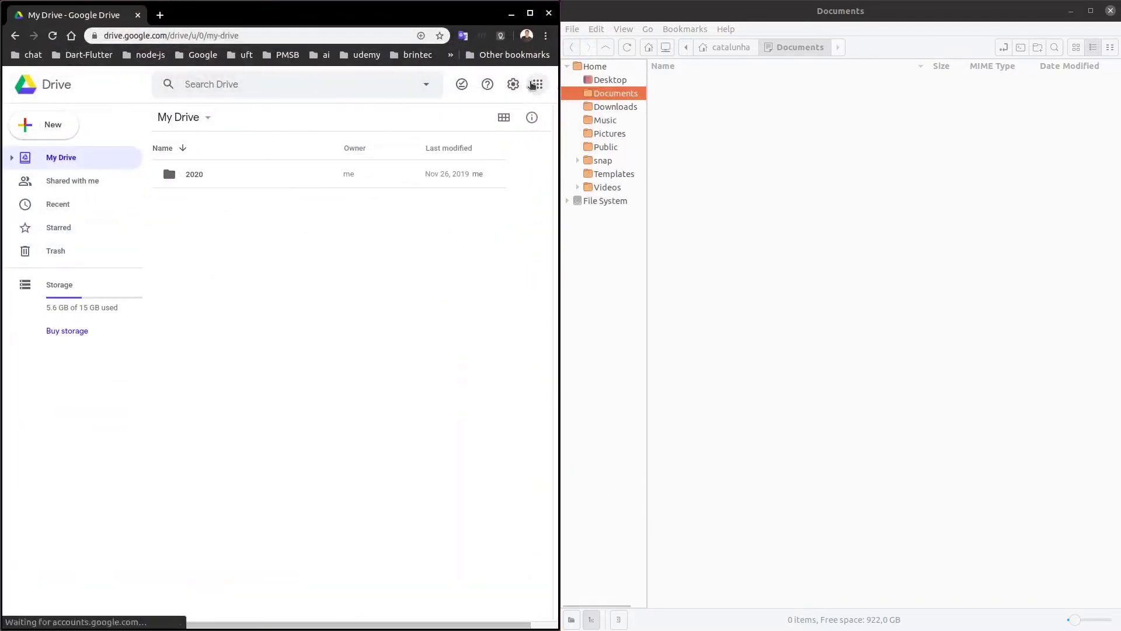
left_click(534, 85)
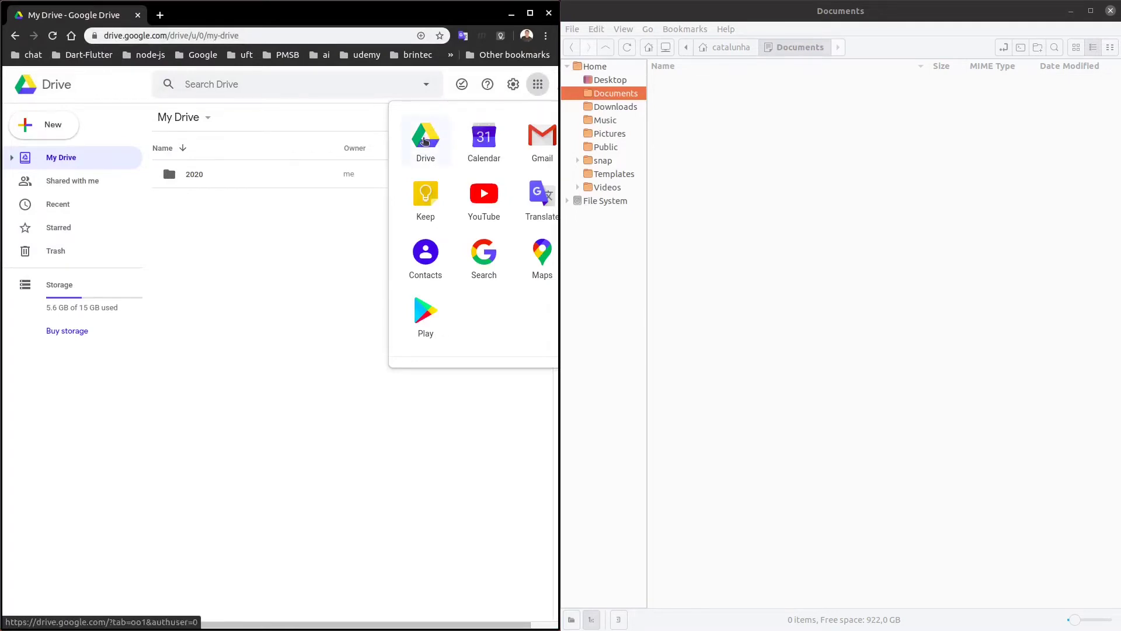
left_click(318, 250)
- Create a folder named "abc def" in the local Documents folder of the file manager
left_click(885, 183)
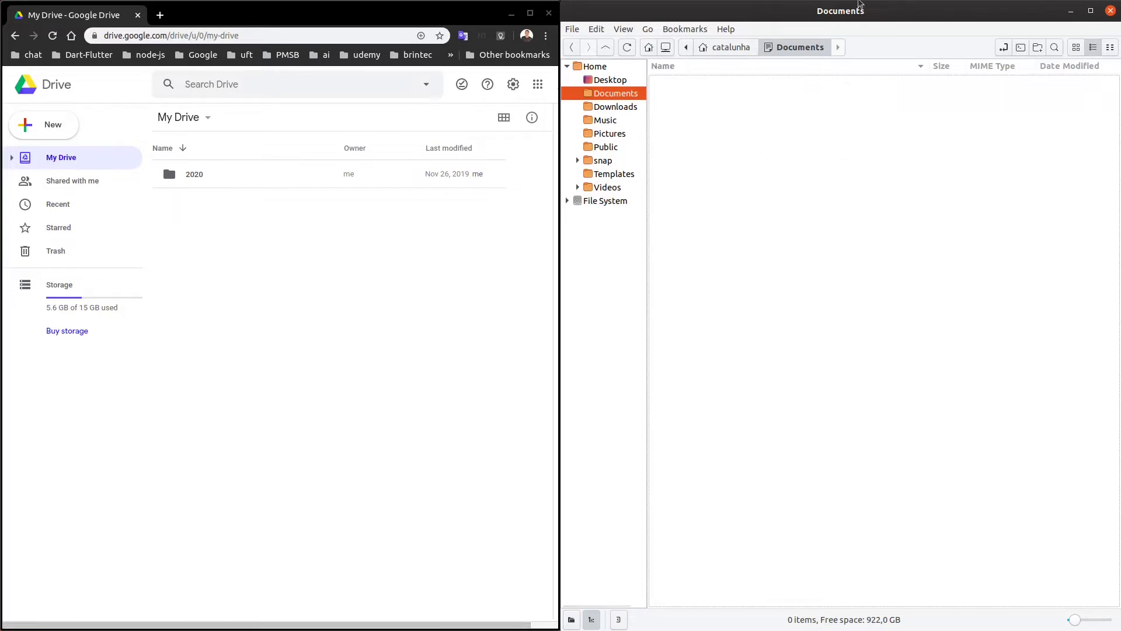
left_click_drag(858, 11, 1118, 196)
right_click(696, 102)
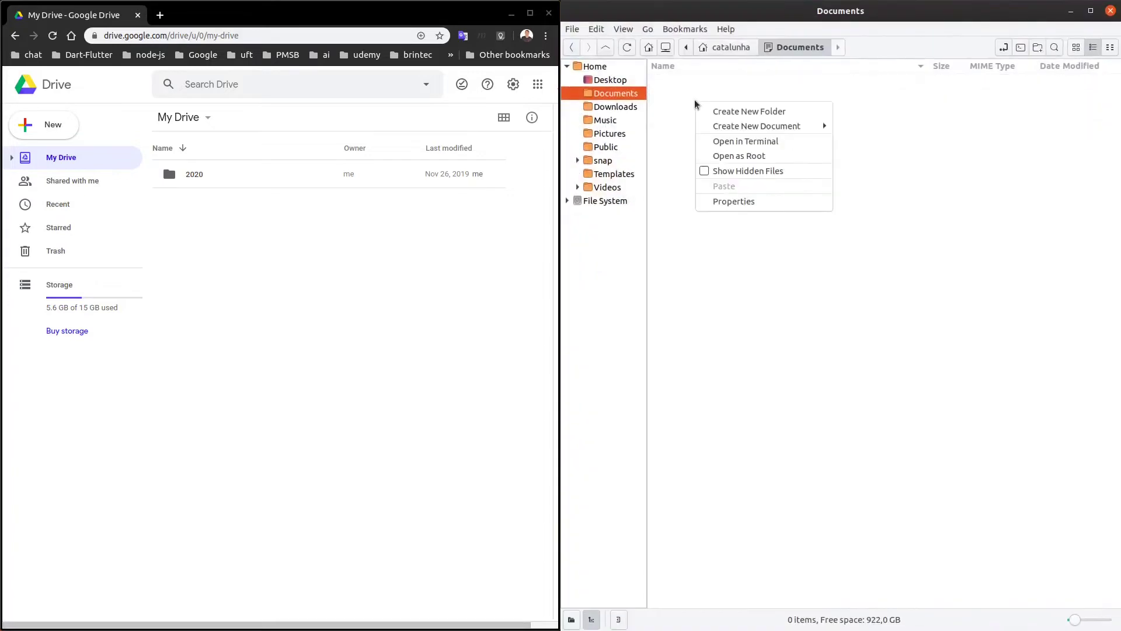
left_click(752, 112)
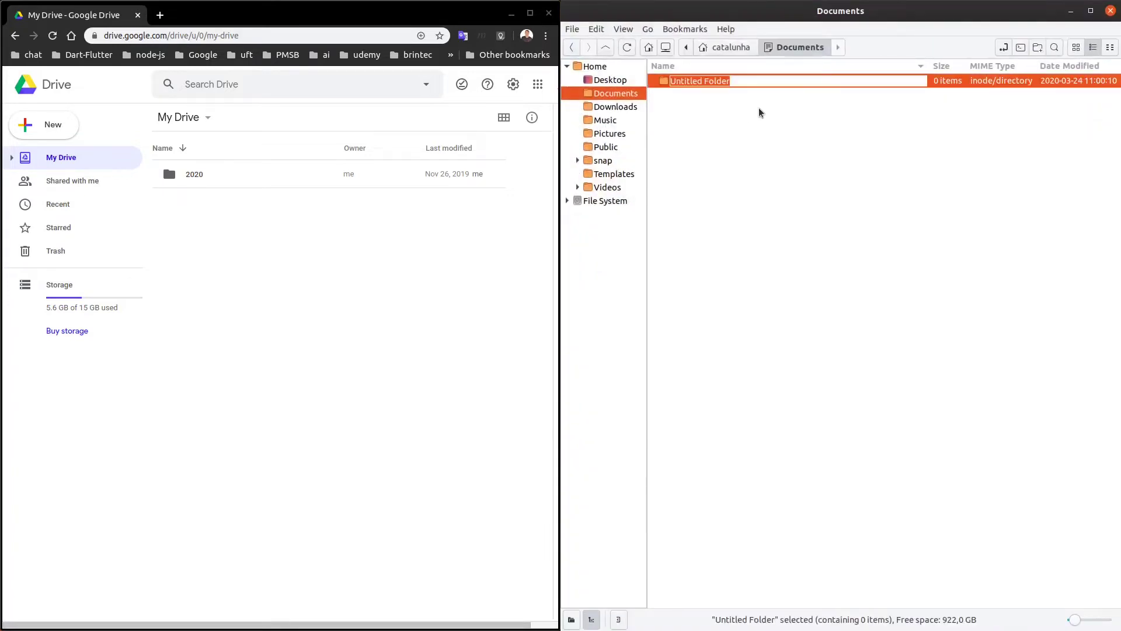
type("a b")
key("BackSpace")
key("BackSpace")
type("bc def")
key("Return")
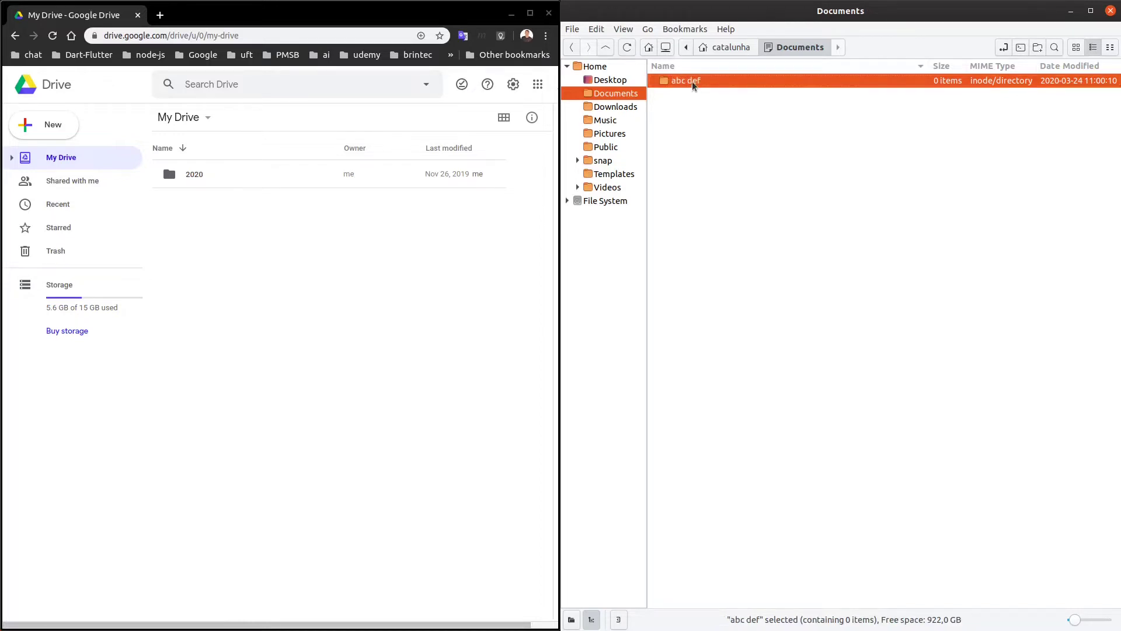
- Create another folder in Documents named "abc-def", with a hyphen between the words
scroll(750, 163, "up", 4)
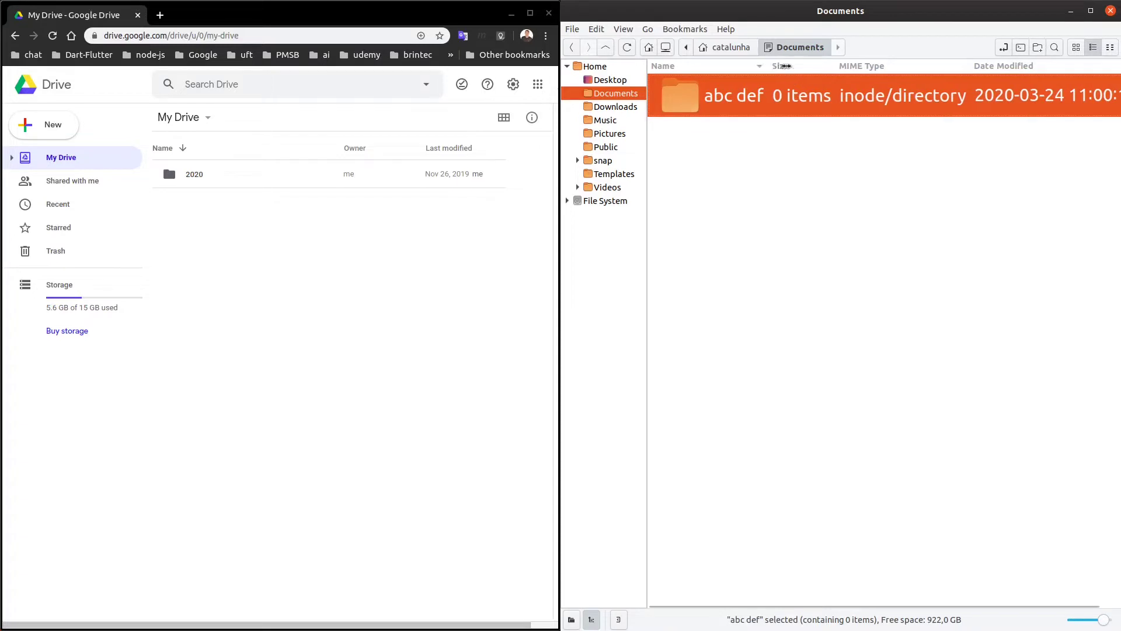
left_click(769, 185)
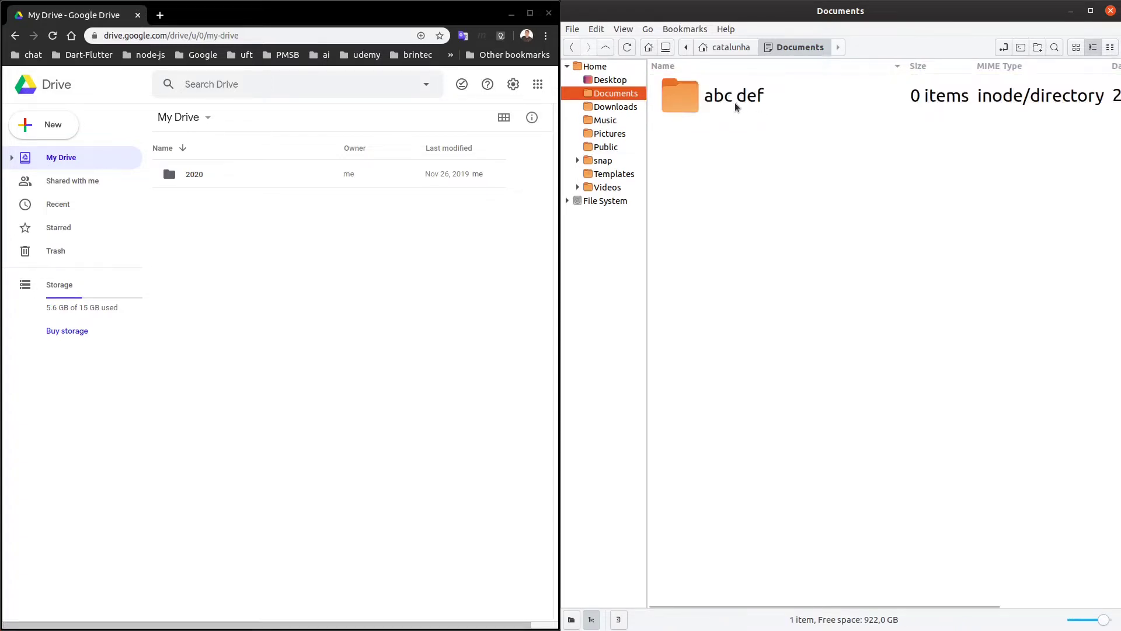
scroll(754, 107, "up", 1)
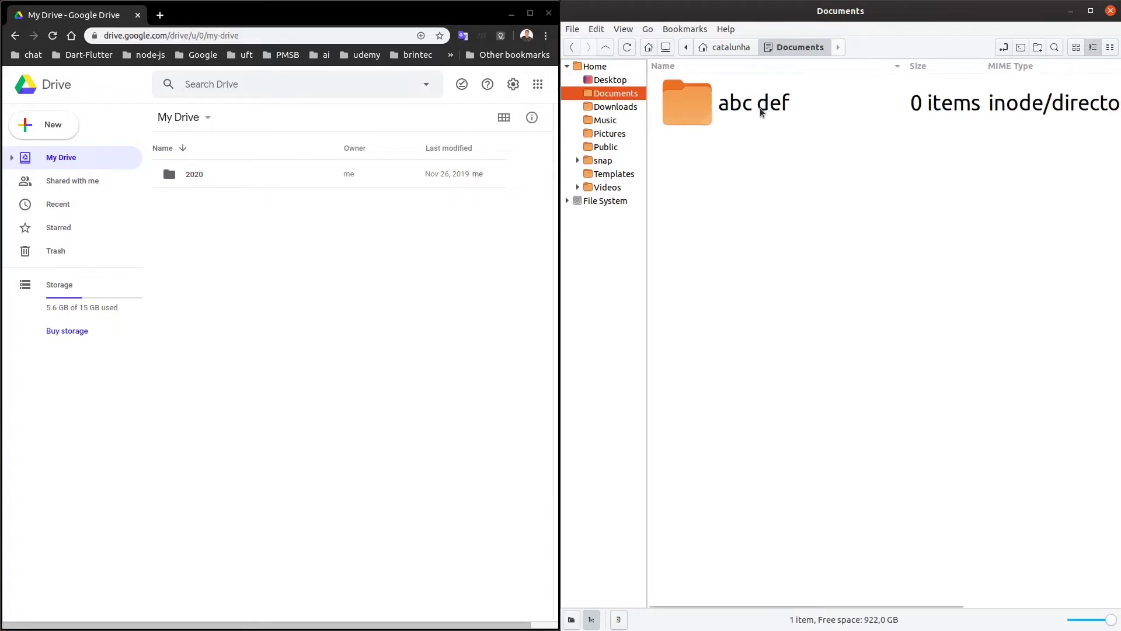
right_click(734, 190)
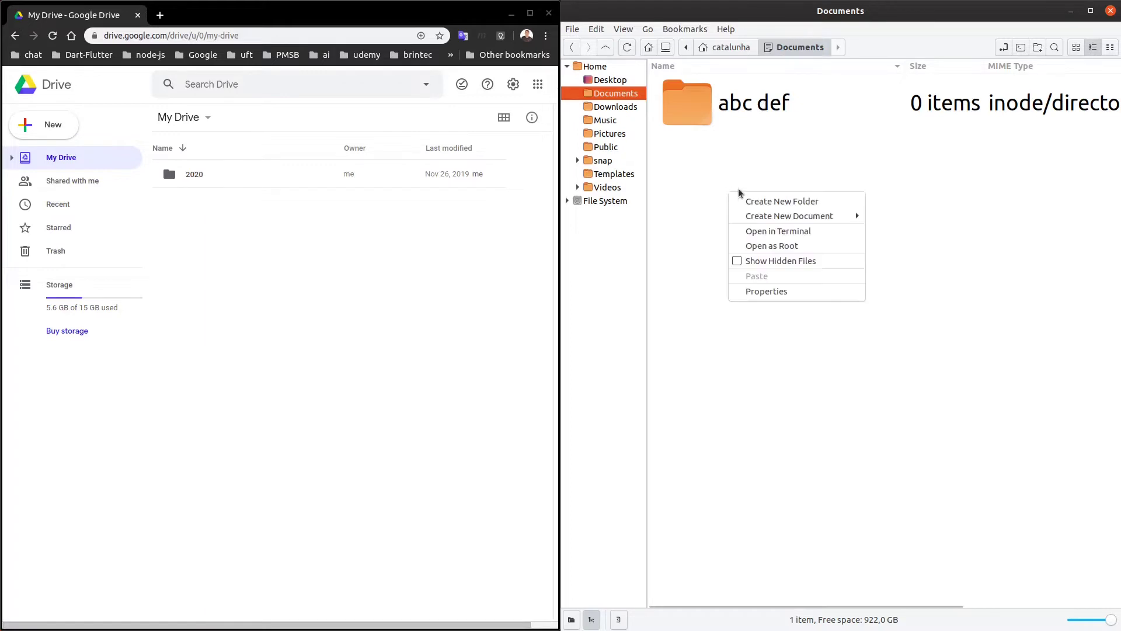
left_click(758, 200)
type("a")
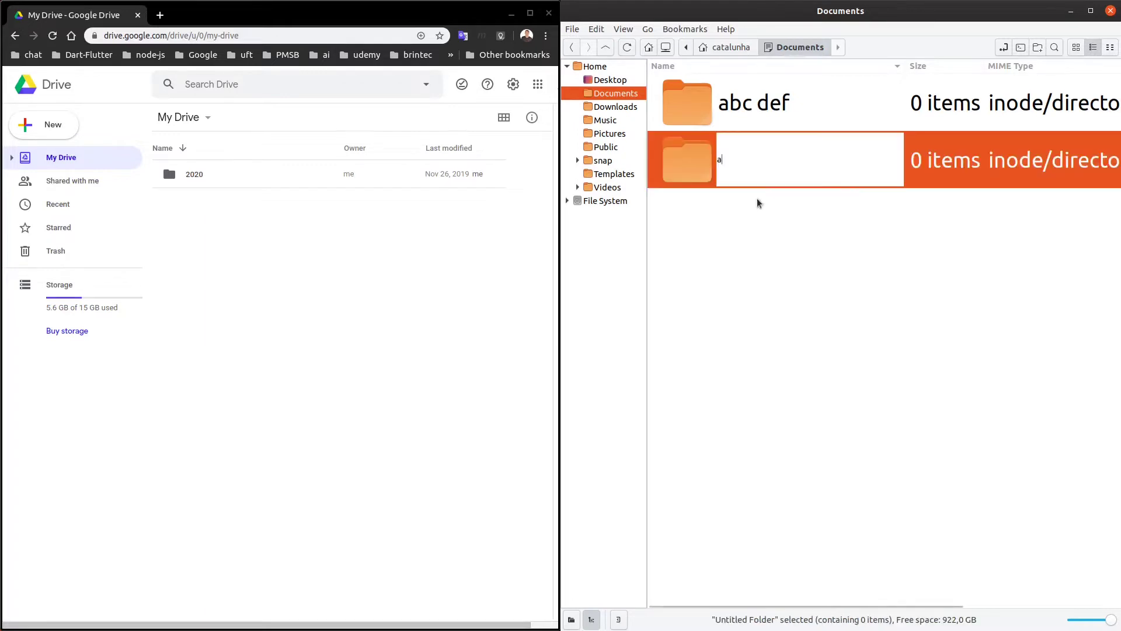
type("bc-def")
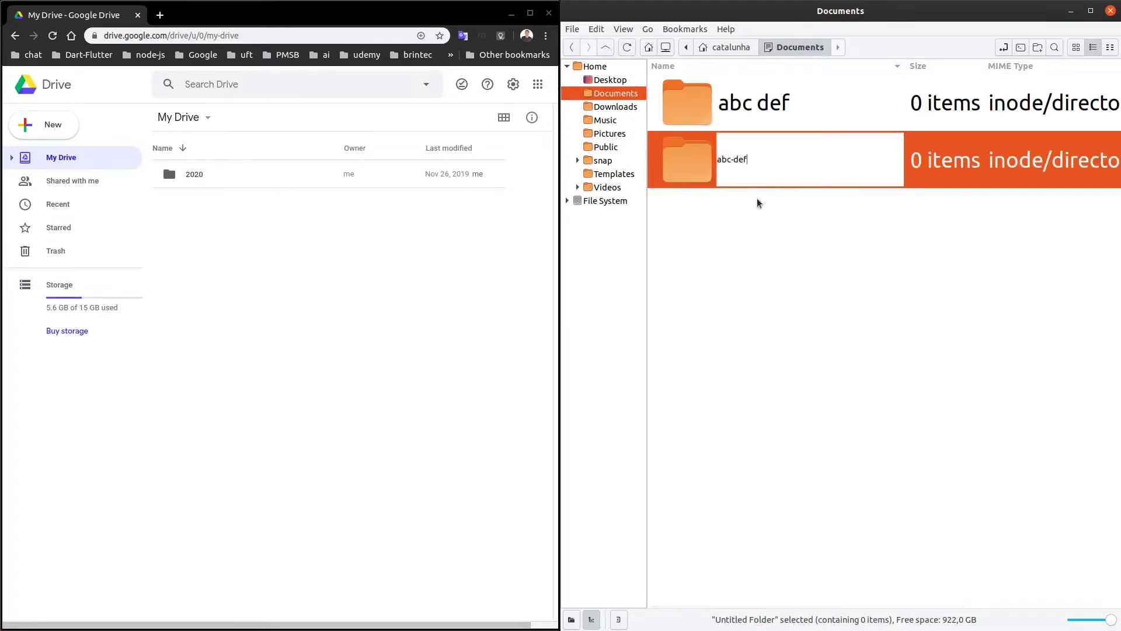
key("Return")
left_click(771, 230)
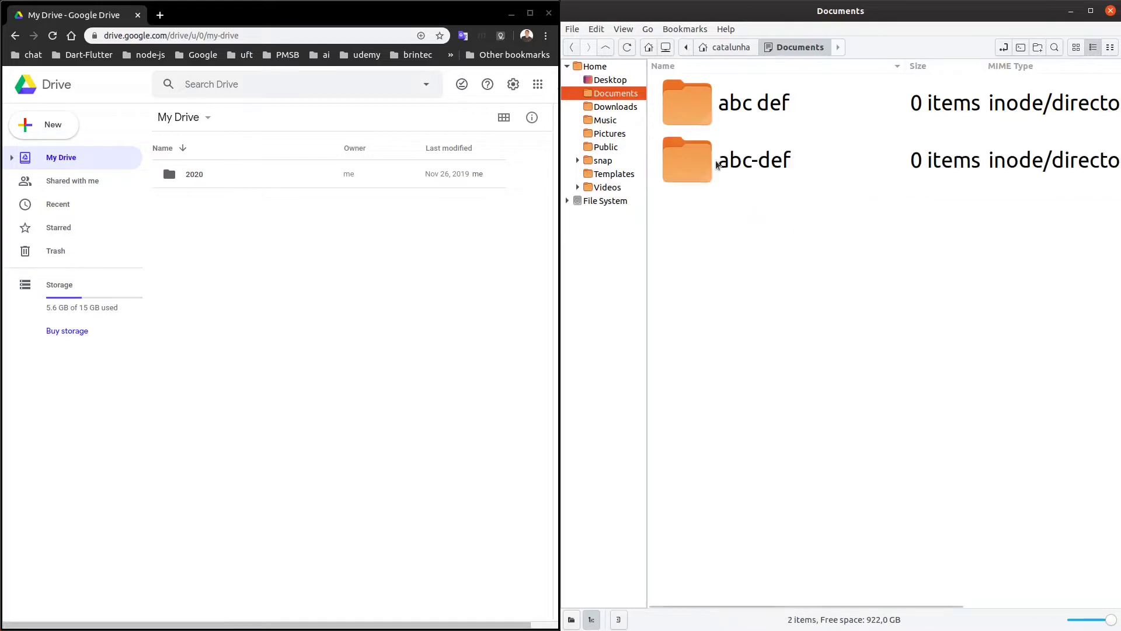
- Create a folder in Documents named "abc_def", with an underscore between the words
right_click(752, 238)
left_click(766, 244)
type("a")
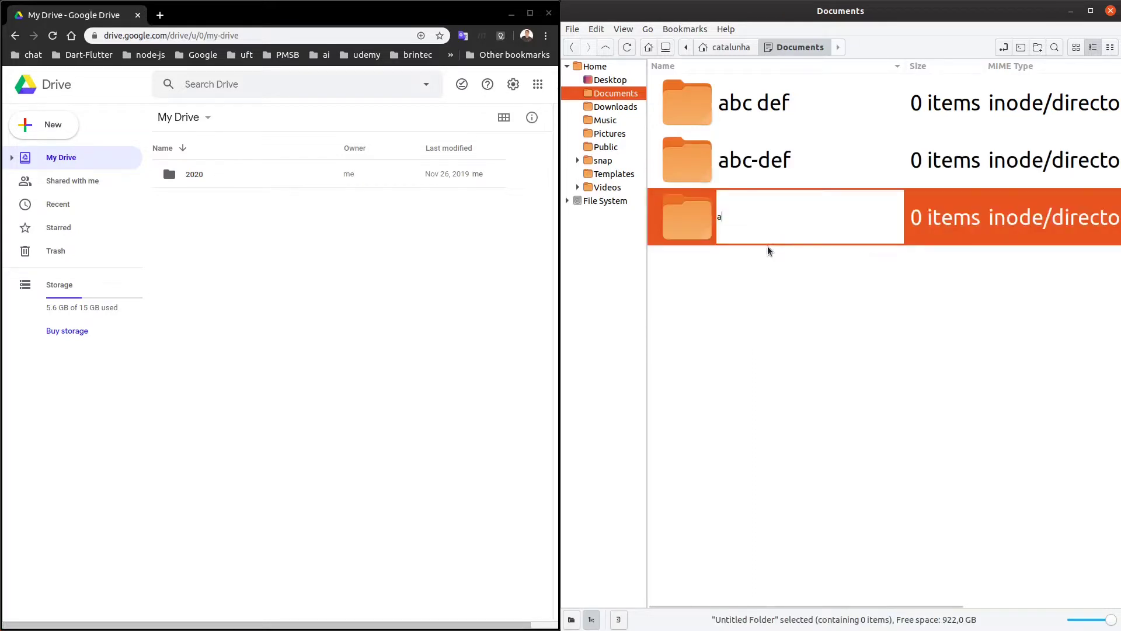
type("bc_def")
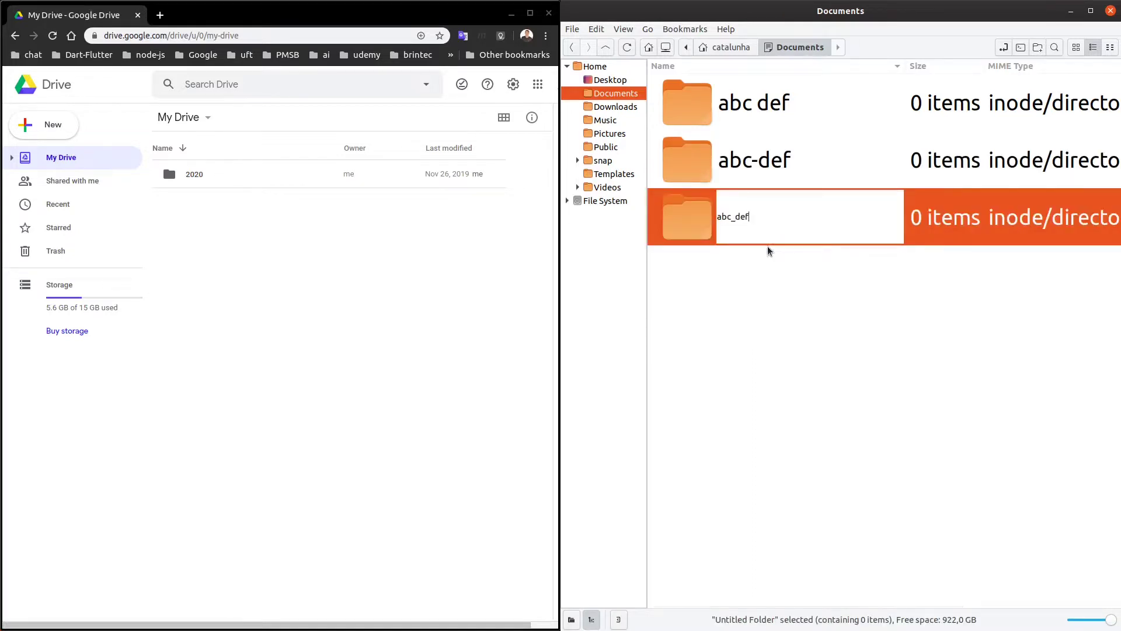
key("Return")
- Create a folder in Documents named "abcDef", written in camel case without a separator
right_click(784, 287)
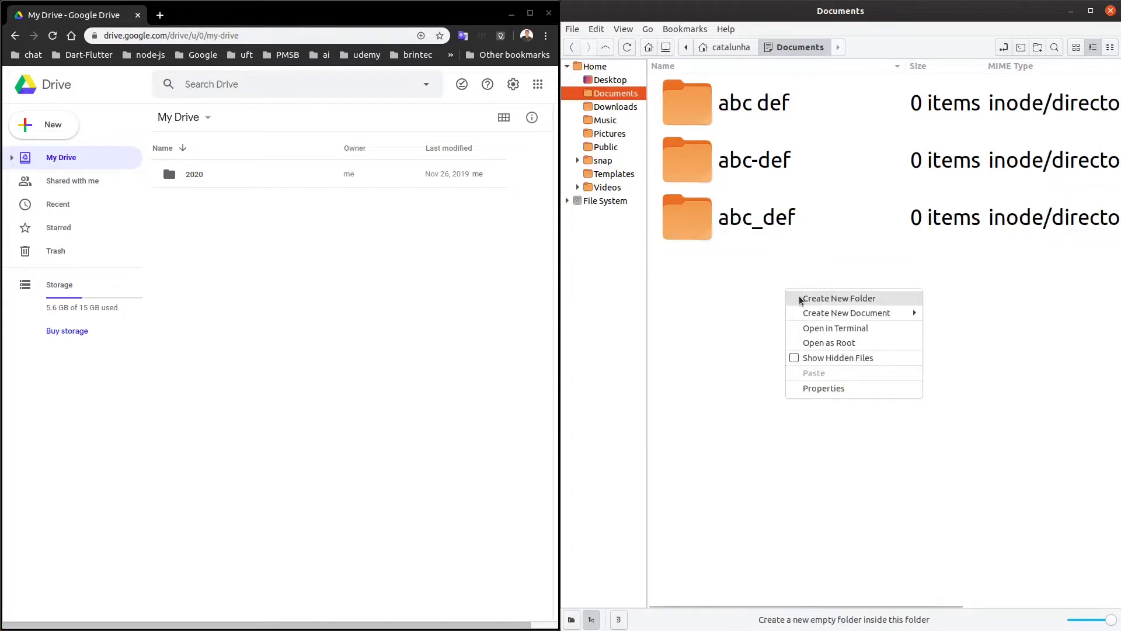
left_click(799, 296)
type("ad")
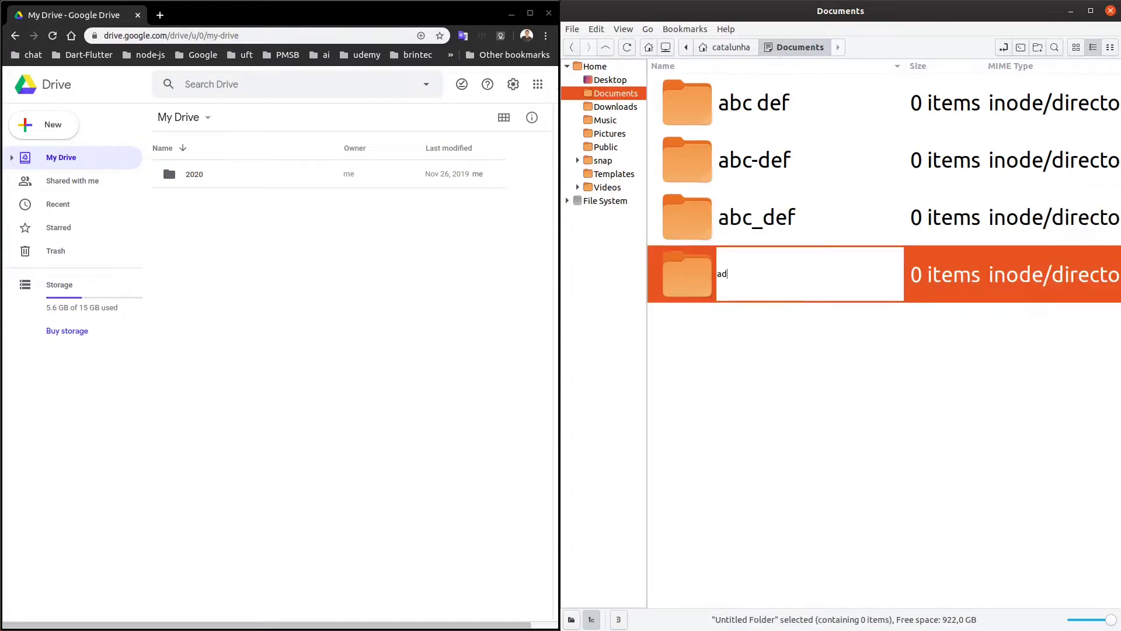
type("=")
key("BackSpace")
key("BackSpace")
type("bd")
key("Return")
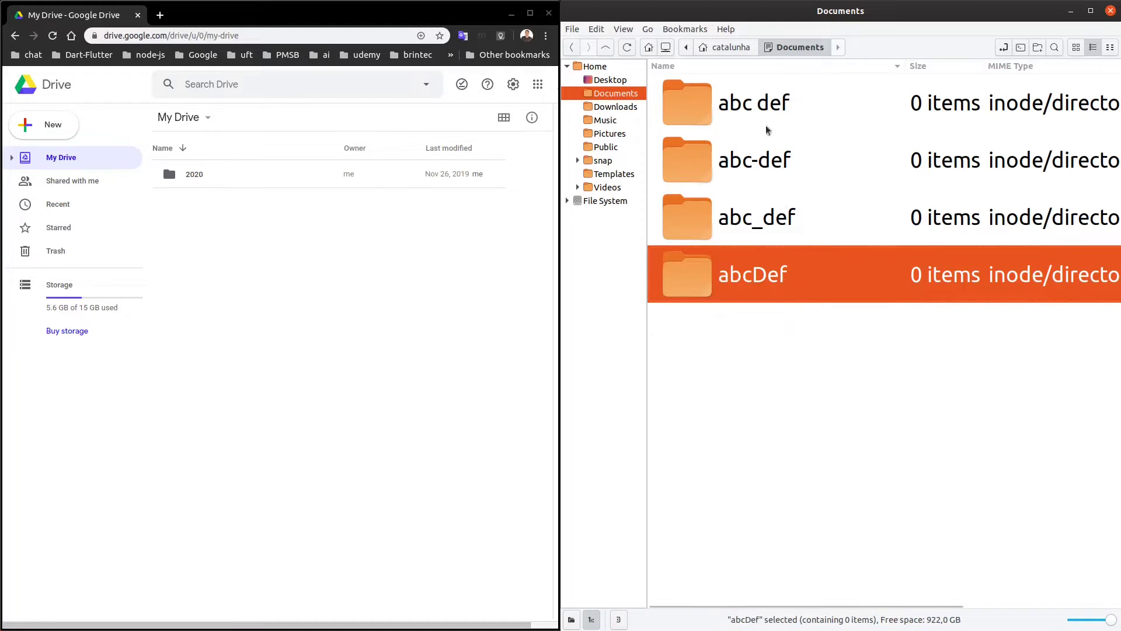
- Create a folder in Documents with the accented name "não"
left_click(761, 105)
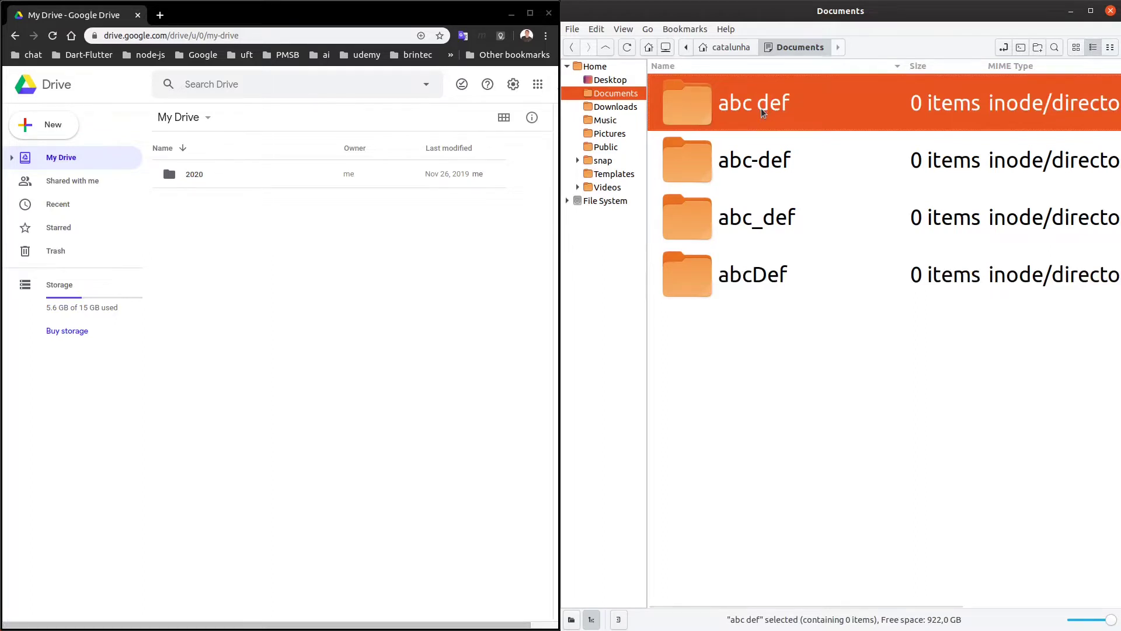
left_click(832, 339)
right_click(792, 359)
left_click(810, 368)
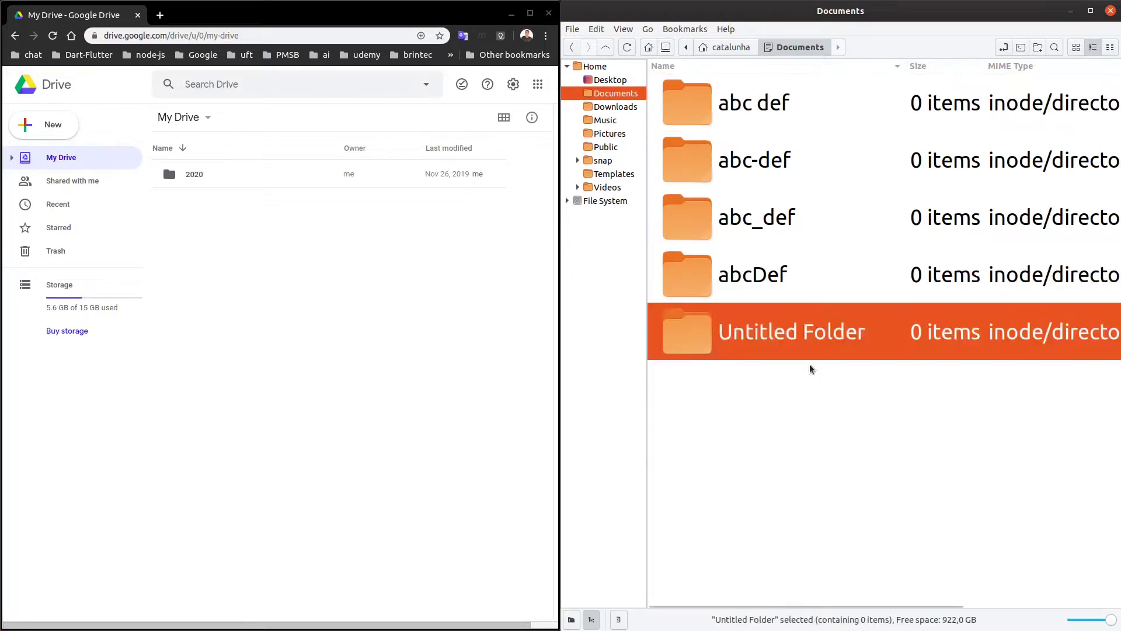
type("não")
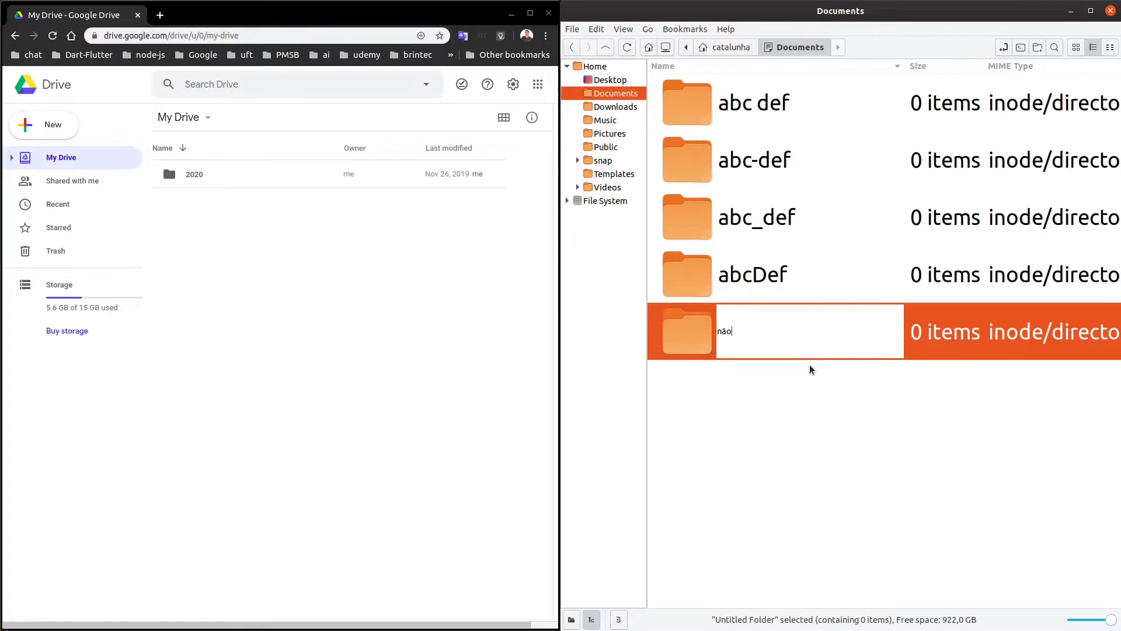
key("Return")
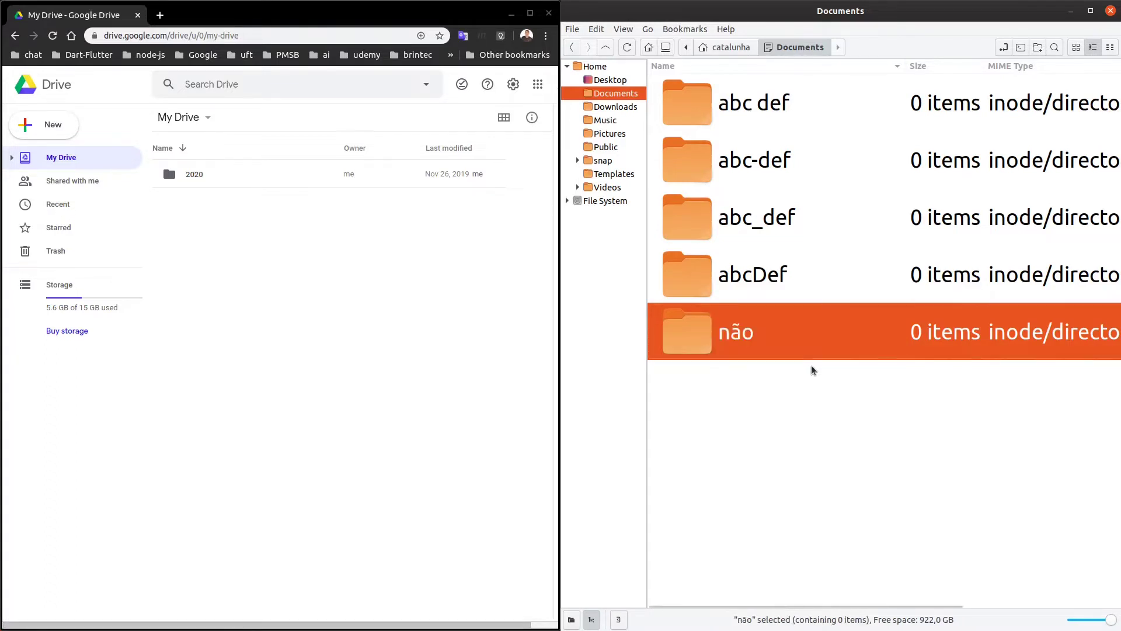
- Create a folder in Documents with the unaccented name "nao"
right_click(794, 390)
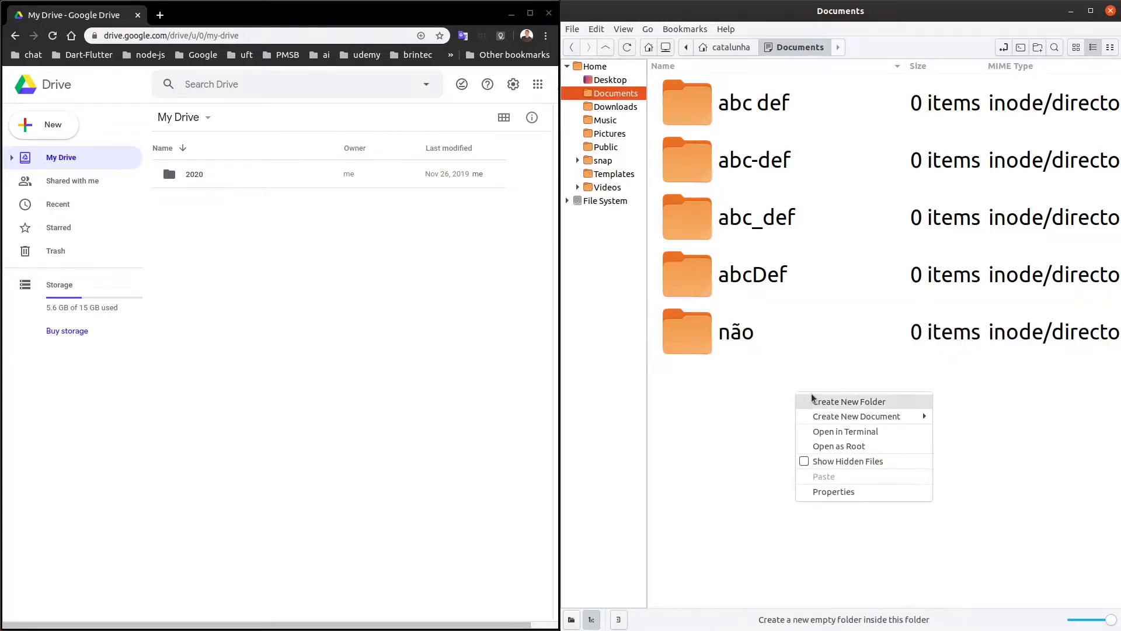
left_click(813, 401)
type("nao")
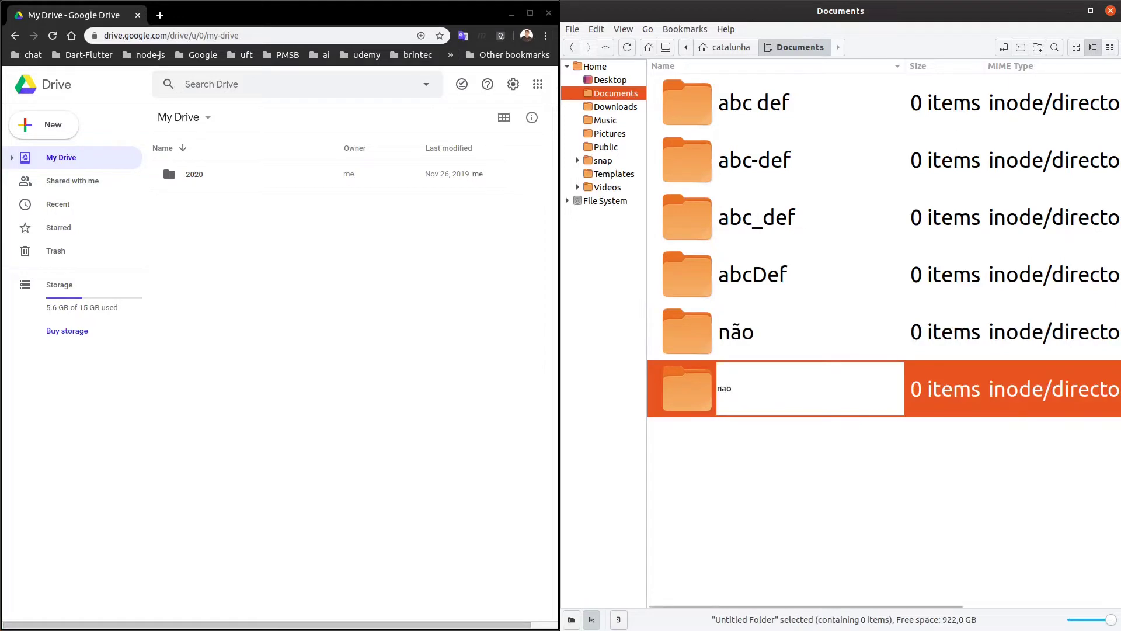
key("Return")
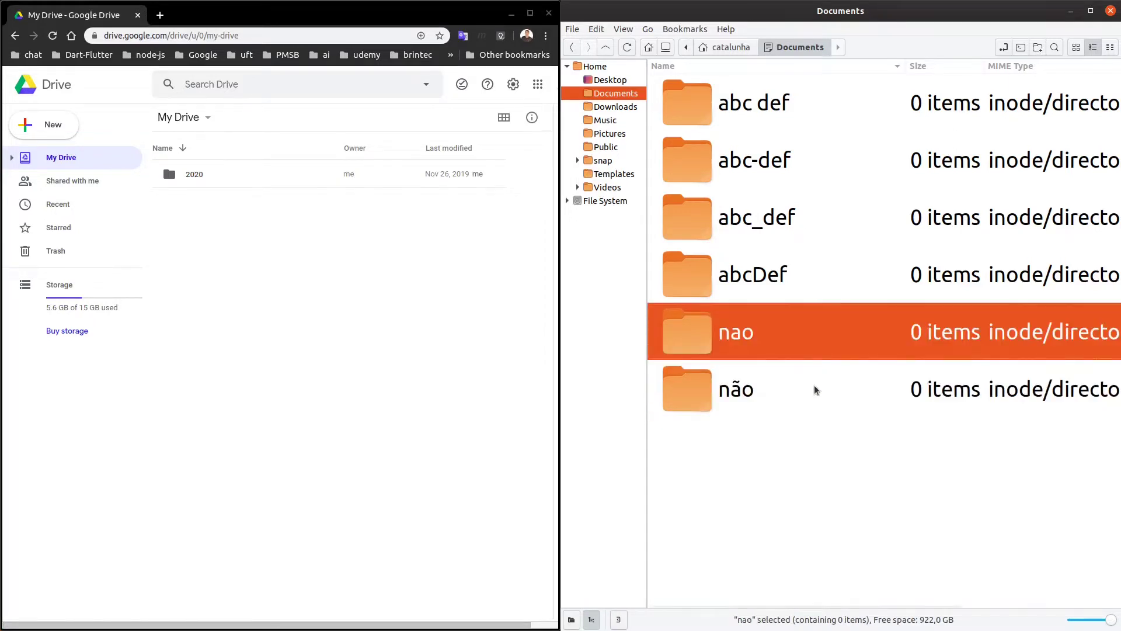
- Delete the folders "não", "abc def" and "abc_def" from Documents
left_click(752, 402)
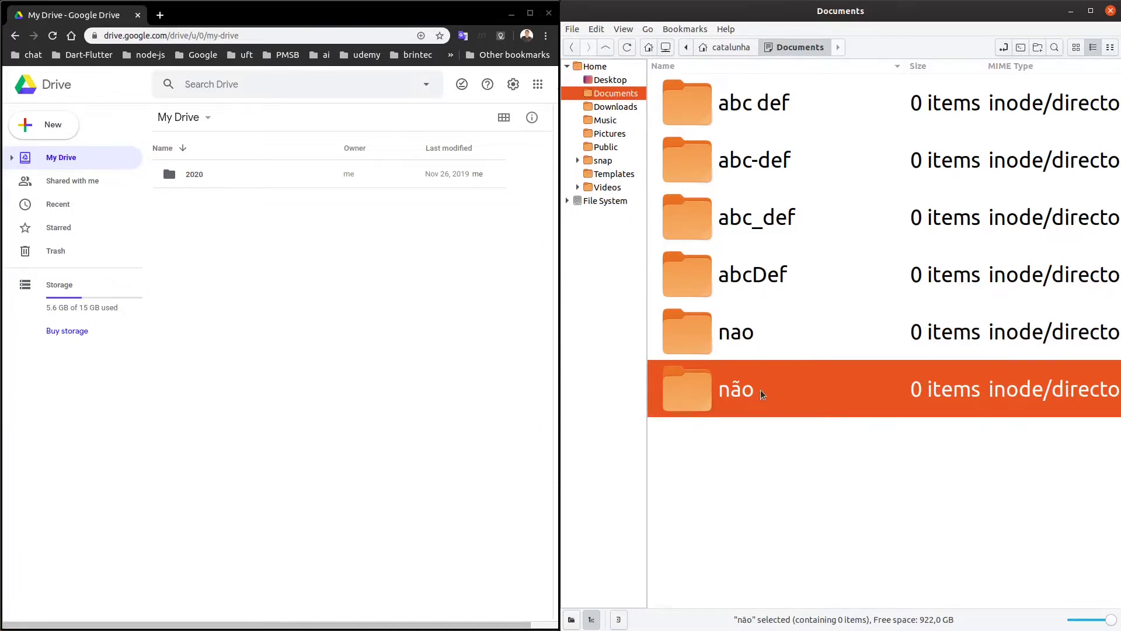
key("Delete")
left_click(743, 95)
key("Delete")
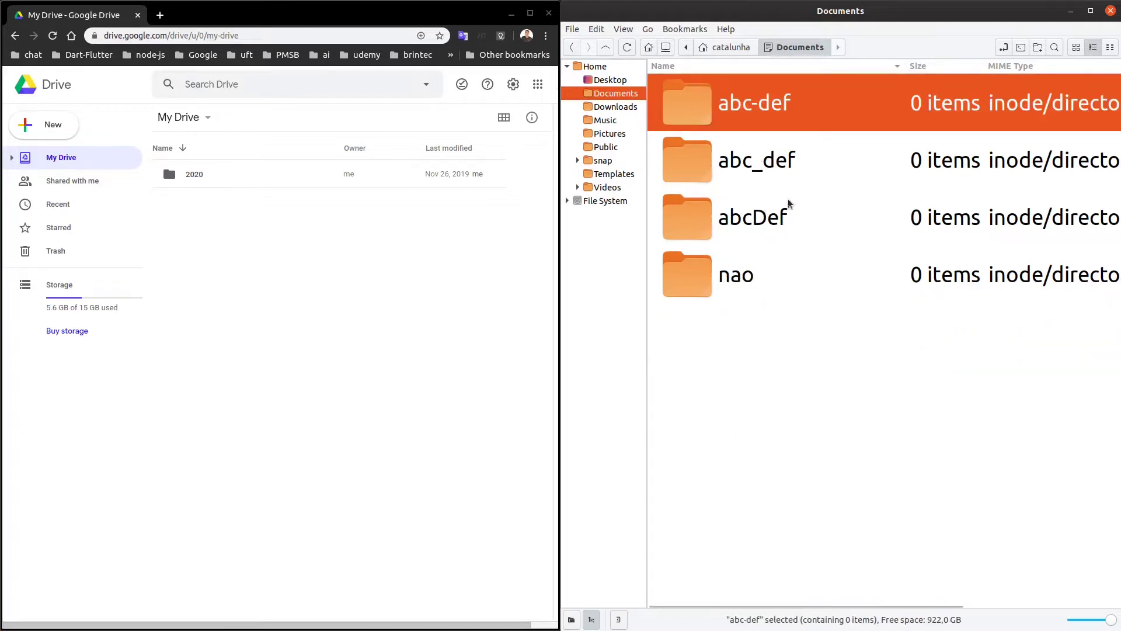
left_click(781, 166)
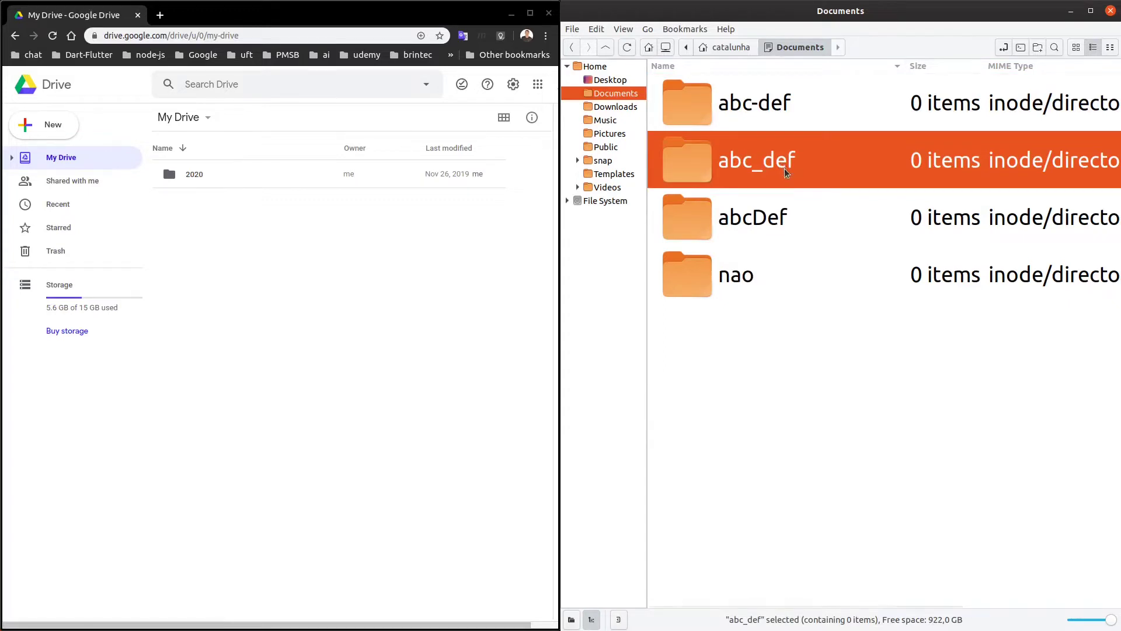
key("Delete")
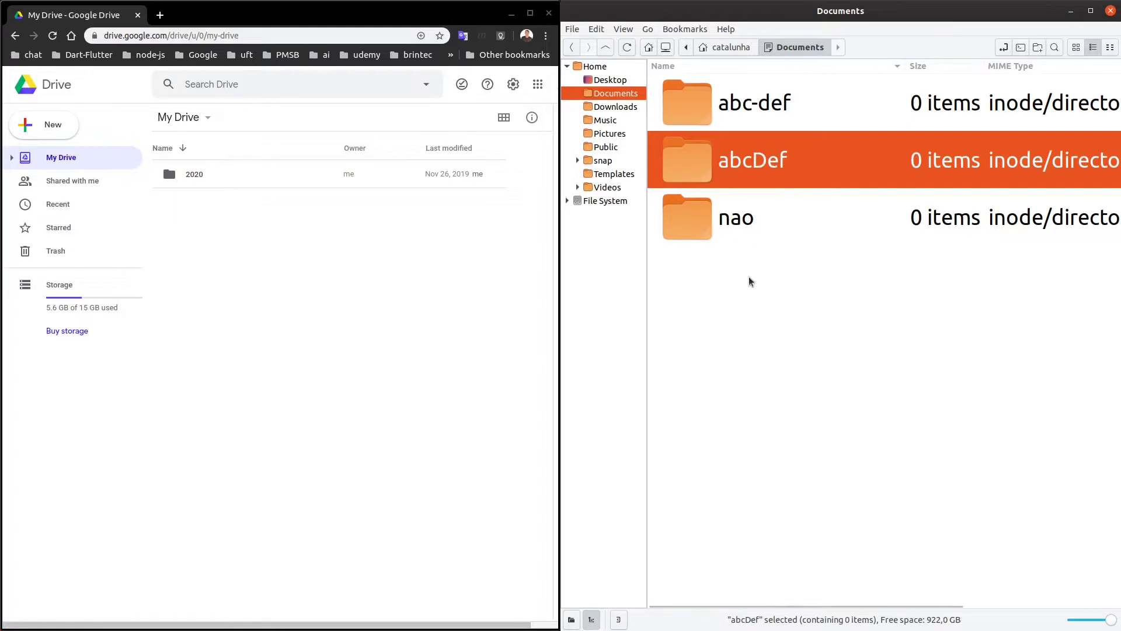
- Switch to Google Drive and create a folder named "abcDef" in My Drive
left_click(294, 258)
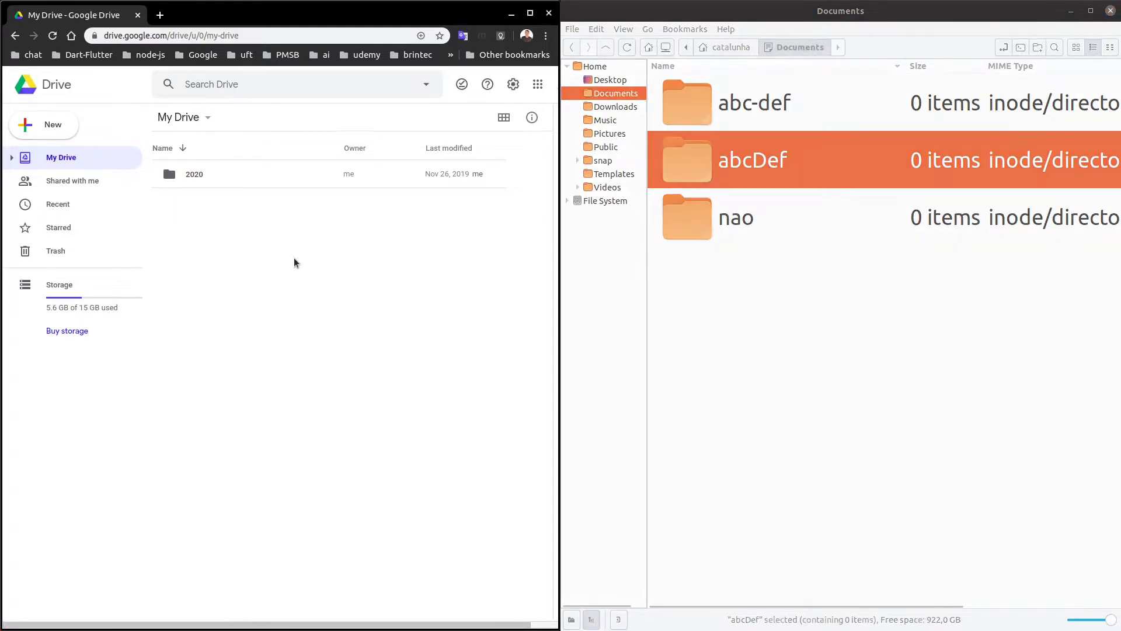
right_click(244, 245)
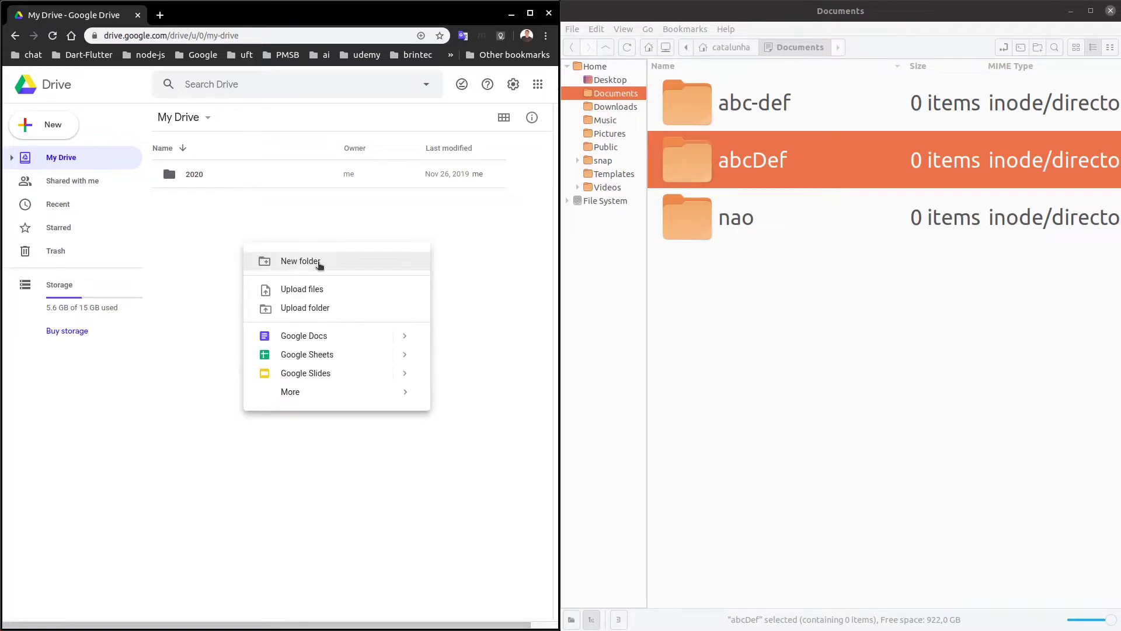
left_click(300, 261)
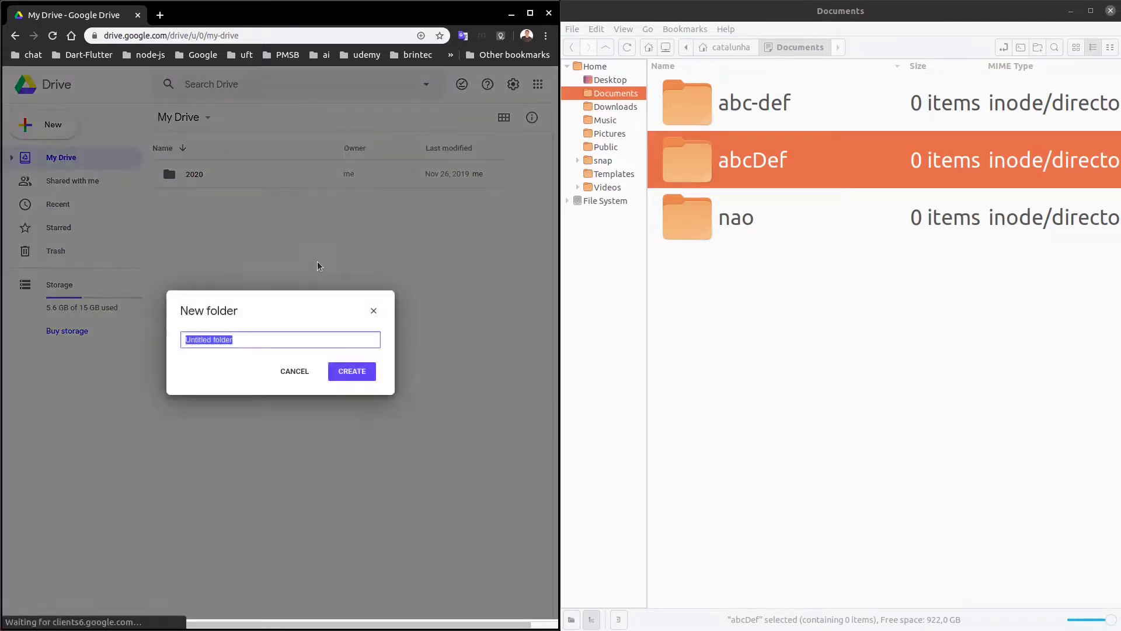
type("abcDef")
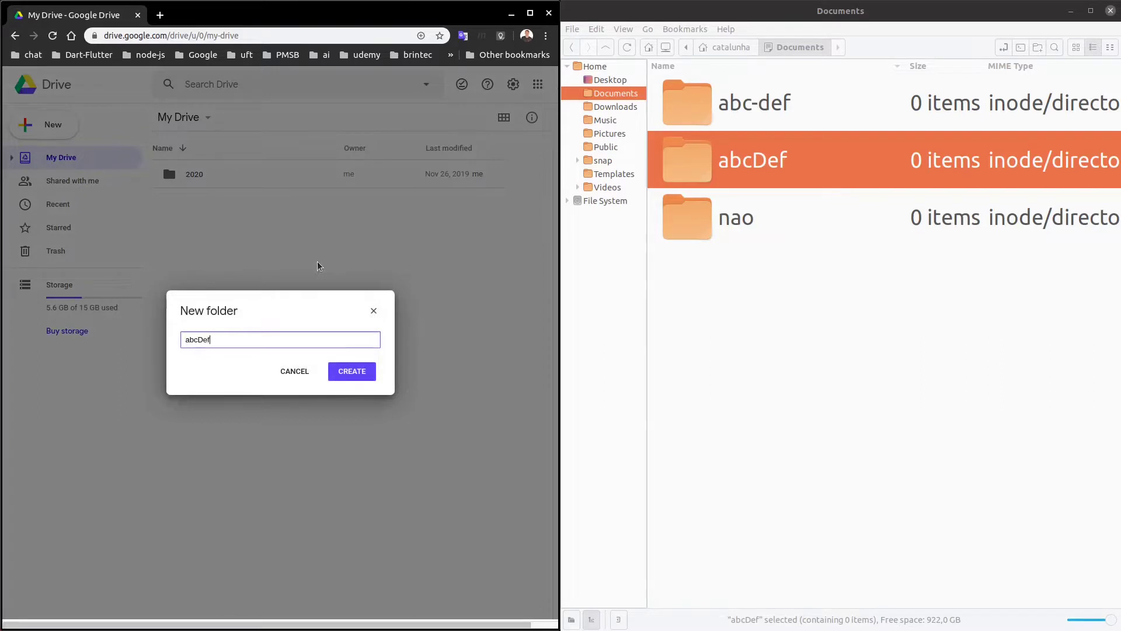
key("Return")
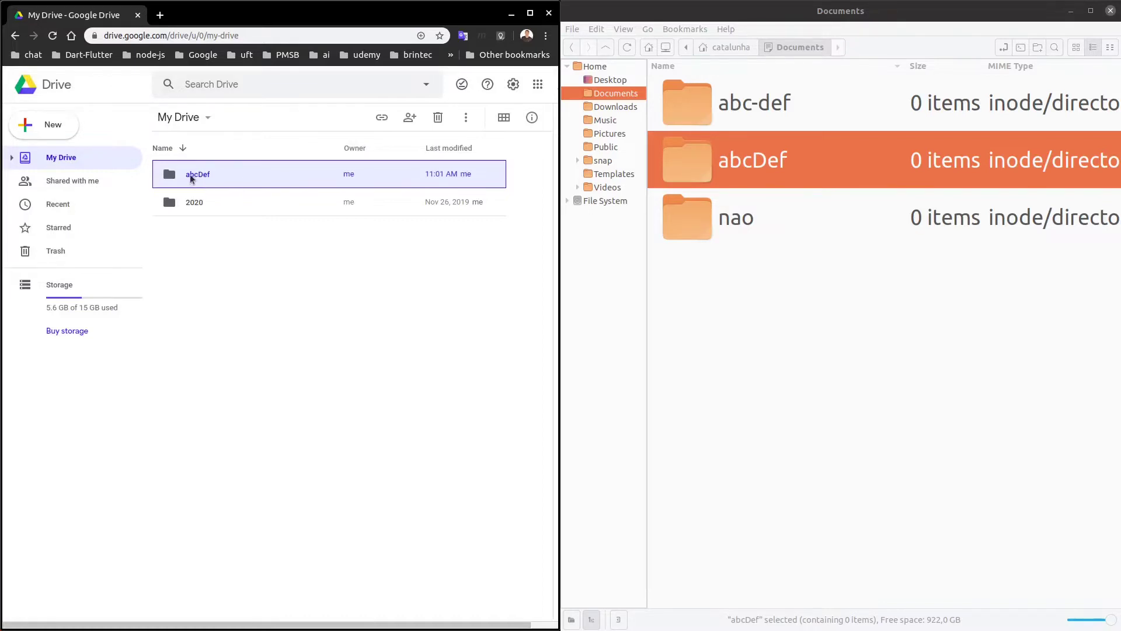
left_click(829, 333)
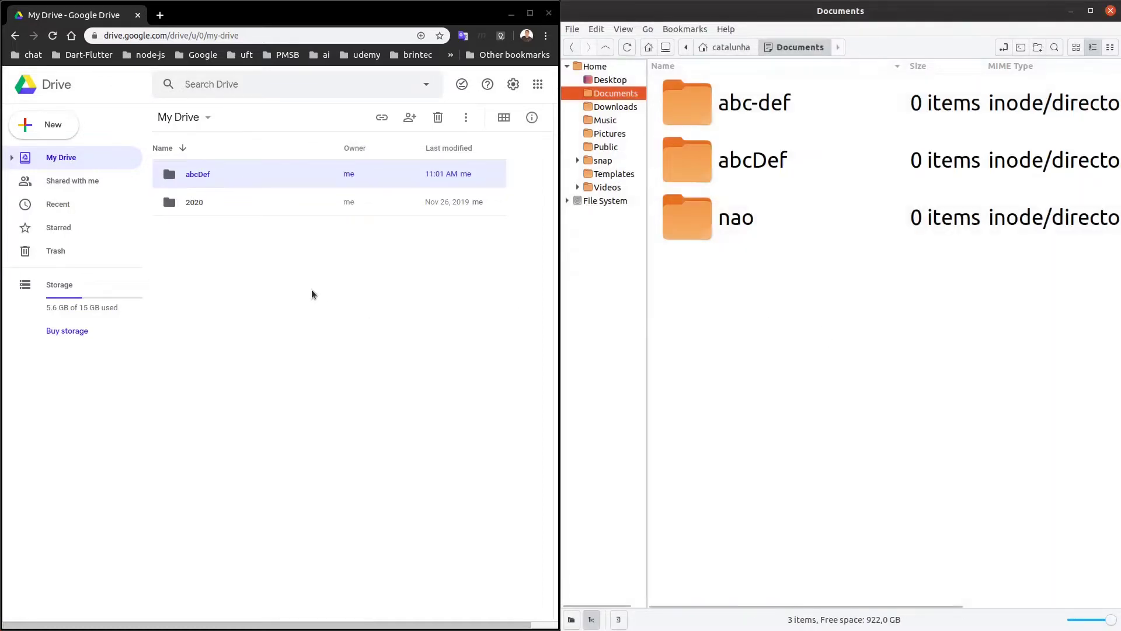
- Open the "abcDef" folder in Google Drive and upload the "abc-def" folder from the local Documents folder into it
double_click(211, 178)
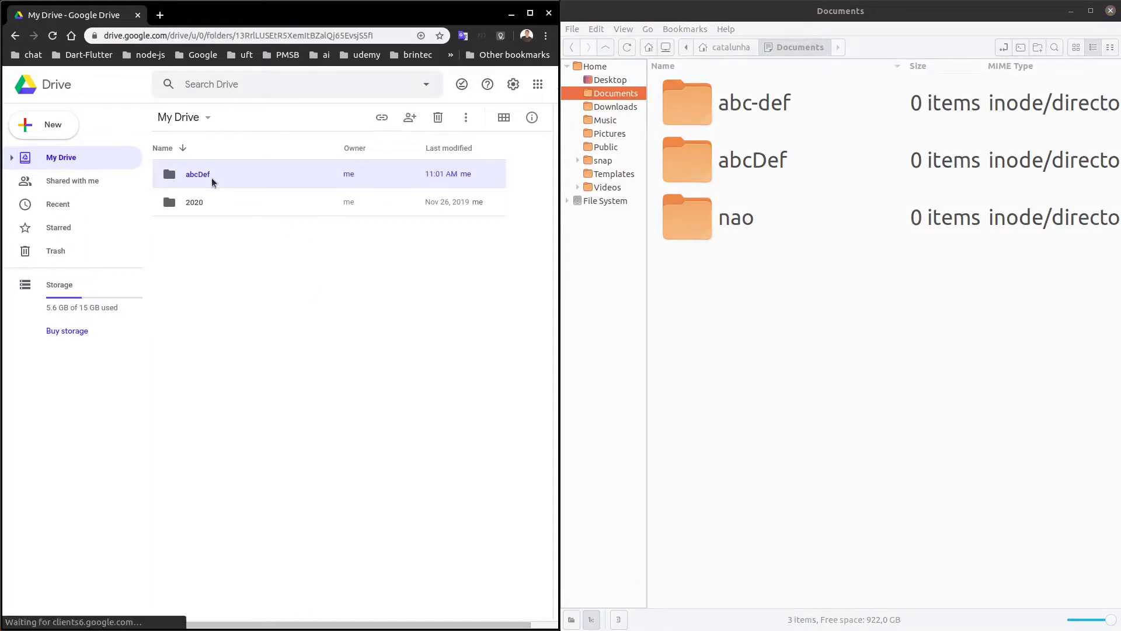
left_click(776, 289)
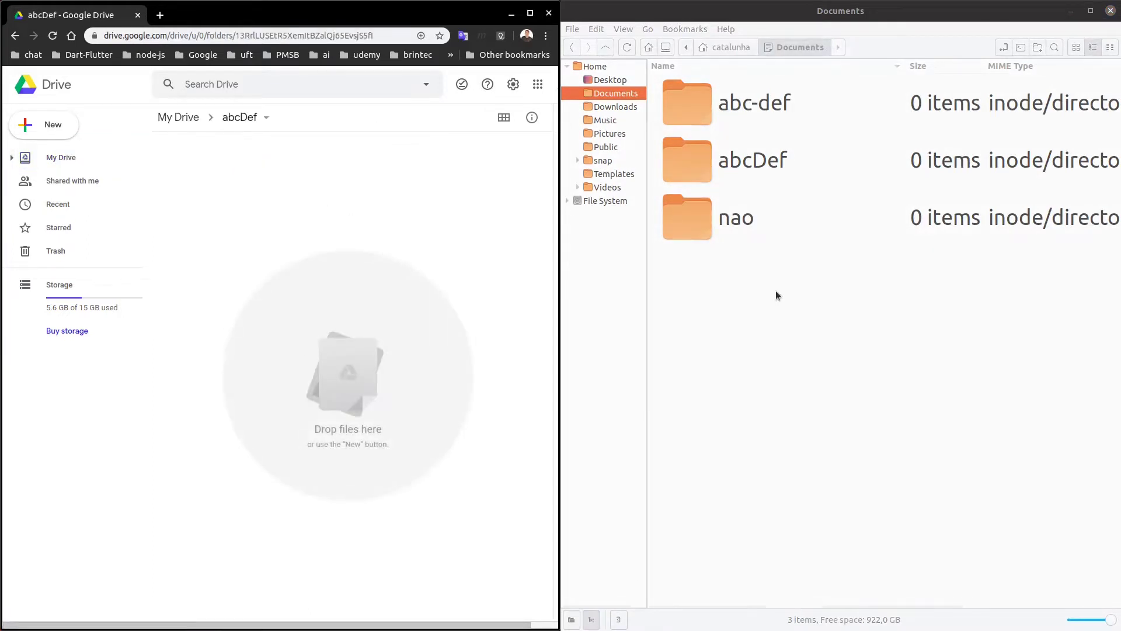
left_click_drag(773, 104, 302, 196)
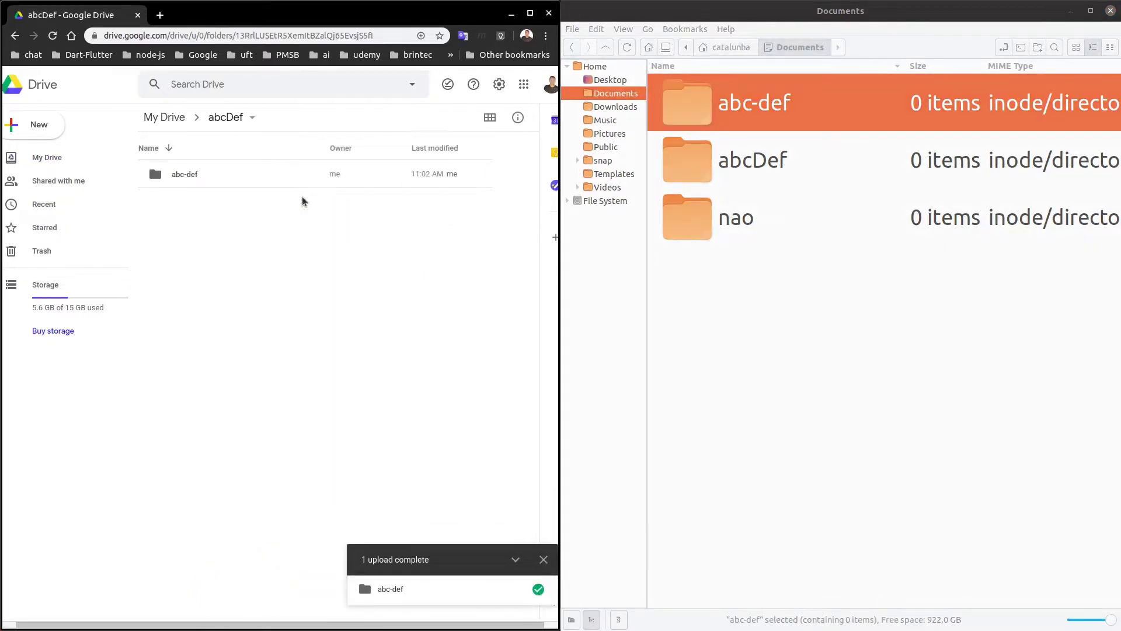
left_click(784, 298)
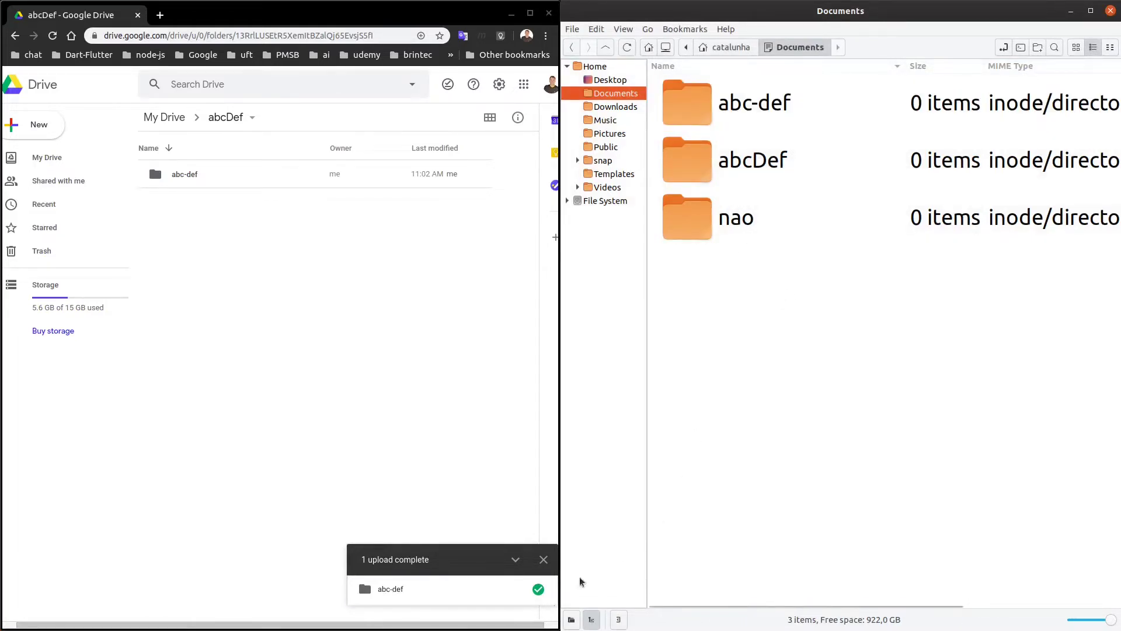
left_click(544, 560)
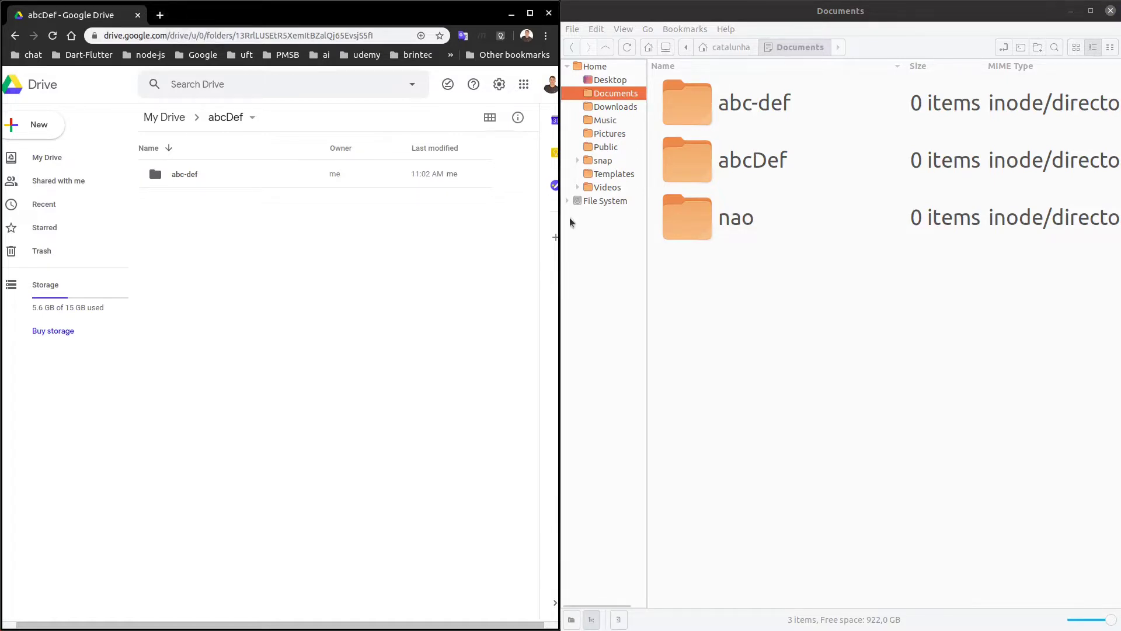
- Take a screenshot of a selected area showing the Documents folder list, and save it in Pictures
left_click(620, 108)
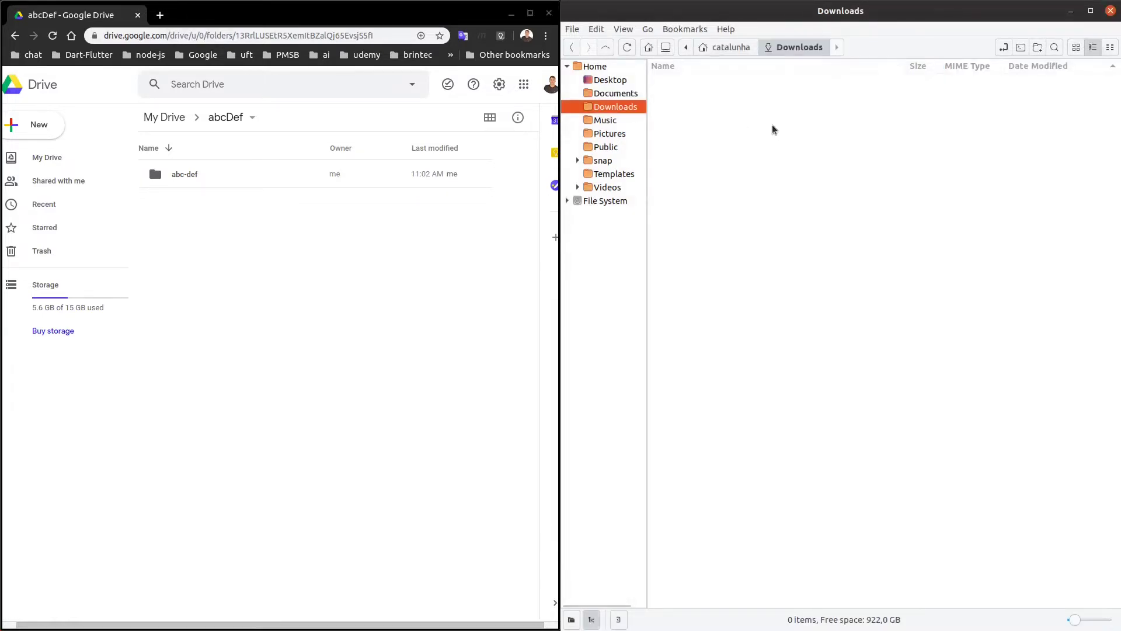
left_click(618, 95)
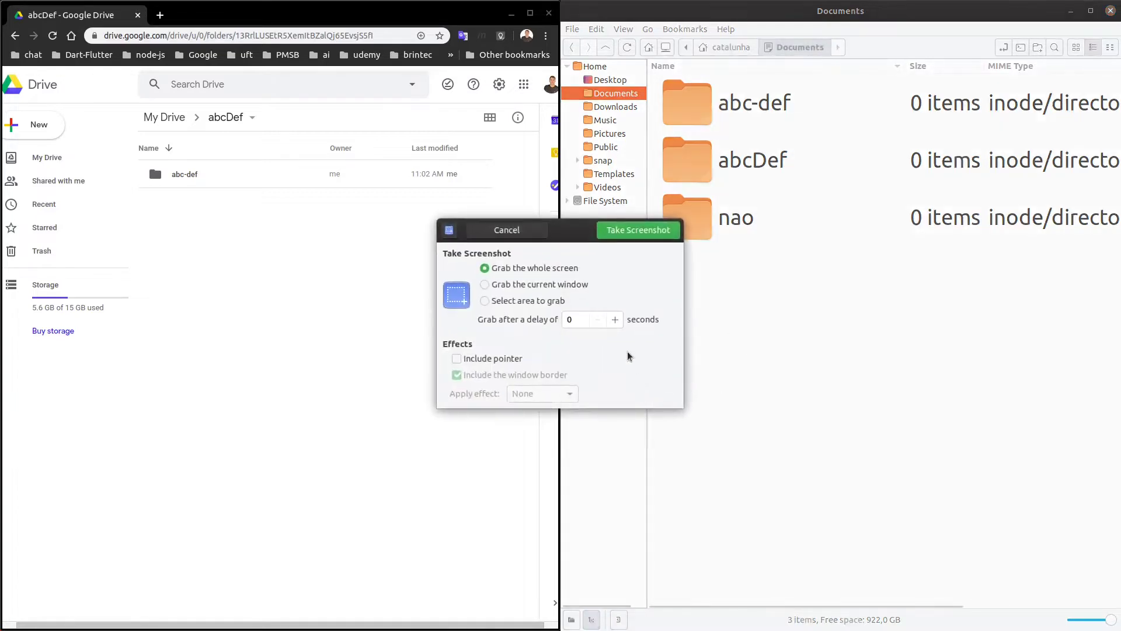
left_click(525, 302)
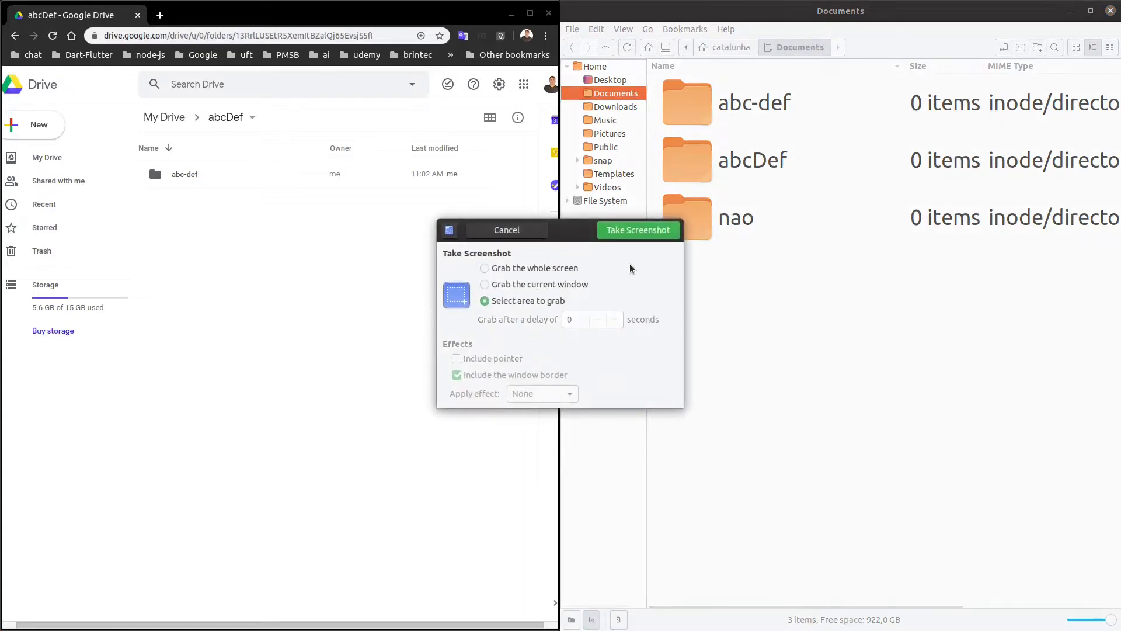
left_click(633, 232)
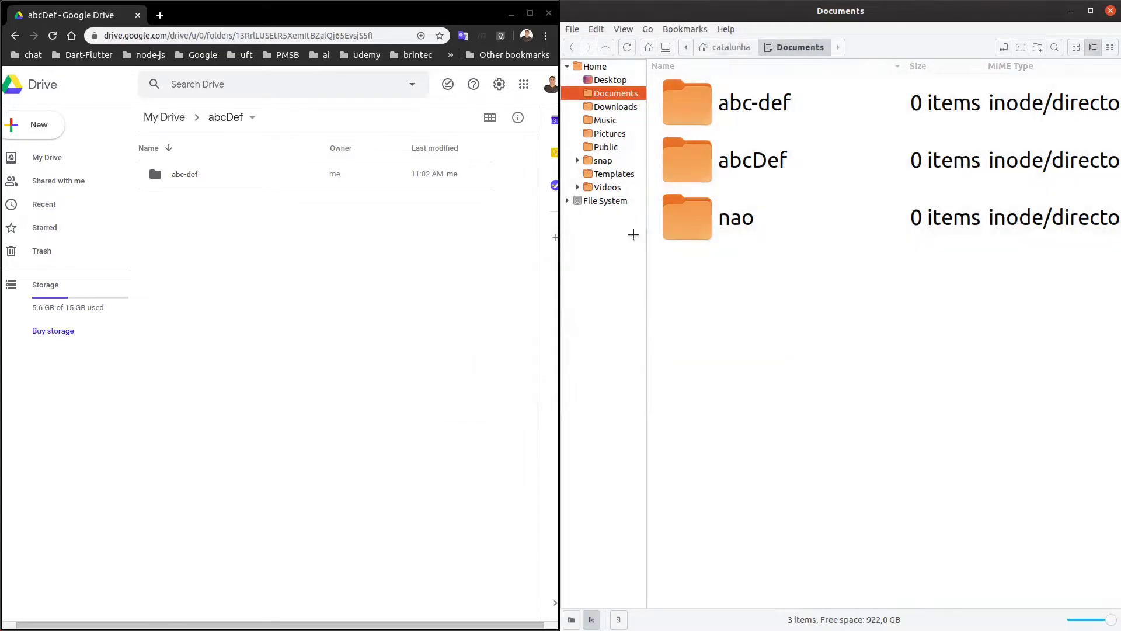
left_click_drag(835, 252, 561, 4)
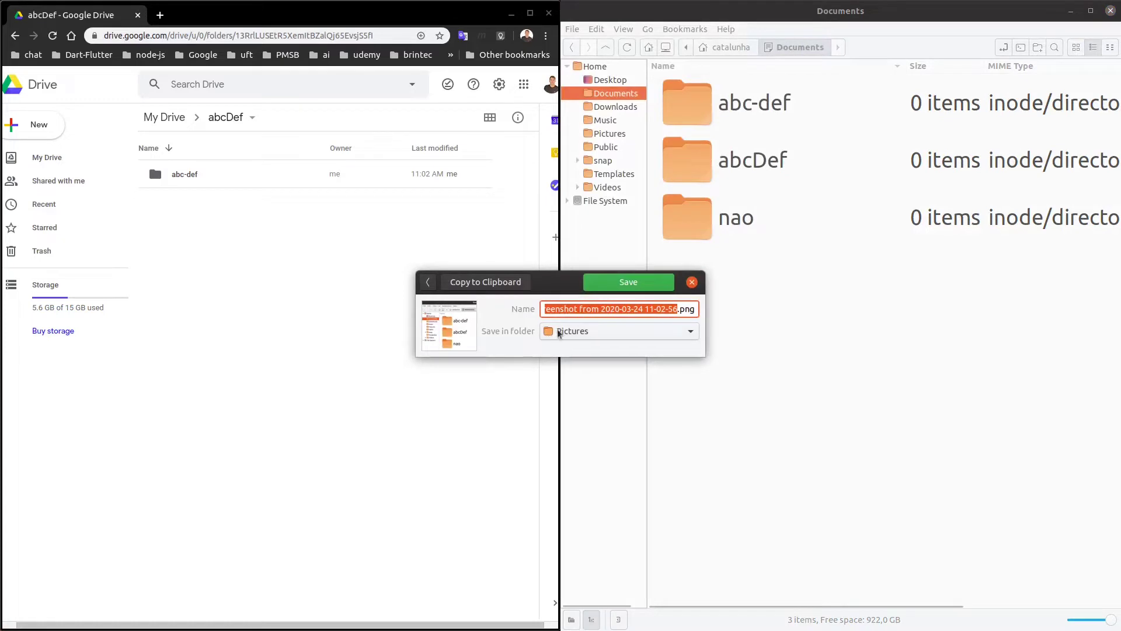
left_click(642, 282)
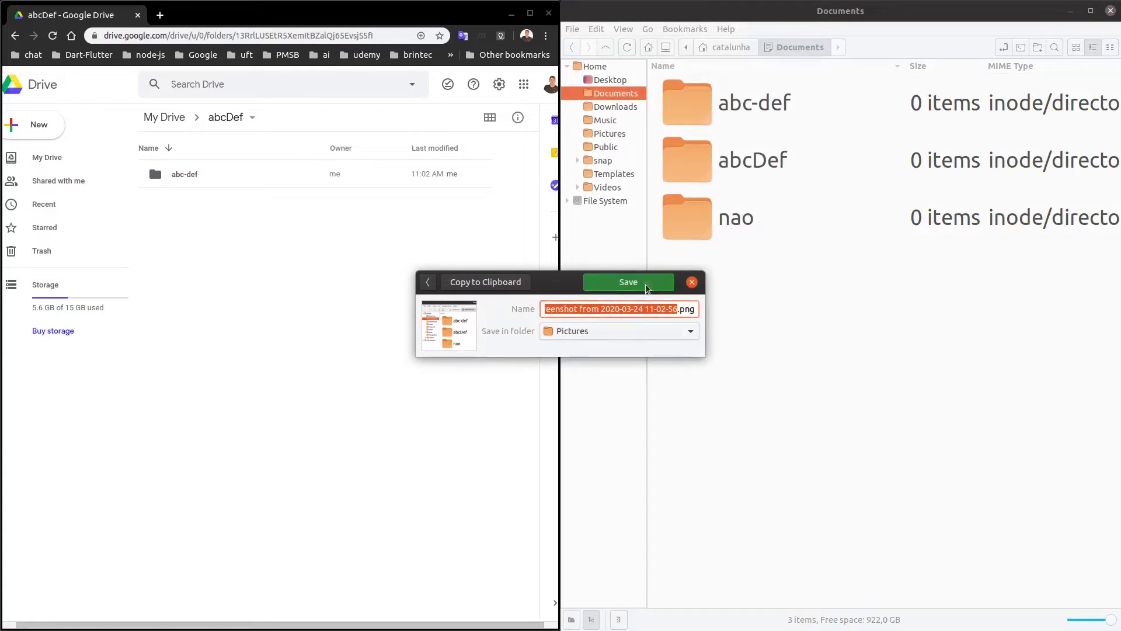
- Upload the saved screenshot from the local Pictures folder into the "abcDef" folder in Google Drive
left_click(623, 135)
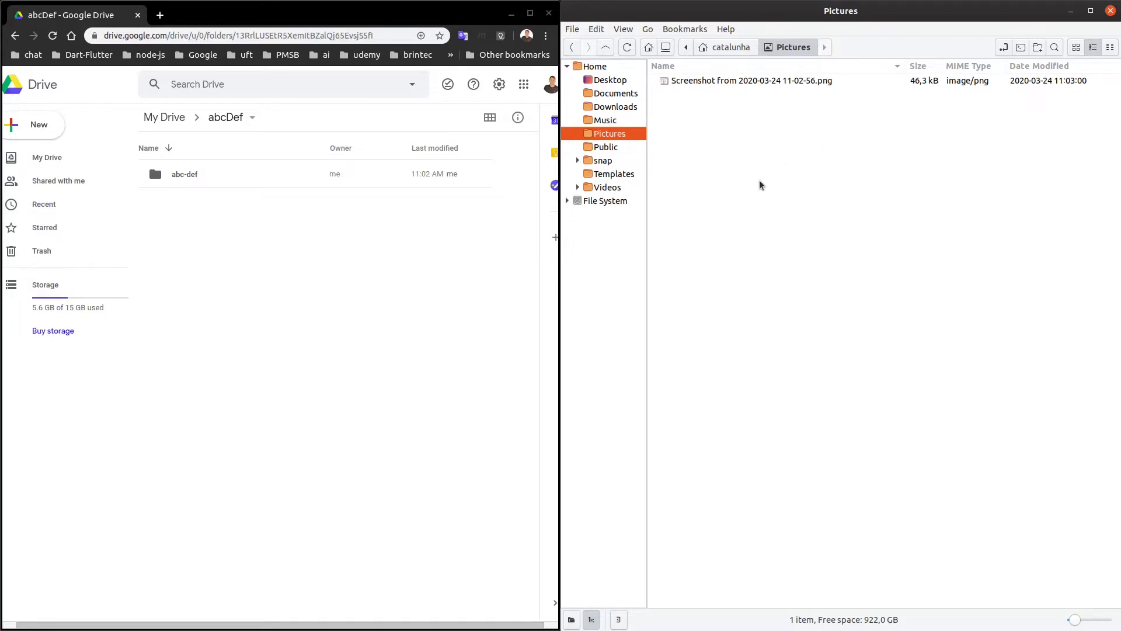
left_click(735, 85)
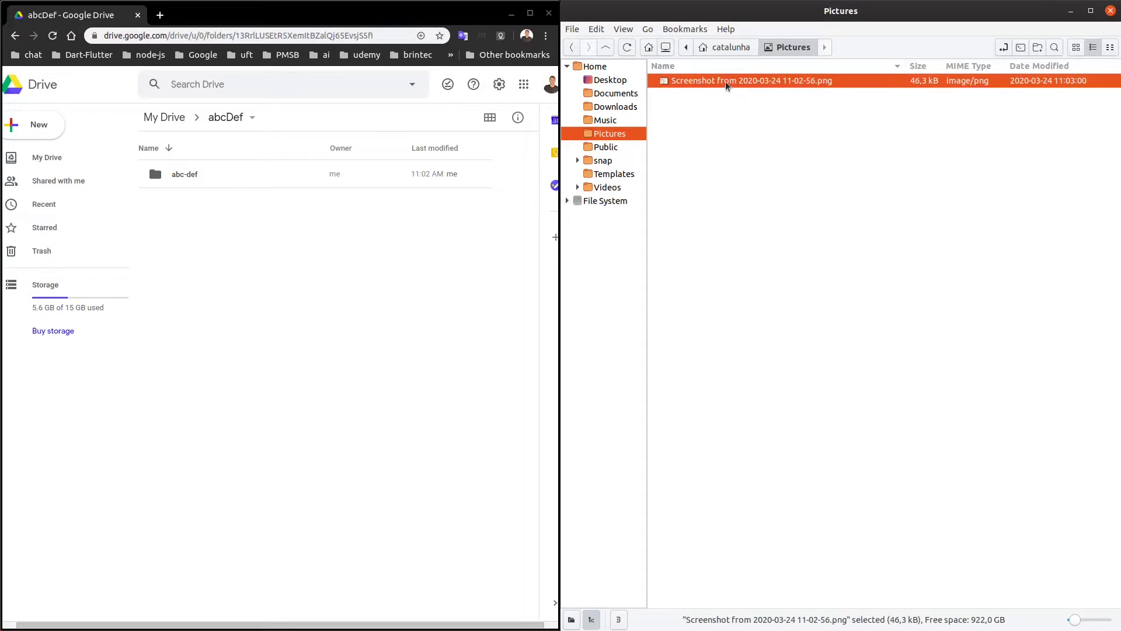
left_click_drag(727, 86, 363, 234)
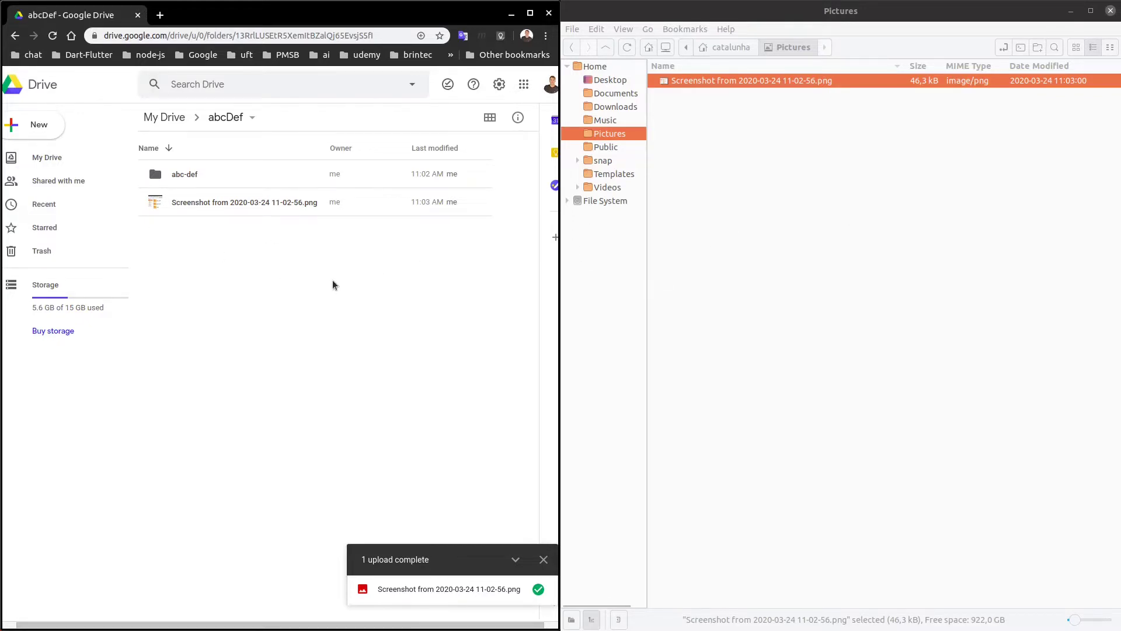
left_click(543, 559)
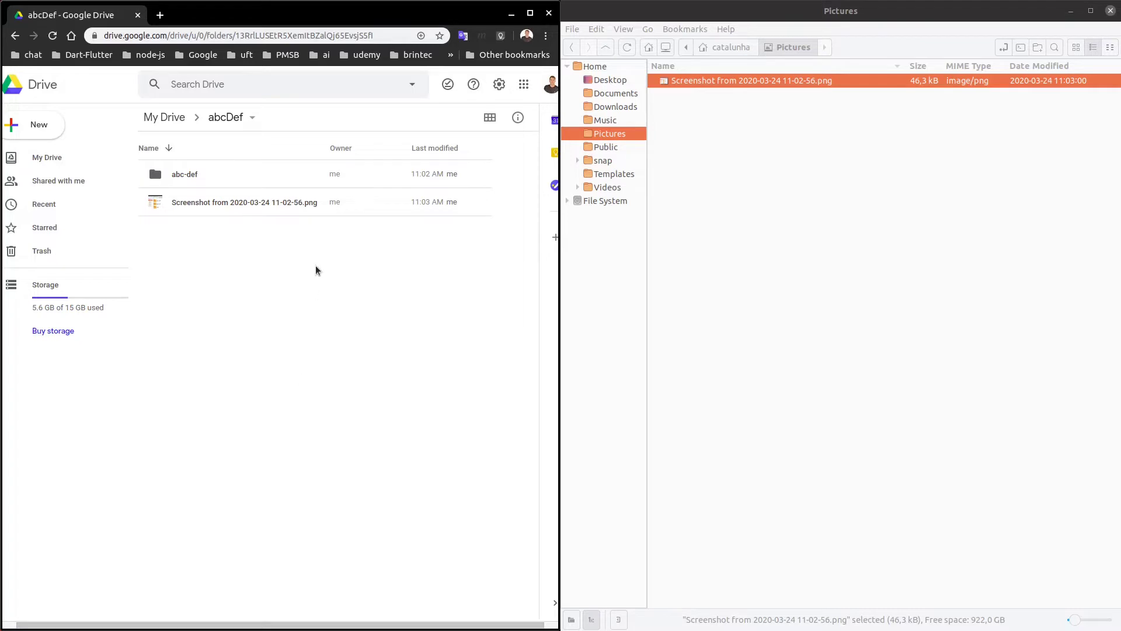
- Create a Google Docs document in the "abcDef" Drive folder and name it "relatorio"
left_click(186, 119)
double_click(185, 174)
right_click(236, 246)
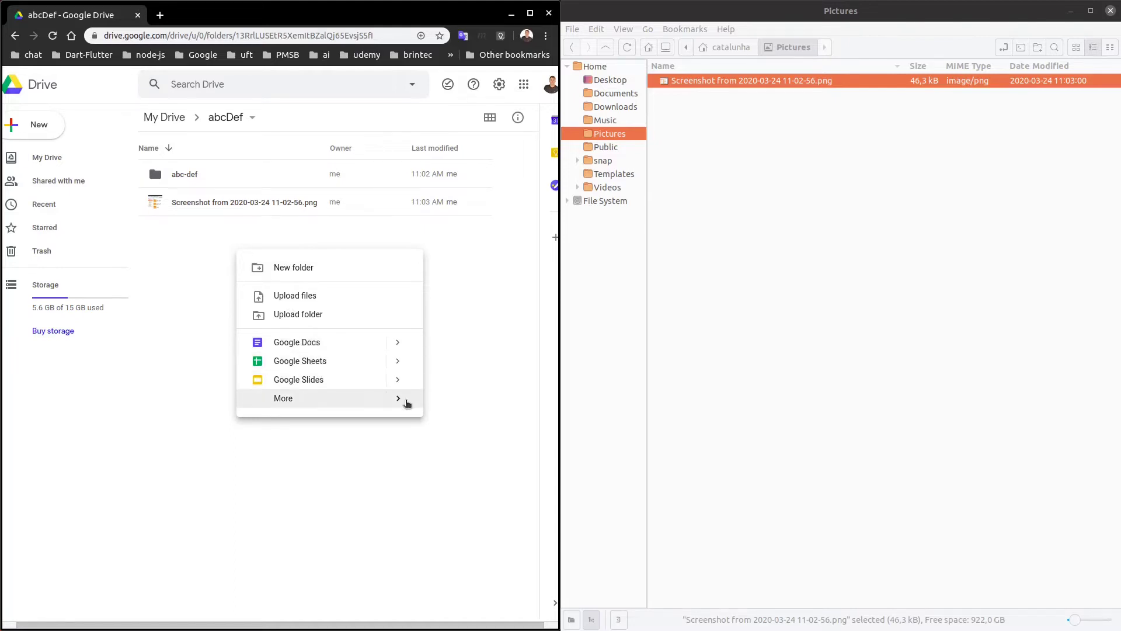
mouse_move(406, 403)
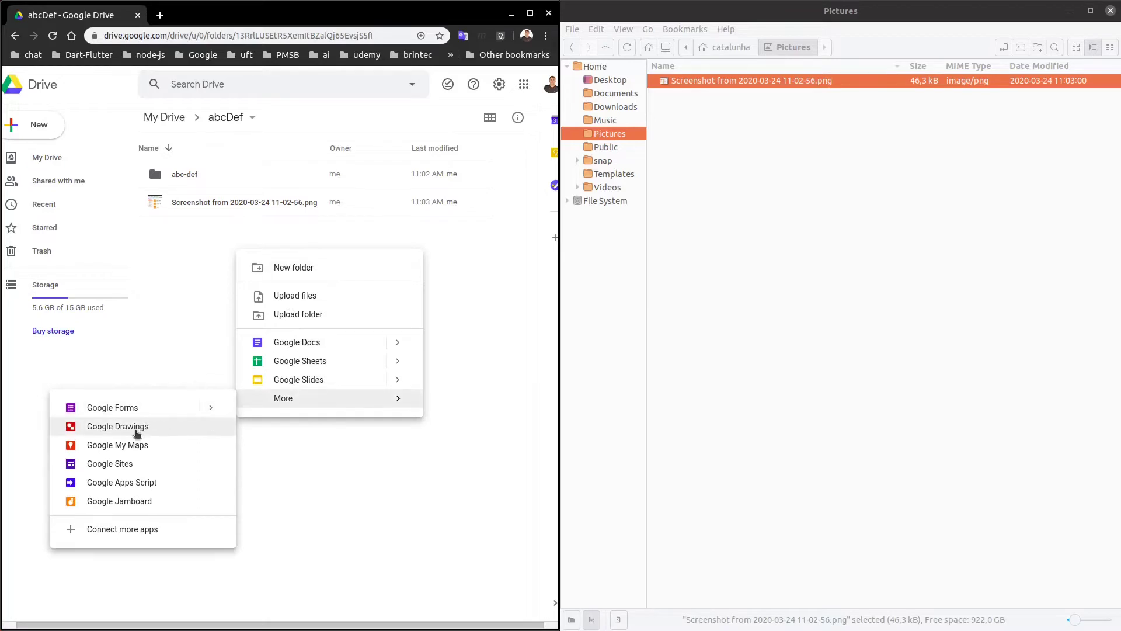
left_click(295, 347)
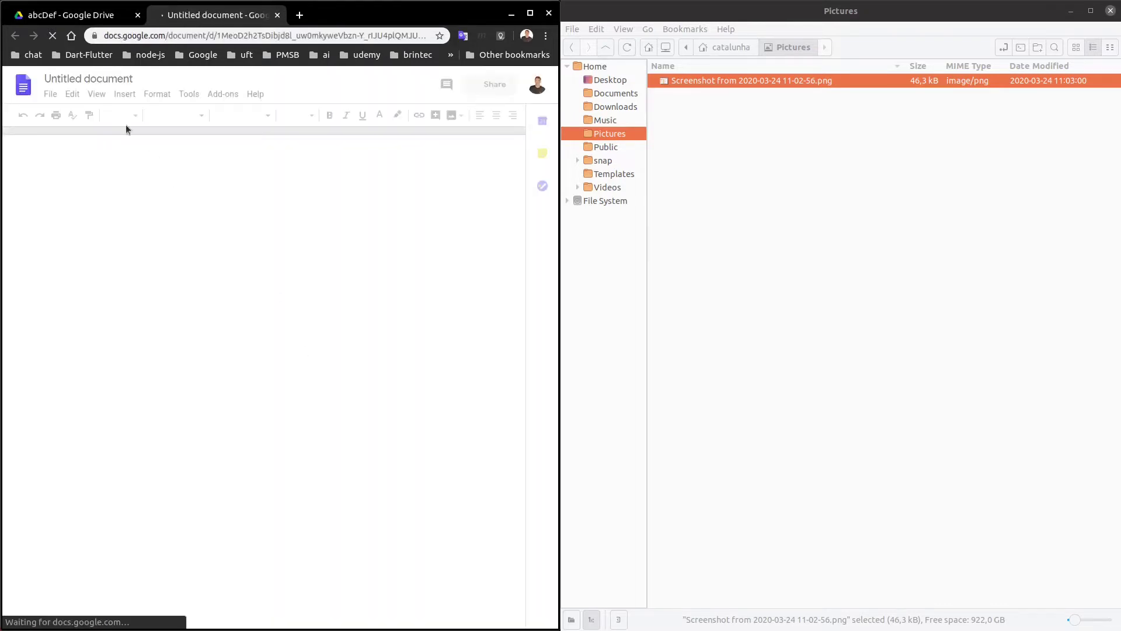
left_click(110, 78)
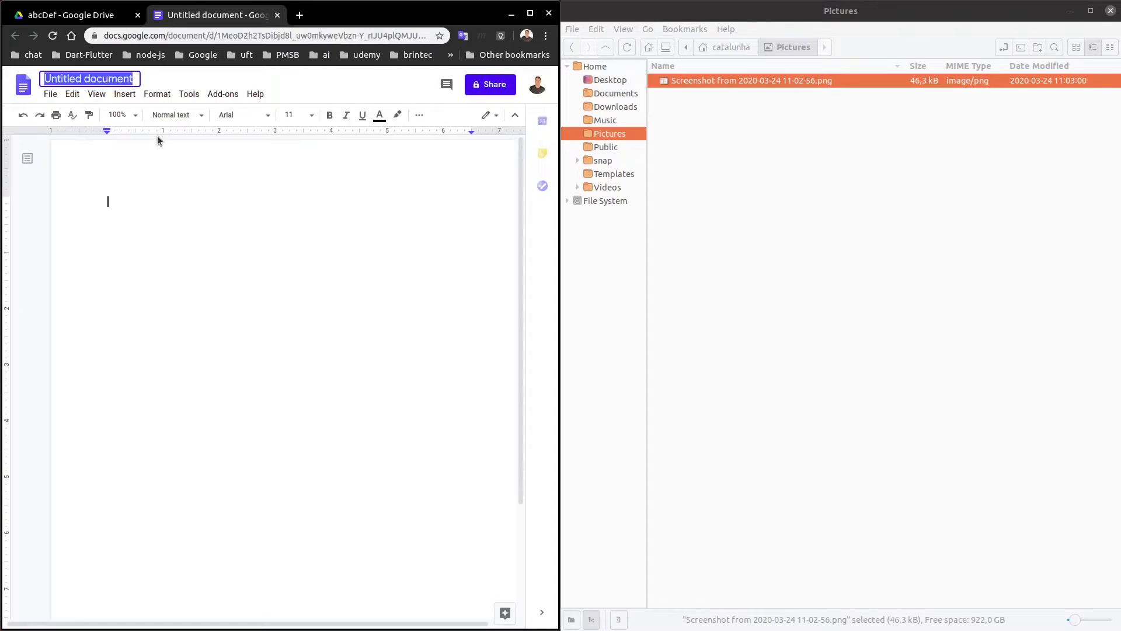
type("relatorio")
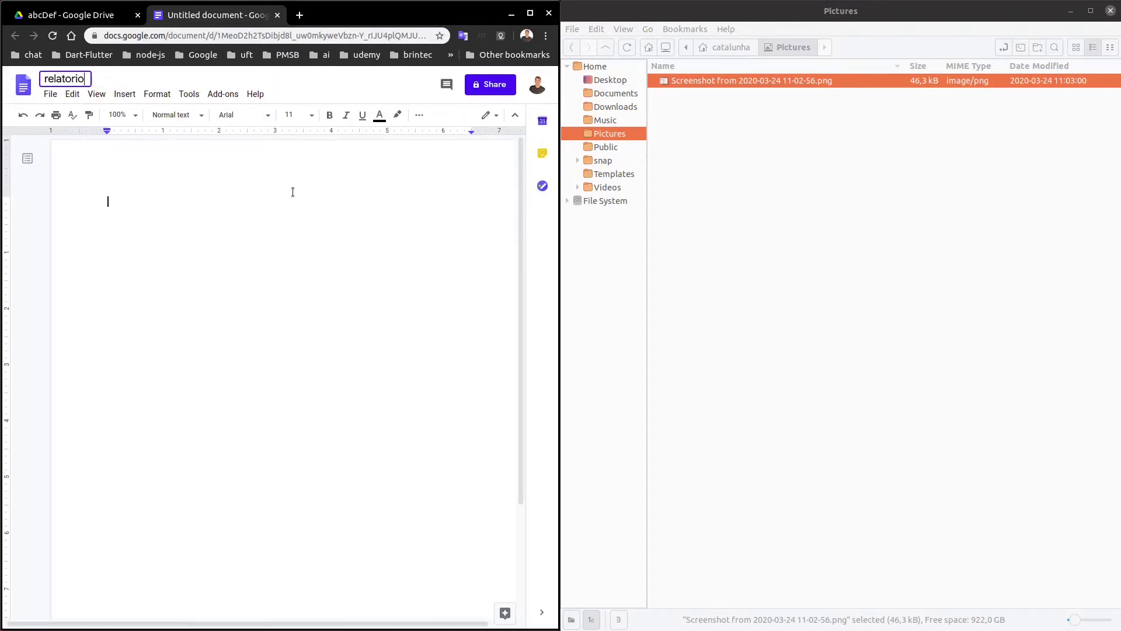
key("Return")
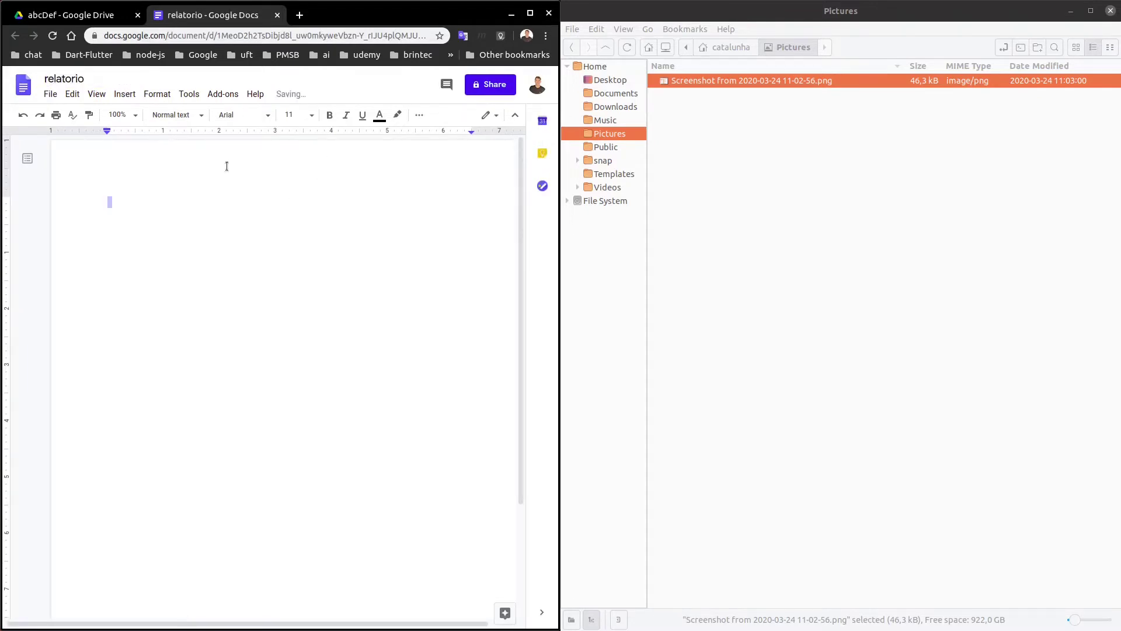
- Refresh the "abcDef" folder in Google Drive to check its contents, and return to the "relatorio" document in a maximized window
left_click(112, 22)
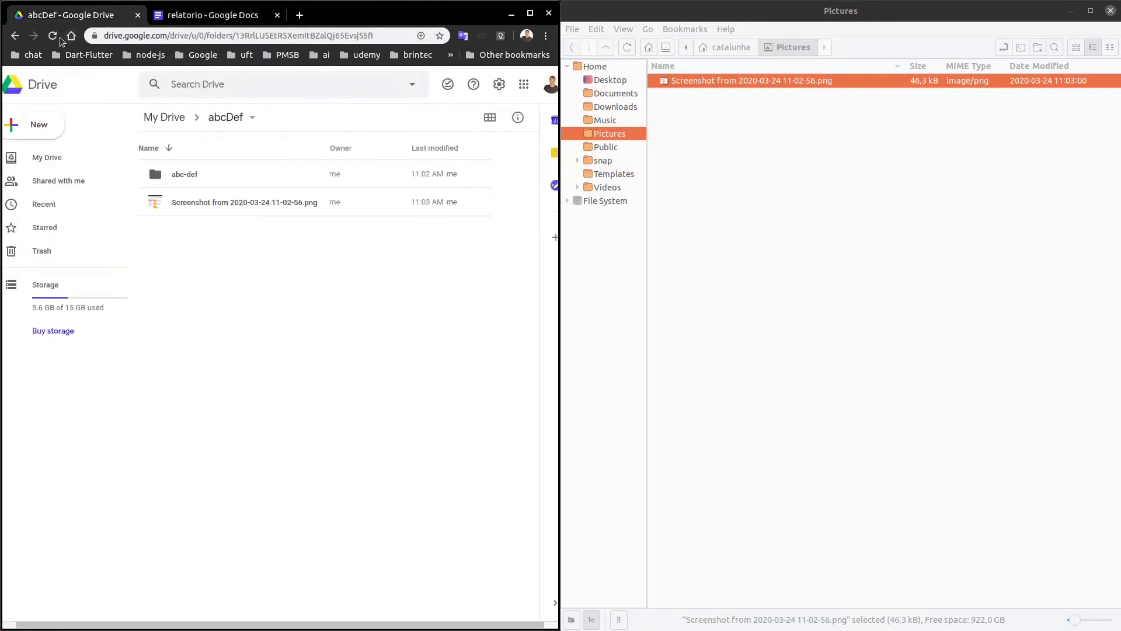
left_click(52, 35)
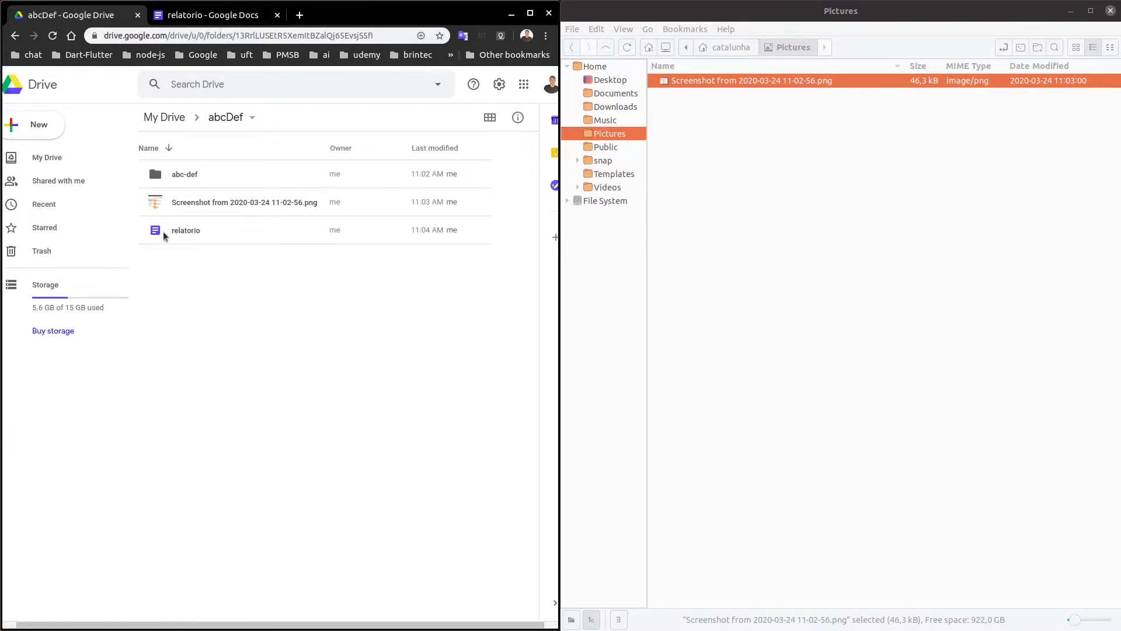
left_click(201, 15)
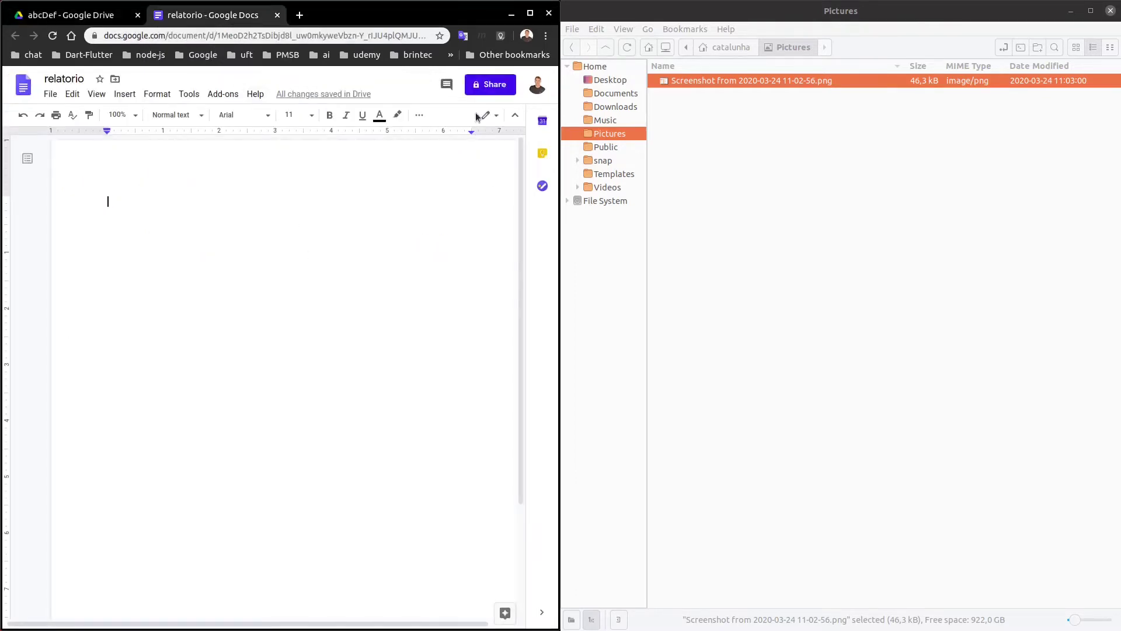
left_click(530, 13)
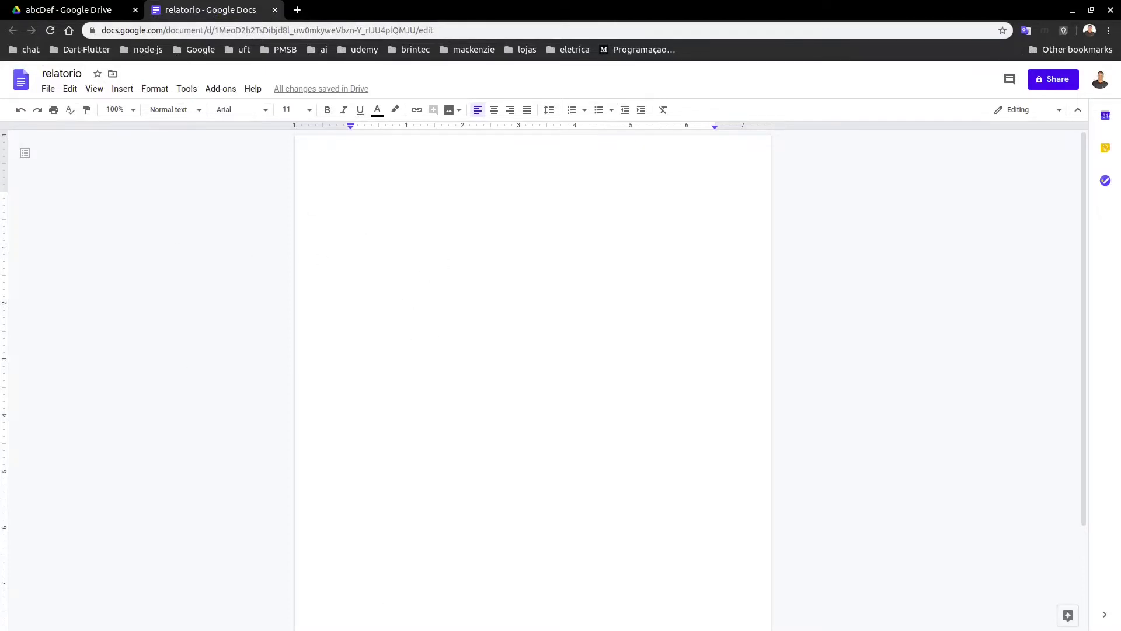
- Enter "Titulo" on the first line of the document with blank lines below it, and apply the Title style to it
left_click(199, 111)
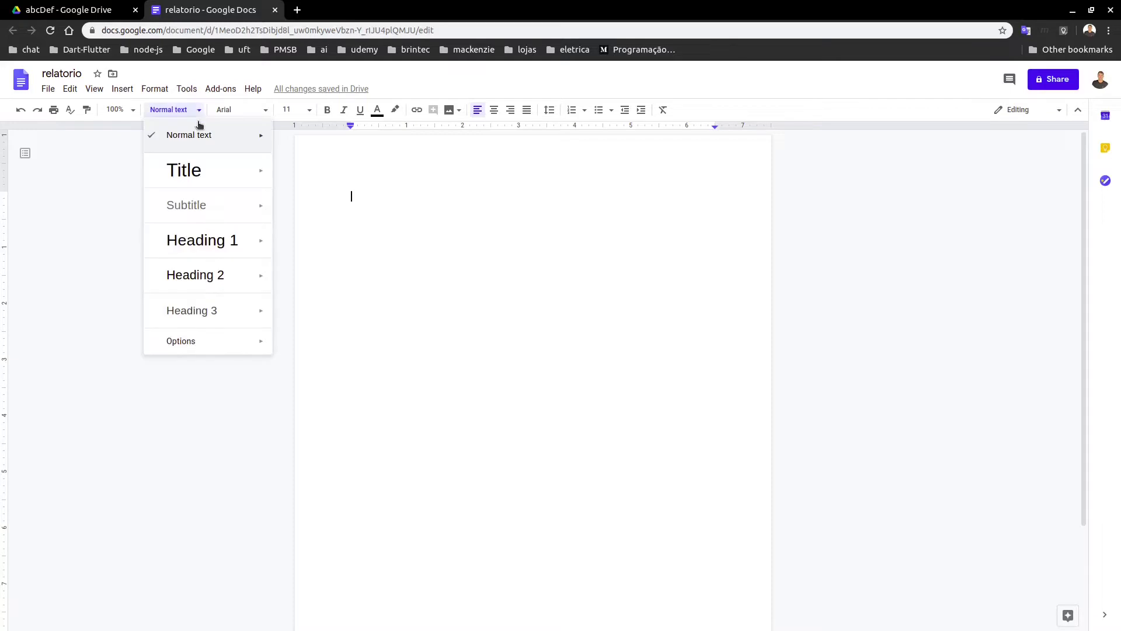
left_click(382, 194)
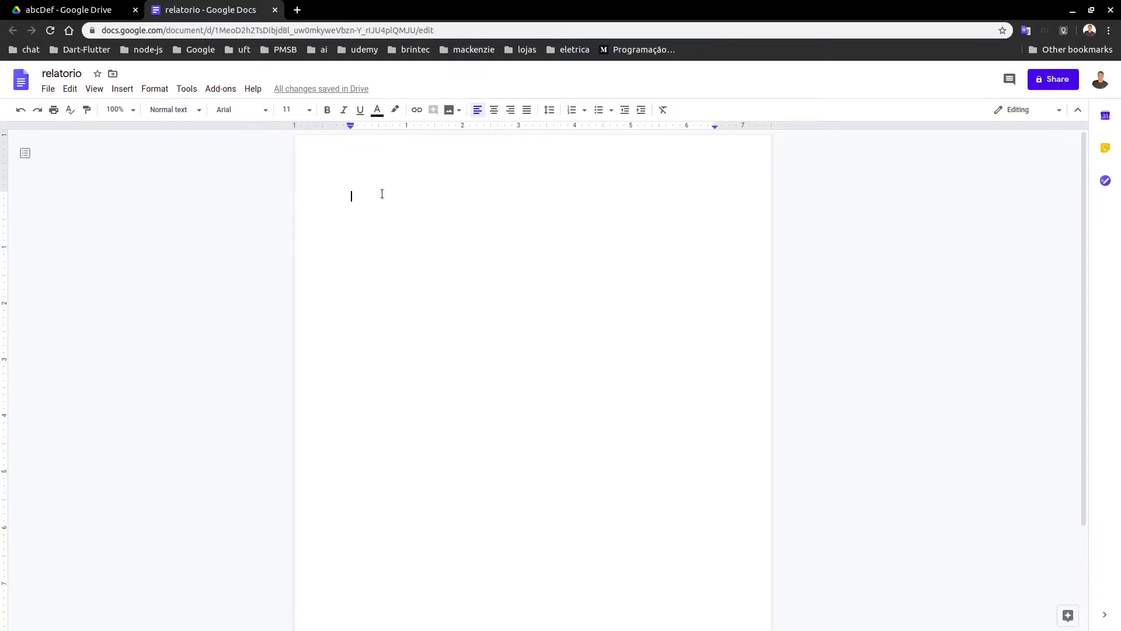
type("Titu")
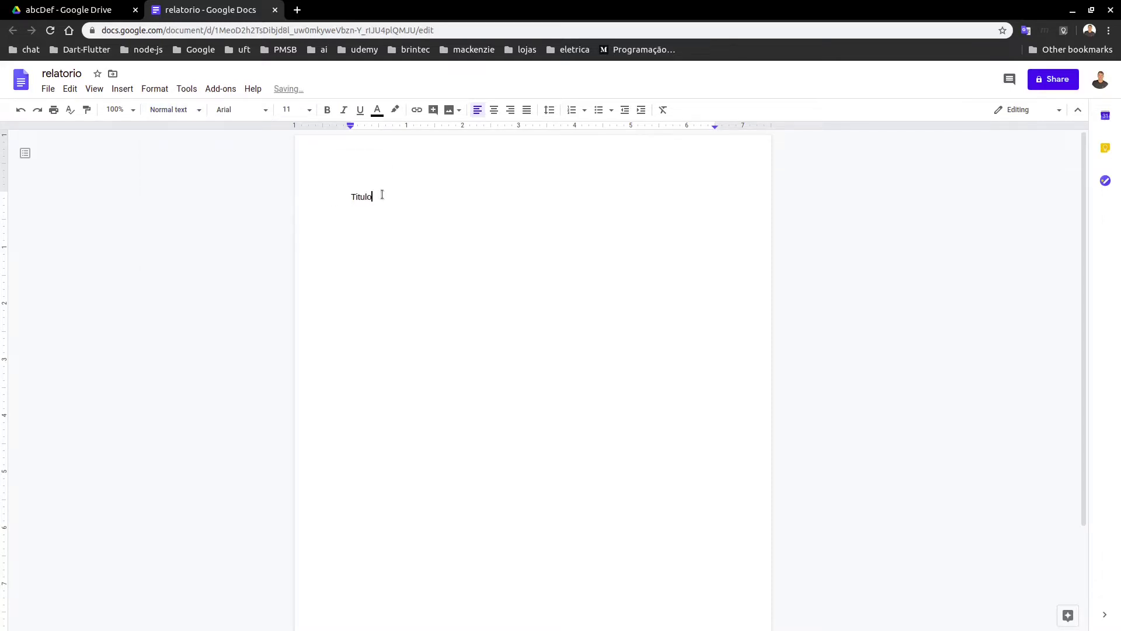
type("lo")
key("Return")
key("Return")
key("Return")
double_click(382, 194)
left_click(175, 110)
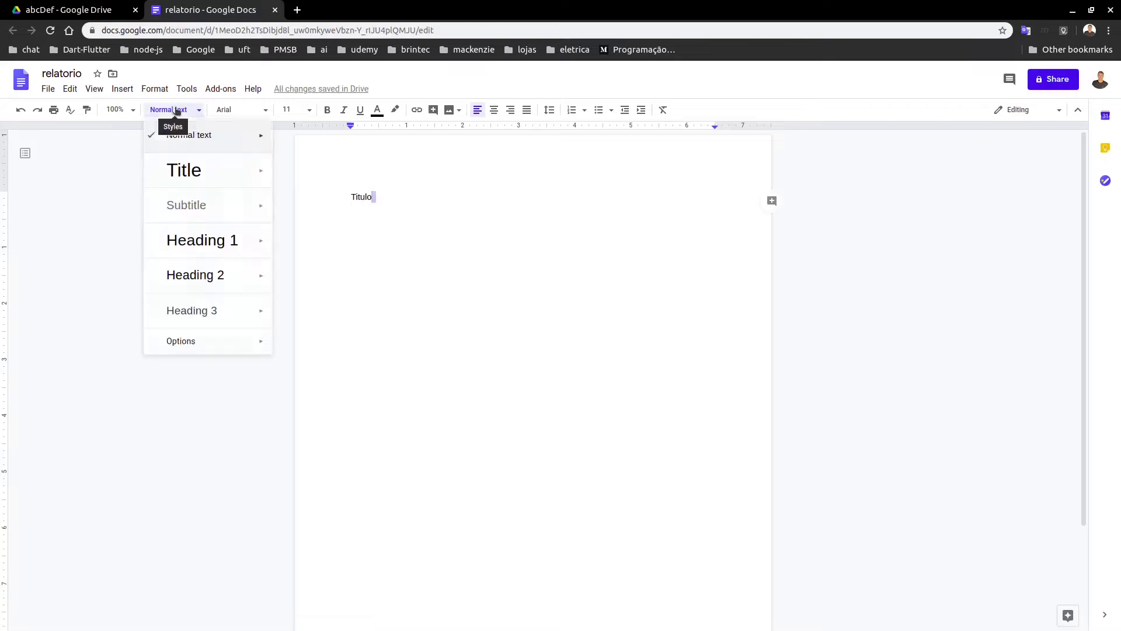
left_click(197, 170)
- Show the document outline with the cursor placed at the end of the "Titulo" line
double_click(415, 256)
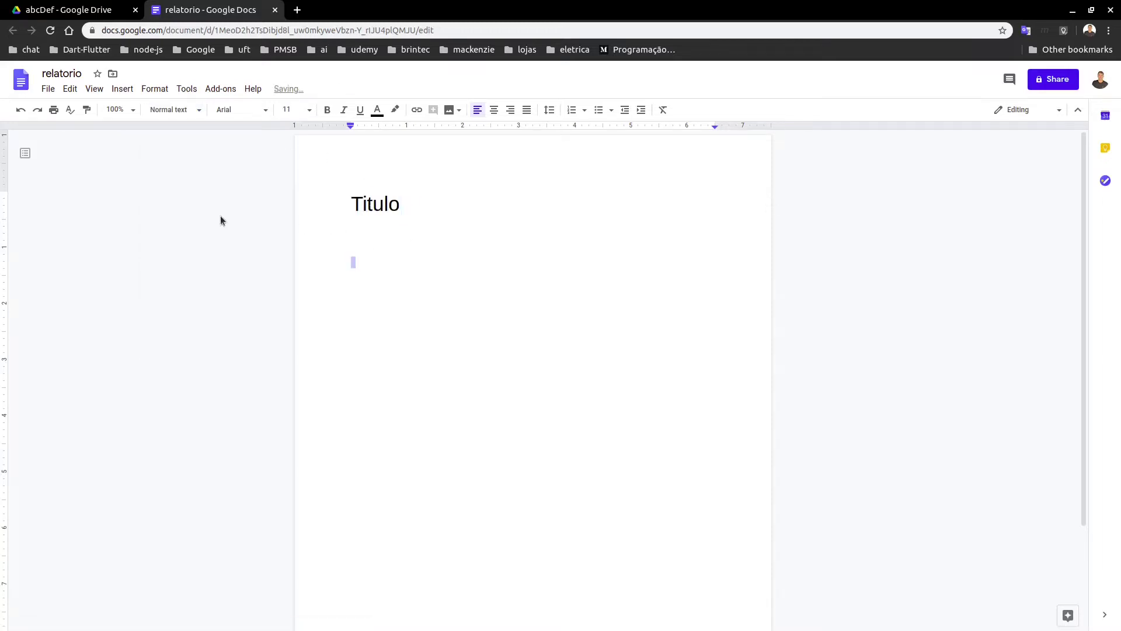
left_click(453, 210)
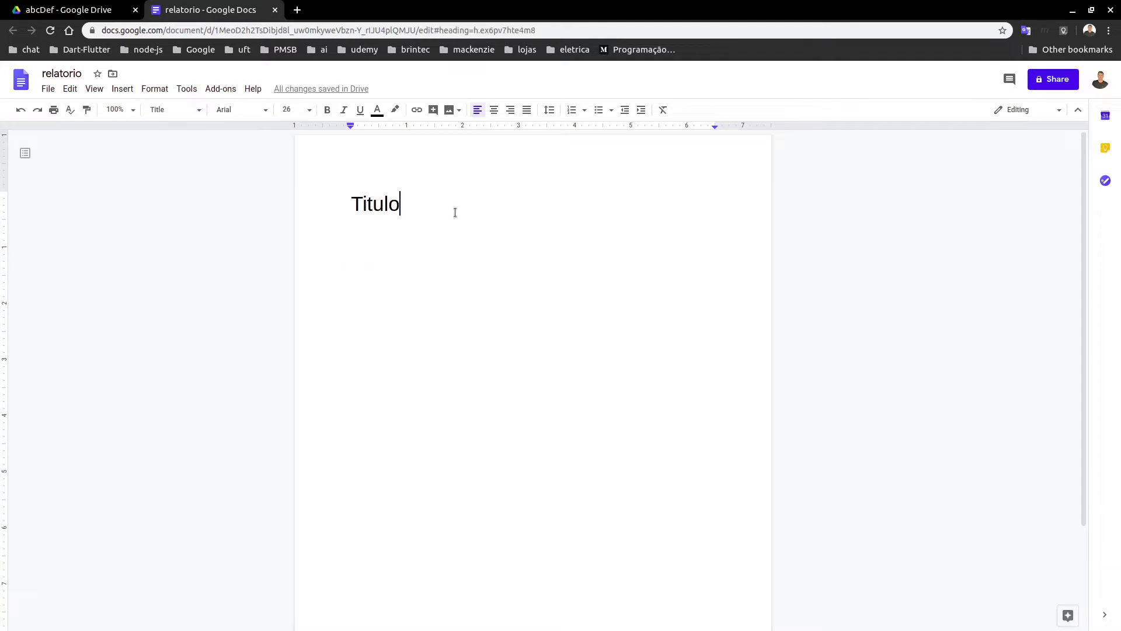
left_click(26, 155)
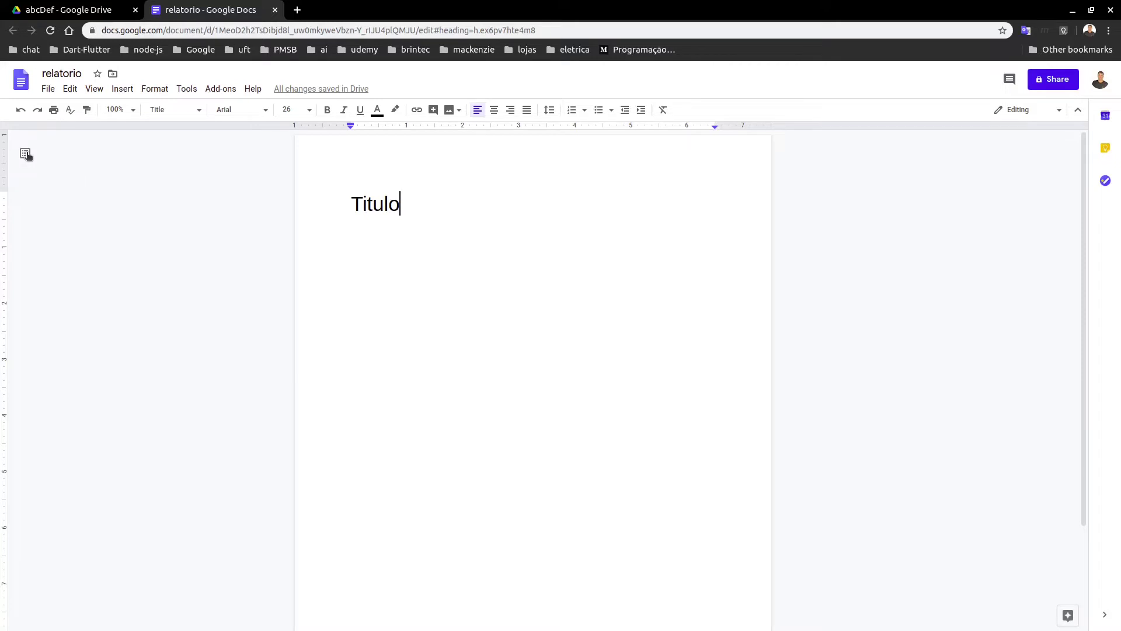
- View the paragraph styles and the Heading 1 options for the empty line below the title
double_click(423, 252)
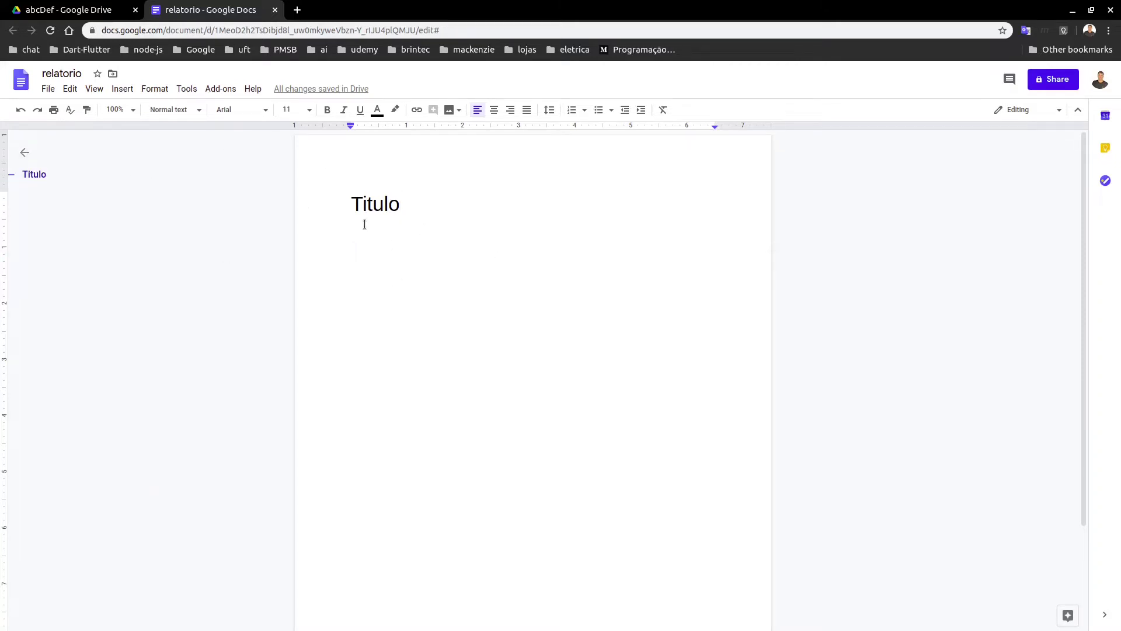
left_click(193, 110)
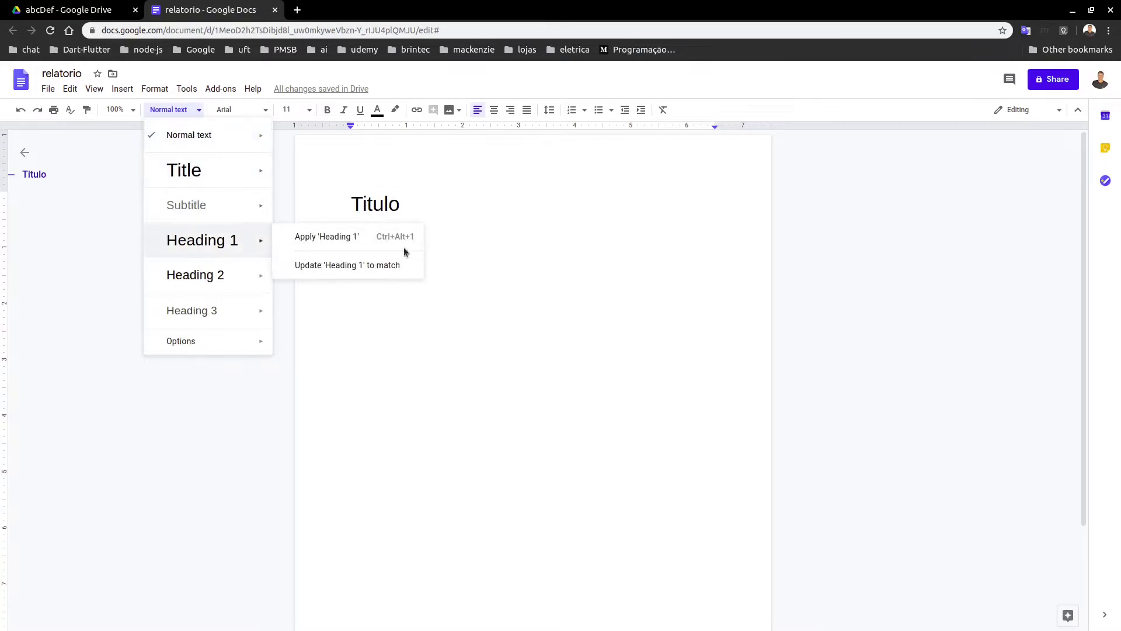
left_click(497, 245)
left_click(501, 239)
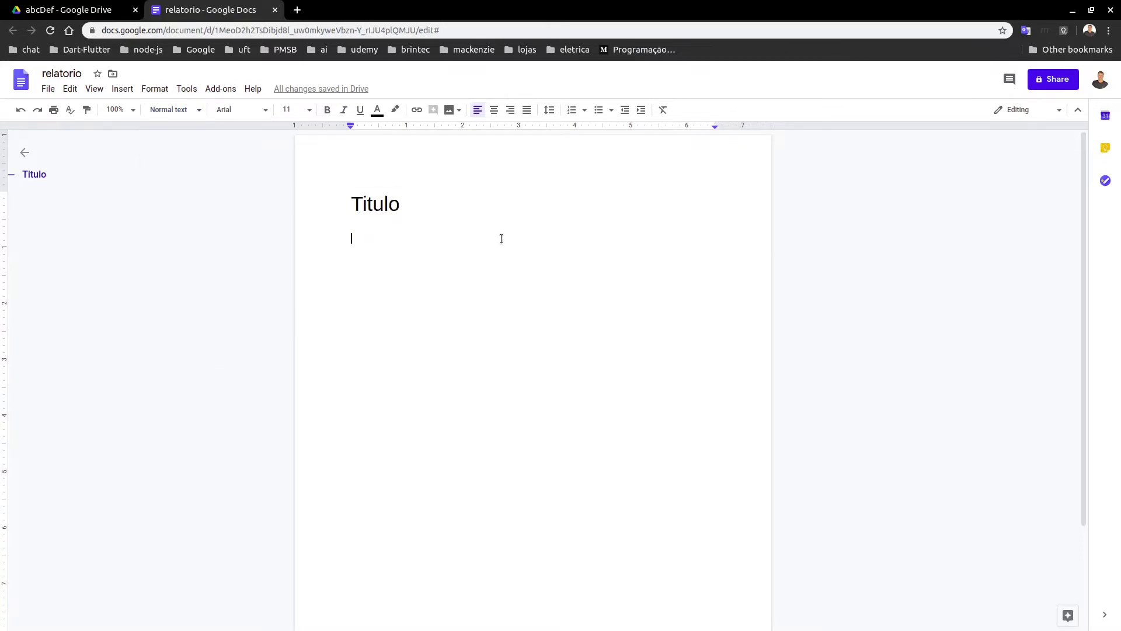
- Enter "Item 01" on the line below the title and apply the Heading 1 style to it
type("Item")
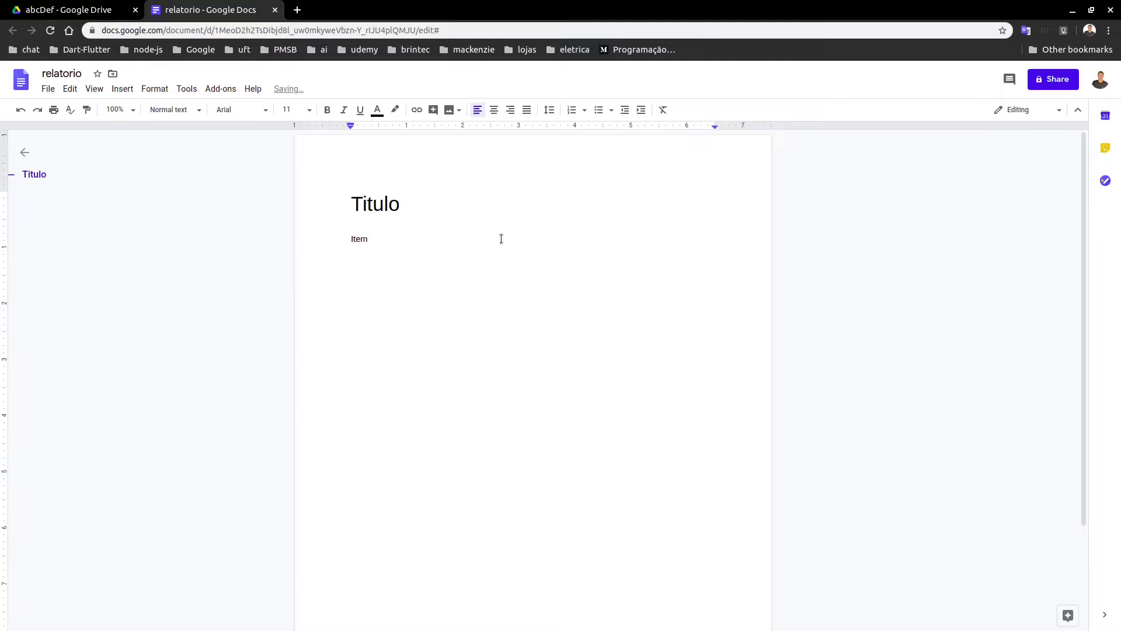
type(" 01")
key("Return")
left_click(181, 109)
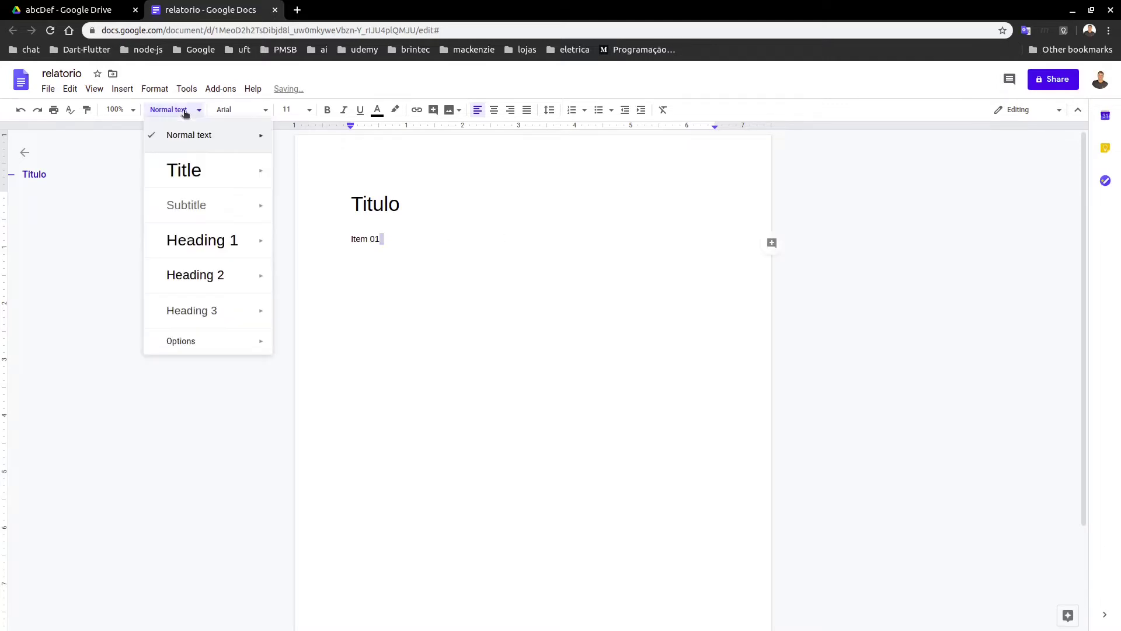
left_click(188, 238)
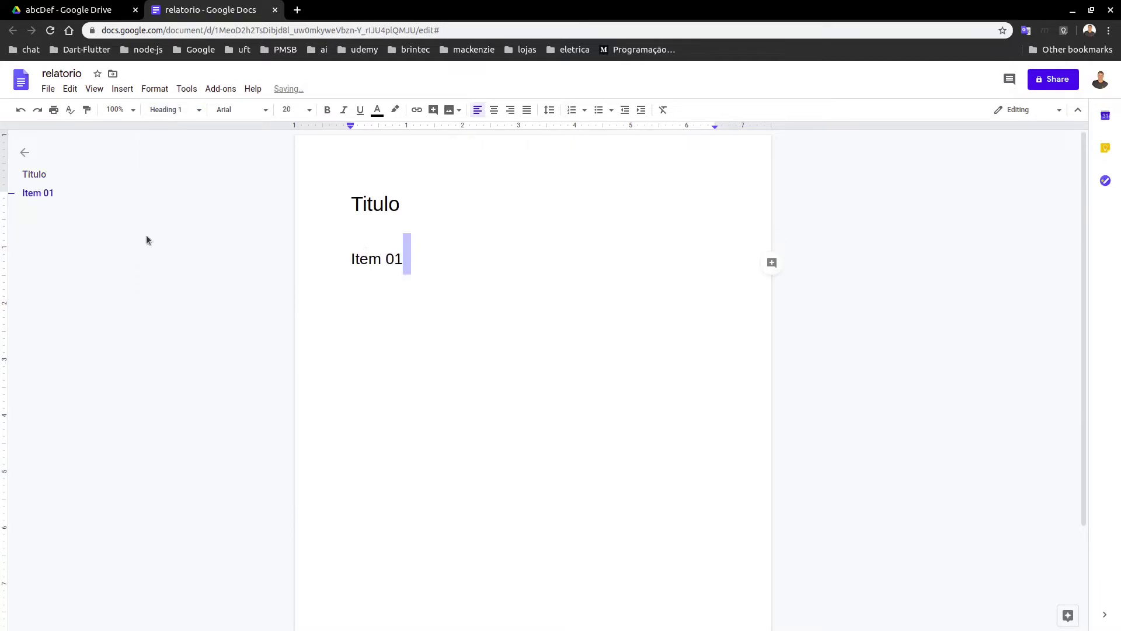
- Add the body text "Abc Abc Abc Abc Abc" on a new line below the "Item 01" heading
left_click(461, 262)
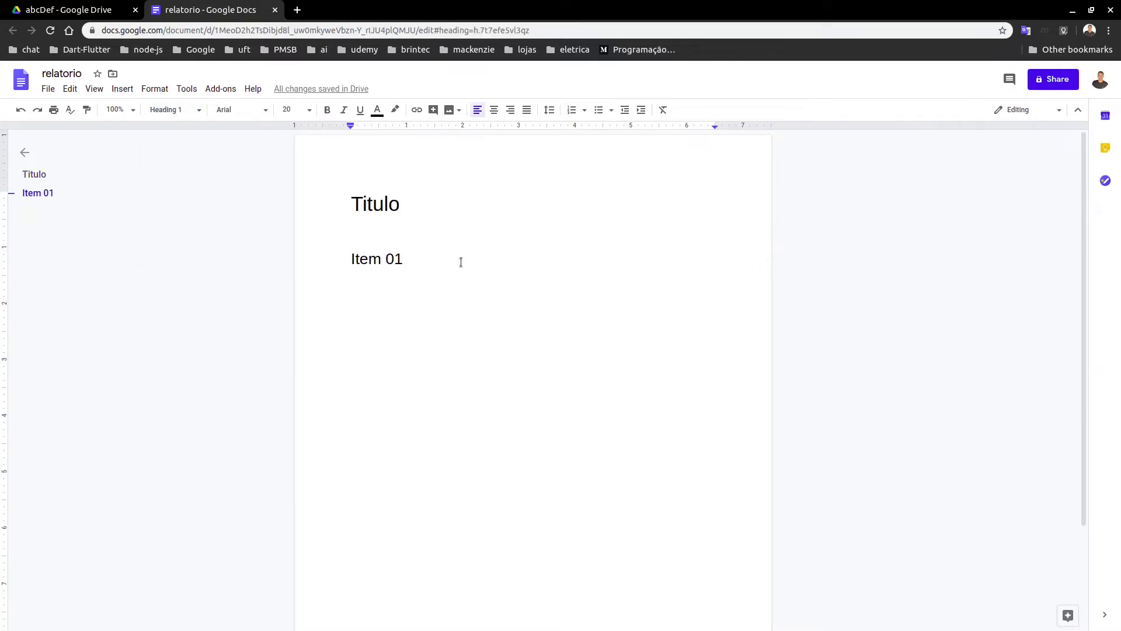
key("Return")
type("bc")
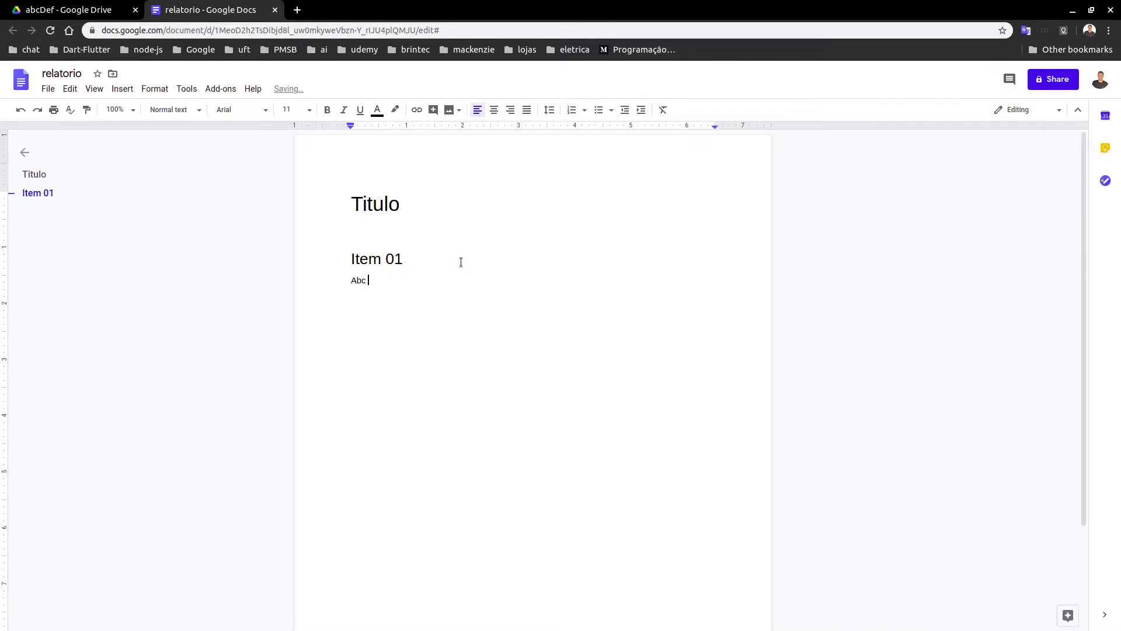
key("shift+Home")
key("ctrl+v")
key("ctrl+v")
key("ctrl+v")
key("ctrl+v")
key("ctrl+v")
- Enter "Subitem 01.01" below the body text, apply the Heading 2 style, and start a new line under it
key("Return")
type("subitem")
left_click(198, 110)
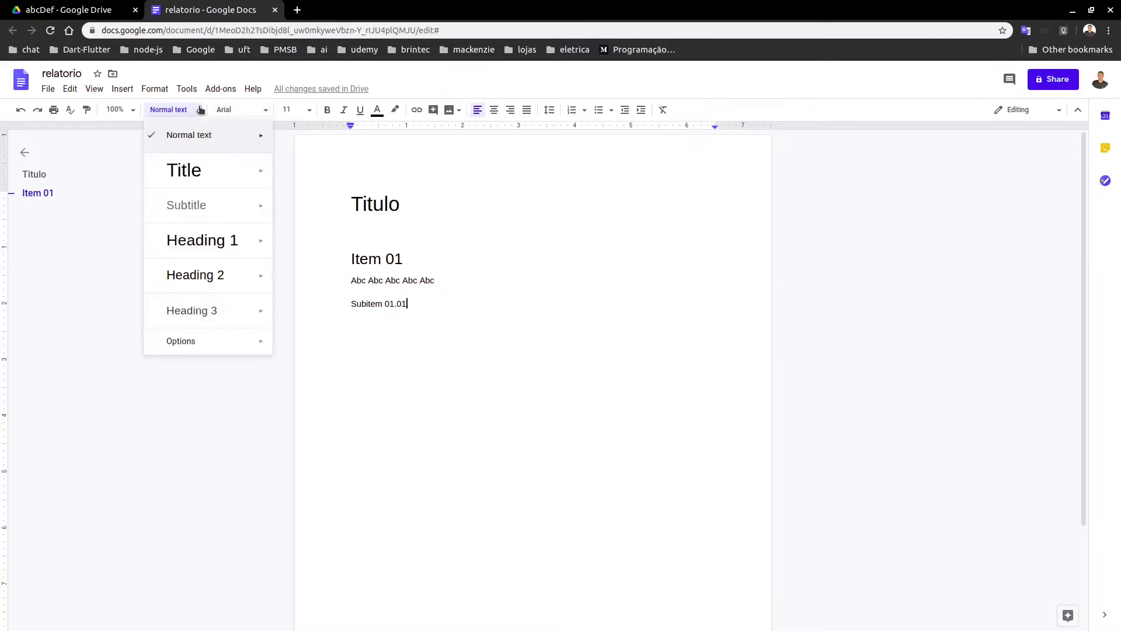
left_click(209, 281)
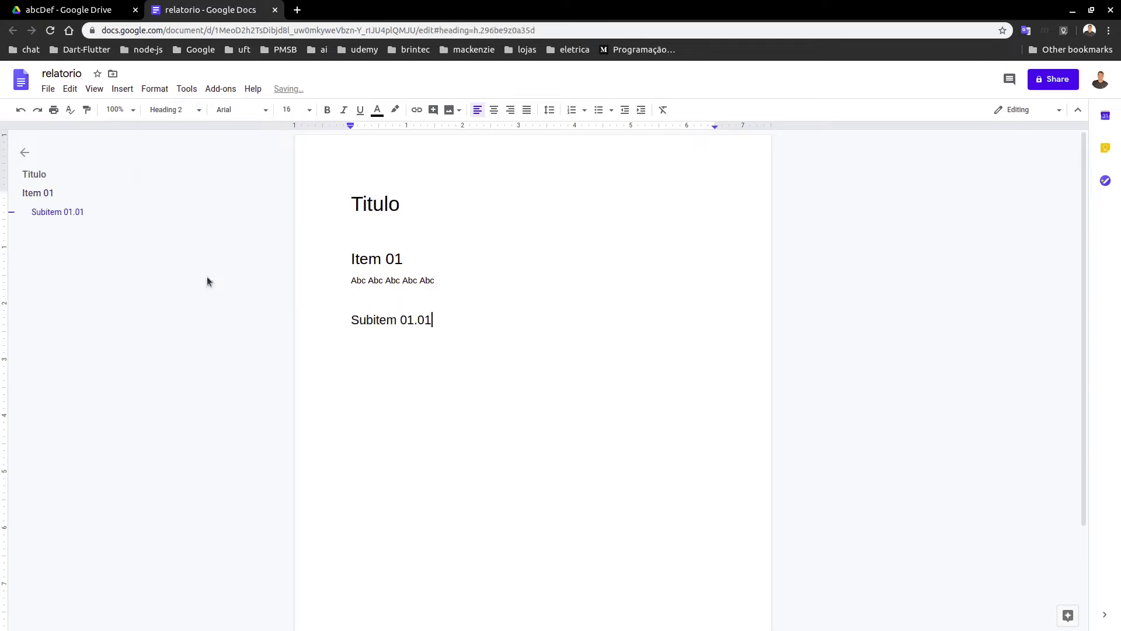
key("Return")
- Insert a blank line between the title and "Item 01", and jump to "Subitem 01.01" through the document outline
left_click(396, 228)
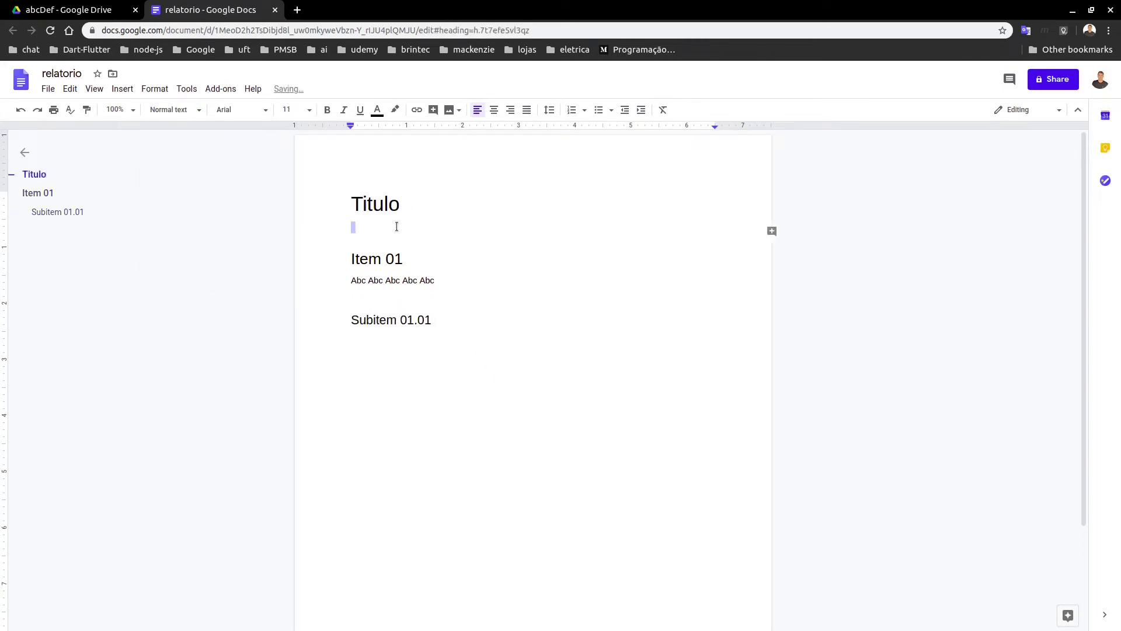
key("Return")
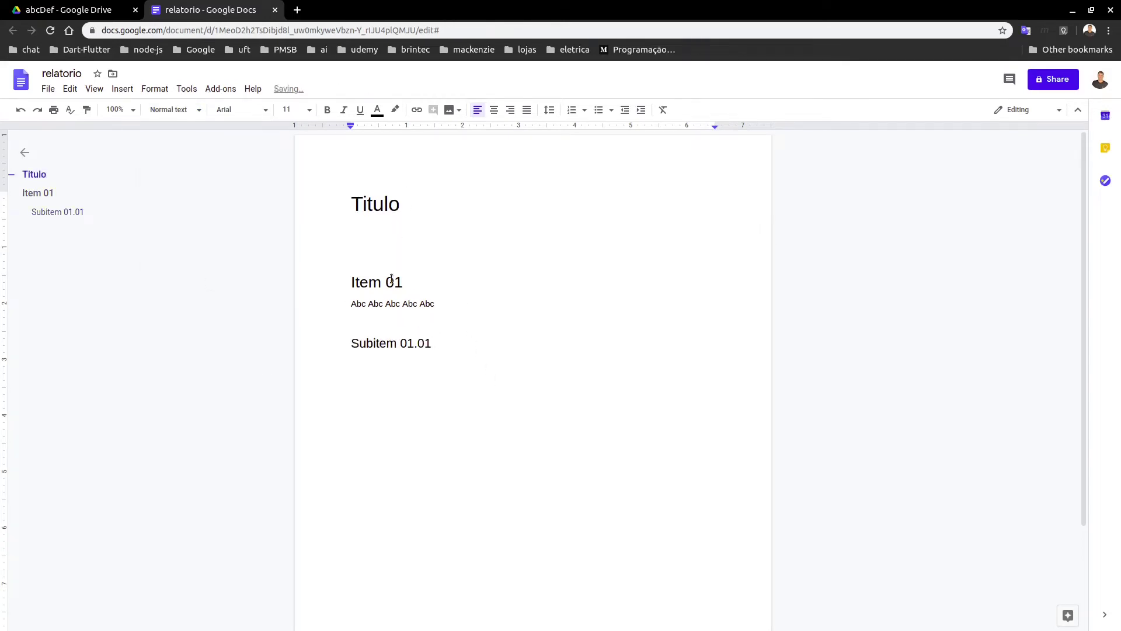
left_click(391, 280)
left_click(397, 342)
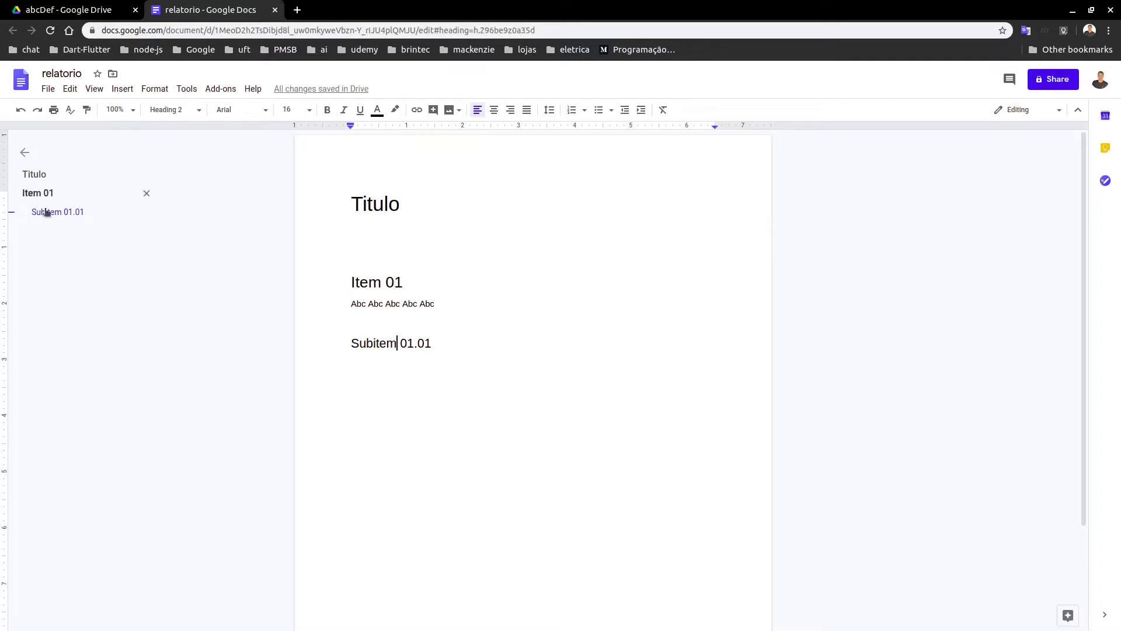
left_click(47, 212)
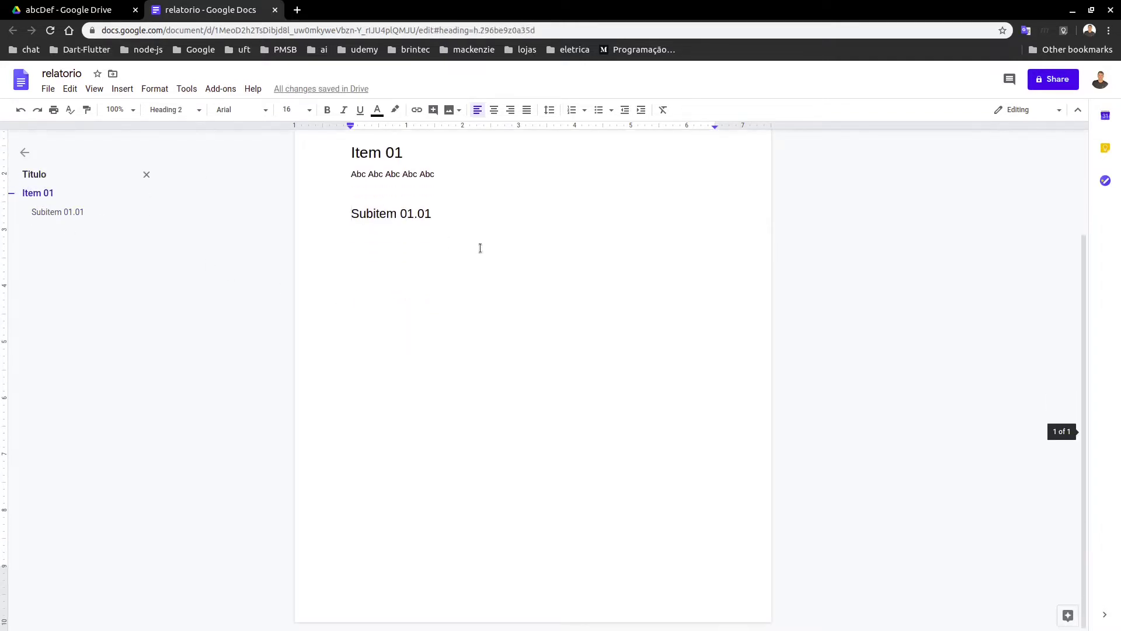
scroll(480, 248, "up", 3)
- Enter "Sumário" on the line below the title, followed by a new empty line
left_click(434, 235)
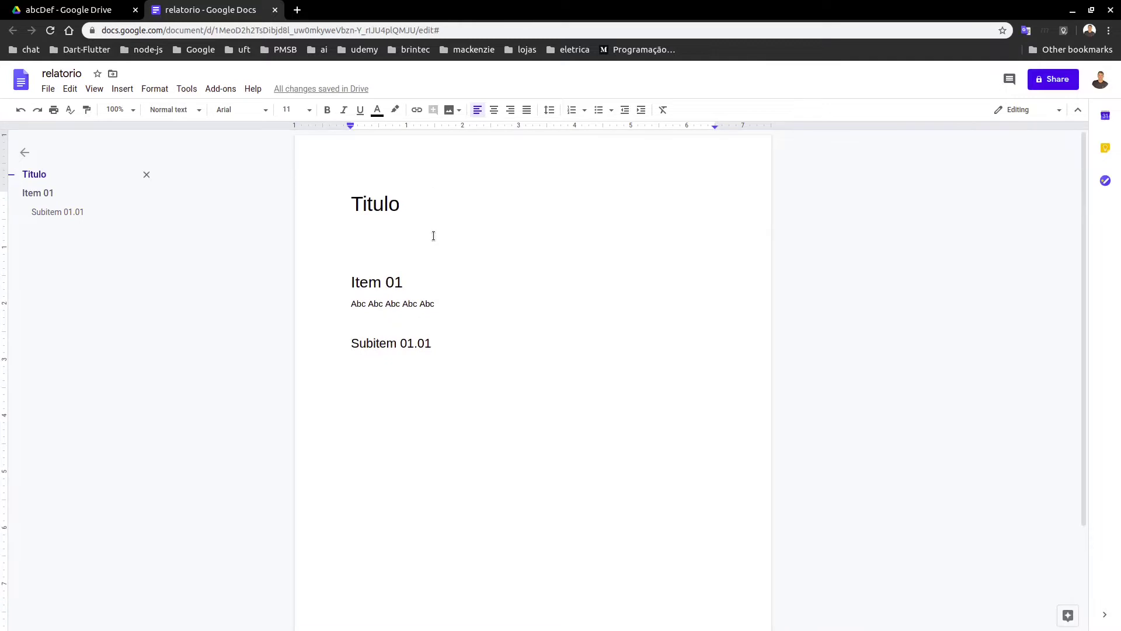
type("Sumário")
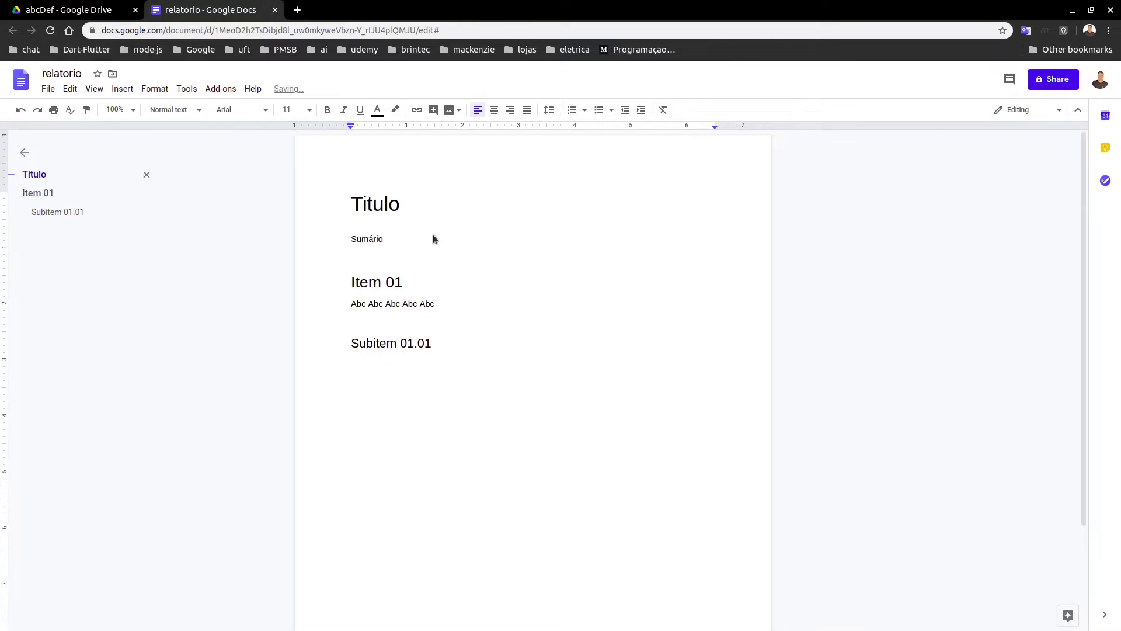
key("Return")
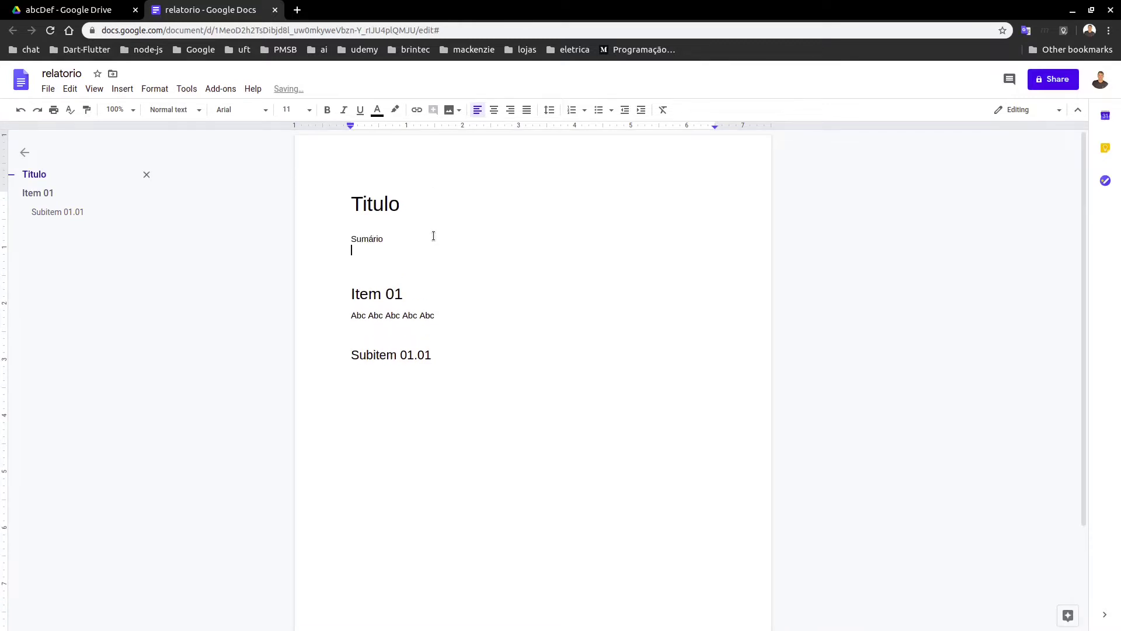
- Copy the "Abc Abc Abc Abc Abc" text from under "Item 01" to the line below "Subitem 01.01"
left_click(438, 379)
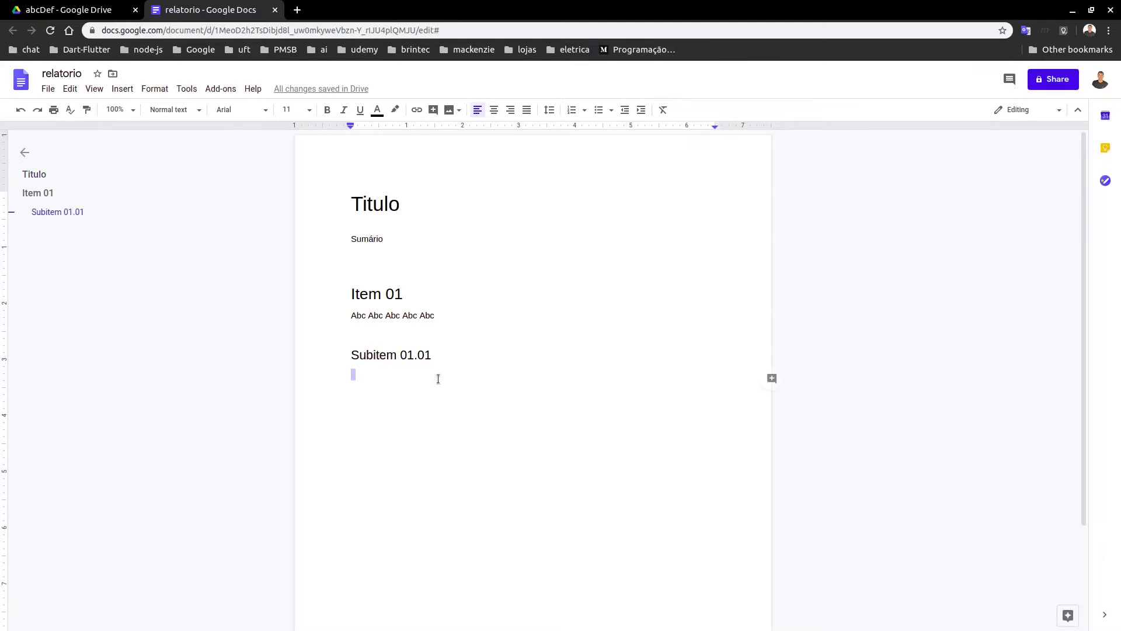
triple_click(413, 315)
key("ctrl+c")
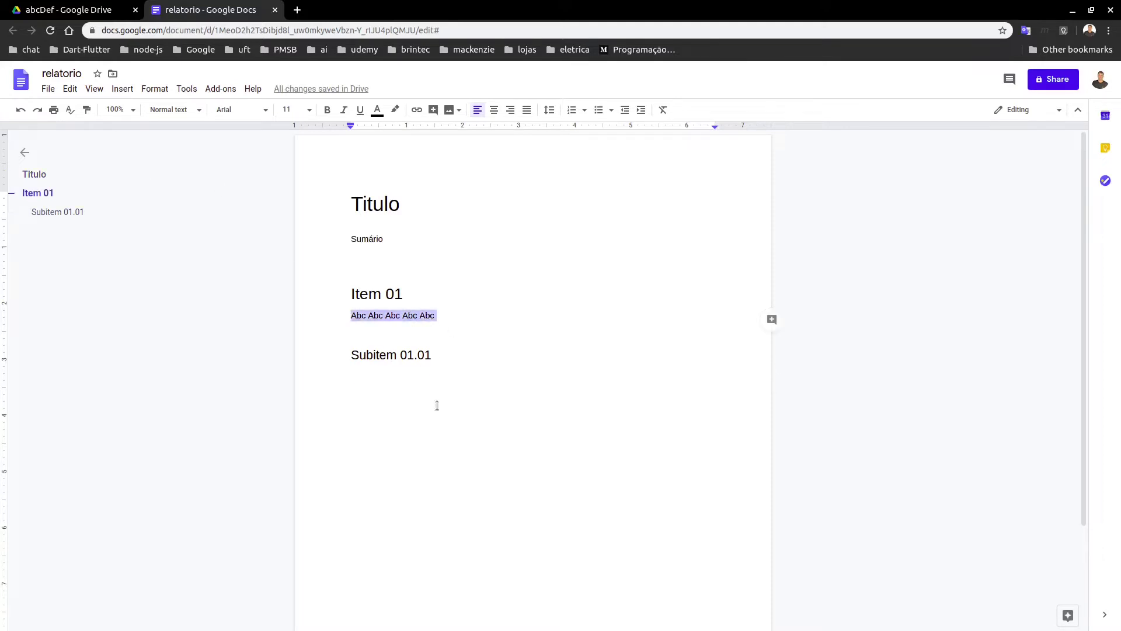
left_click(415, 378)
key("ctrl+v")
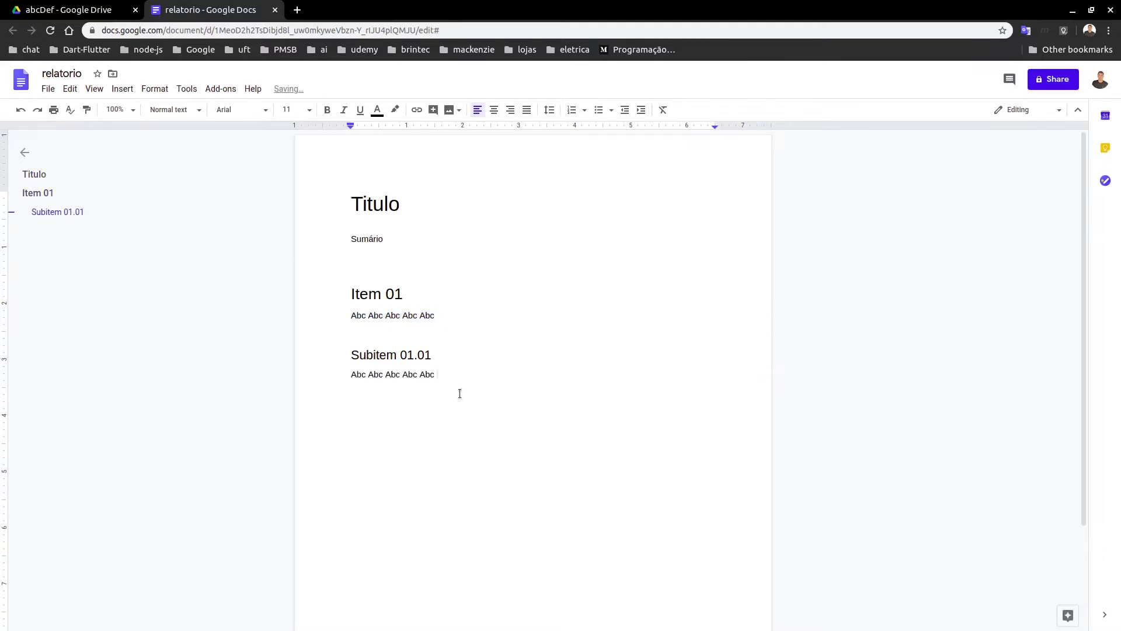
- Enter "Item de 3 nivel" below the "Subitem 01.01" text and apply the Heading 3 style to it
key("Return")
left_click(185, 111)
left_click(406, 409)
key("Return")
type("4")
key("BackSpace")
type("Item de 3 nivel")
key("Up")
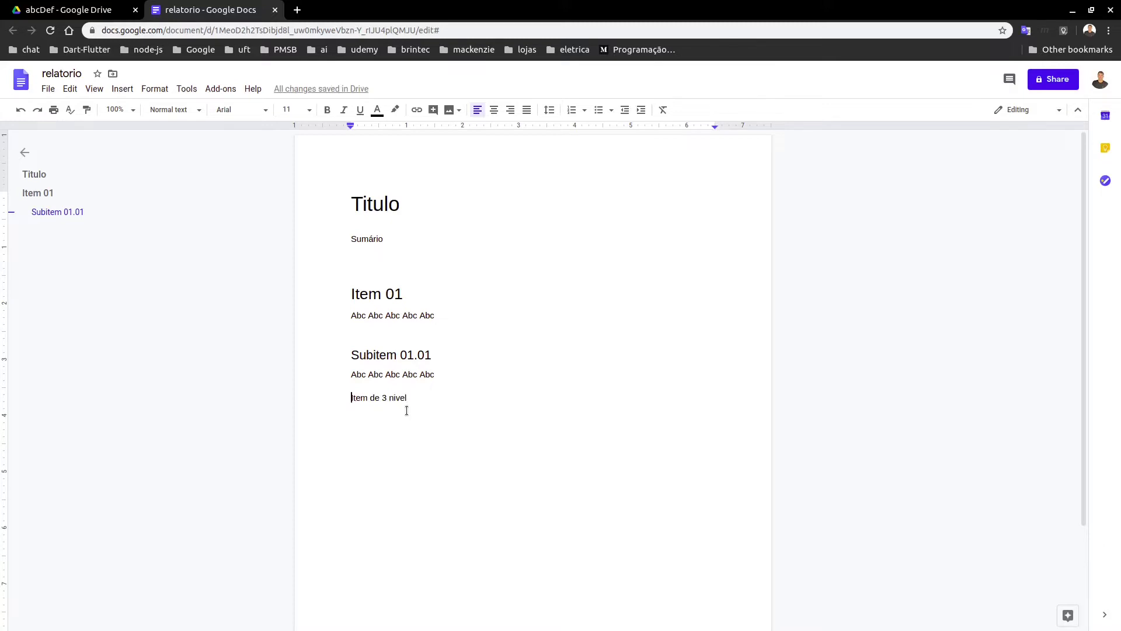
left_click(168, 110)
mouse_move(212, 251)
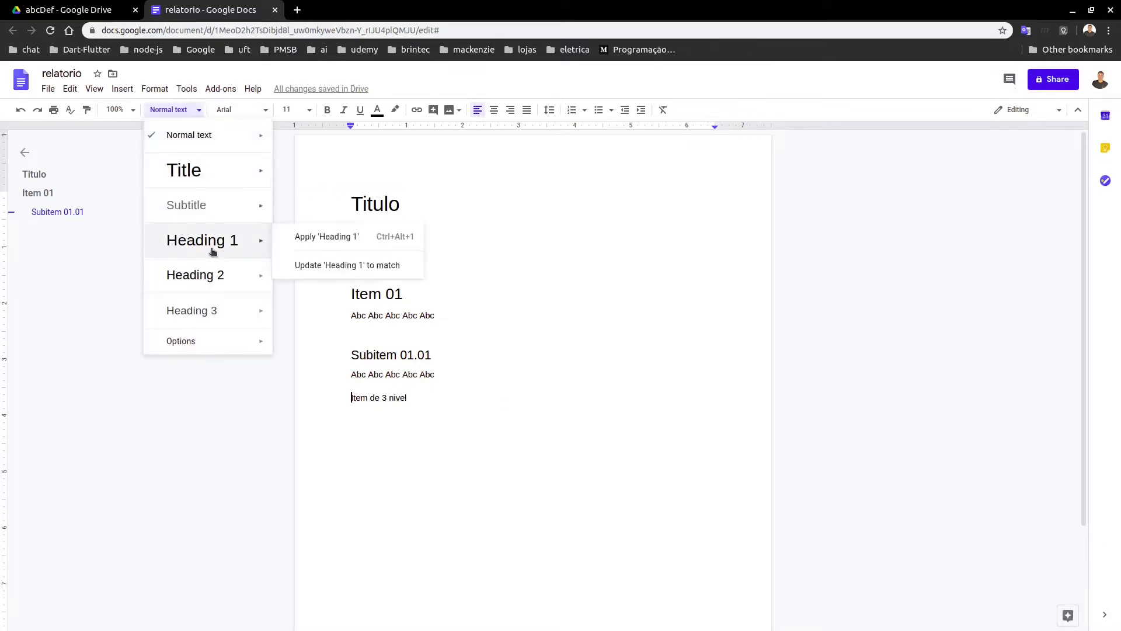
left_click(201, 308)
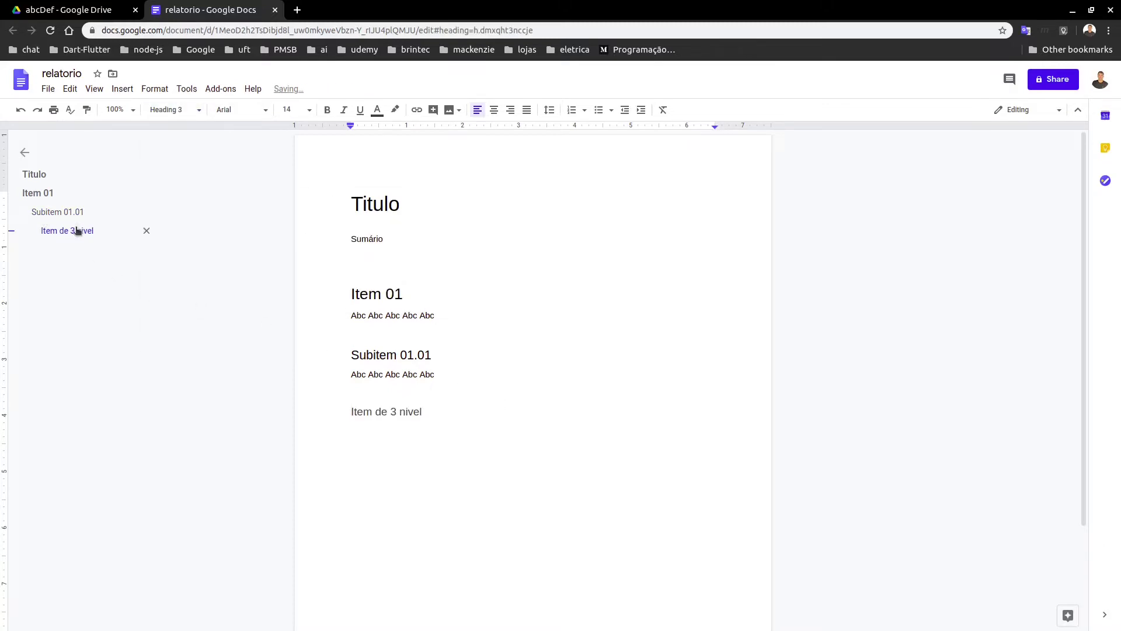
- Insert a table of contents with page numbers on the empty line below "Sumário"
left_click(380, 251)
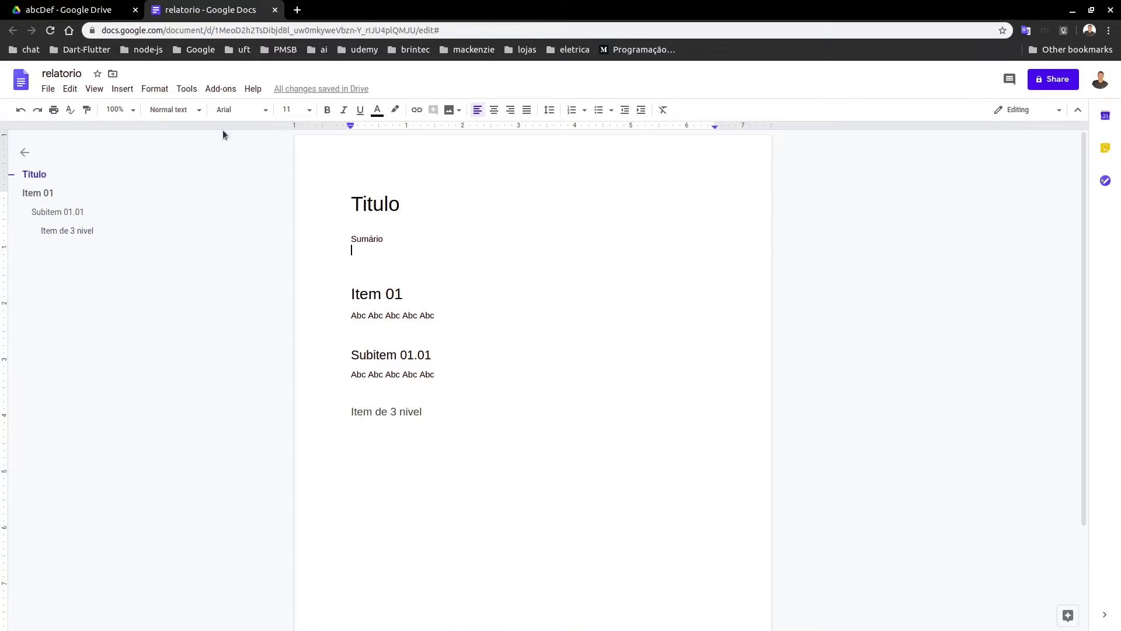
left_click(122, 89)
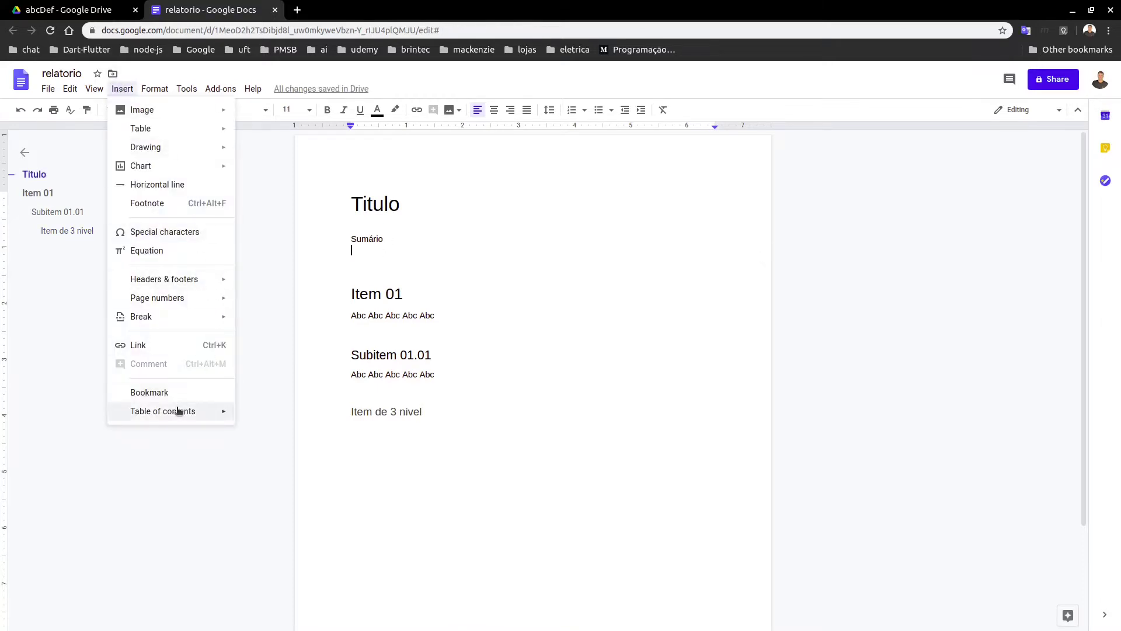
mouse_move(181, 411)
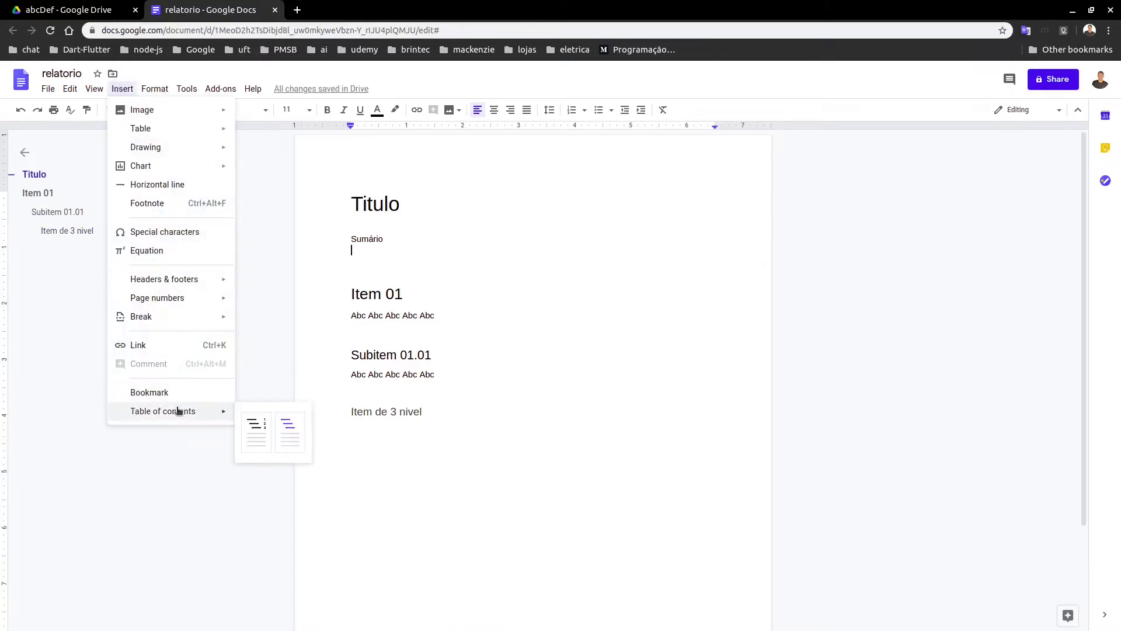
left_click(251, 427)
left_click(408, 305)
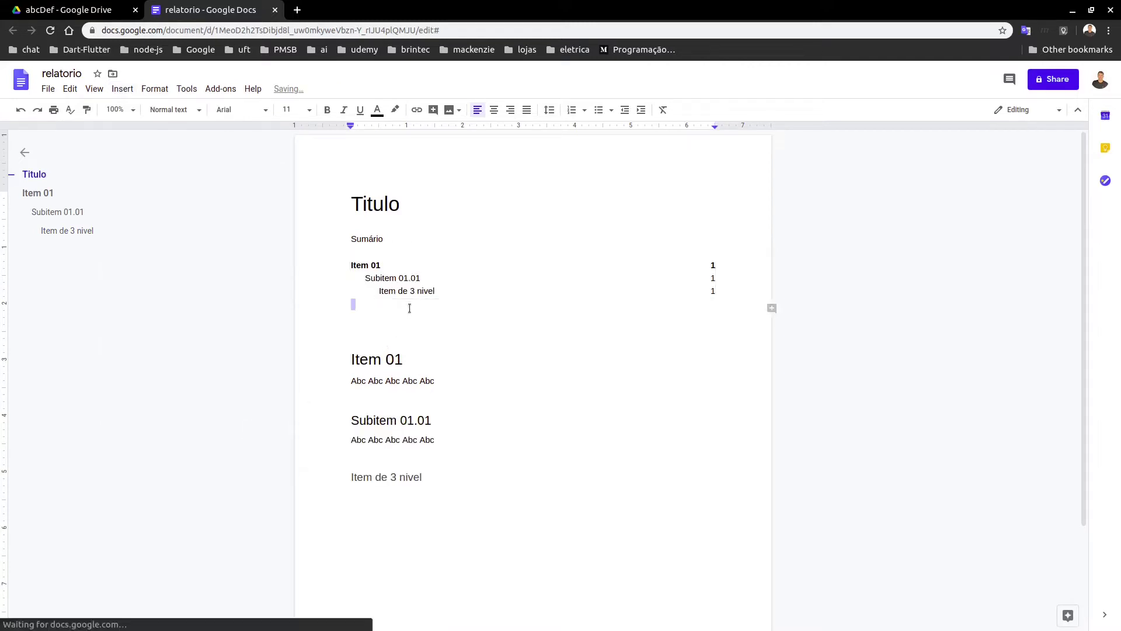
- Follow the table of contents link to "Item de 3 nivel", and visit "Subitem 01.01" and "Titulo" through the document outline
left_click(438, 288)
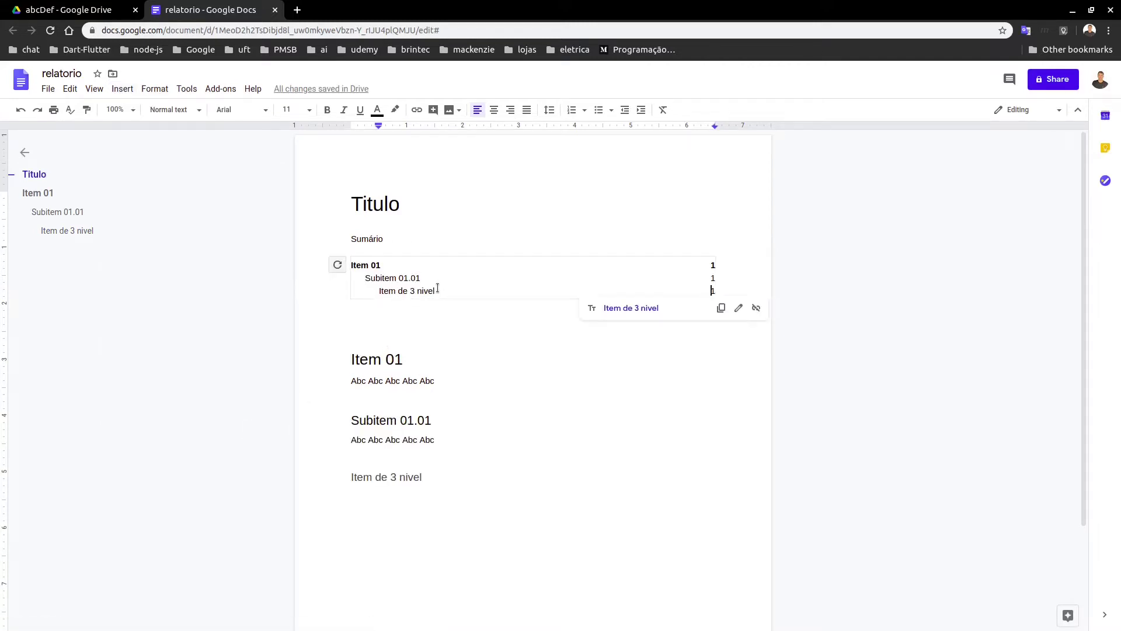
left_click(650, 310)
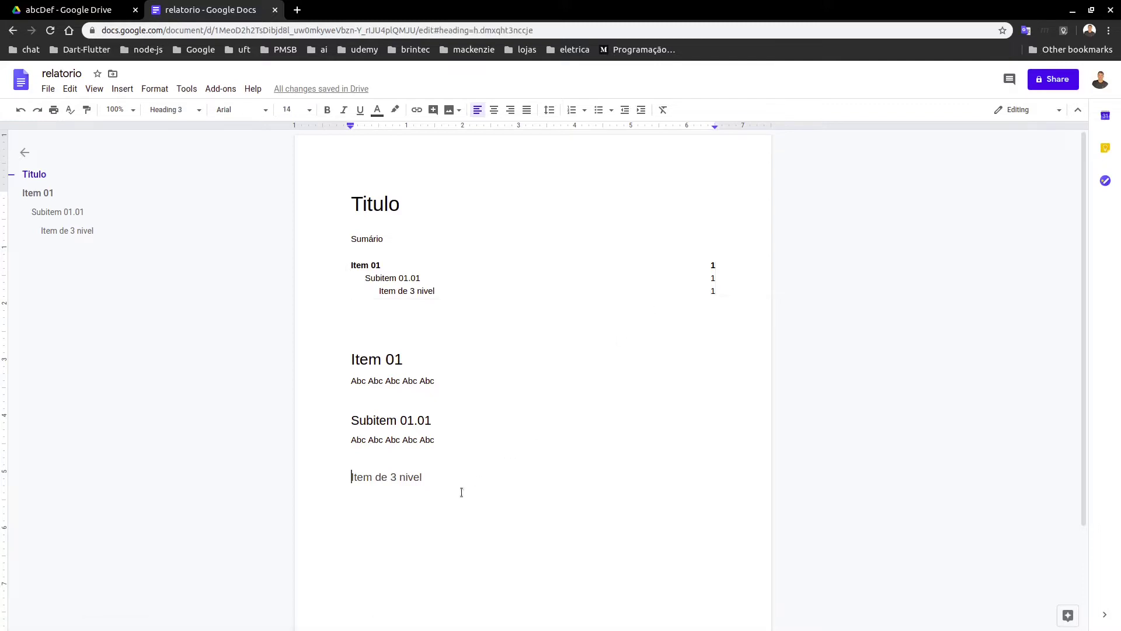
left_click(414, 277)
left_click(69, 212)
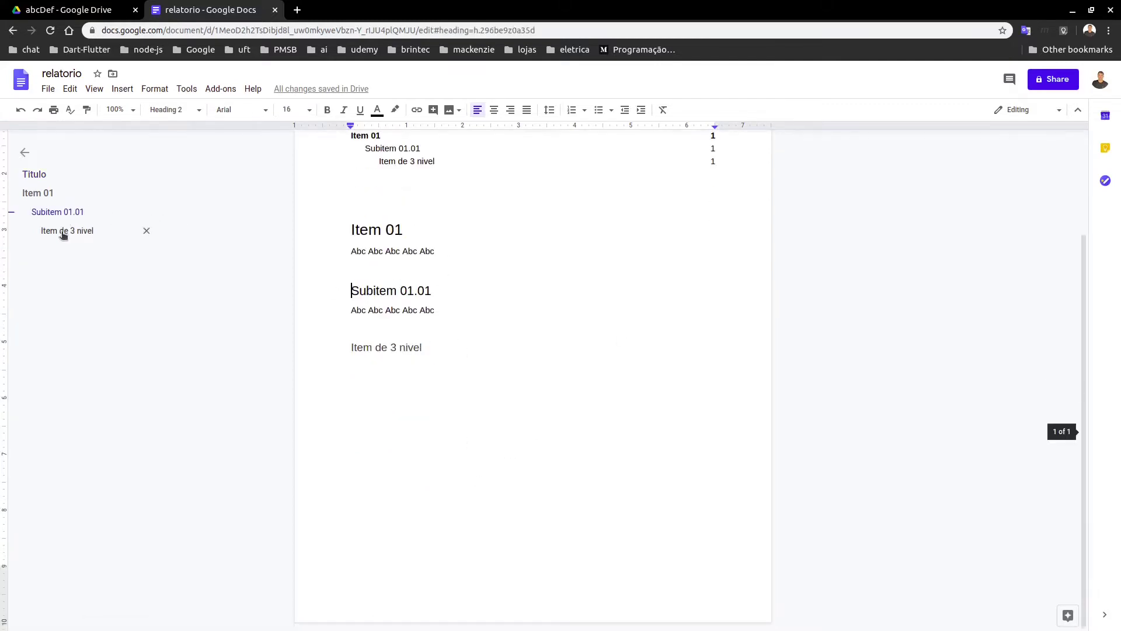
left_click(36, 175)
left_click(440, 290)
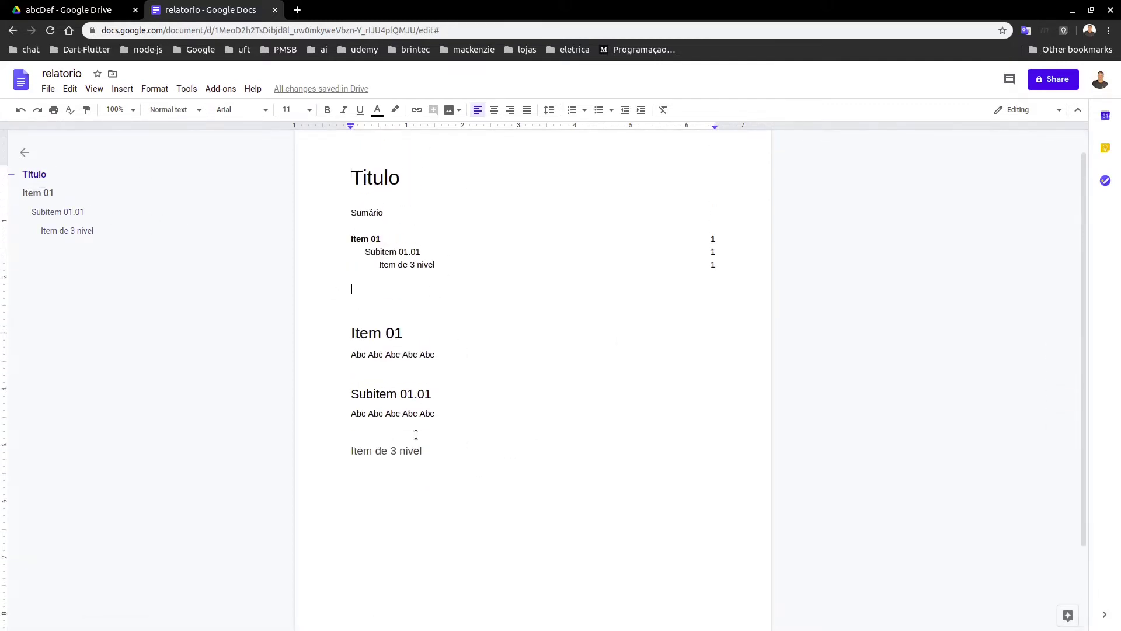
- Insert a 2 x 2 table on the line below the "Item de 3 nivel" heading
left_click(416, 476)
key("ctrl+z")
key("ctrl+y")
left_click(131, 90)
mouse_move(143, 128)
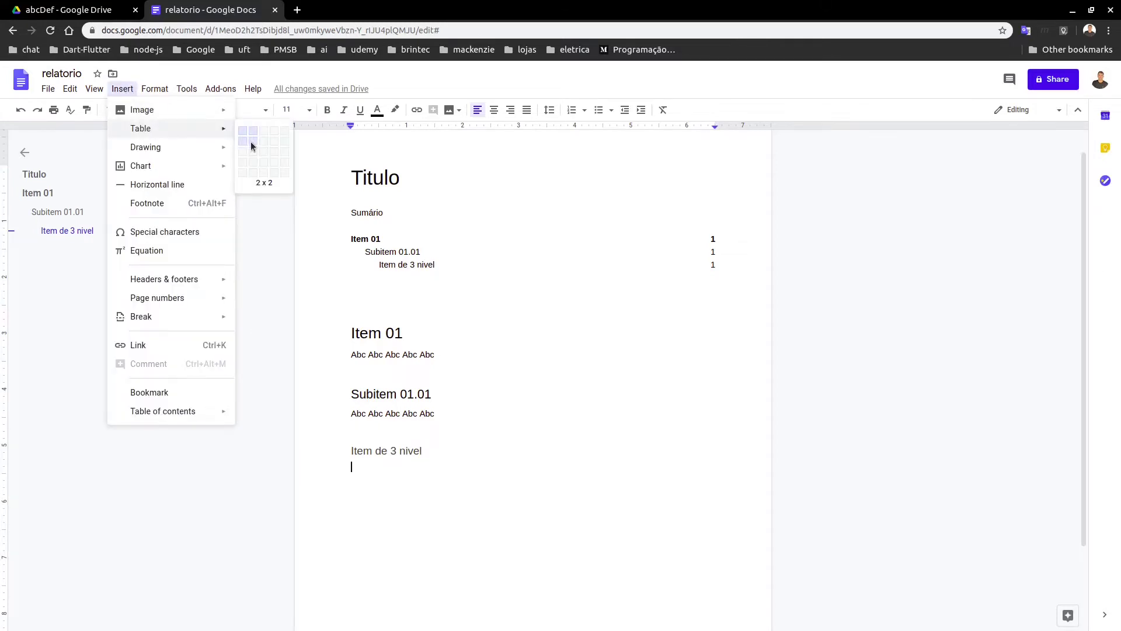
left_click(250, 141)
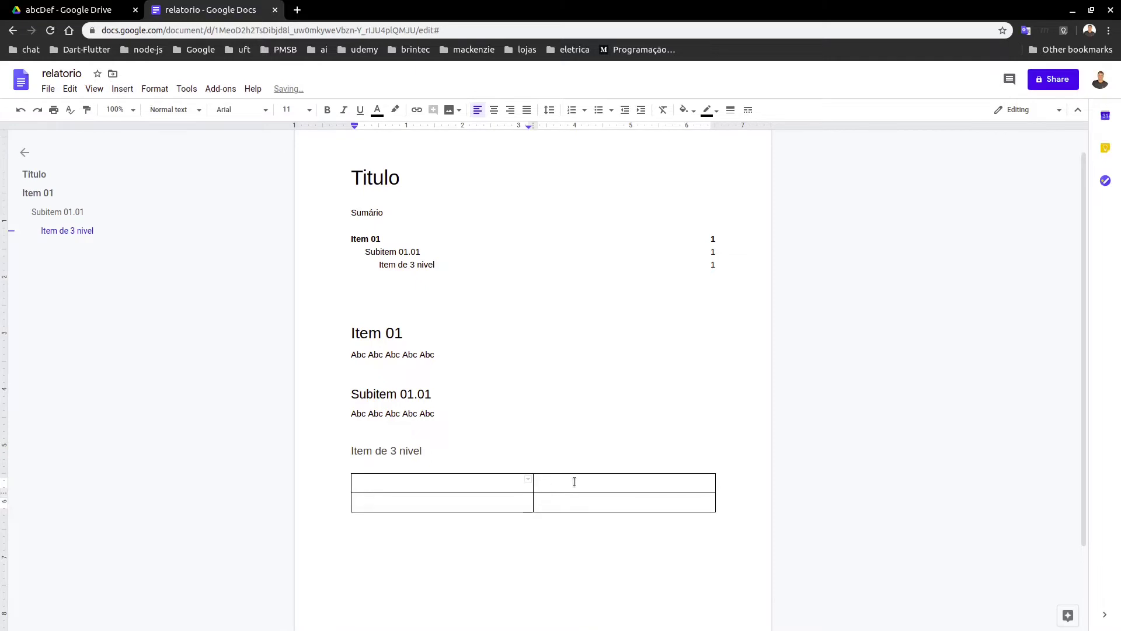
- Fill the table with "a" and "b" in the first row and "1" and "2" in the second row
type("a")
key("Tab")
type("b")
left_click(501, 500)
type("1")
left_click(577, 501)
type("2")
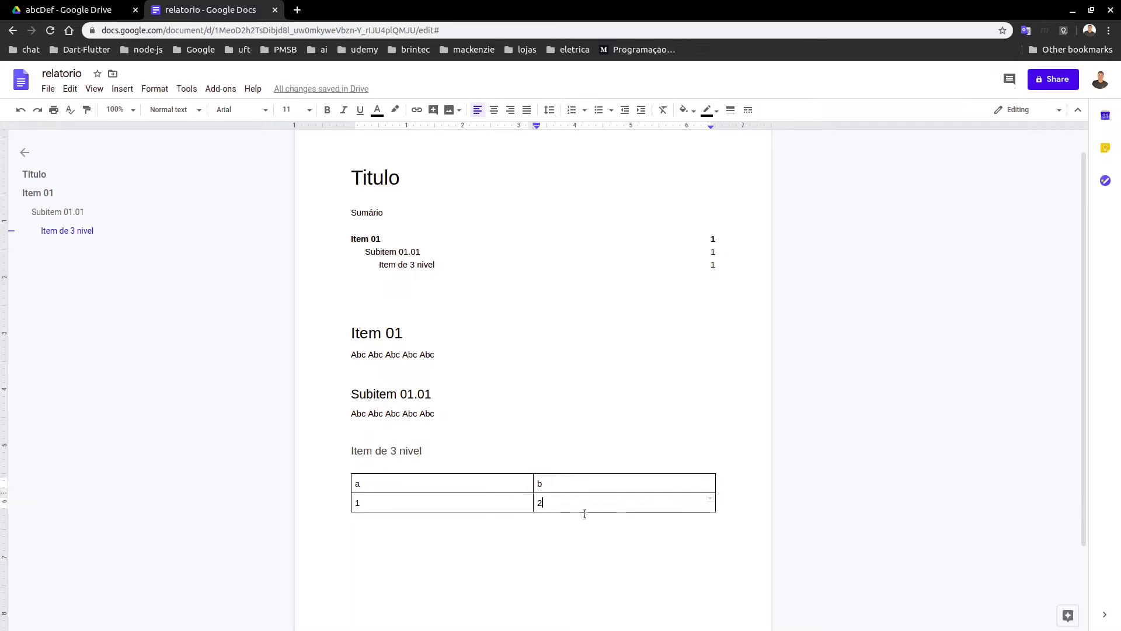
- Set the outer side border of the "2" cell to 0pt, and narrow the table's first column slightly
left_click(711, 499)
left_click(709, 479)
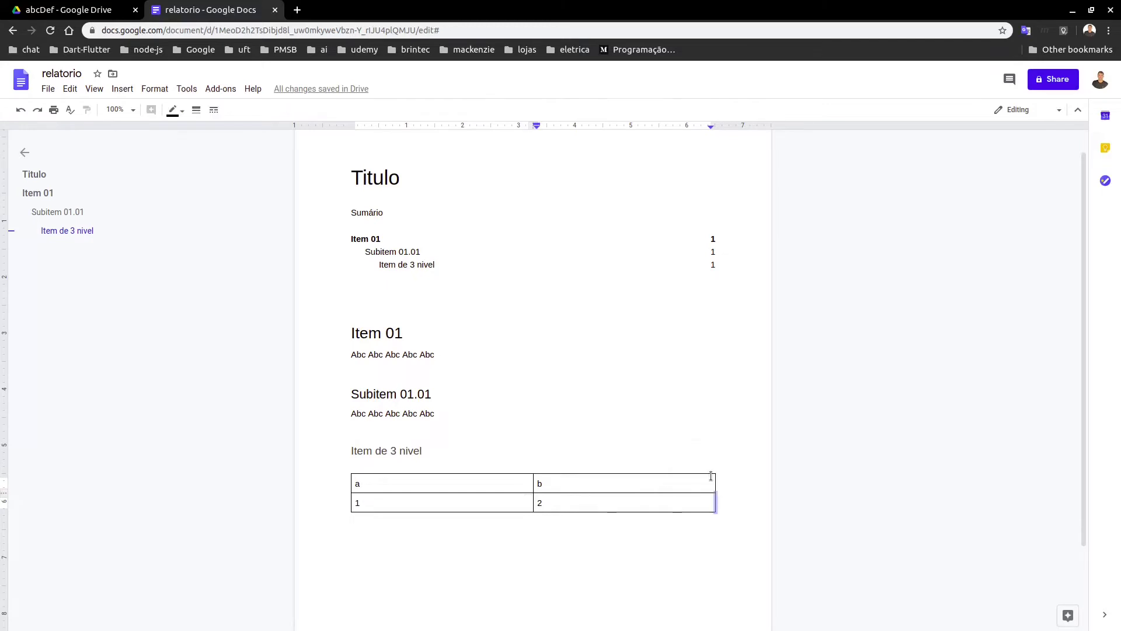
left_click(197, 110)
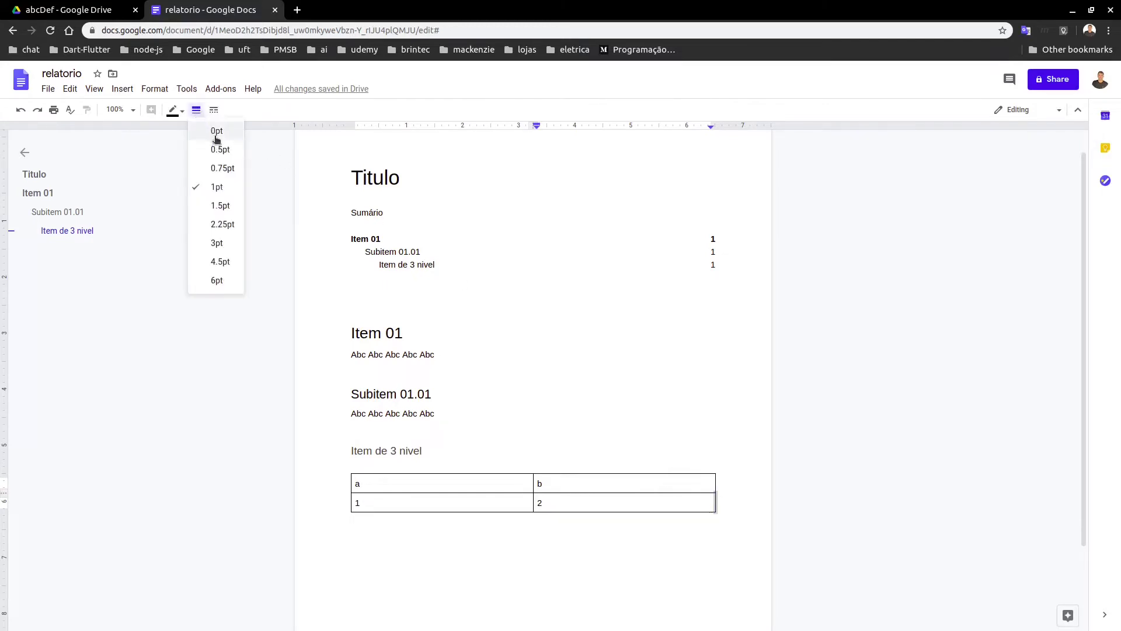
left_click(216, 132)
left_click(582, 501)
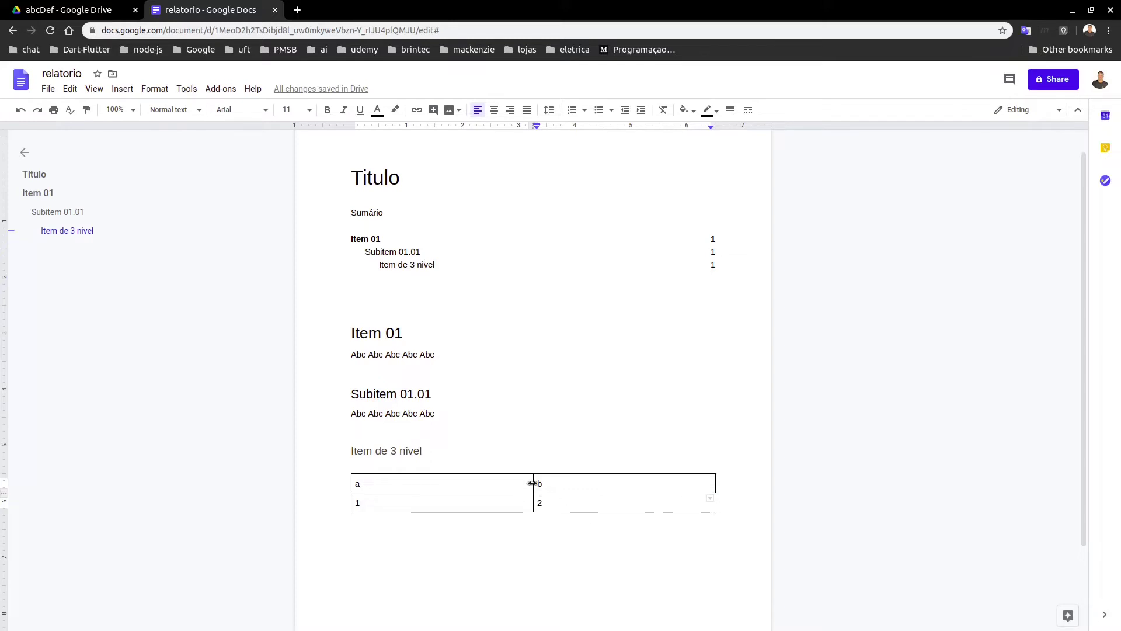
mouse_move(533, 483)
left_mouse_down()
mouse_move(468, 483)
mouse_move(542, 480)
mouse_move(518, 480)
left_mouse_up()
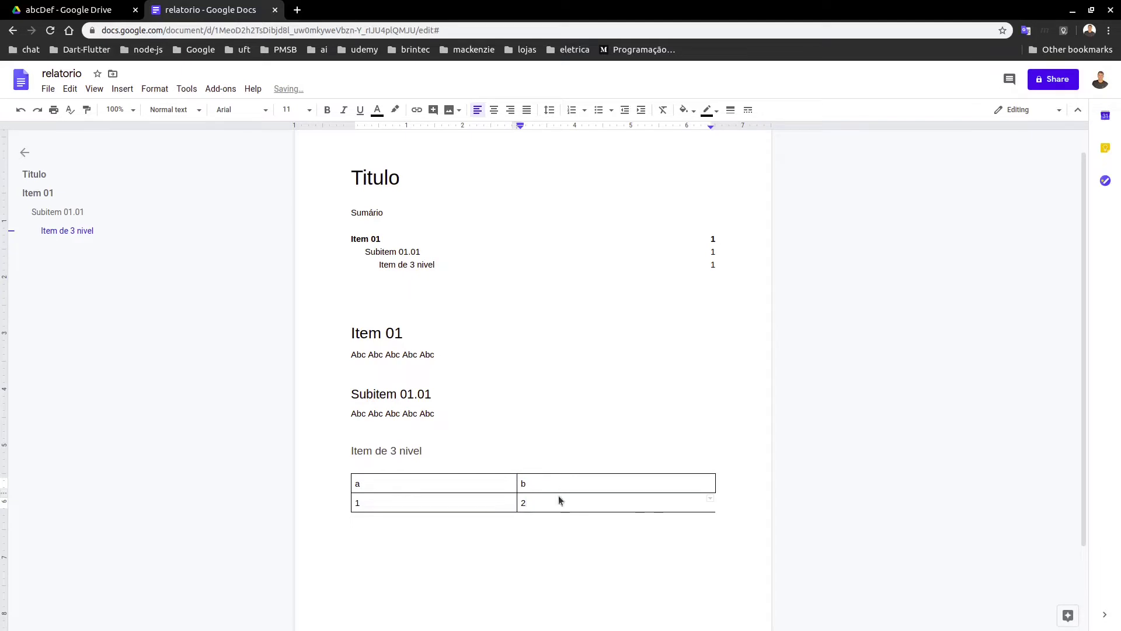
- Add a row at the bottom of the table with "3" and "4" in its cells, and start a new line below the table
right_click(559, 501)
left_click(636, 371)
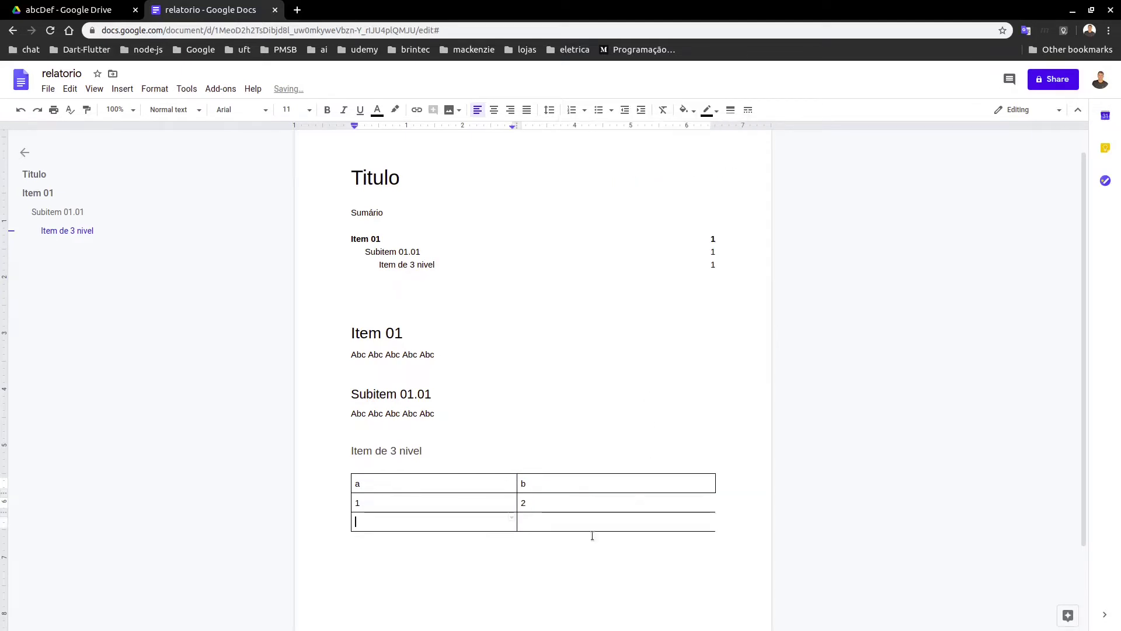
left_click(506, 526)
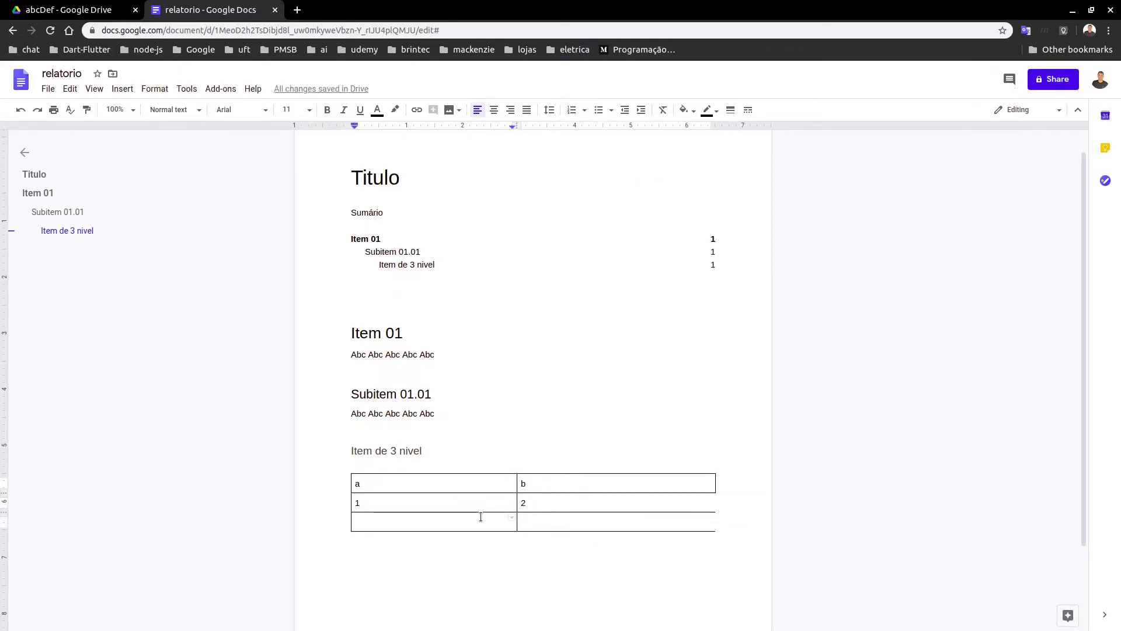
type("3")
left_click(566, 520)
type("4")
left_click(496, 542)
key("Return")
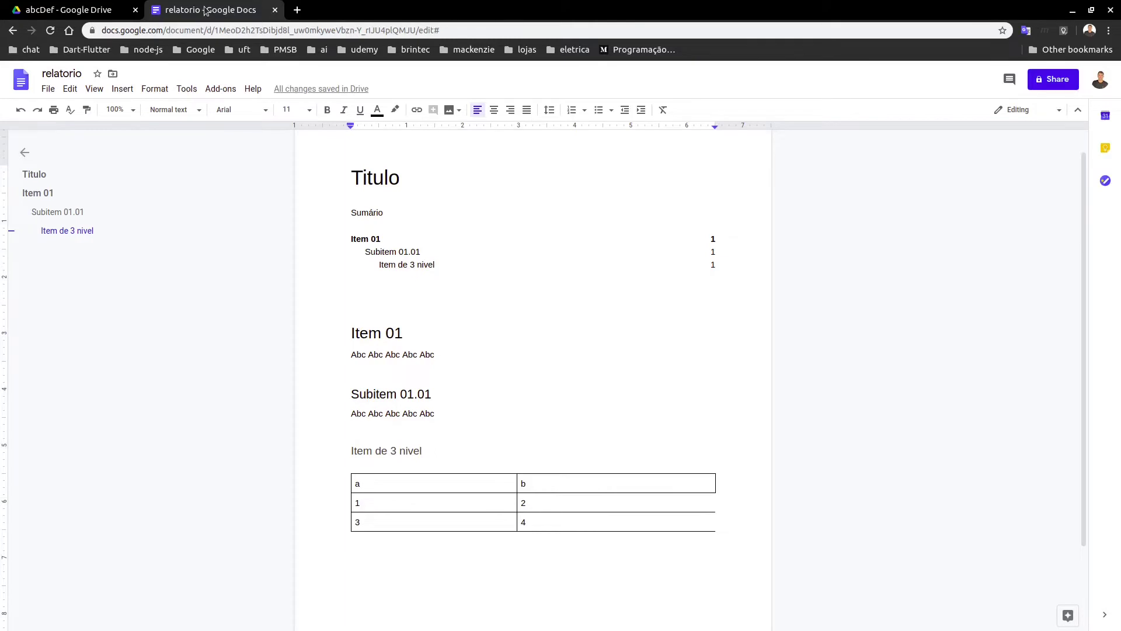
- Open the Google home page in a new browser tab and return to the relatorio document
left_click(297, 10)
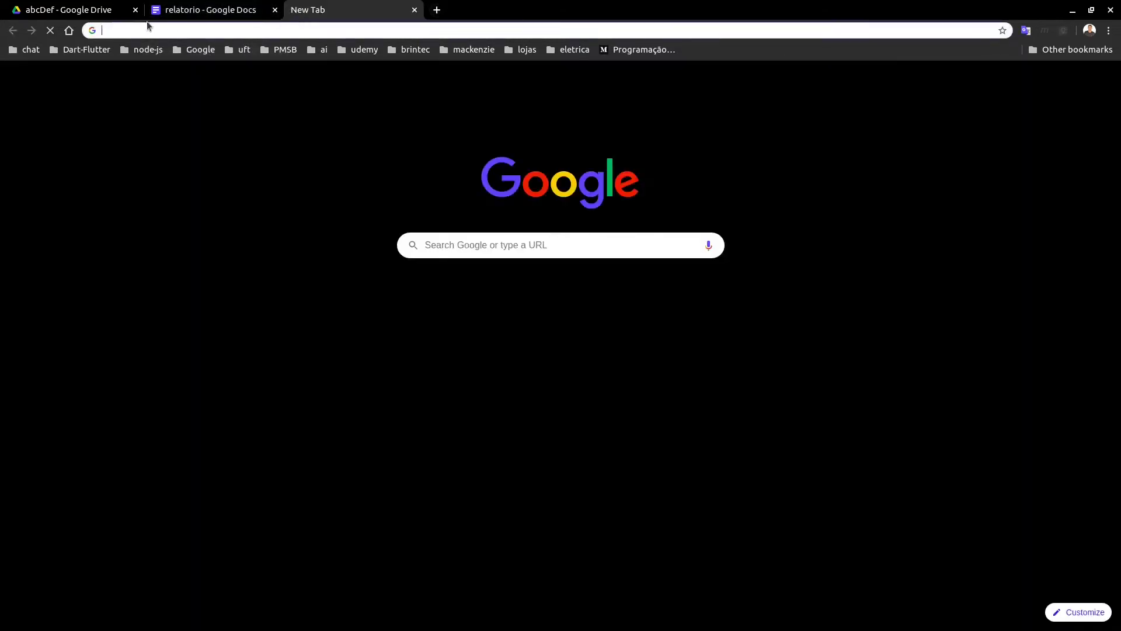
left_click(72, 29)
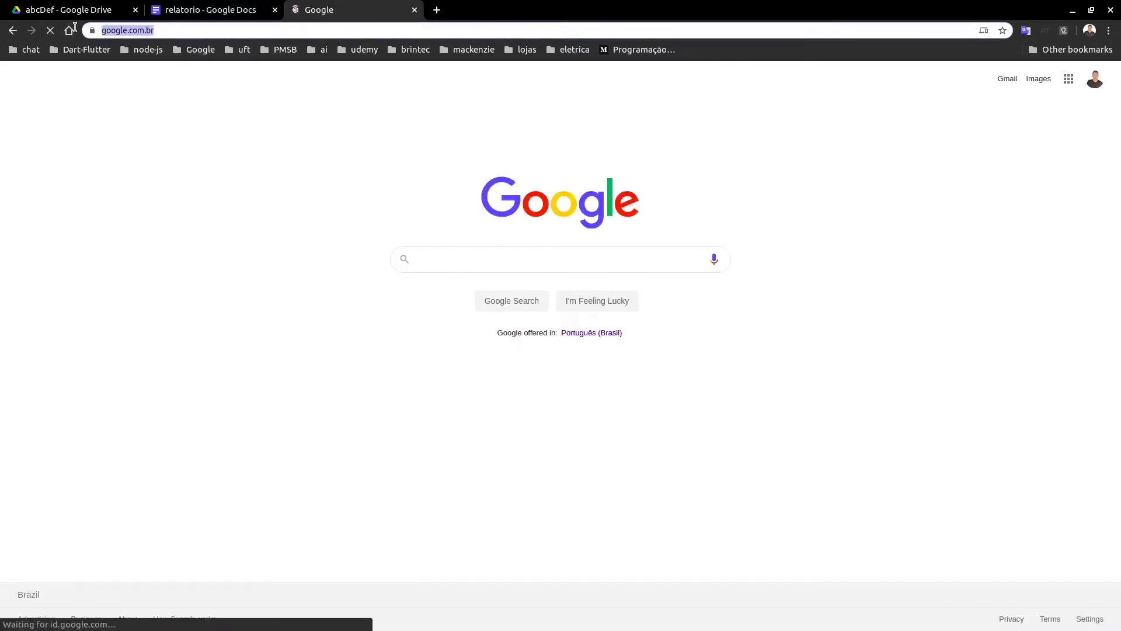
left_click(182, 13)
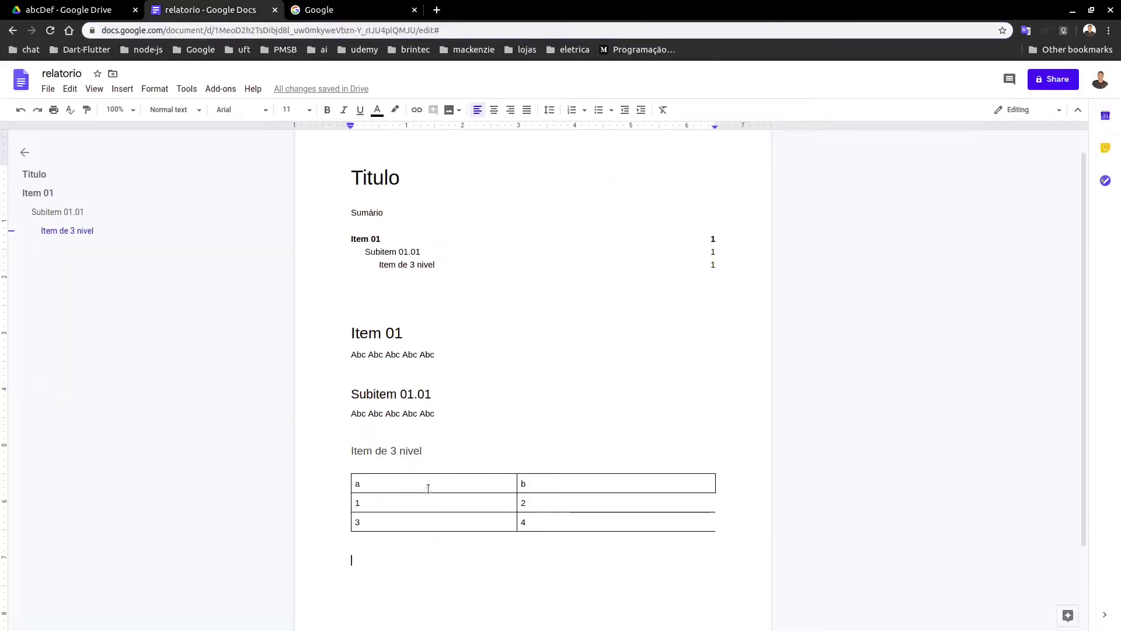
- Add the line "Usando Tabelas" between the "Item de 3 nivel" heading and the table
double_click(436, 465)
key("Return")
key("Return")
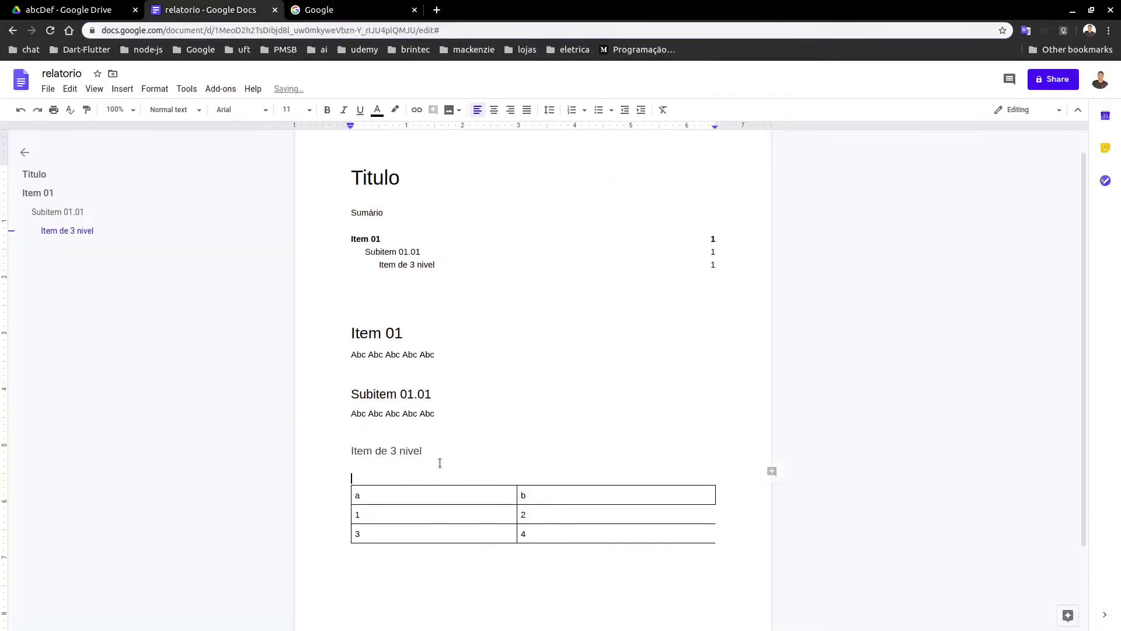
type("Ta")
key("BackSpace")
key("BackSpace")
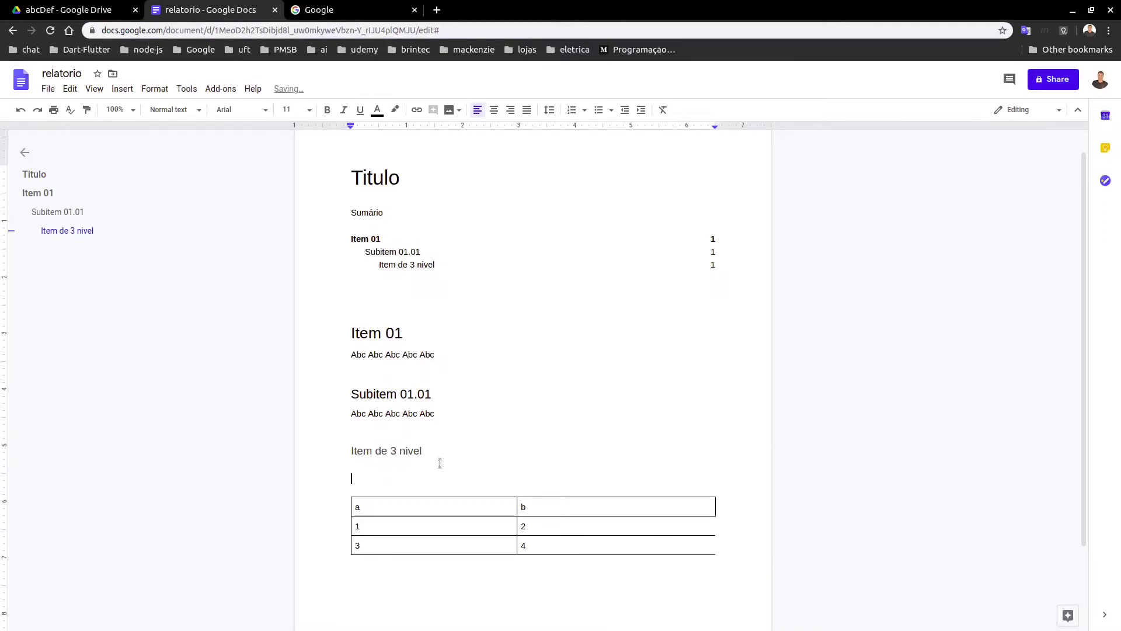
type("Usando Tabelas")
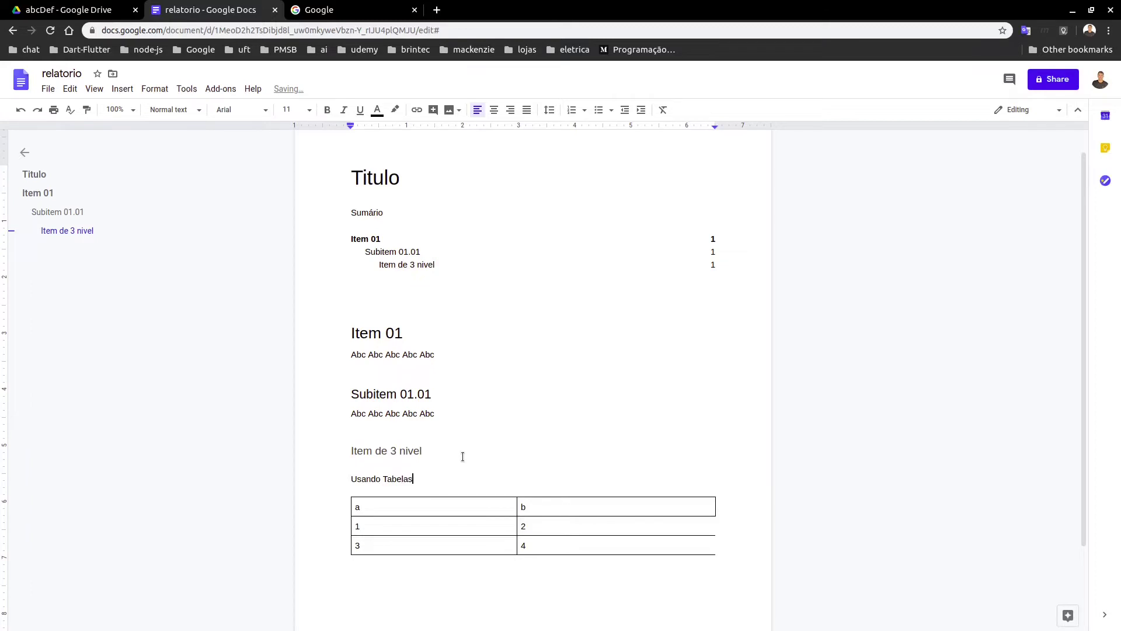
- Delete the body content from "Item 01" through "Item de 3 nivel", and replace the document's title with "Google Drive"
left_click_drag(423, 450, 319, 332)
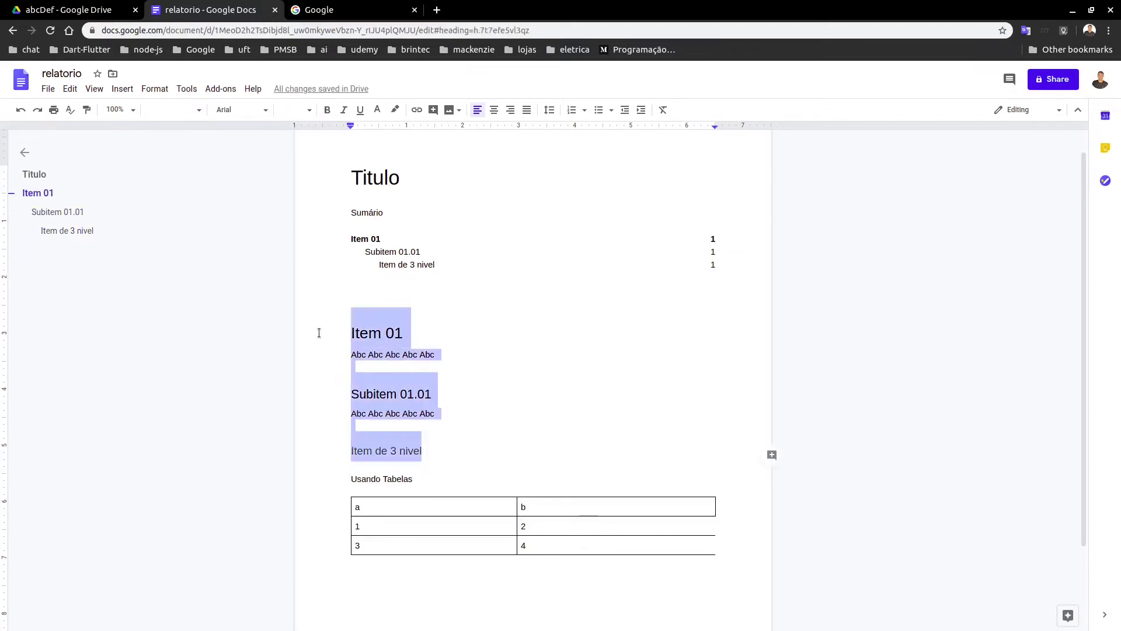
key("BackSpace")
double_click(414, 173)
left_click(415, 173)
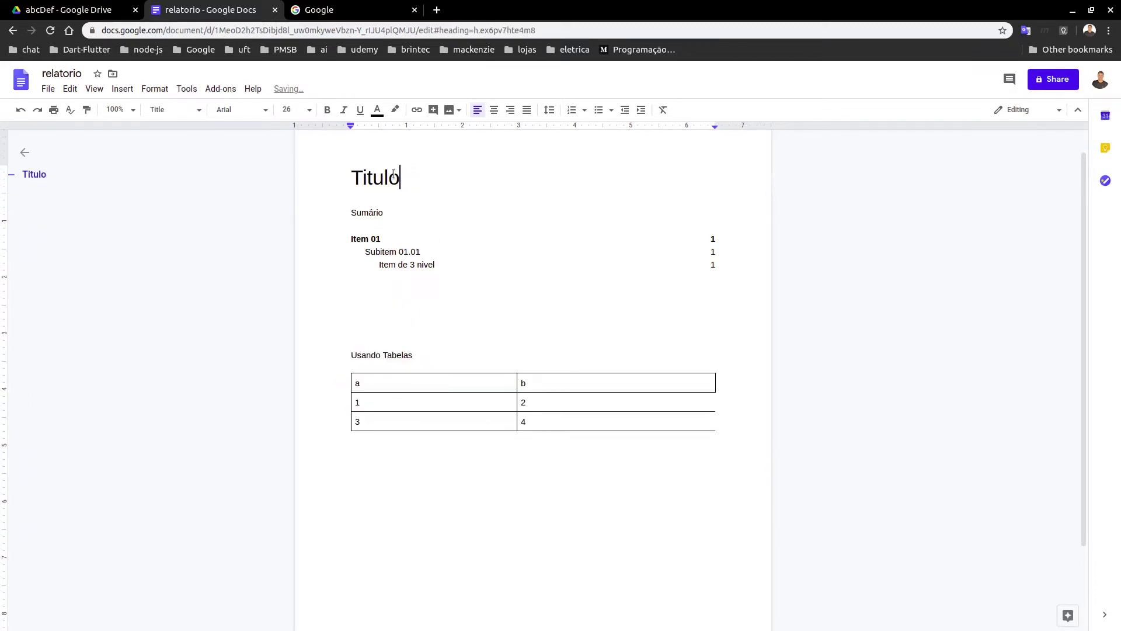
double_click(379, 173)
type("Go")
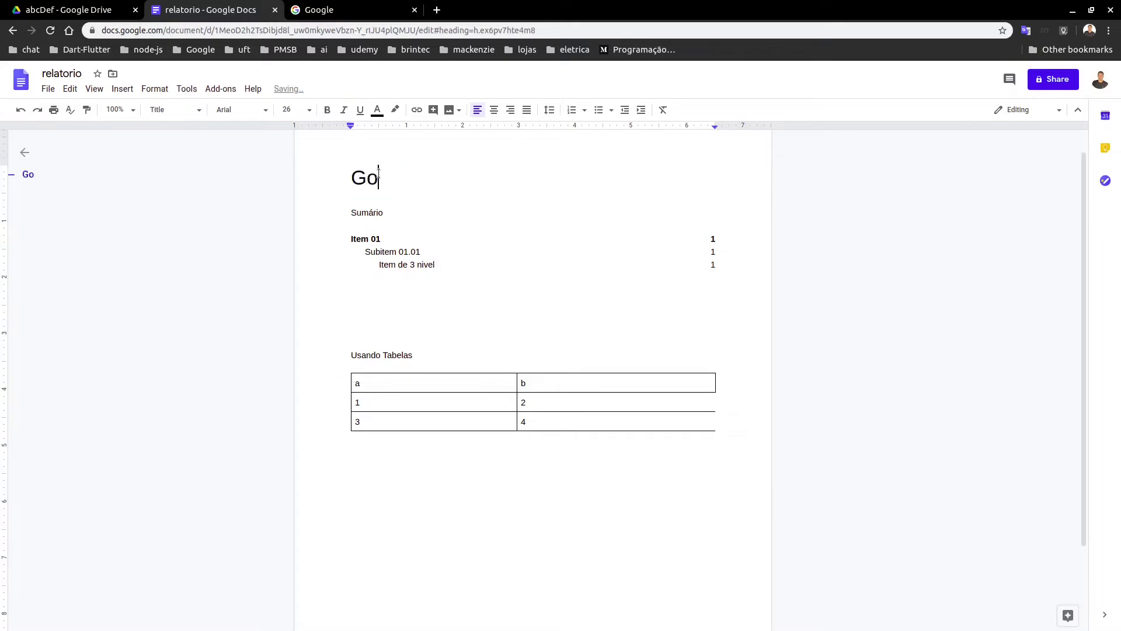
type("ogle Drive")
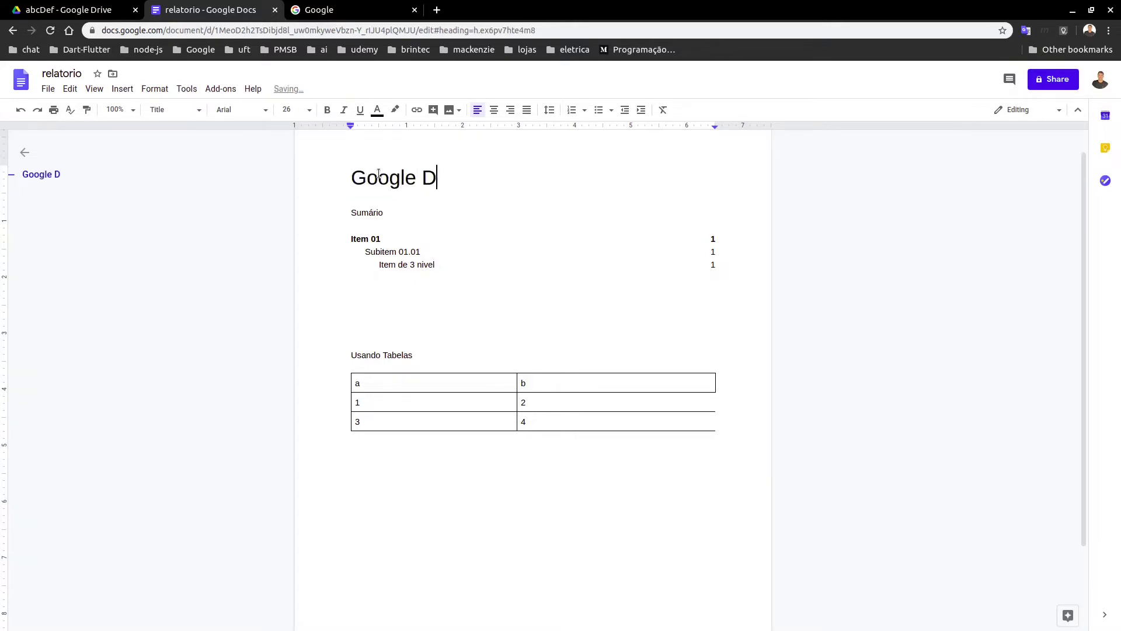
- Apply the Heading 1 style to the "Usando Tabelas" line
left_click(407, 355)
left_click(174, 110)
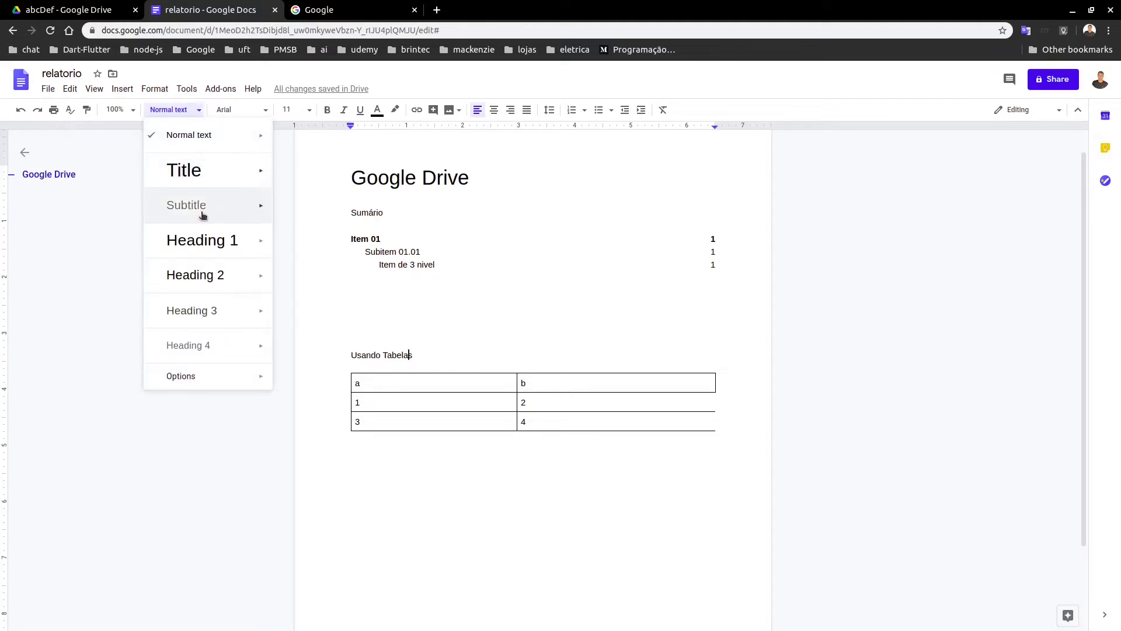
left_click(205, 240)
double_click(517, 390)
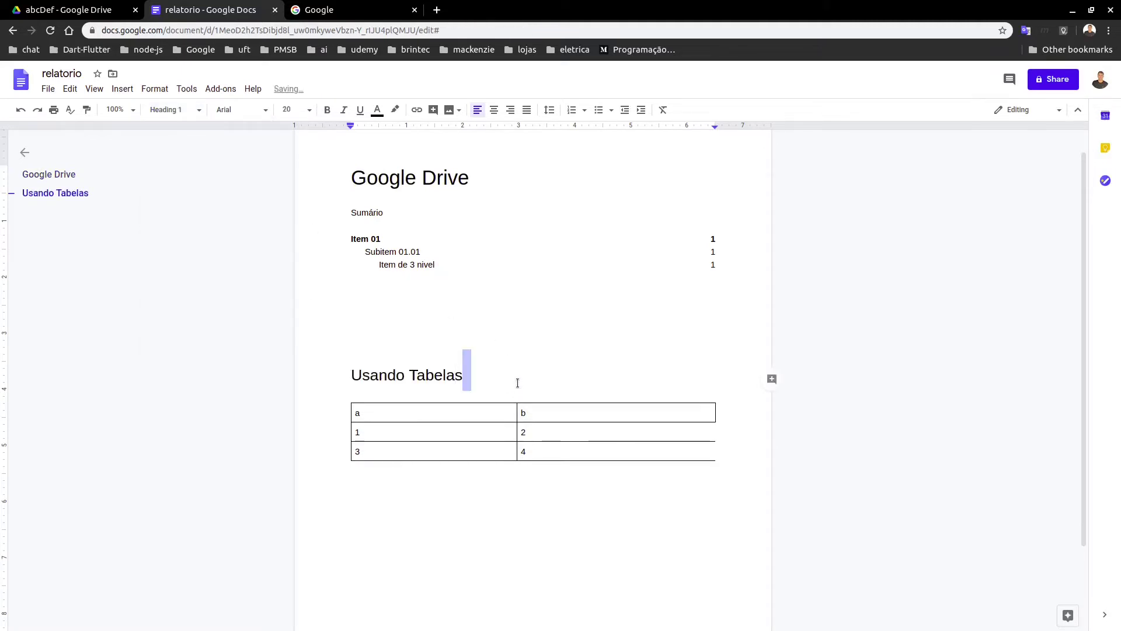
left_click(518, 384)
left_click(446, 479)
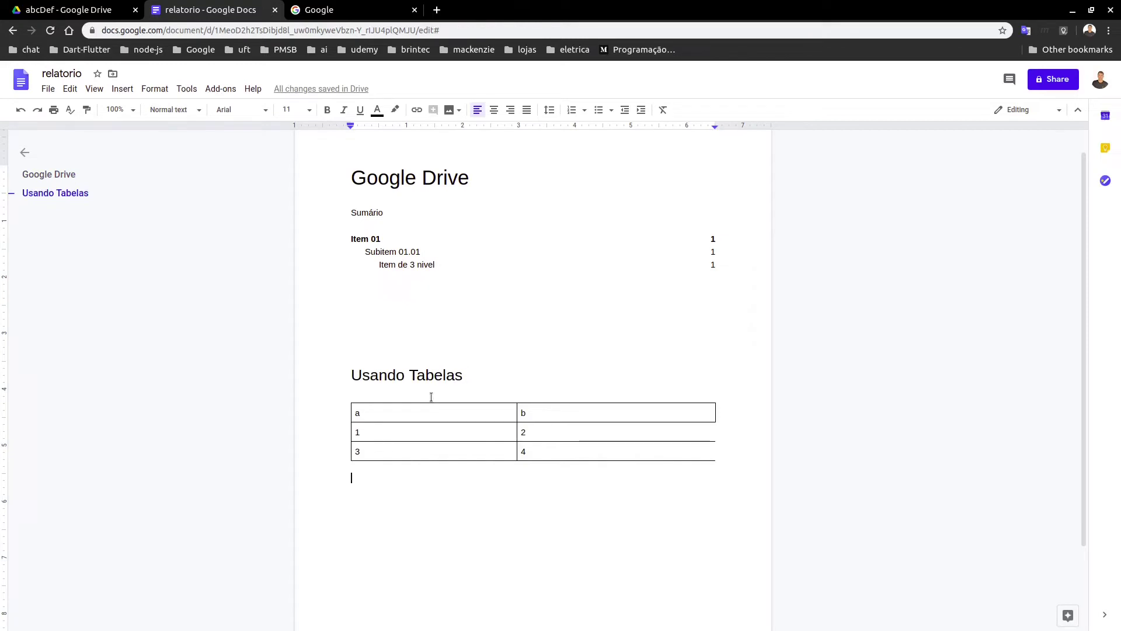
- Update the table of contents to match the current headings
left_click(423, 253)
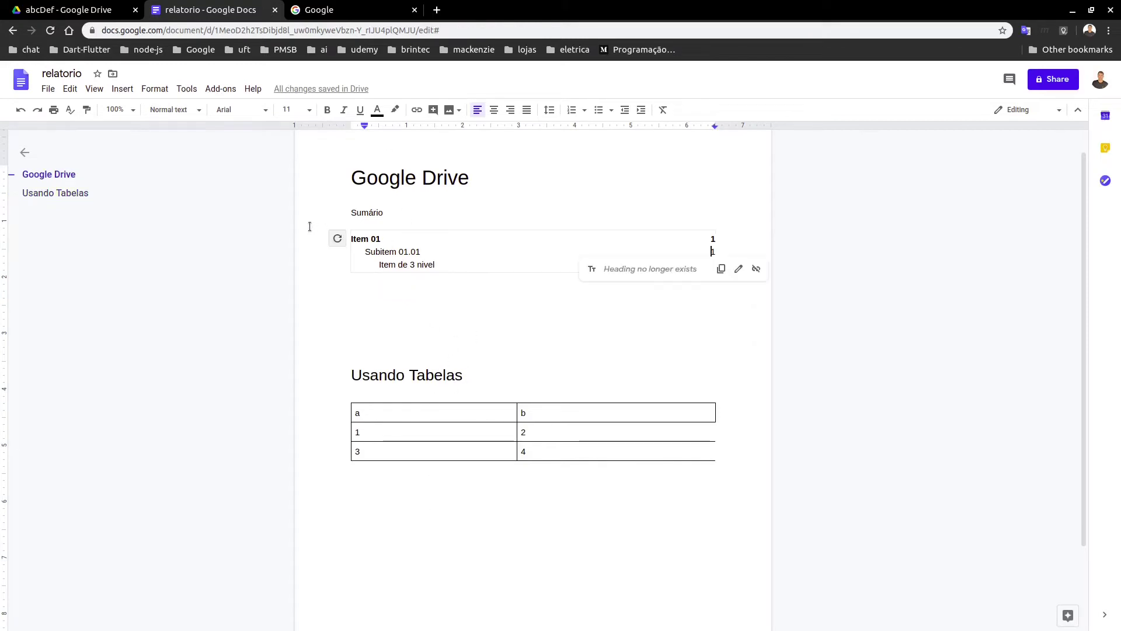
left_click(337, 237)
left_click(401, 455)
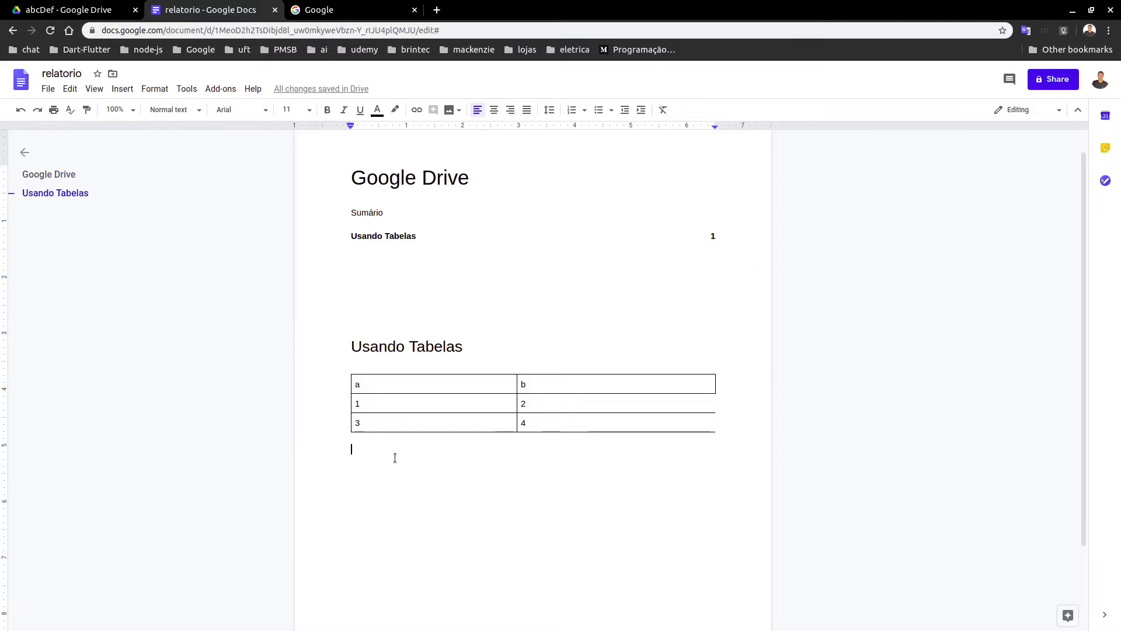
- Add the line "Estilos" above "Usando Tabelas" with an empty line below it, and give it the Heading 1 style
left_click(451, 326)
double_click(430, 312)
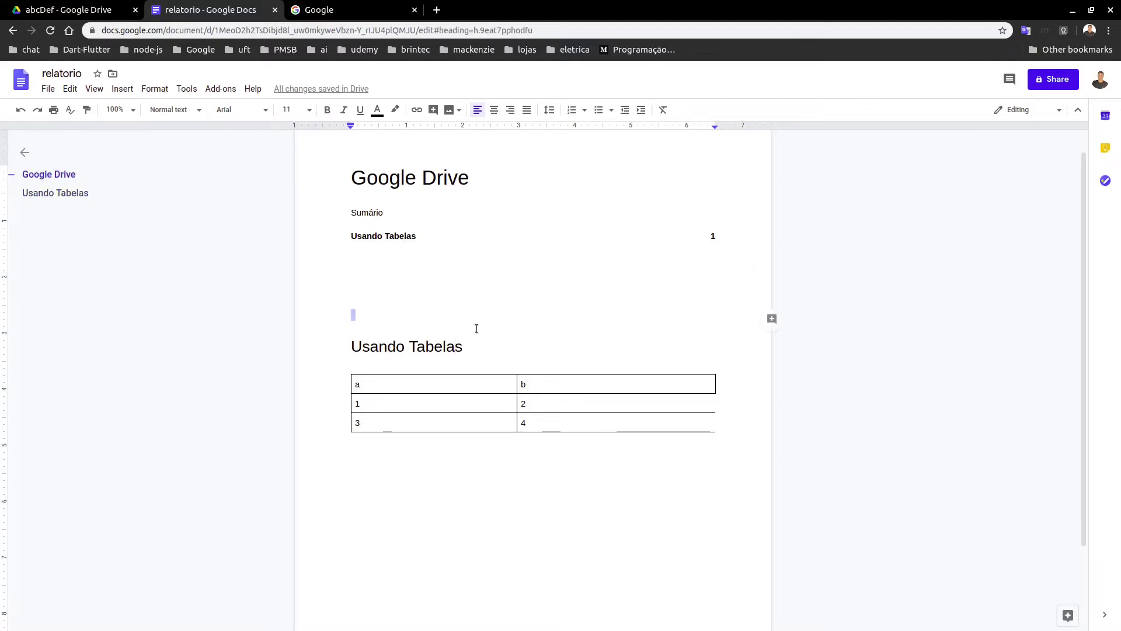
type("Estilo")
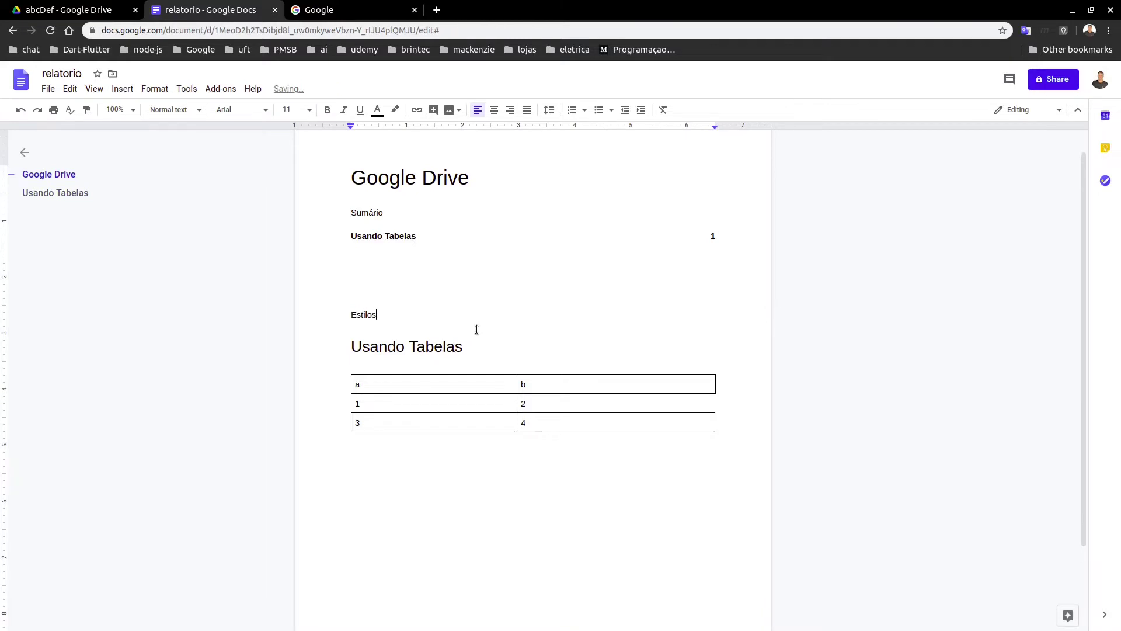
type("s")
key("Return")
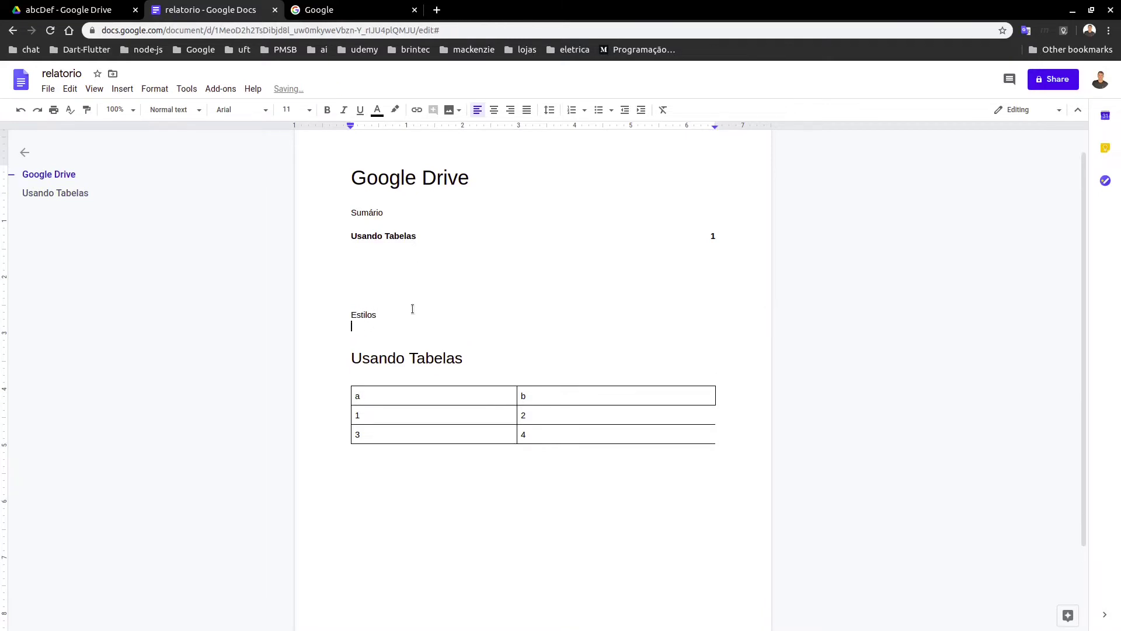
left_click_drag(412, 308, 401, 318)
left_click(196, 117)
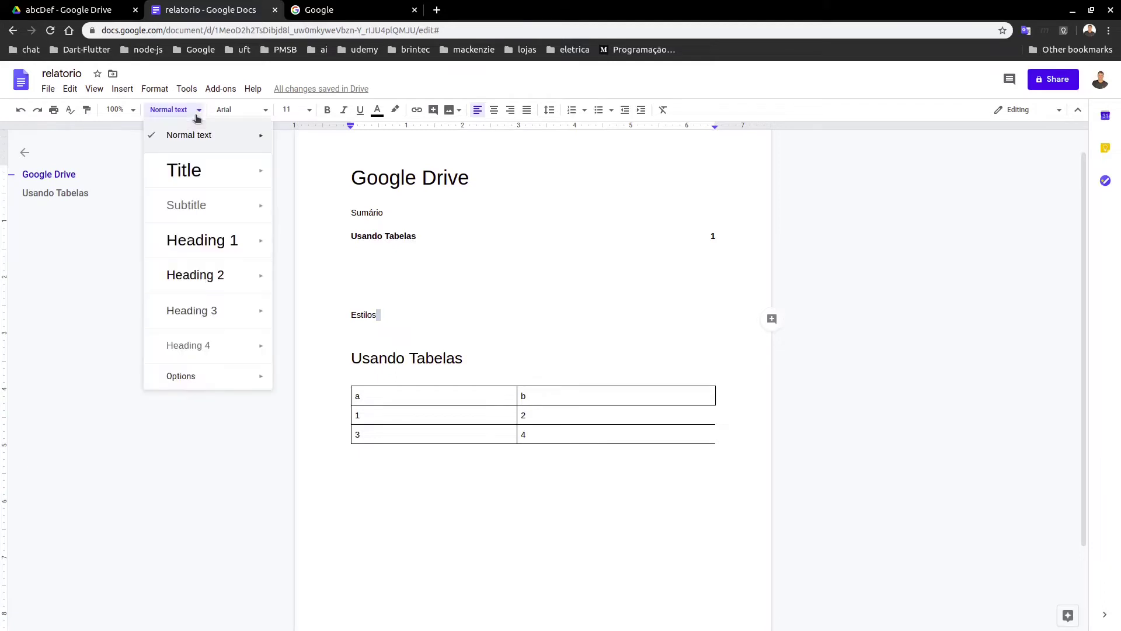
left_click(225, 241)
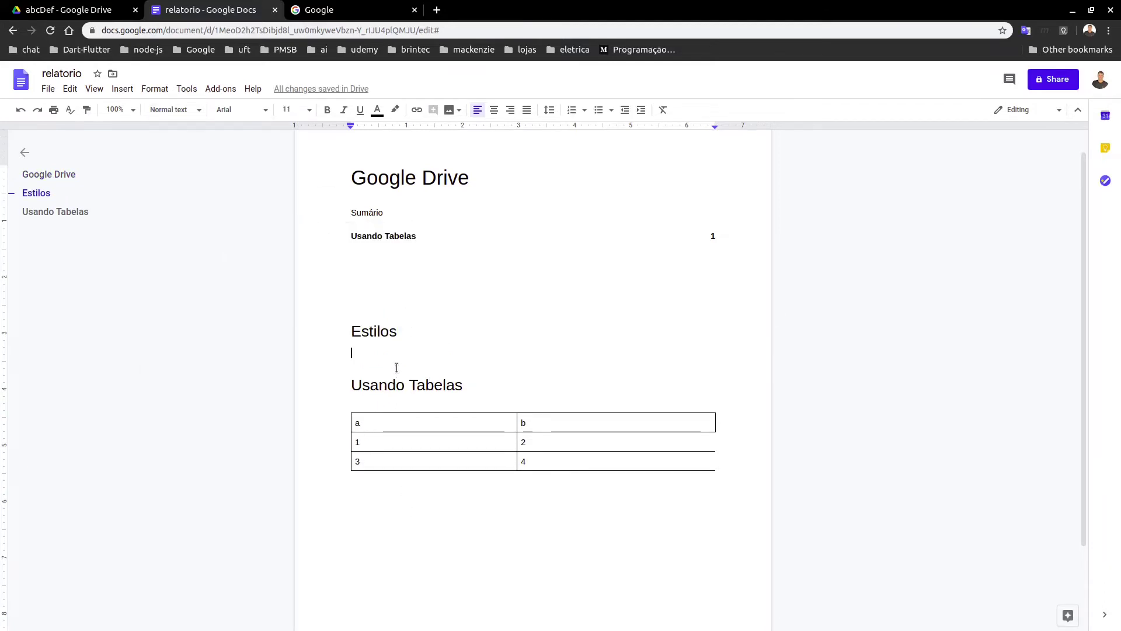
- Change the "Estilos" heading to "Estilo nivel 1" and add the lines "Nivel 2" and "Nivel 3" below it, separated by an empty line
type("Num=")
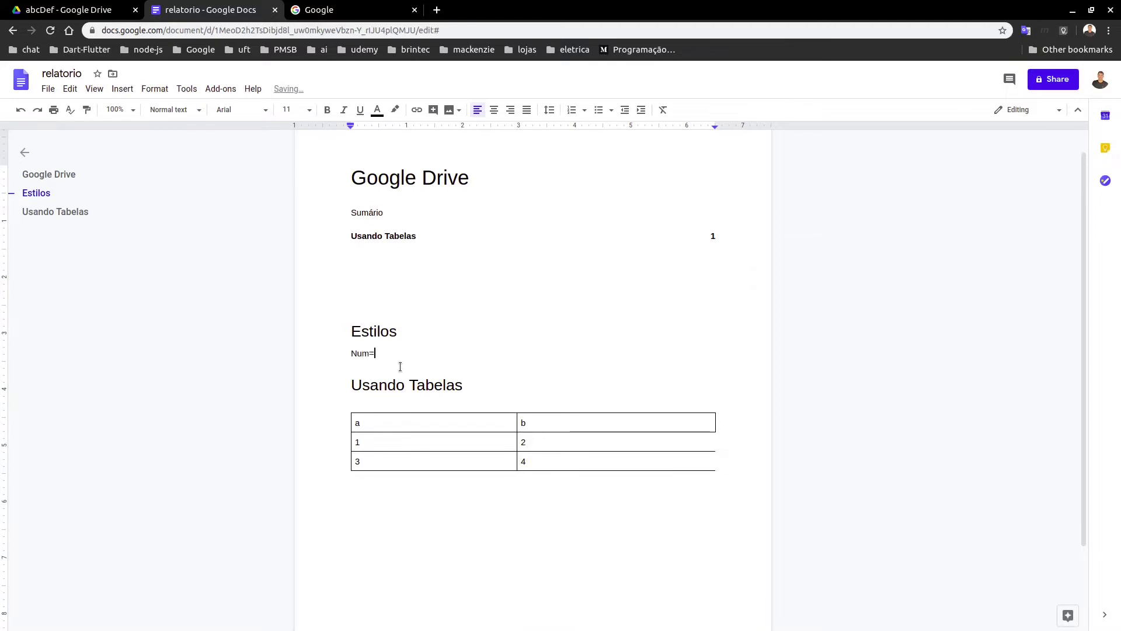
key("BackSpace")
key("BackSpace")
key("Up")
key("End")
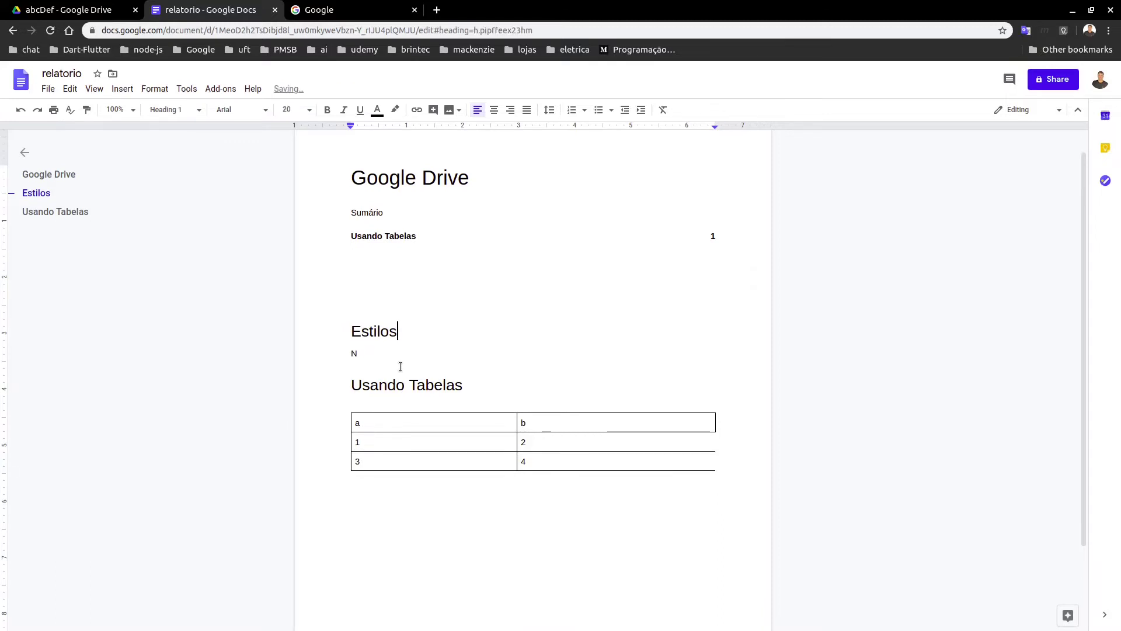
key("BackSpace")
type("nivel 1")
left_click(393, 351)
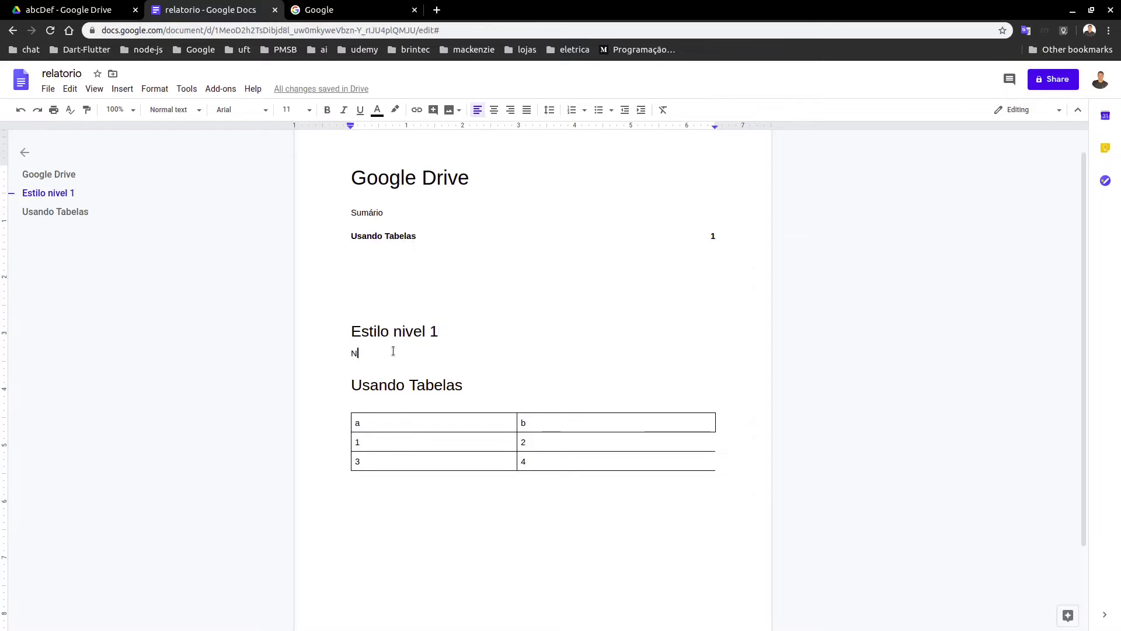
type("ivel 2")
key("Return")
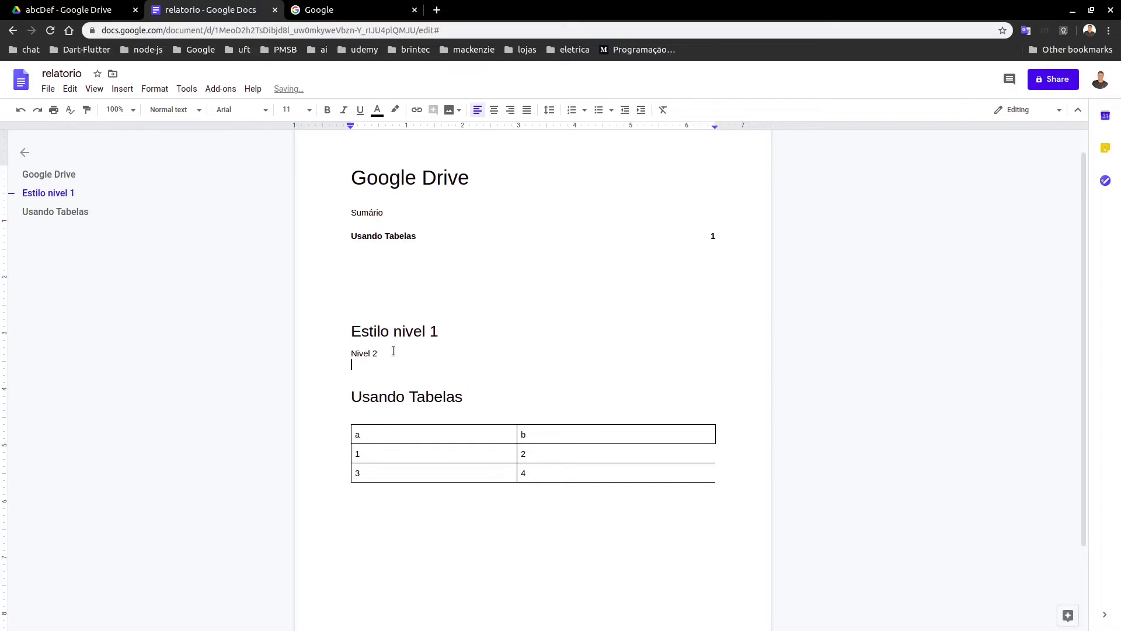
type("Nivel 3")
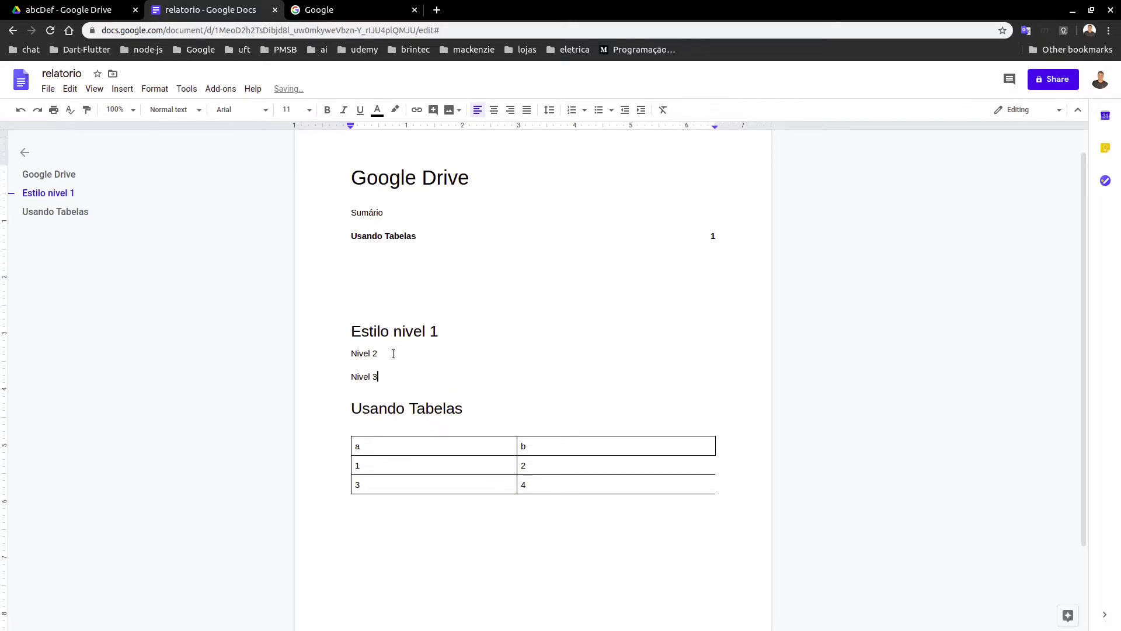
- Apply Heading 2 to "Nivel 2" and Heading 3 to "Nivel 3", and add an empty line below "Nivel 3"
double_click(393, 351)
left_click(195, 110)
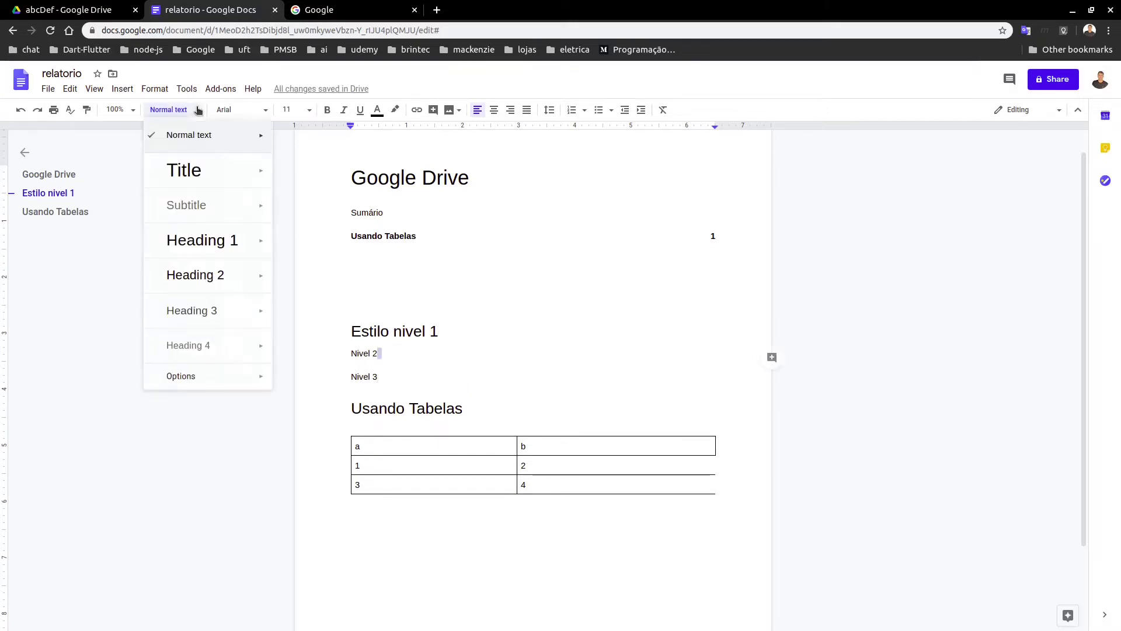
left_click(196, 273)
left_click(401, 396)
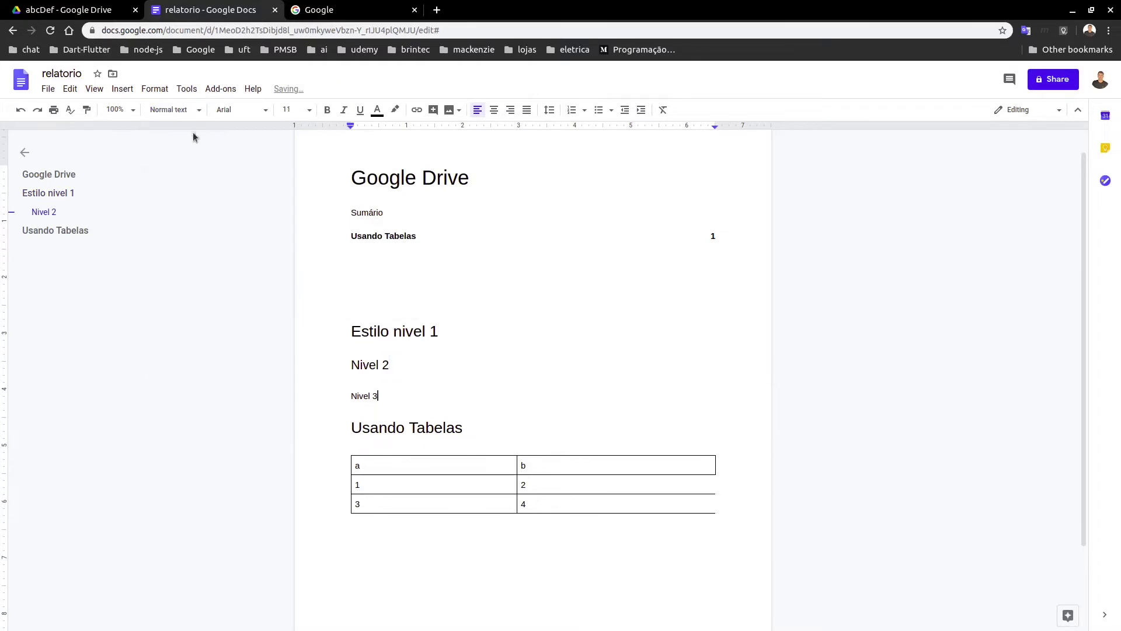
left_click(176, 110)
left_click(232, 304)
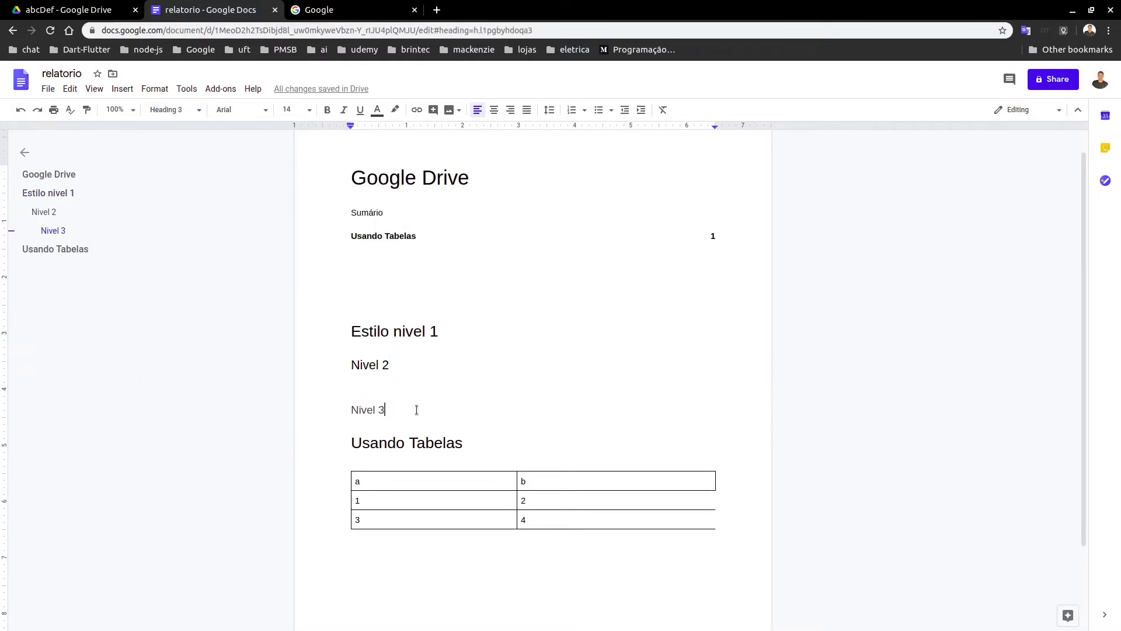
key("Return")
- Refresh the table of contents to include the "Estilo nivel 1", "Nivel 2" and "Nivel 3" headings
left_click(392, 246)
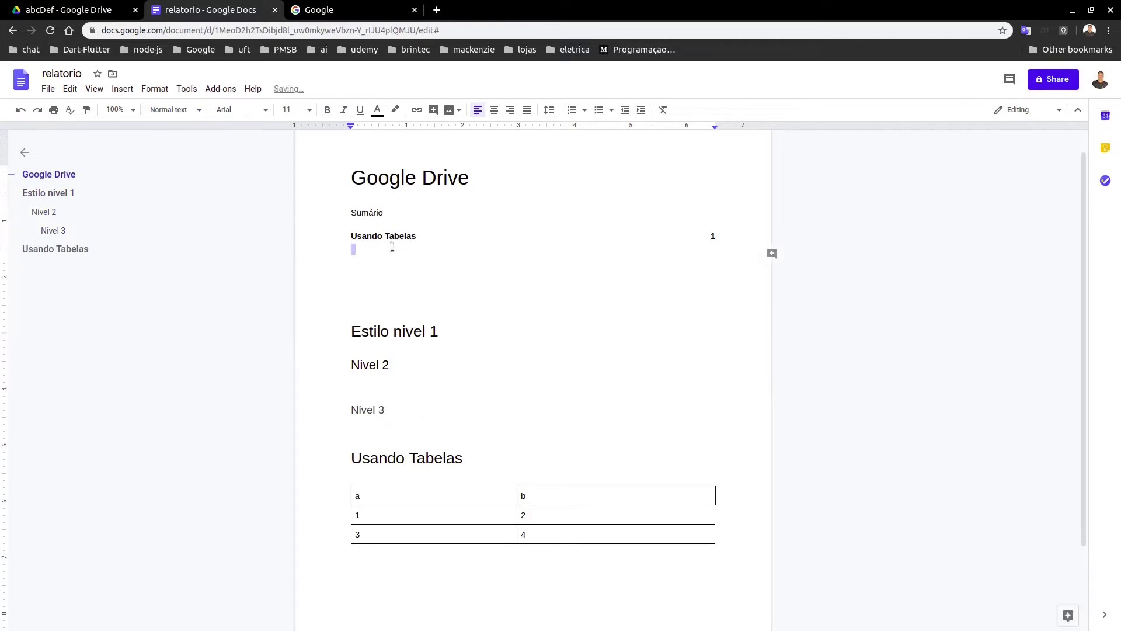
left_click(382, 236)
left_click(344, 235)
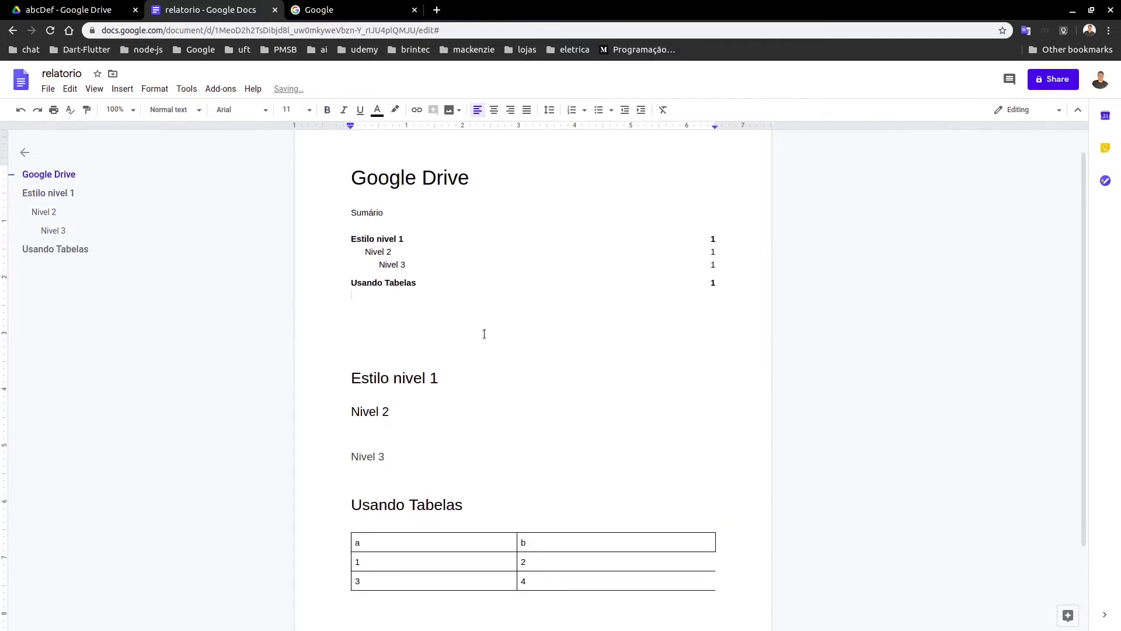
- Add the line "Usando Equações" below the table under "Usando Tabelas"
scroll(432, 517, "down", 2)
left_click(369, 518)
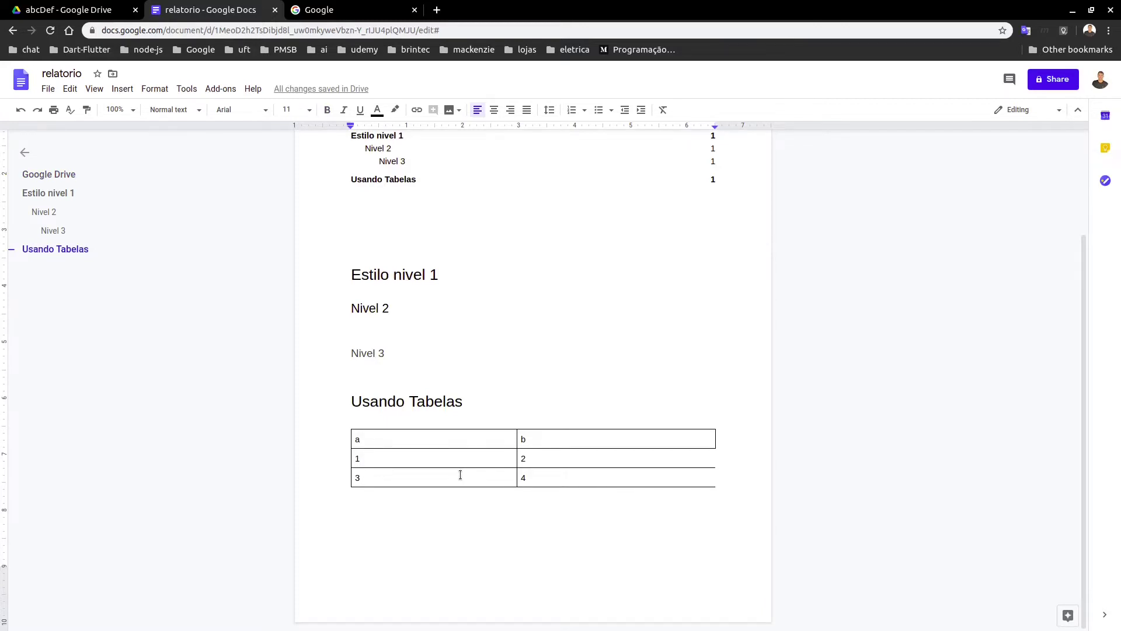
type("Equa")
key("BackSpace")
key("BackSpace")
key("BackSpace")
type("usnado")
key("BackSpace")
key("BackSpace")
key("BackSpace")
key("BackSpace")
type("ando ")
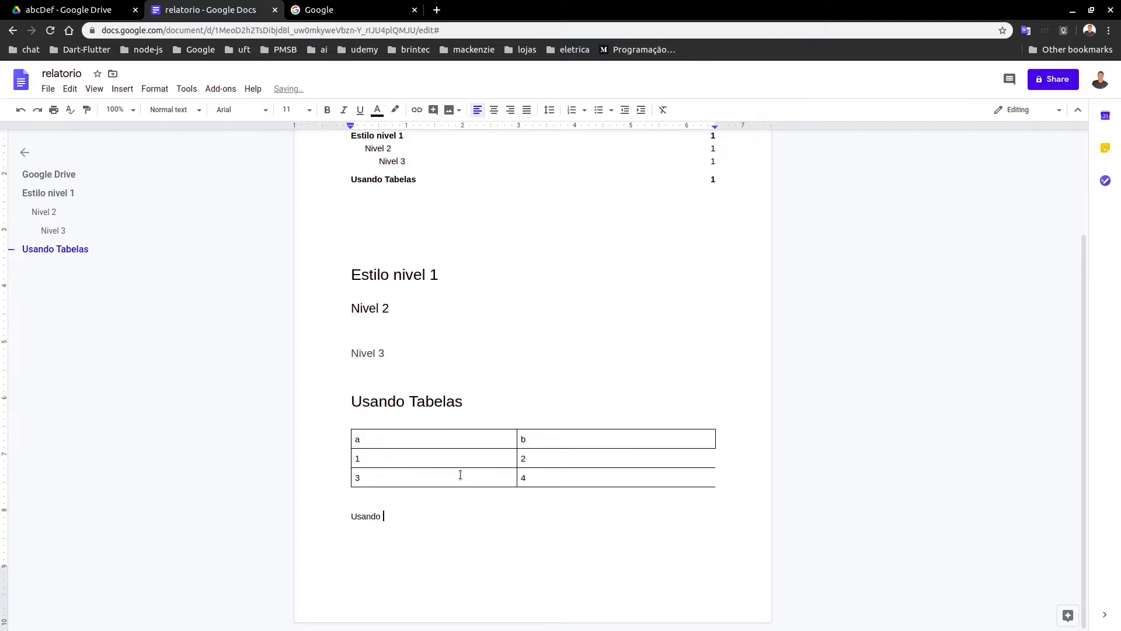
type("Equações")
- Give the "Usando Equações" line the Heading 1 style
key("Up")
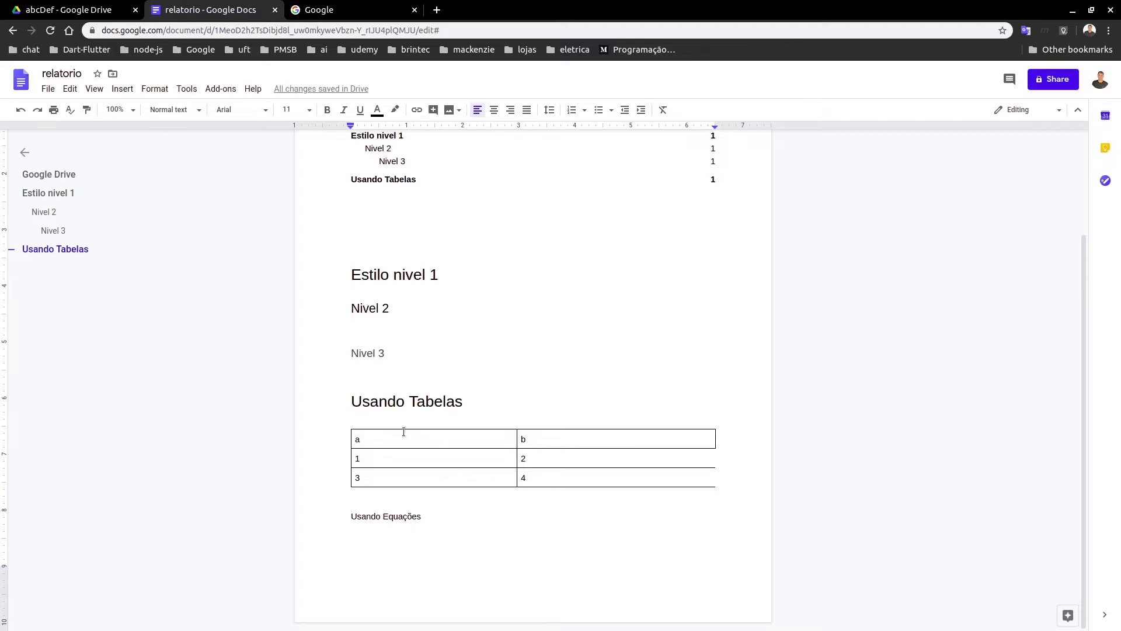
left_click(199, 110)
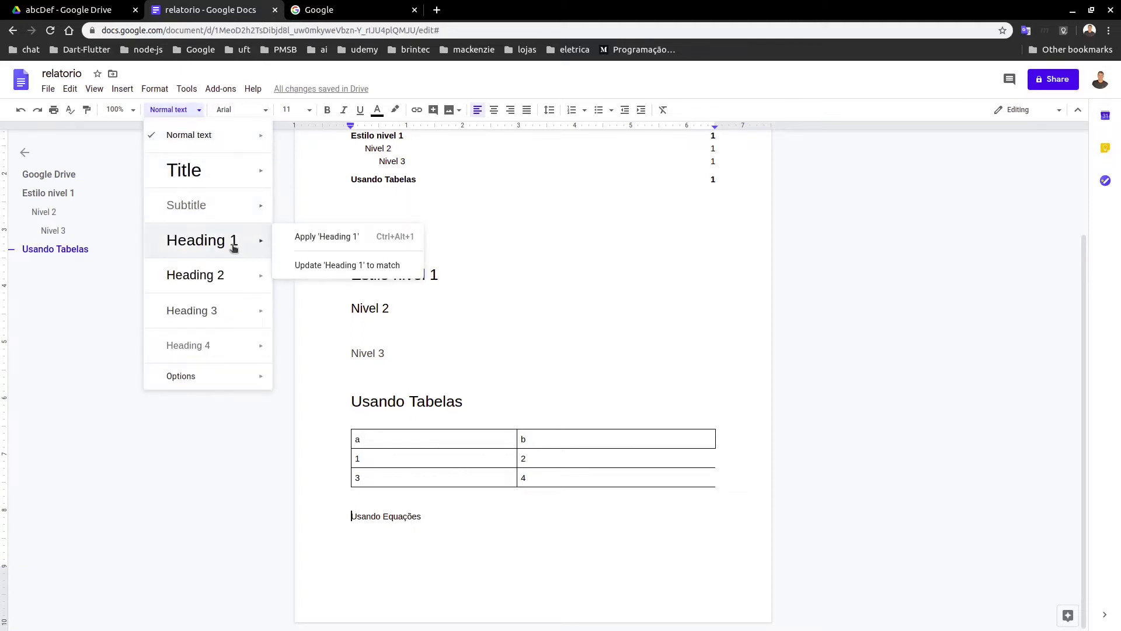
left_click(232, 246)
- Refresh the table of contents to include the "Usando Equações" heading
left_click(398, 178)
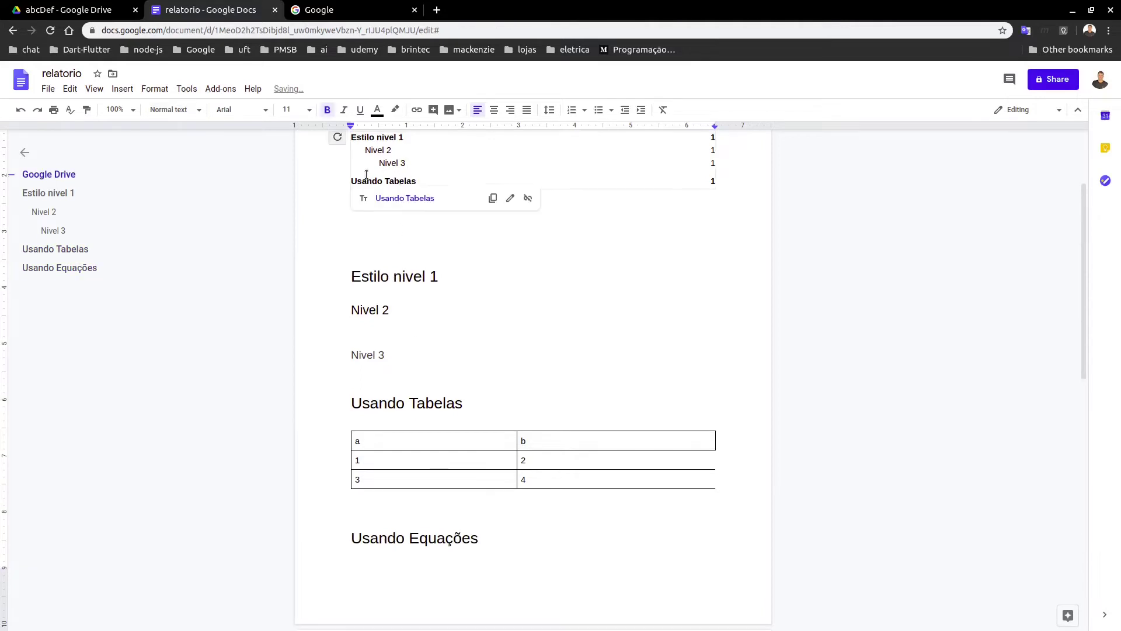
scroll(398, 178, "up", 3)
left_click(339, 228)
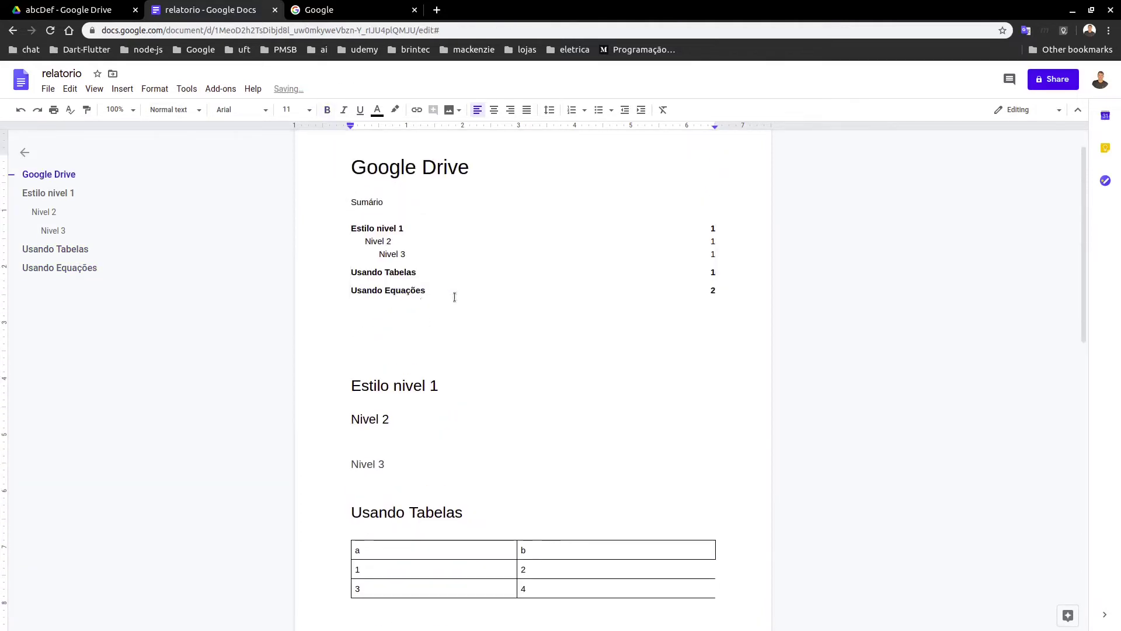
- Insert the equation "y = 1 + 2 * x" on the line below the "Usando Equações" heading
scroll(423, 501, "down", 3)
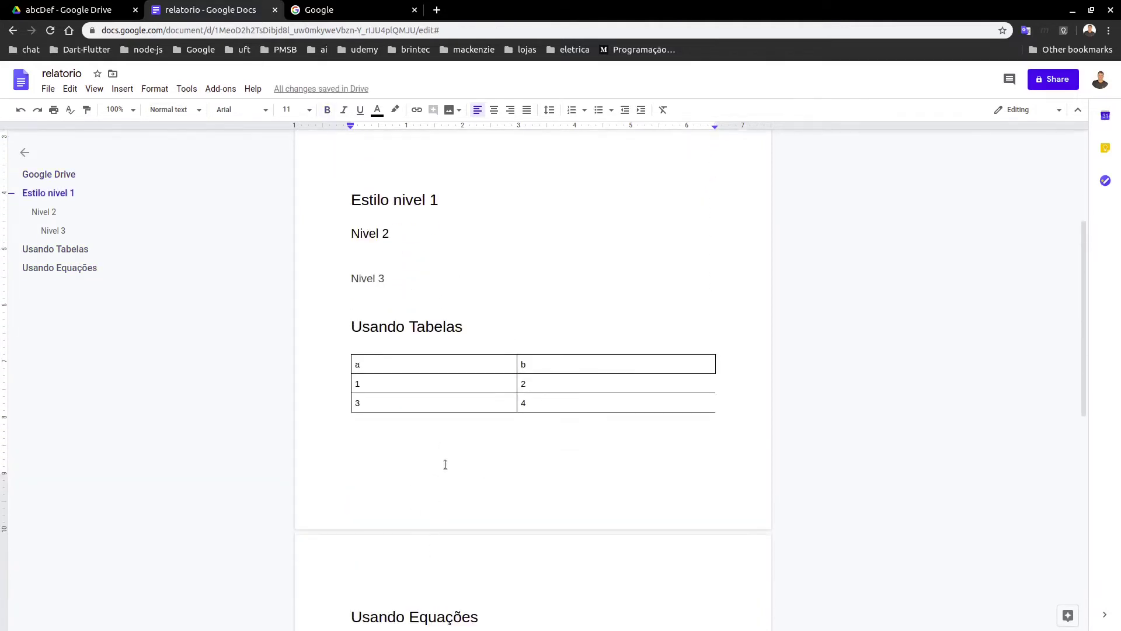
scroll(446, 463, "down", 3)
left_click(431, 486)
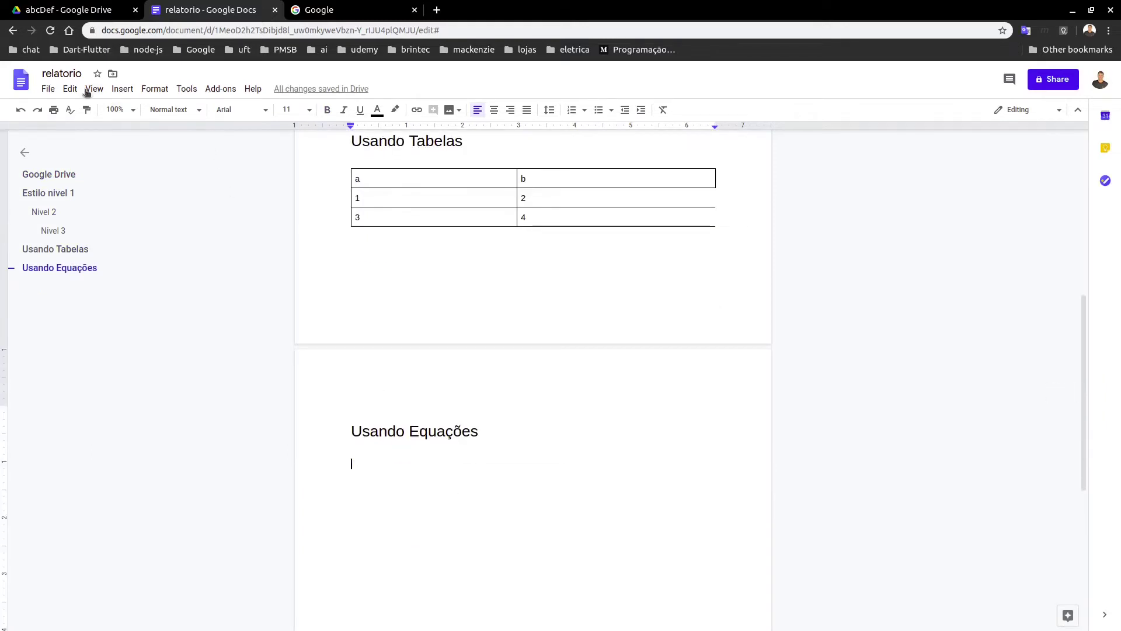
left_click(123, 89)
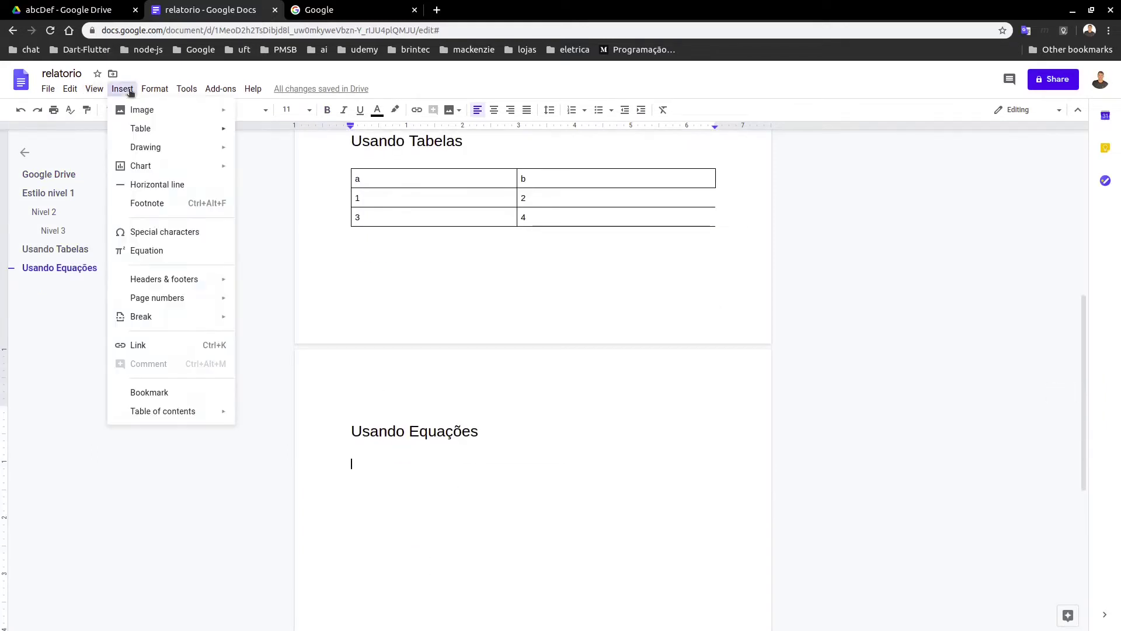
left_click(165, 251)
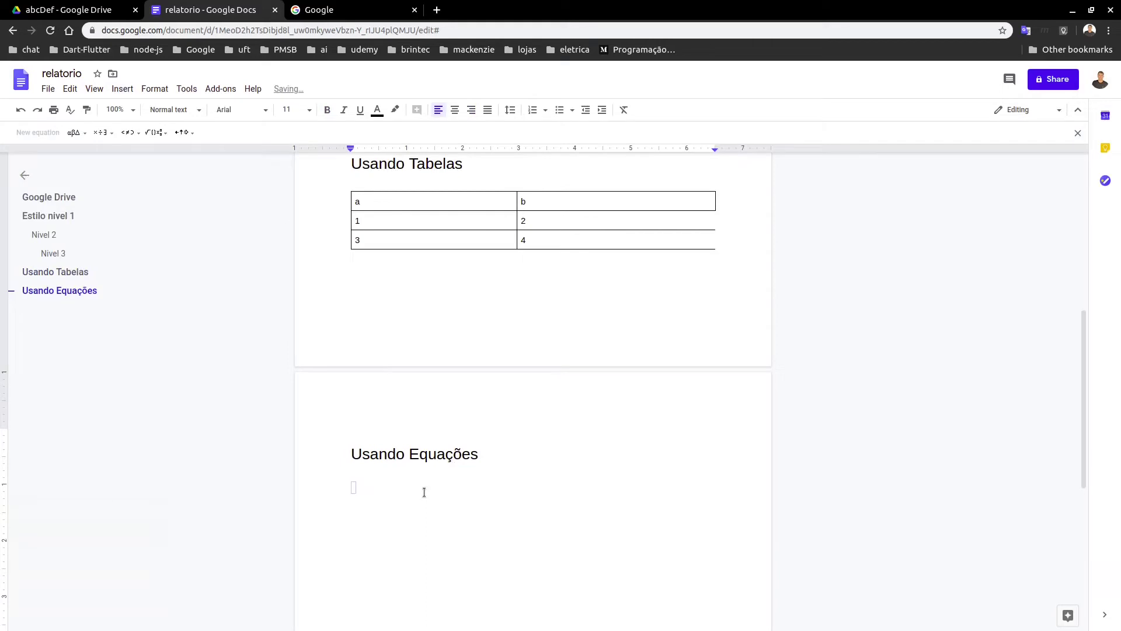
type("y = 1 + 2 * x")
left_click(540, 497)
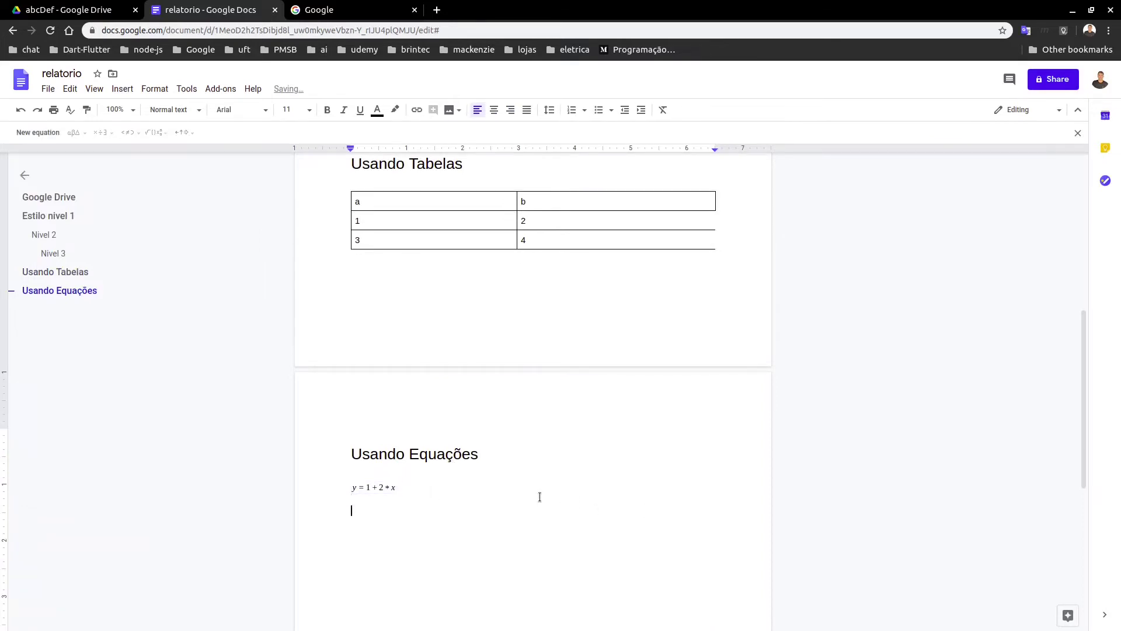
- Enlarge the document view to 200% to examine the equation under "Usando Equações"
scroll(540, 496, "down", 1)
left_click(408, 423)
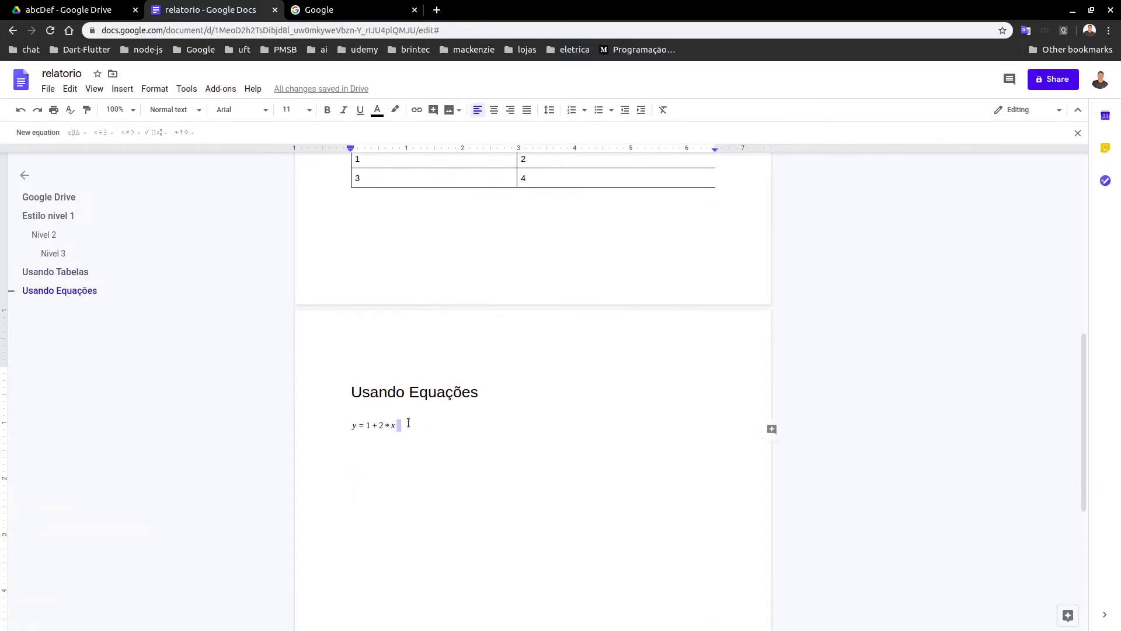
left_click_drag(338, 413, 337, 400)
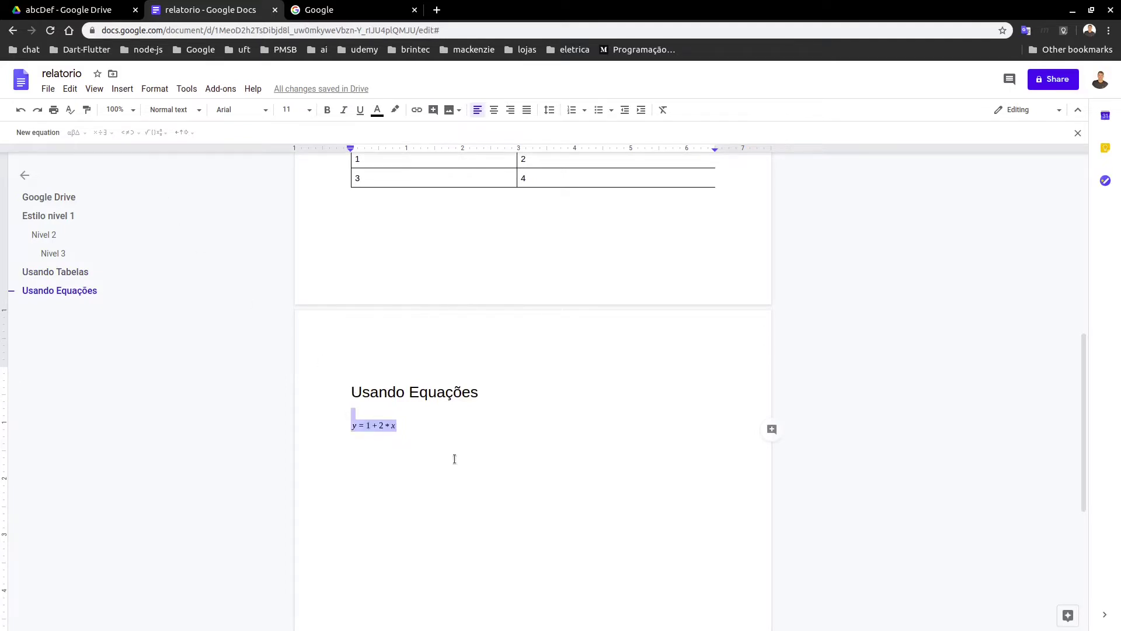
left_click(132, 110)
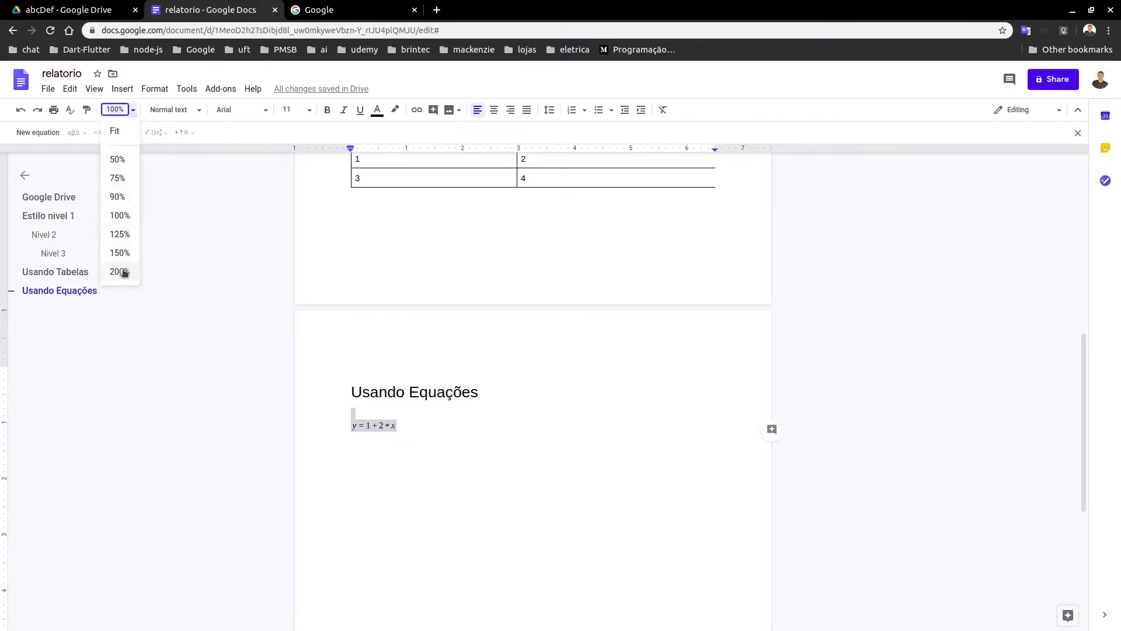
left_click(122, 272)
scroll(468, 326, "down", 6)
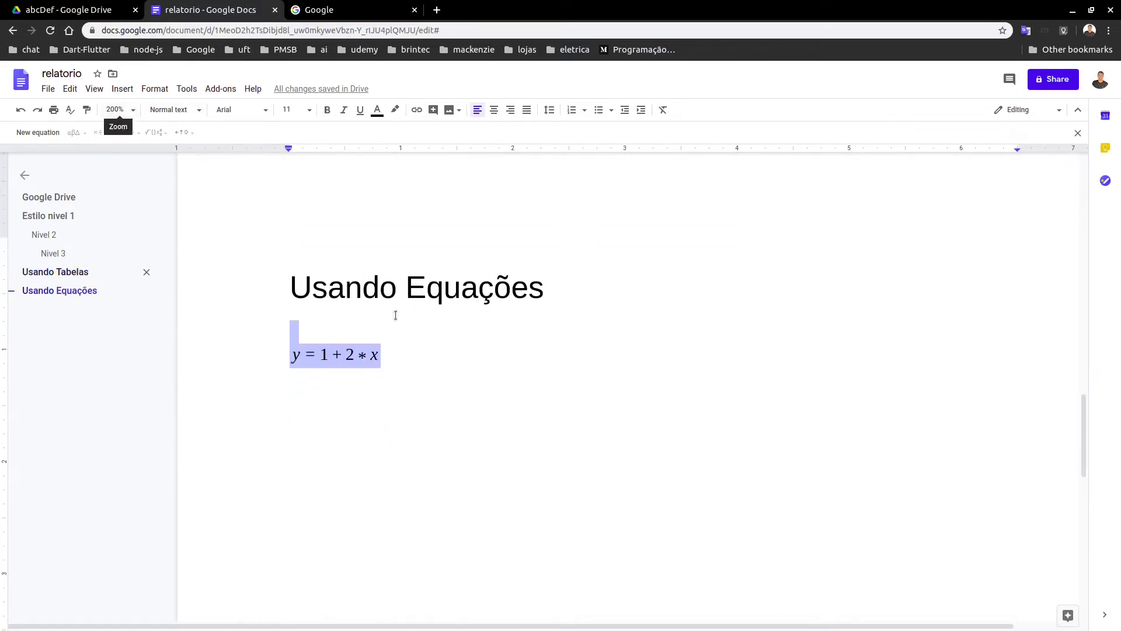
left_click(413, 347)
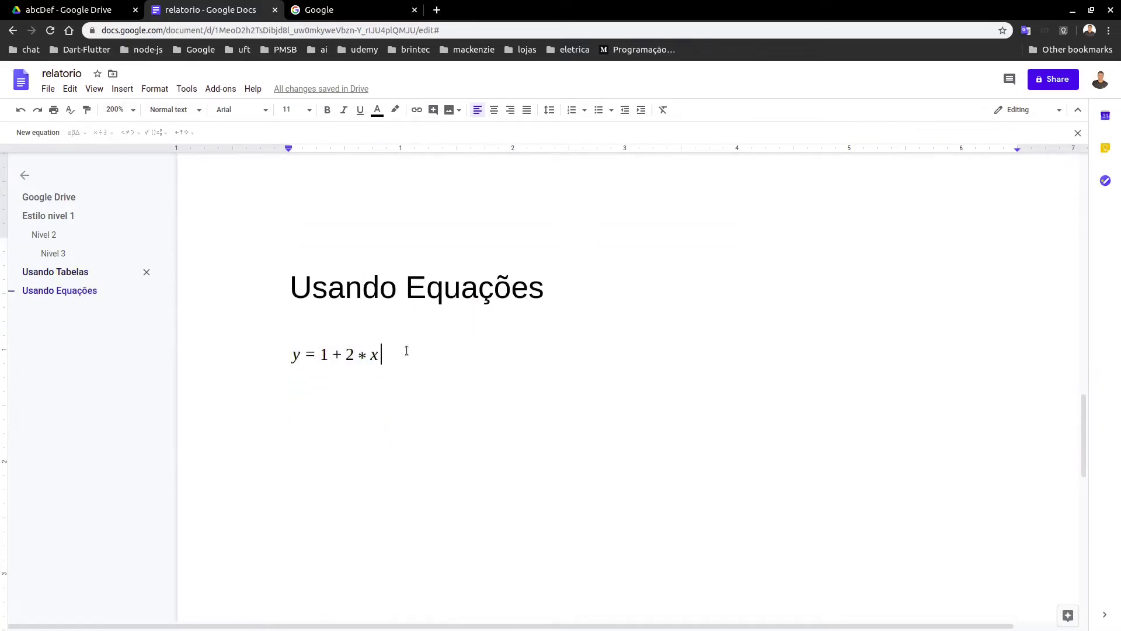
left_click_drag(404, 353, 295, 327)
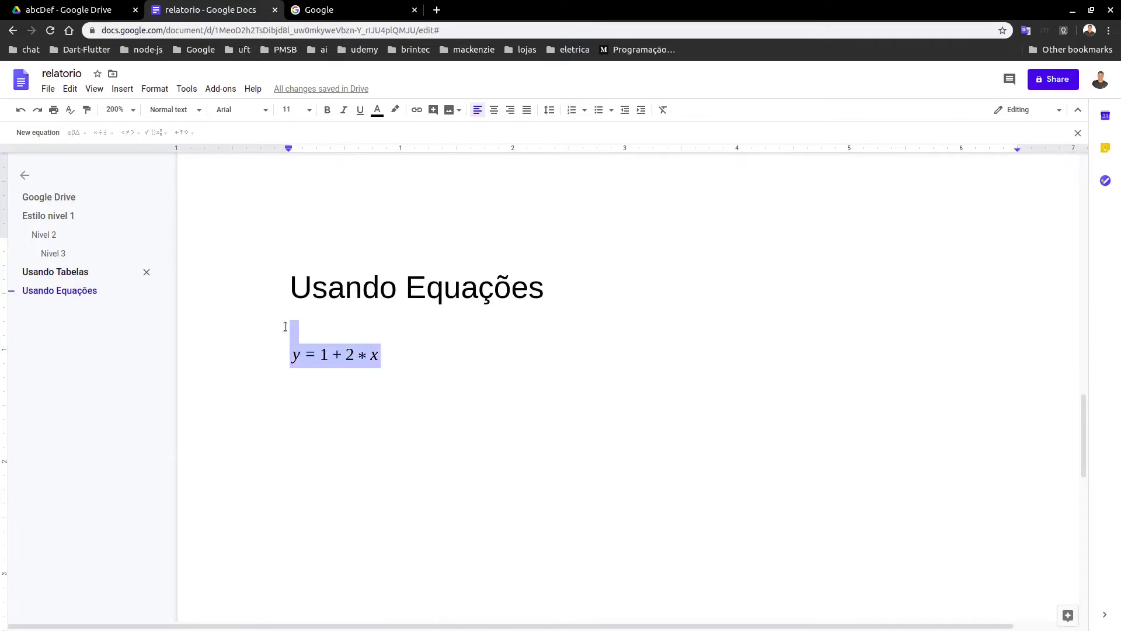
left_click(478, 356)
- Add an empty line below the equation and the text "Abc" on a line between the heading and the equation
key("Return")
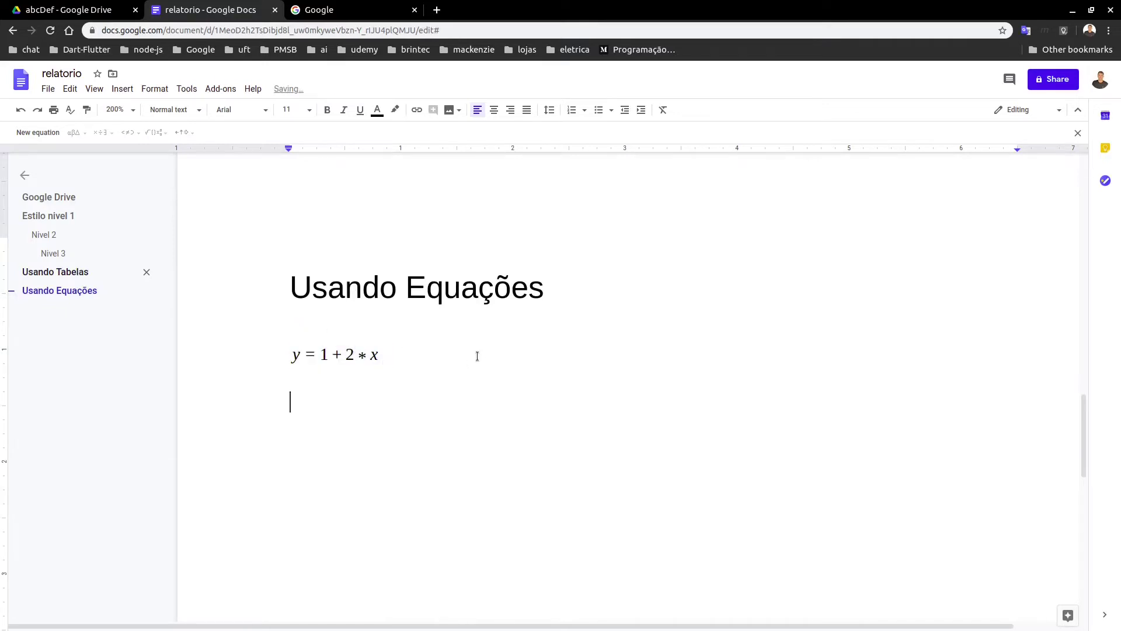
left_click(366, 322)
key("Down")
type("aabb")
key("BackSpace")
key("BackSpace")
key("BackSpace")
type("bc")
key("Return")
- Add the text "Cde" on the line below the equation
double_click(455, 462)
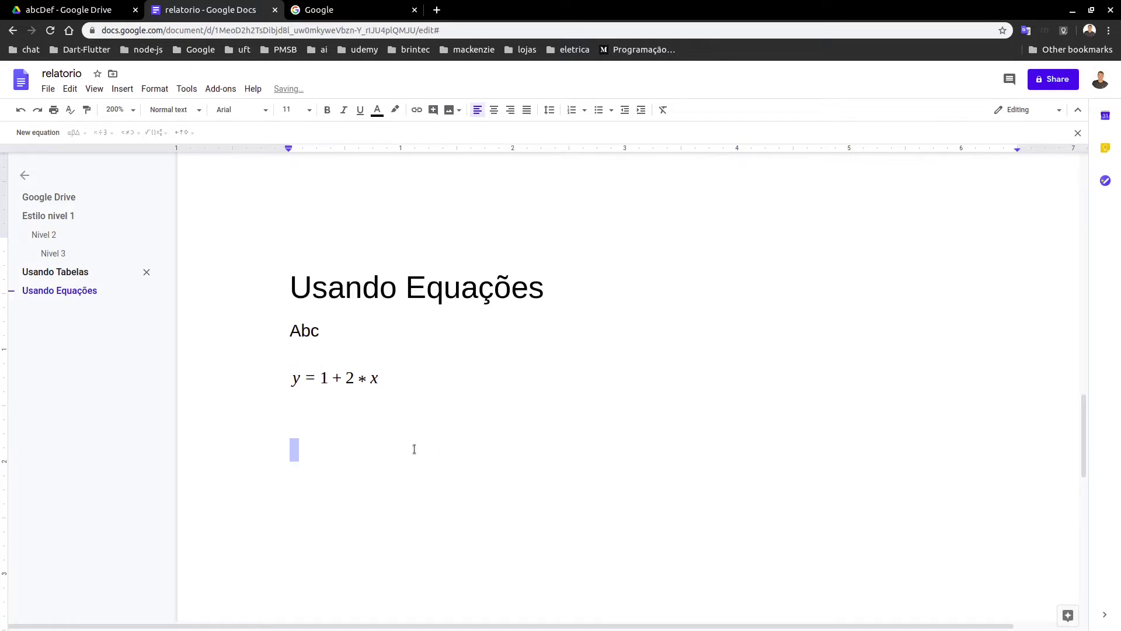
double_click(403, 427)
type("cef")
key("BackSpace")
key("BackSpace")
type("de")
key("Return")
- Select the equation together with the blank line above it, try font size 14 and set it to 18
left_click(405, 377)
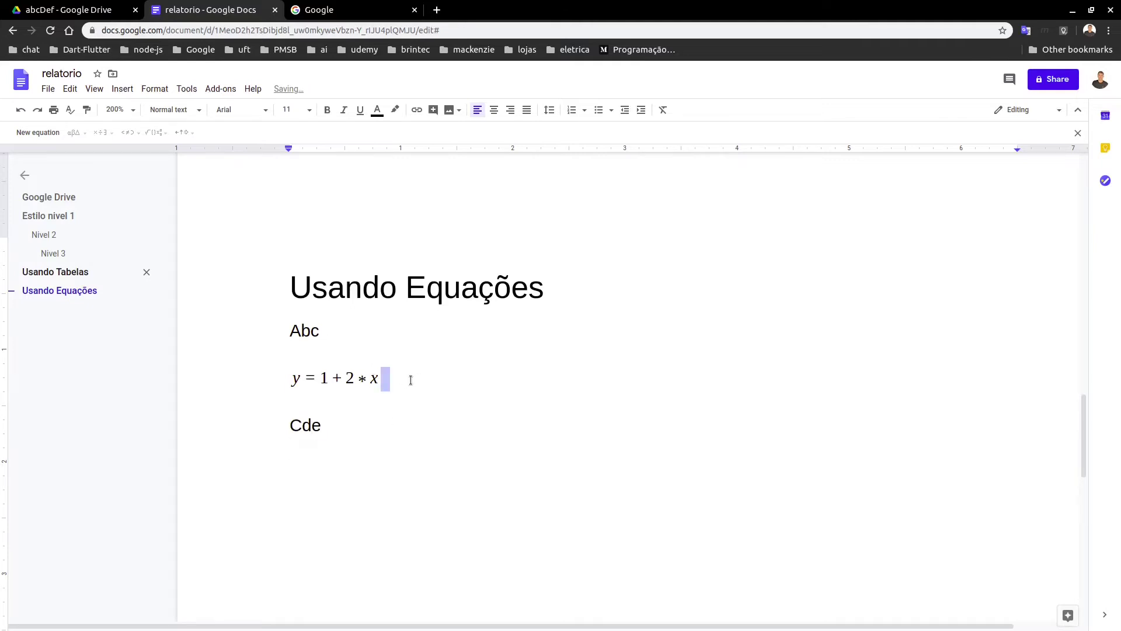
left_click(293, 378)
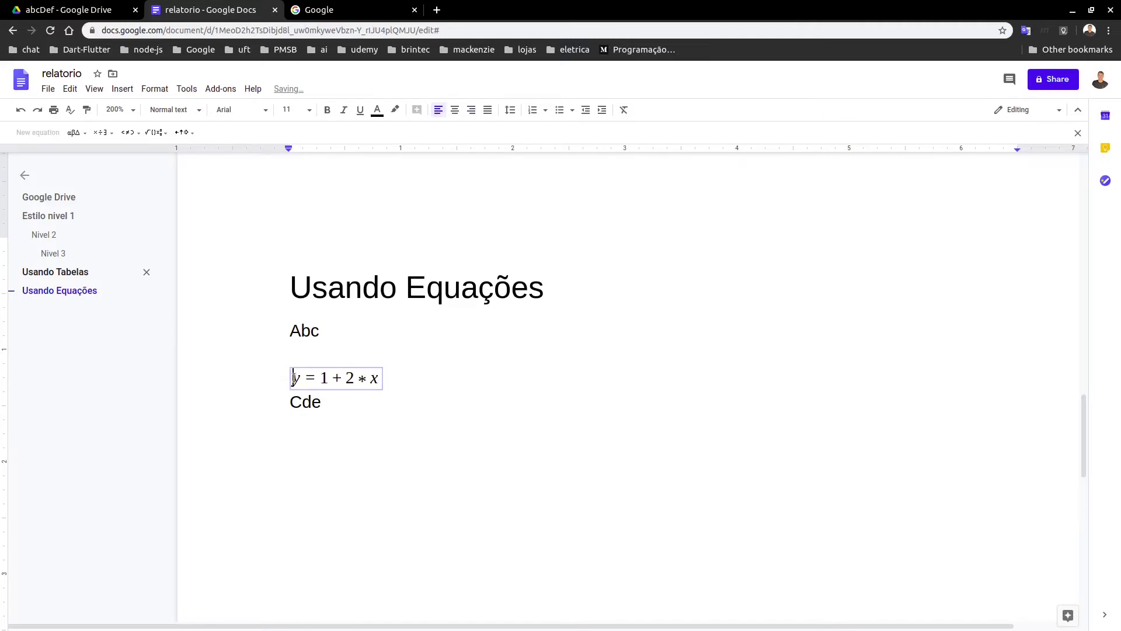
left_click(430, 388)
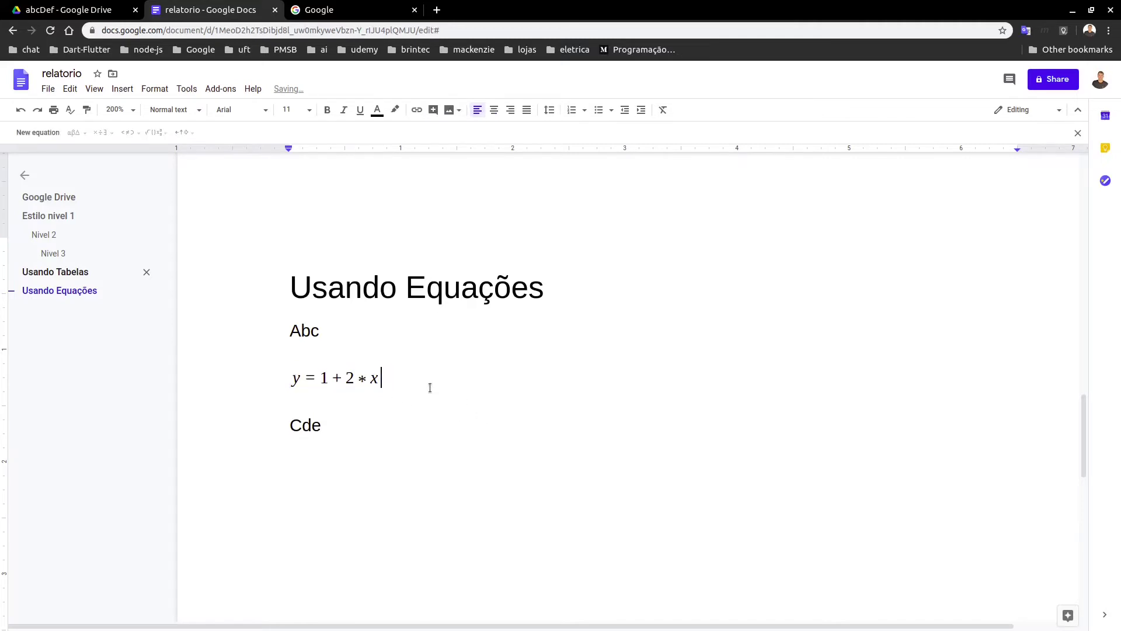
left_click(289, 356)
left_click(398, 389, "shift")
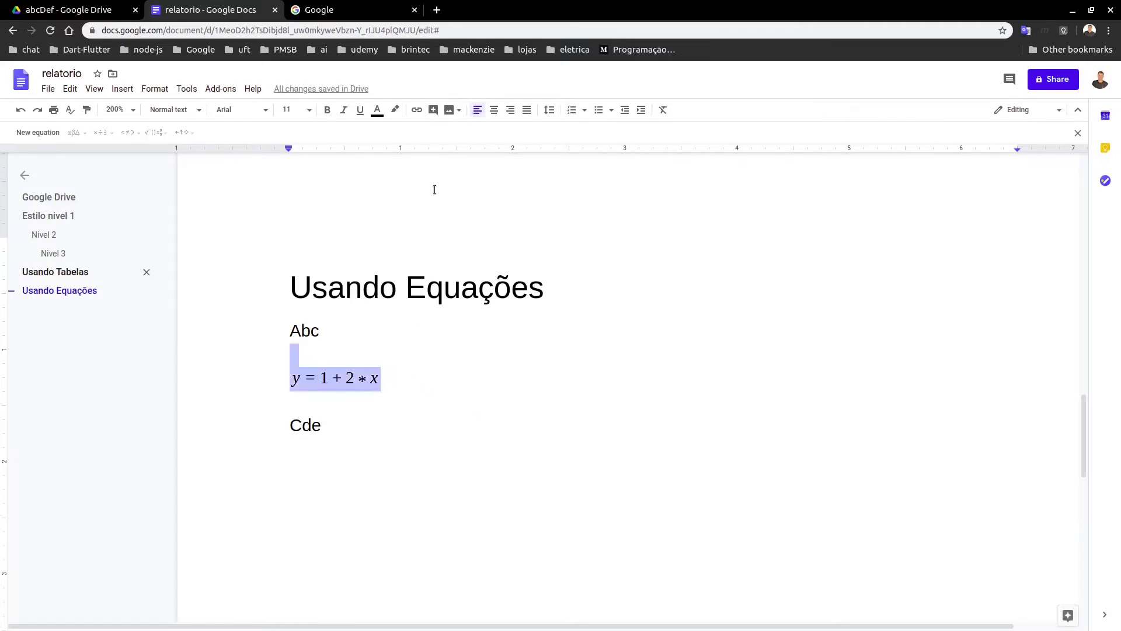
left_click(309, 110)
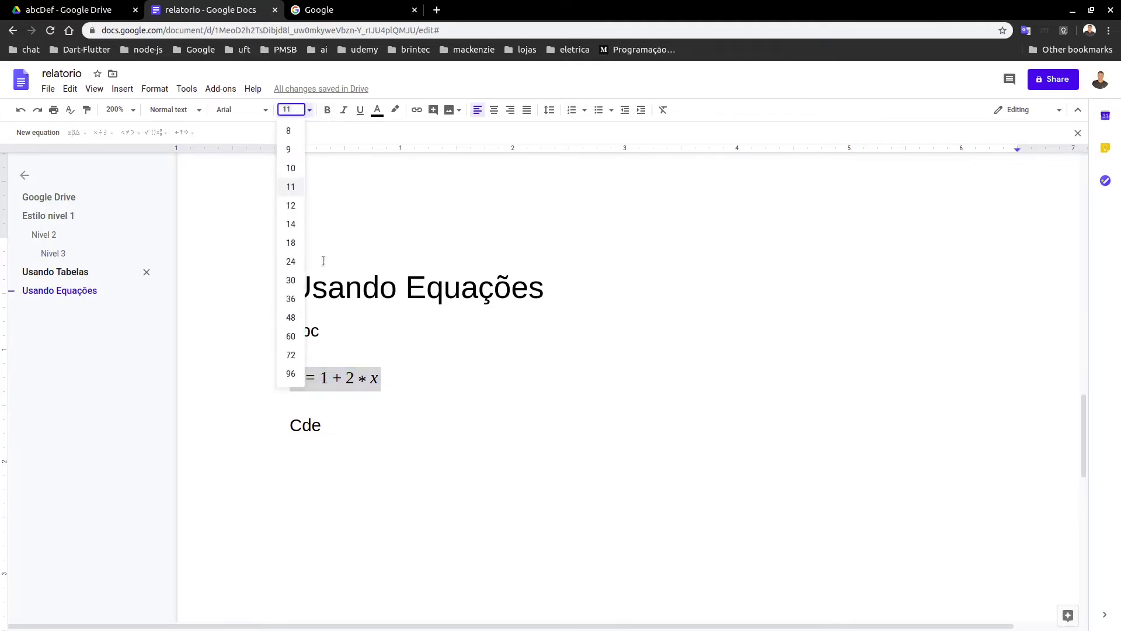
left_click(287, 228)
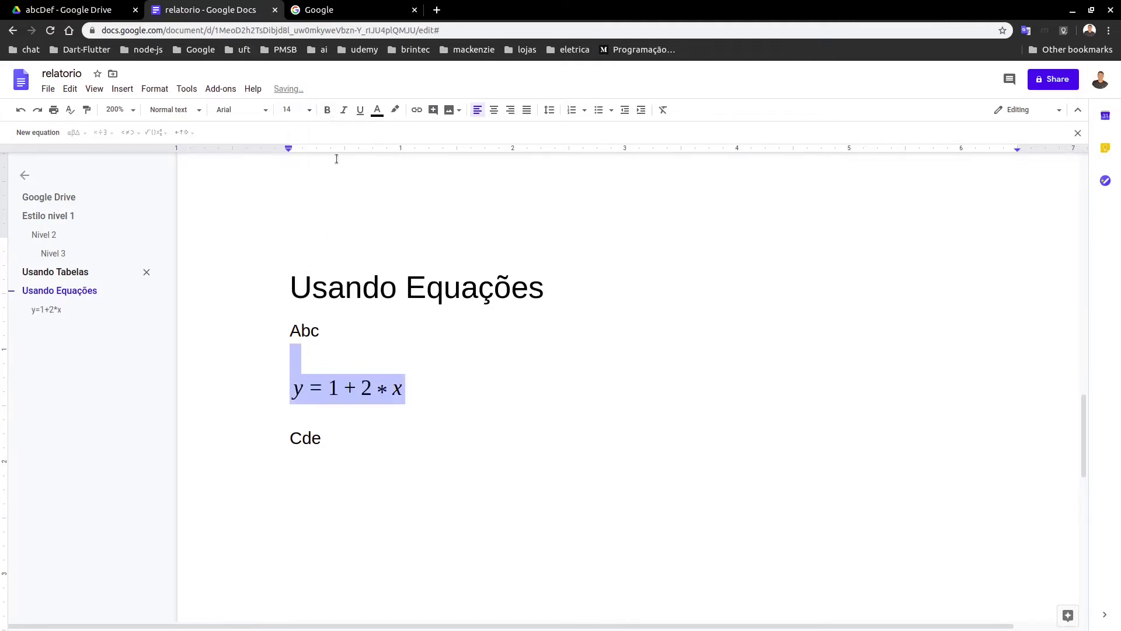
left_click(309, 111)
left_click(302, 244)
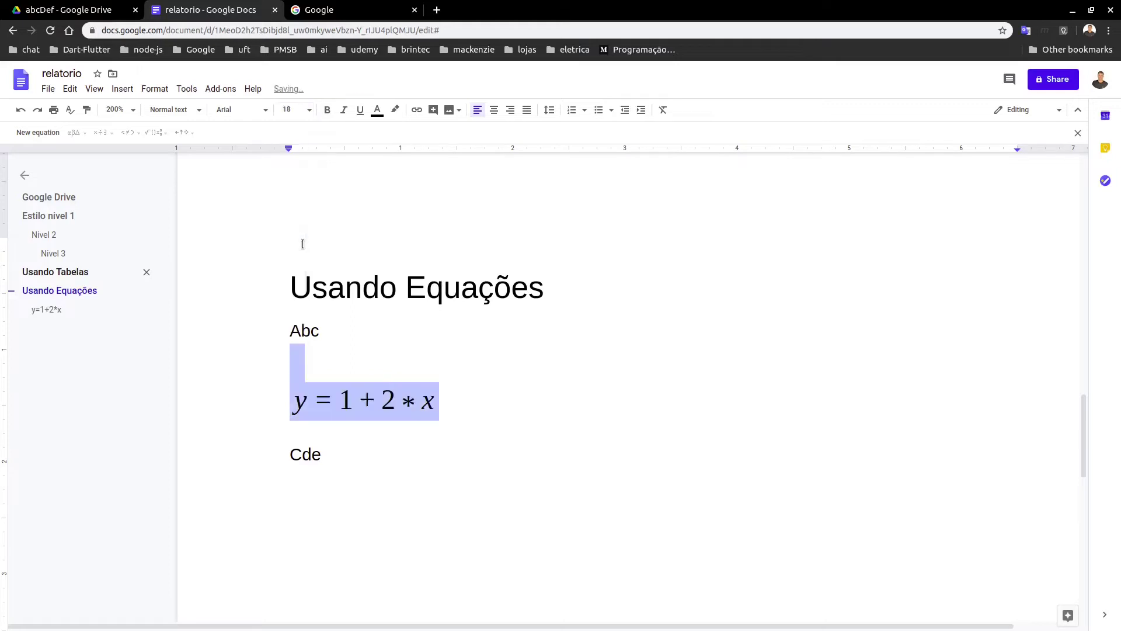
- Try the Fit zoom level and return the document view to 100%
left_click(132, 111)
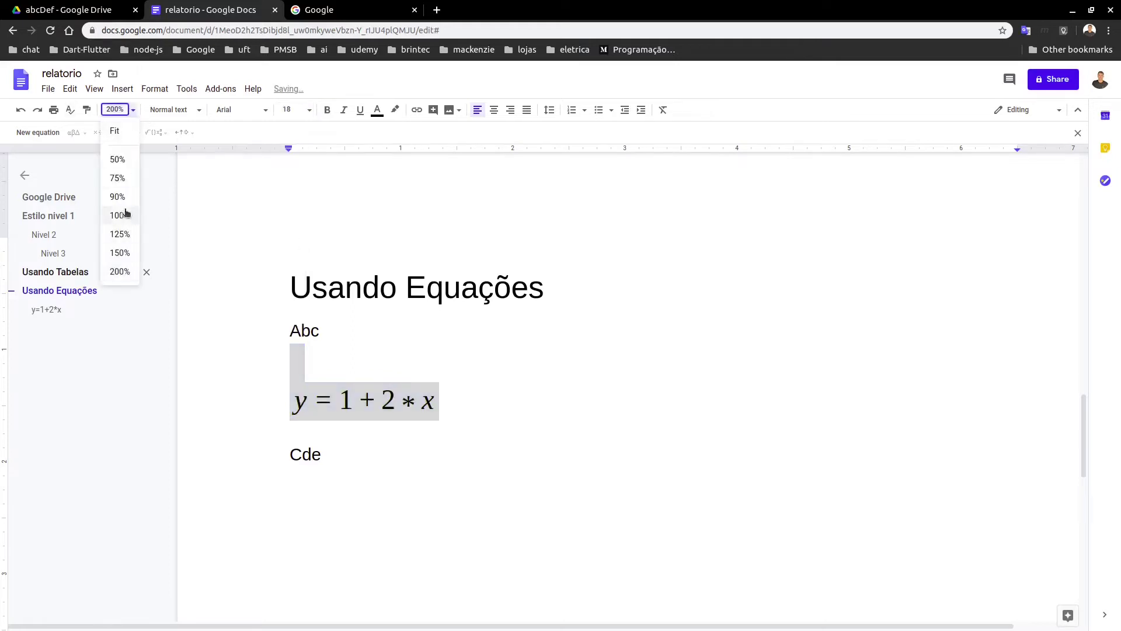
left_click(120, 132)
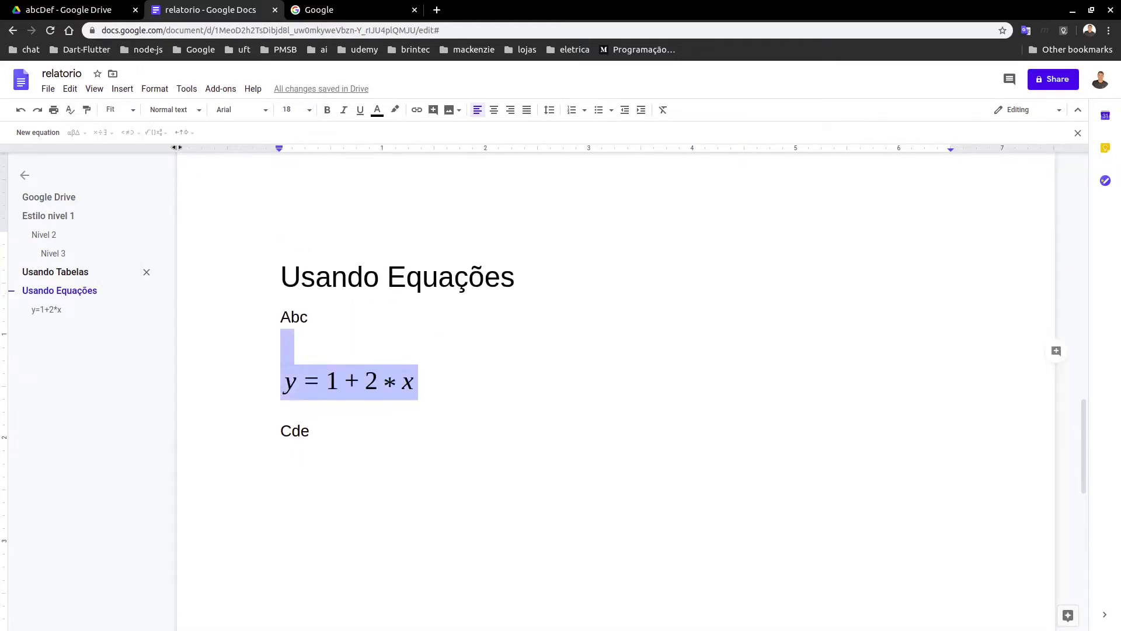
left_click(134, 110)
left_click(125, 214)
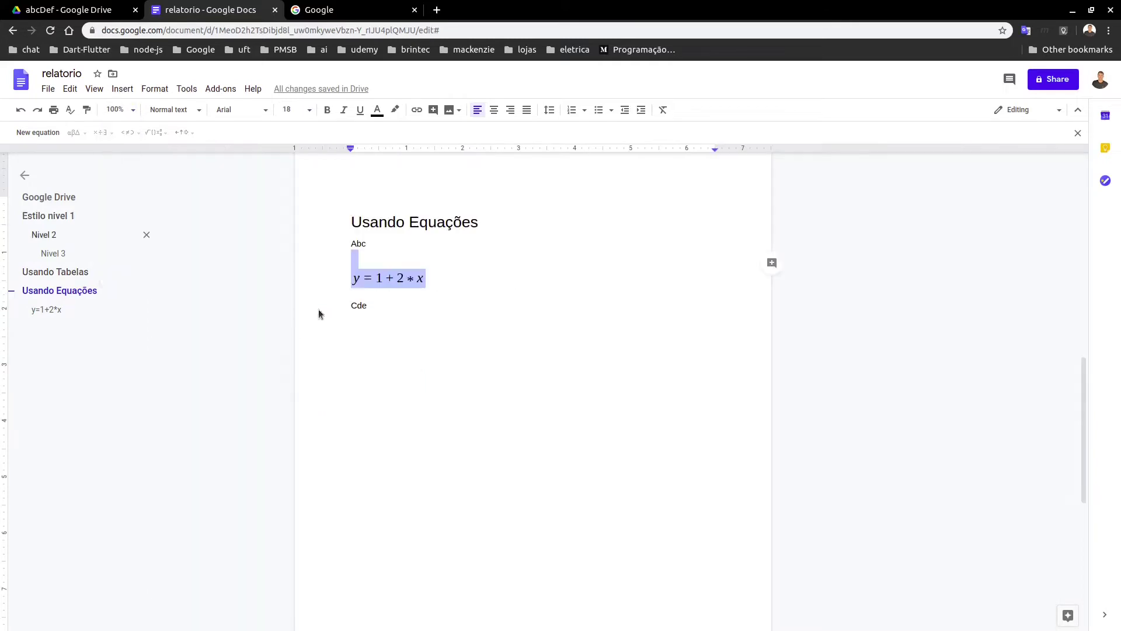
- Add the line "Usando Links" below "Cde", give it the Heading 1 style and place the cursor under it
scroll(584, 359, "up", 4)
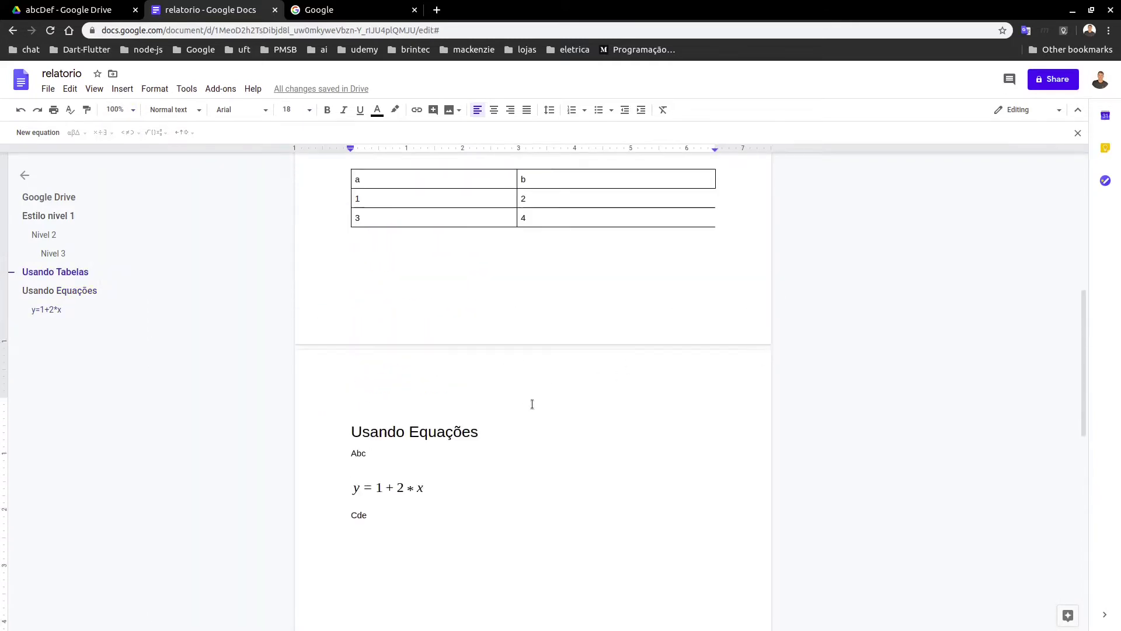
scroll(532, 404, "up", 4)
scroll(531, 467, "down", 6)
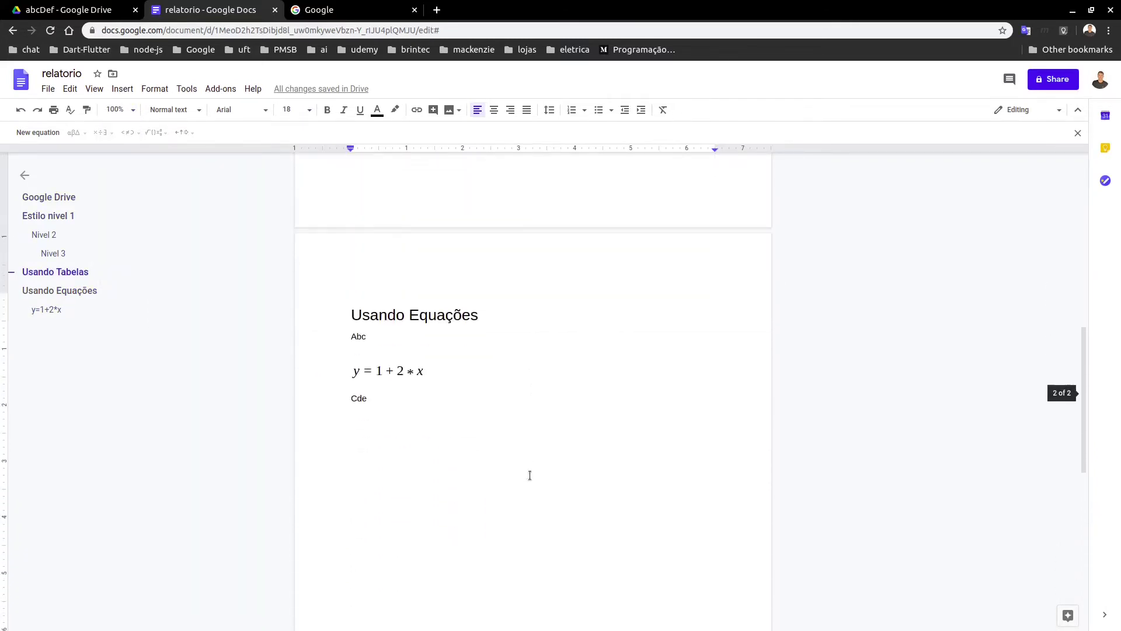
scroll(528, 474, "down", 1)
left_click(436, 400)
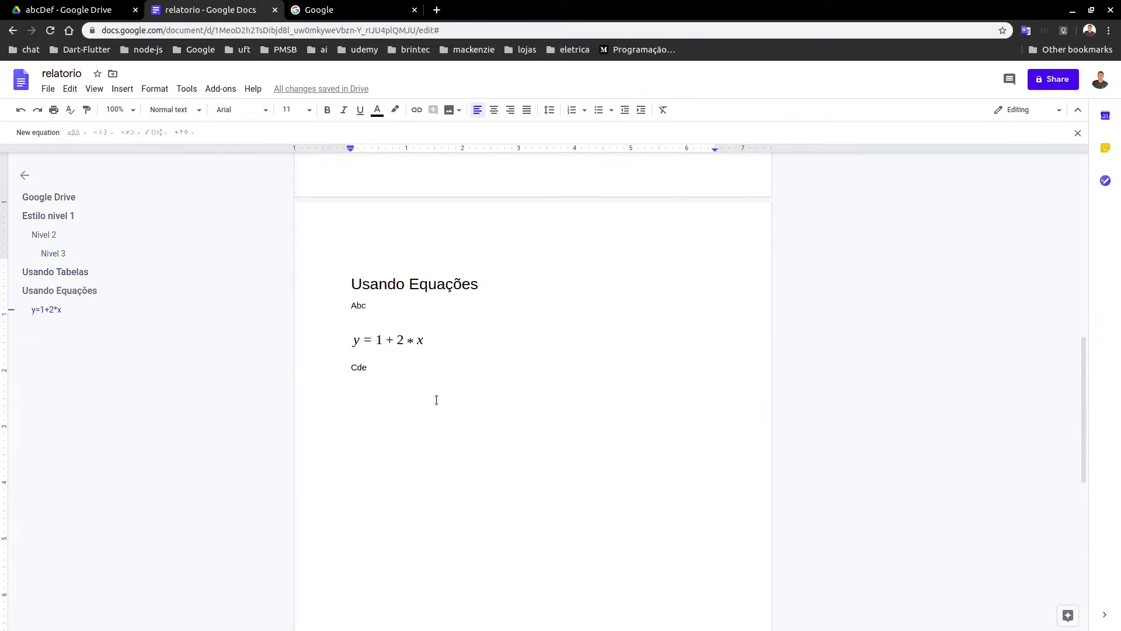
type("Links")
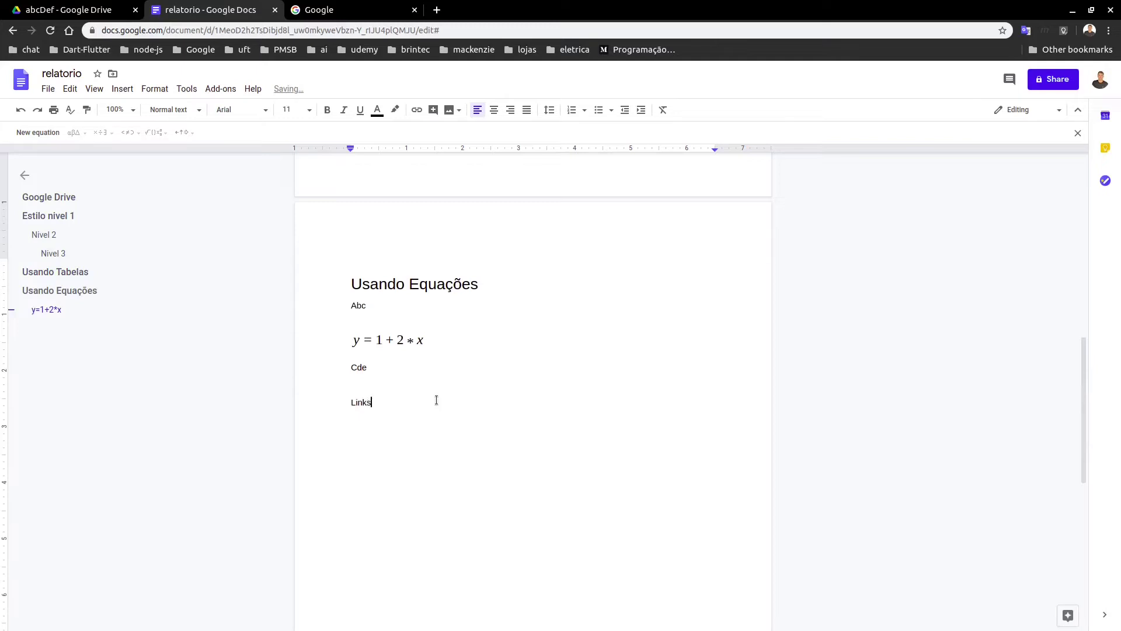
type("Usando")
key("shift+Left")
left_click(177, 112)
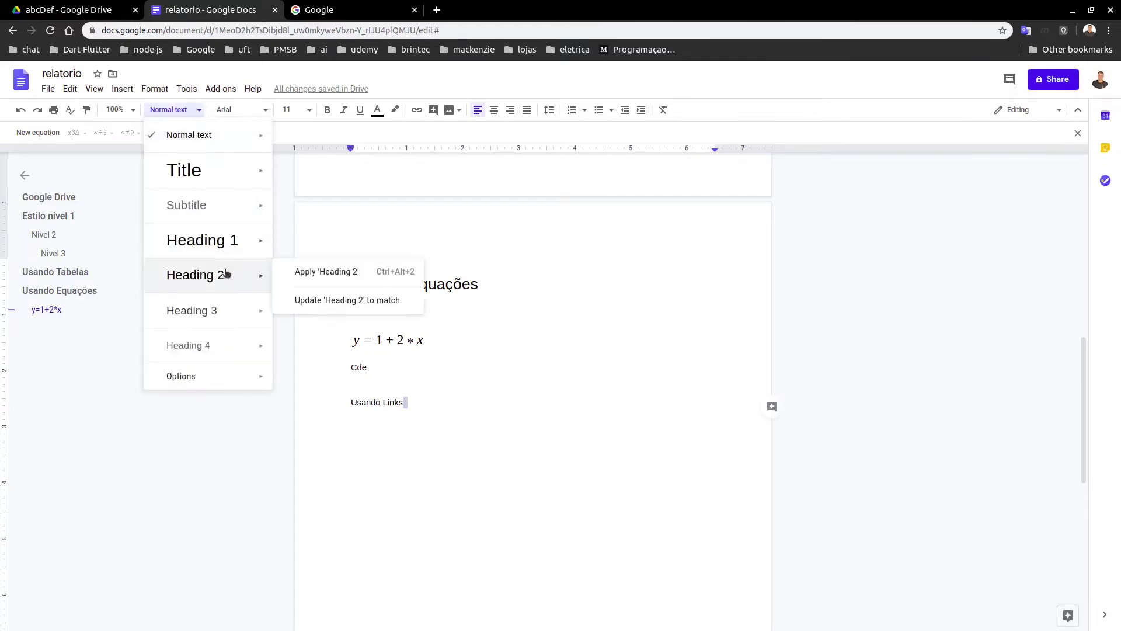
left_click(218, 241)
left_click(424, 450)
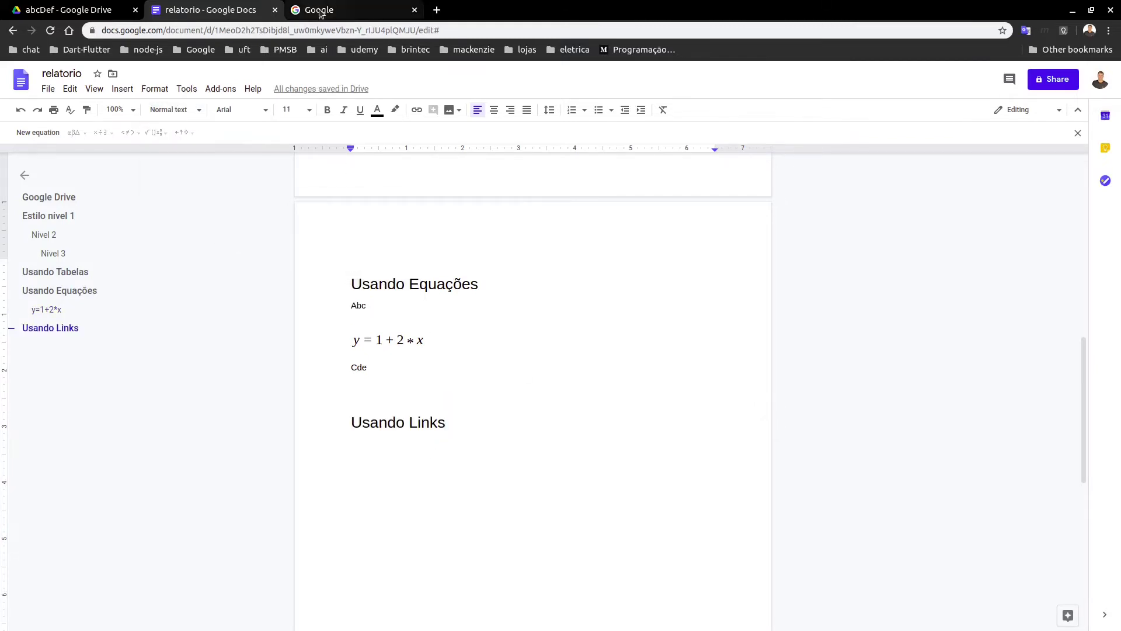
- Copy the Google home page's web address from its browser tab and return to the relatorio document
left_click(319, 10)
left_click(207, 29)
key("ctrl+a")
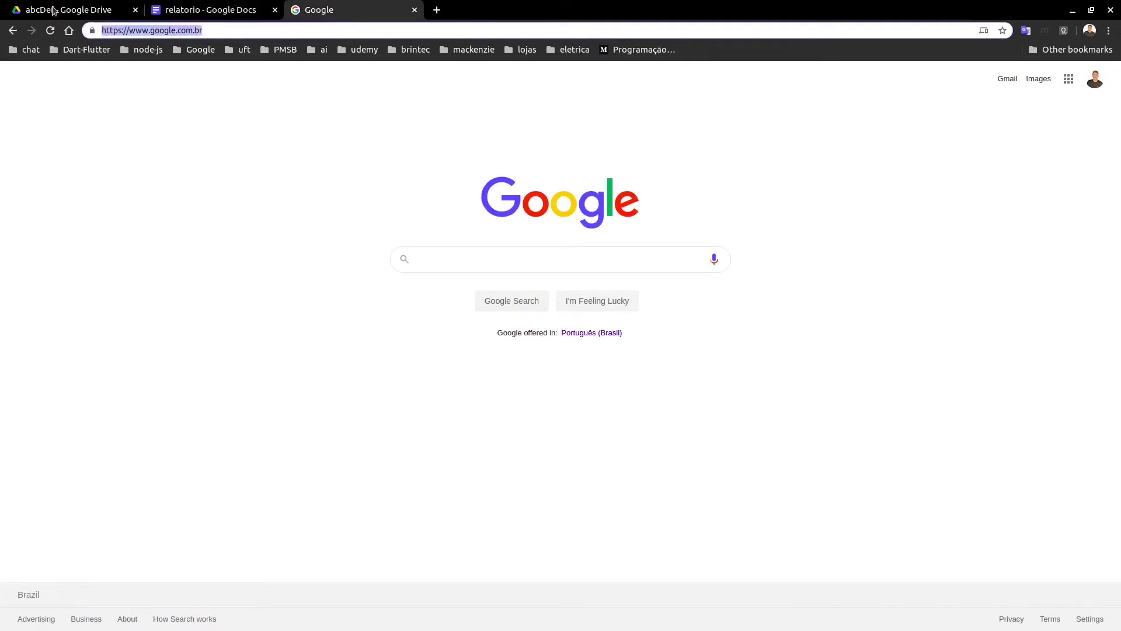
type("v")
key("Escape")
key("ctrl+c")
left_click(227, 11)
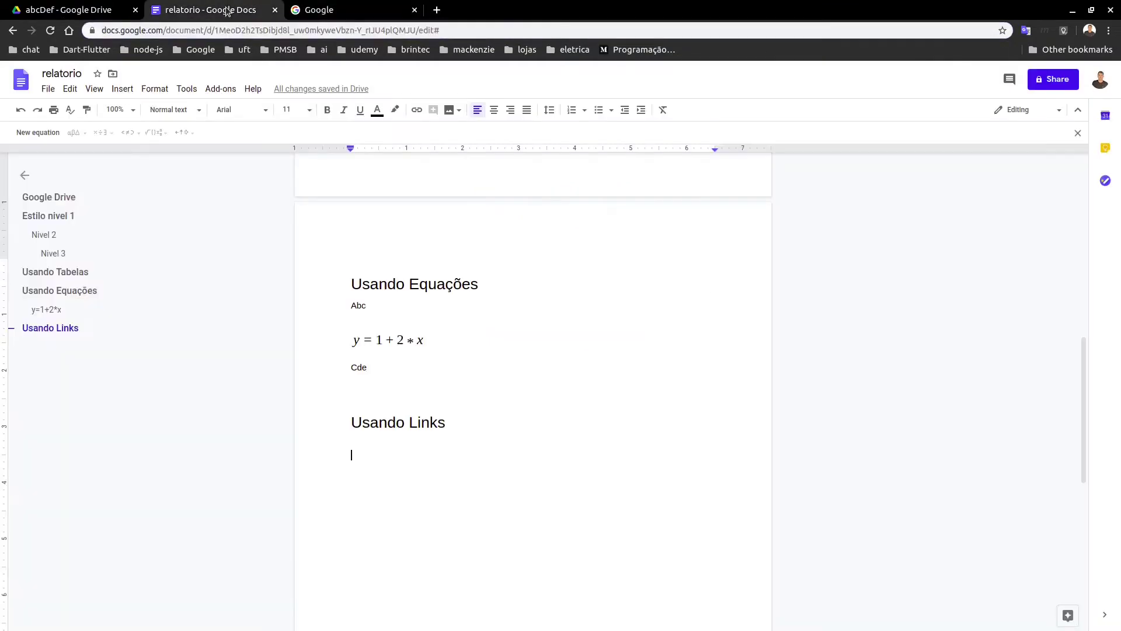
- Insert a link with the text "Link para google" under the "Usando Links" heading, pointing to the copied Google address
left_click(417, 115)
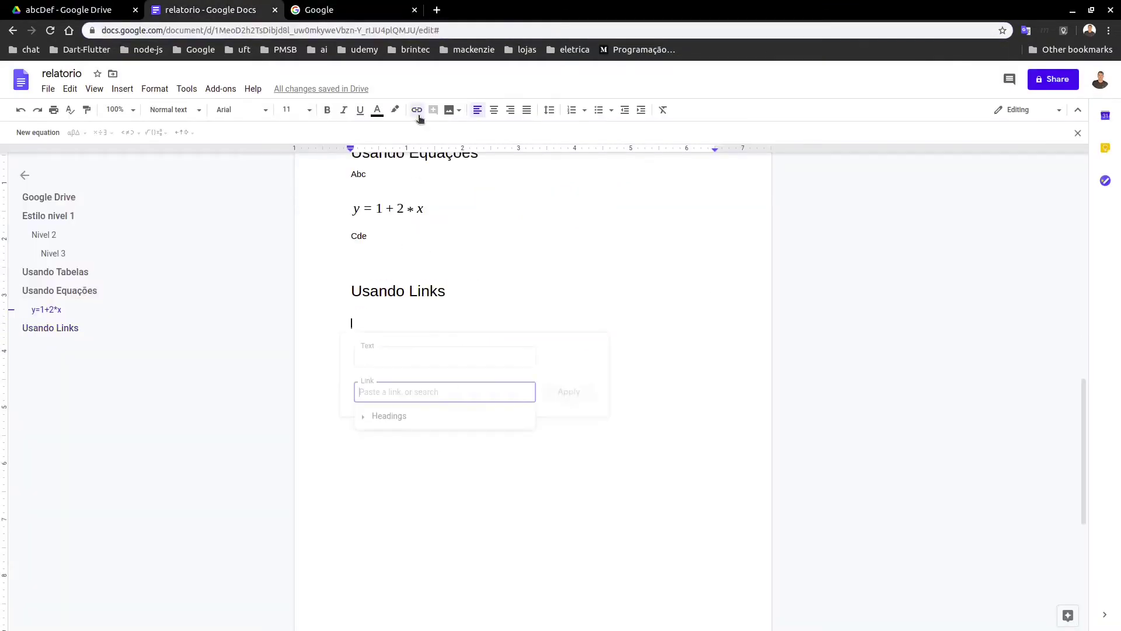
left_click(382, 352)
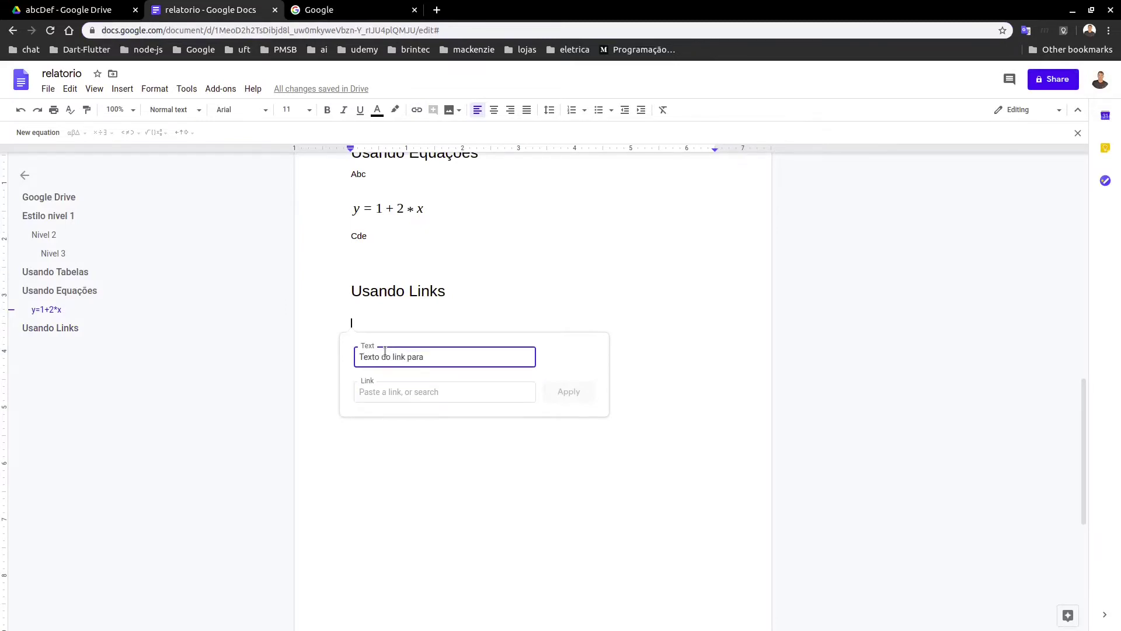
key("Delete")
key("Delete")
key("Delete")
key("Delete")
key("Delete")
key("Delete")
key("Delete")
key("Delete")
key("Delete")
key("Delete")
type("L")
left_click(436, 386)
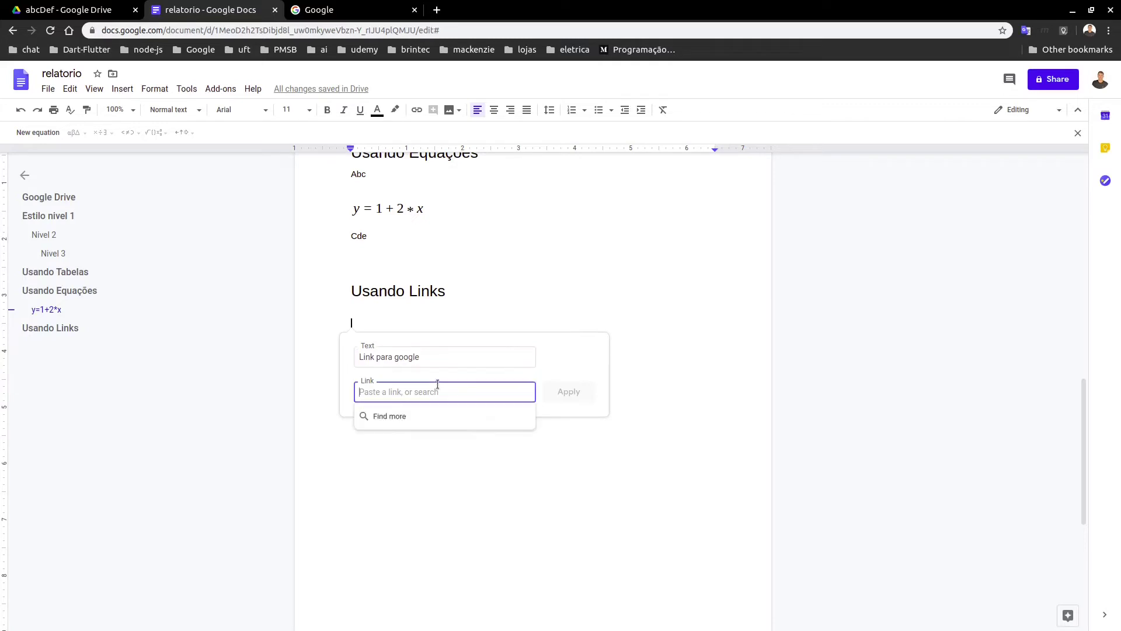
key("ctrl+v")
left_click(590, 391)
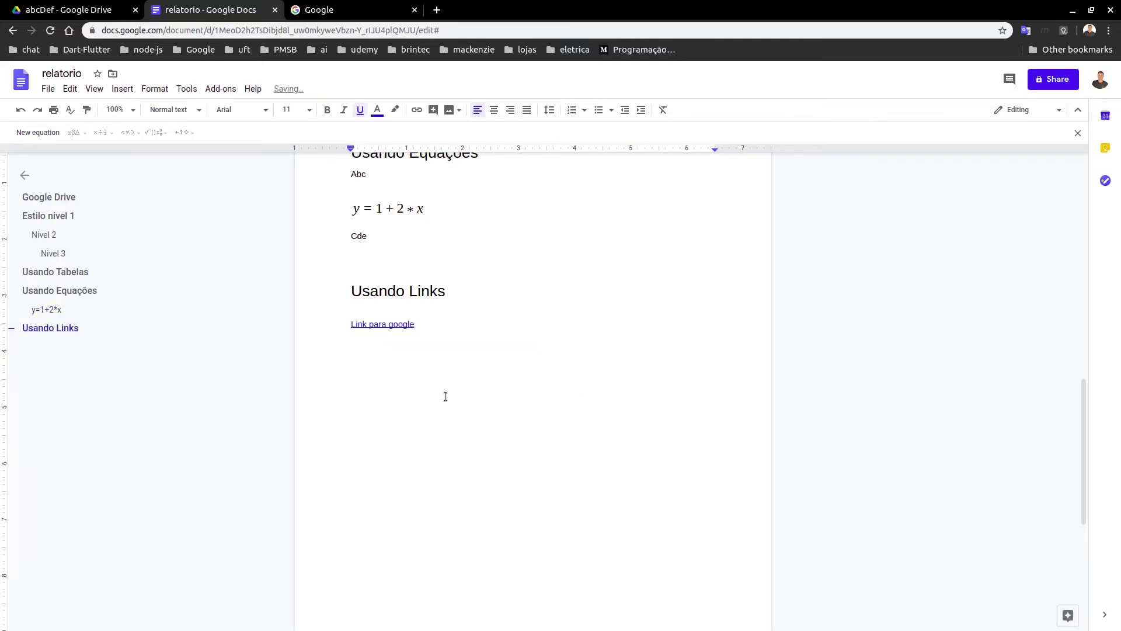
key("Return")
- Test the "Link para google" link, close both Google tabs and place the cursor below the link in the document
left_click(400, 326)
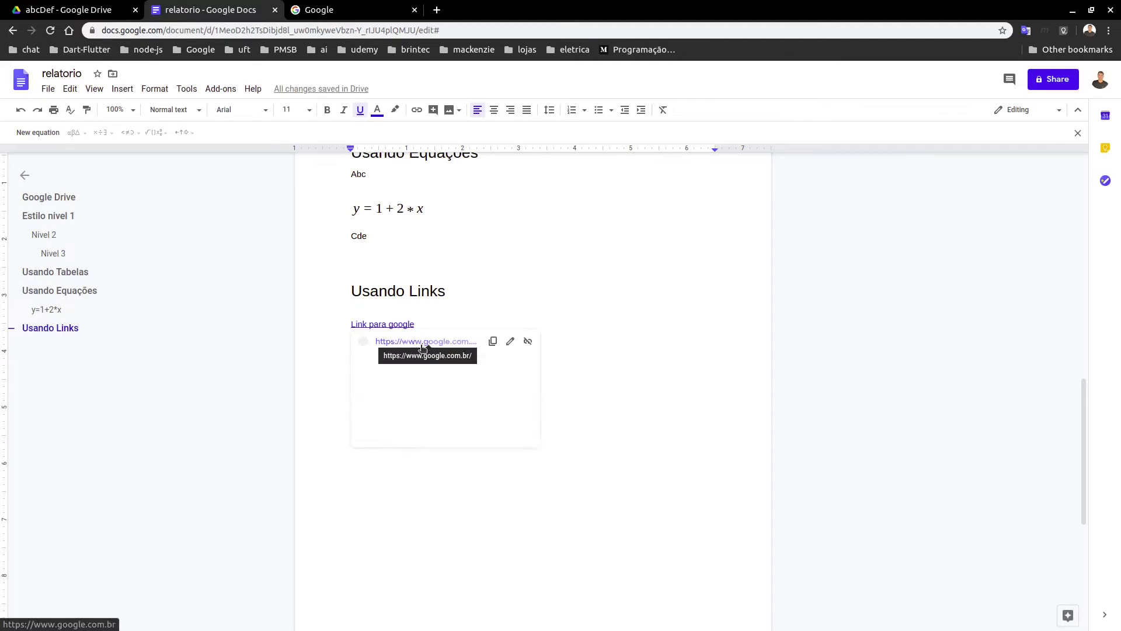
left_click(520, 288)
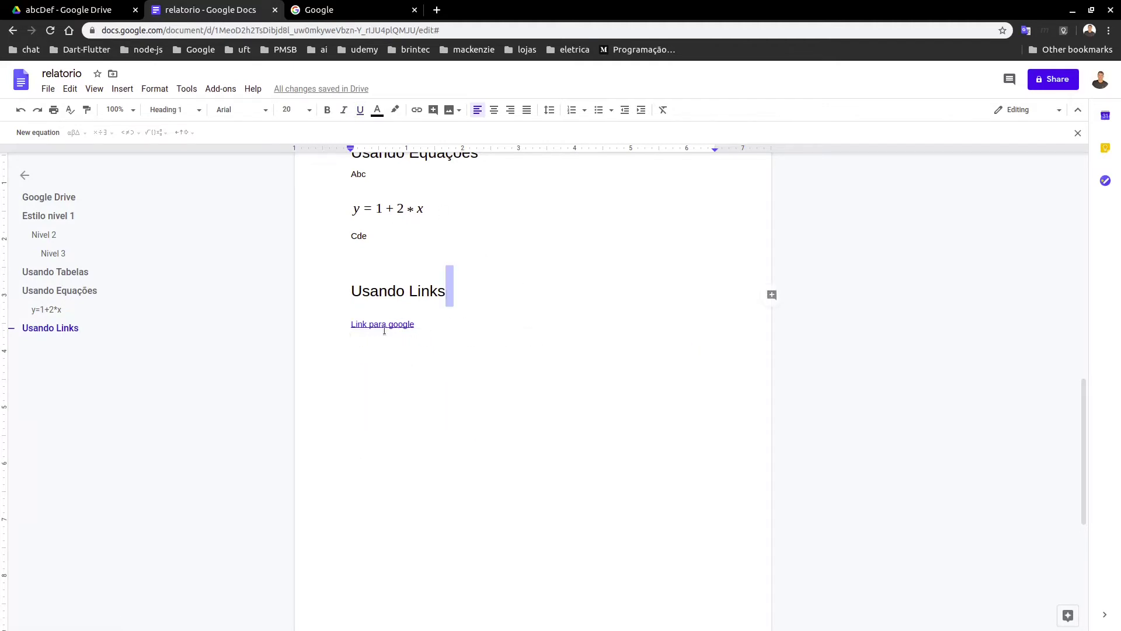
mouse_move(383, 324)
left_click(401, 344)
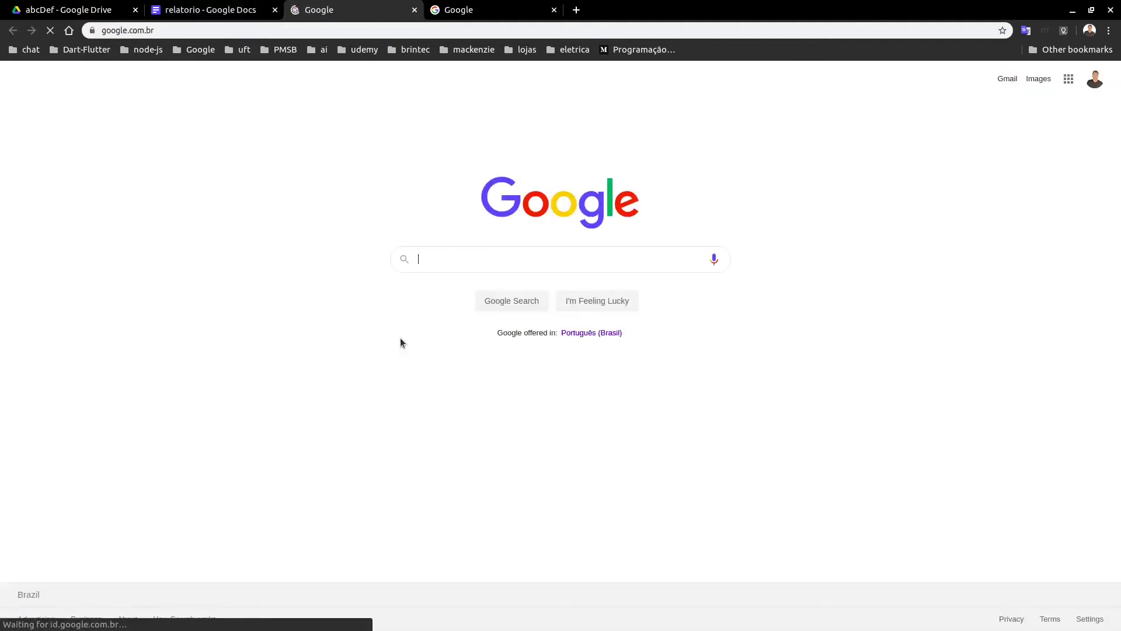
left_click(415, 9)
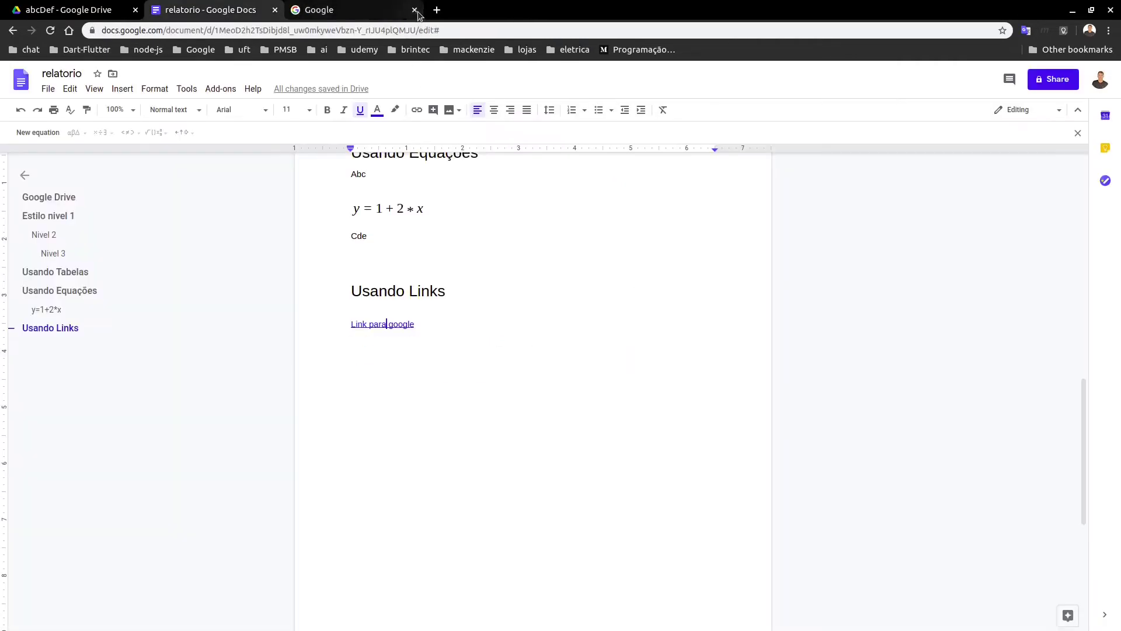
left_click(415, 10)
left_click(405, 359)
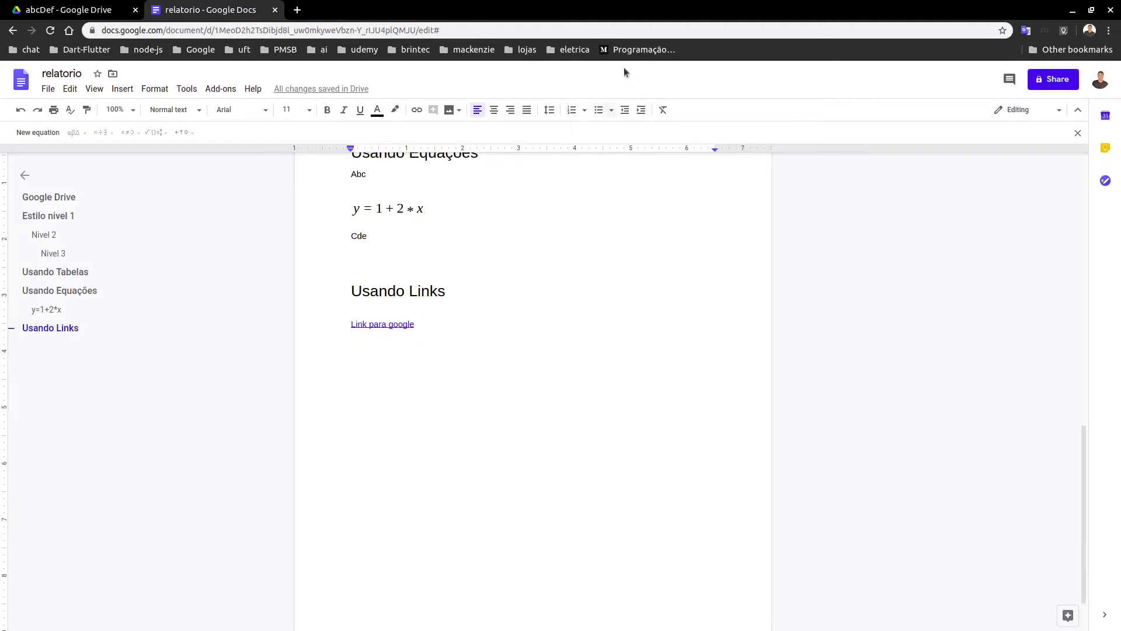
left_click_drag(646, 4, 2, 131)
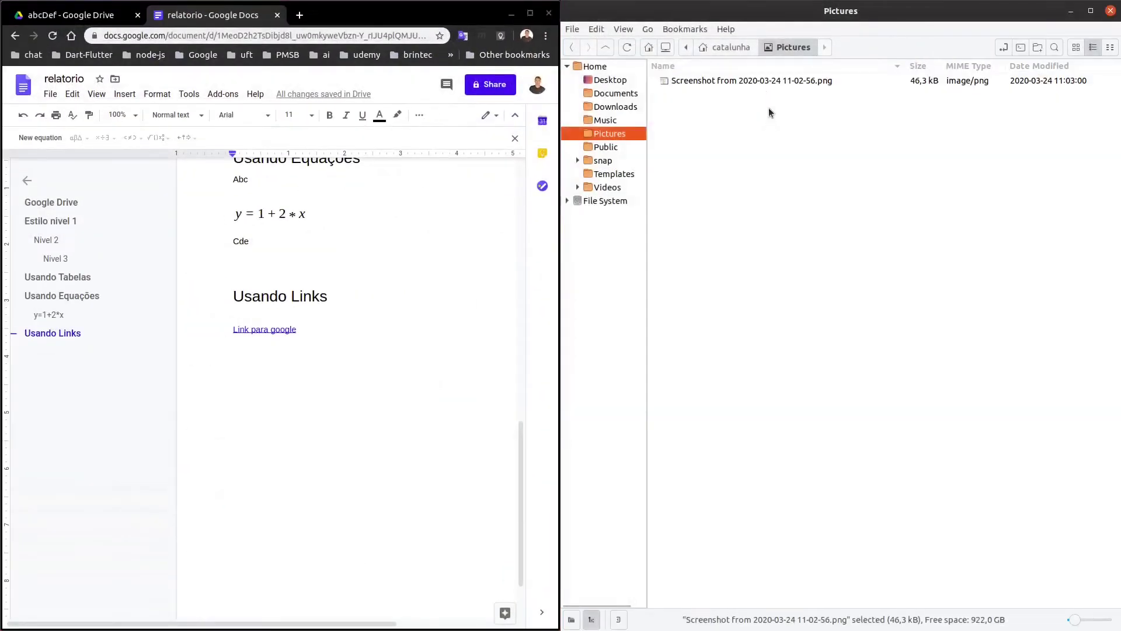
left_click(769, 109)
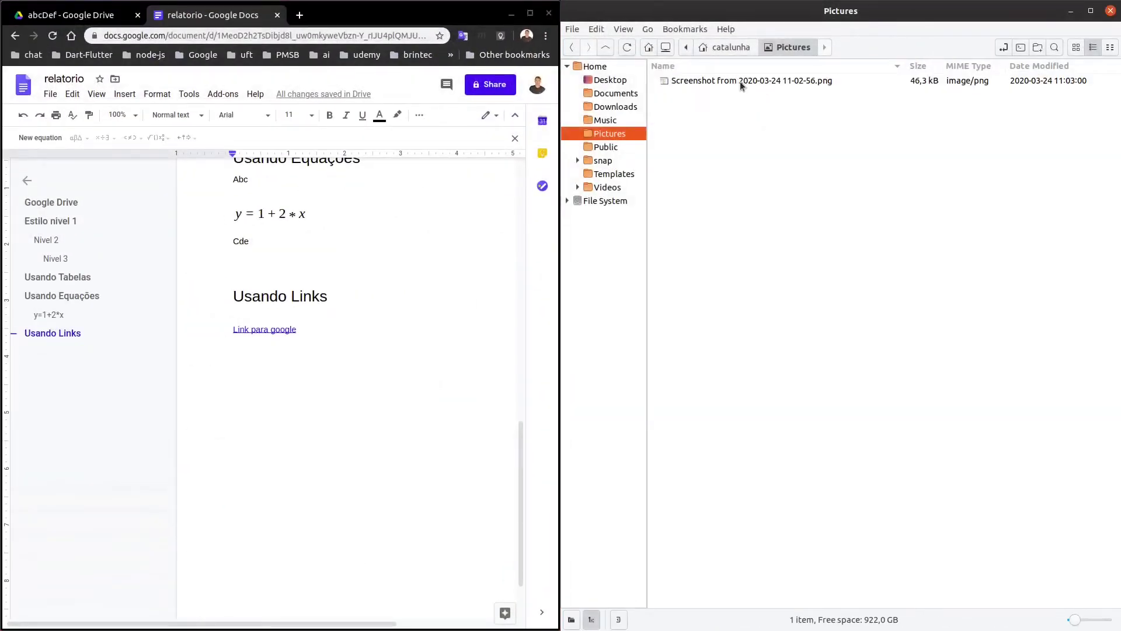
left_click_drag(740, 82, 303, 358)
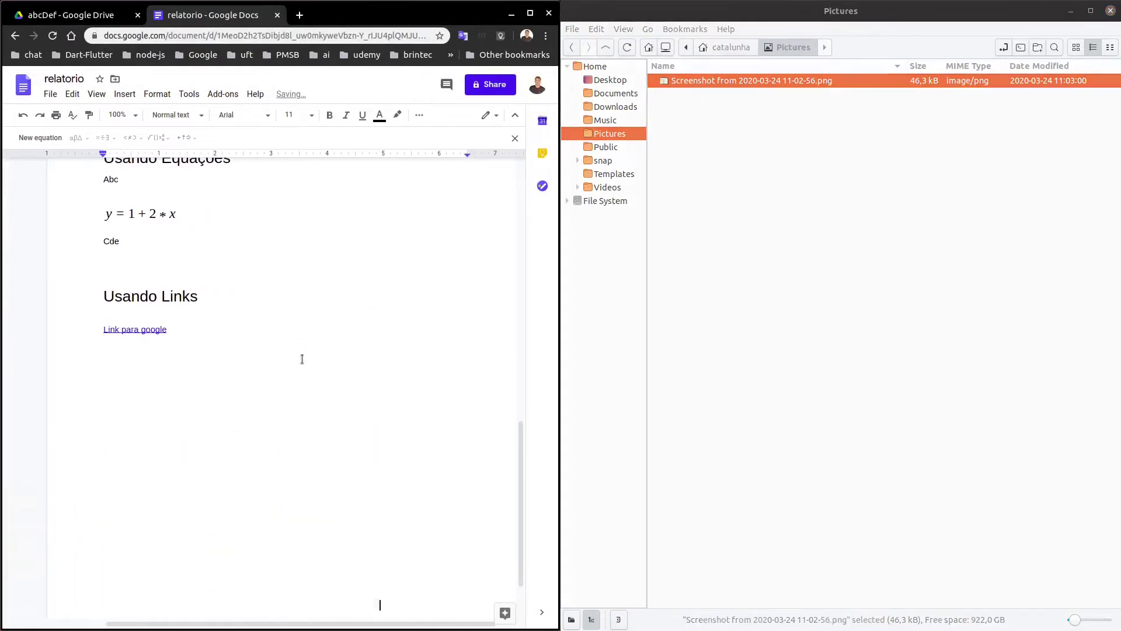
- Shrink the inserted screenshot proportionally to about 2.7 inches wide and add a new line below it
left_click(339, 476)
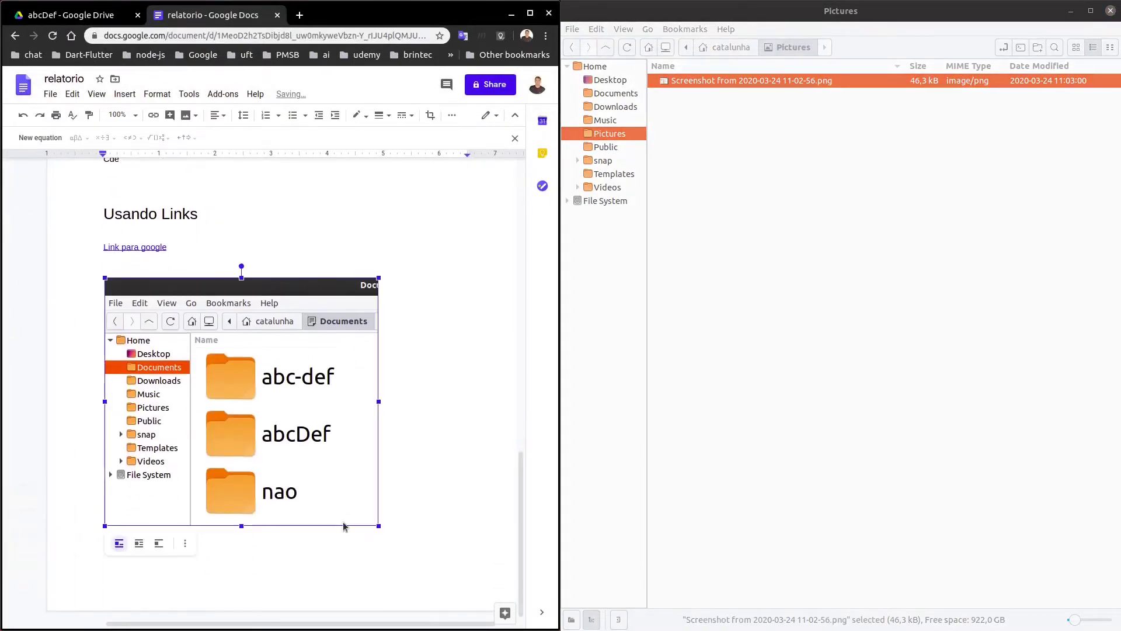
left_click_drag(373, 522, 257, 416)
left_click(325, 371)
key("Return")
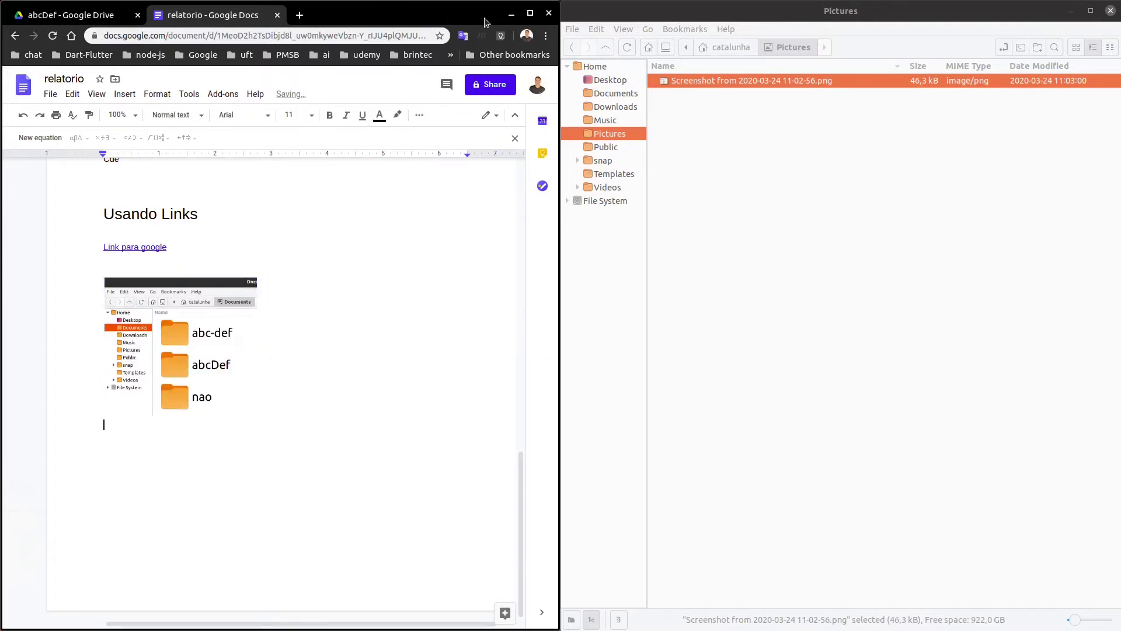
- Maximize the browser window and set the document zoom to 200%
left_click(530, 13)
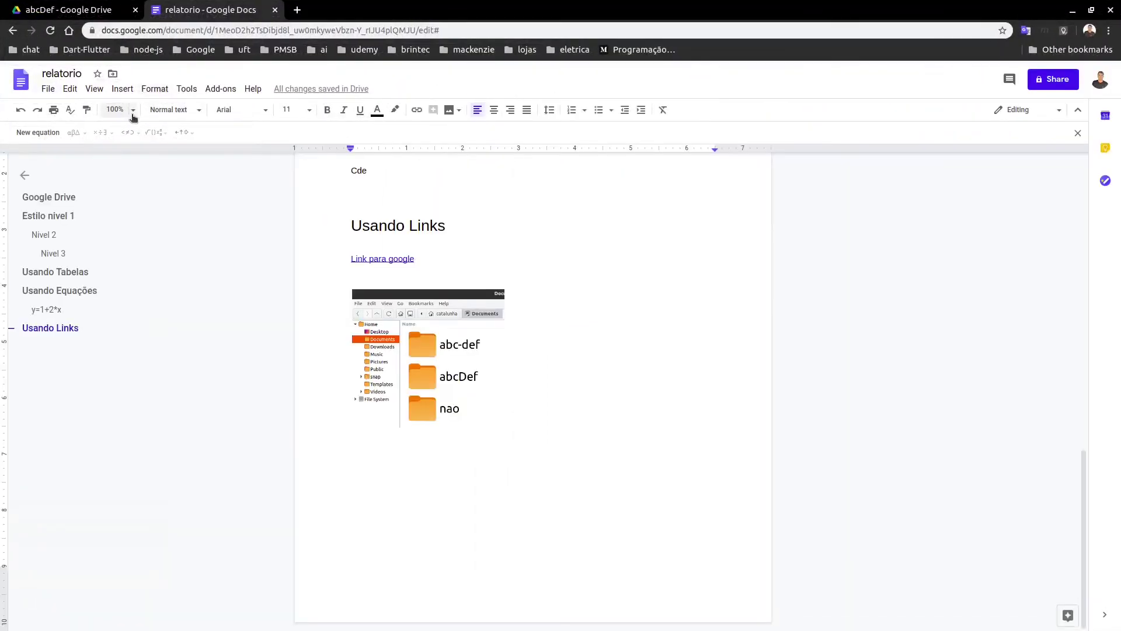
left_click(133, 117)
left_click(116, 269)
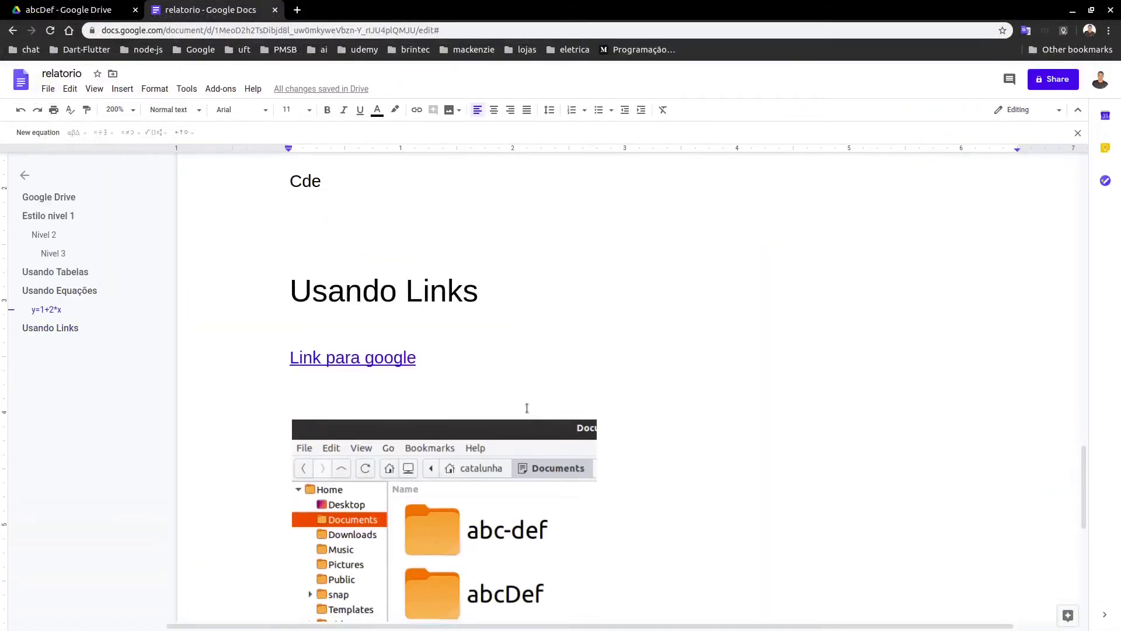
- Add a blank line between the Google link and the screenshot and insert a 2 x 1 table there
scroll(527, 407, "down", 3)
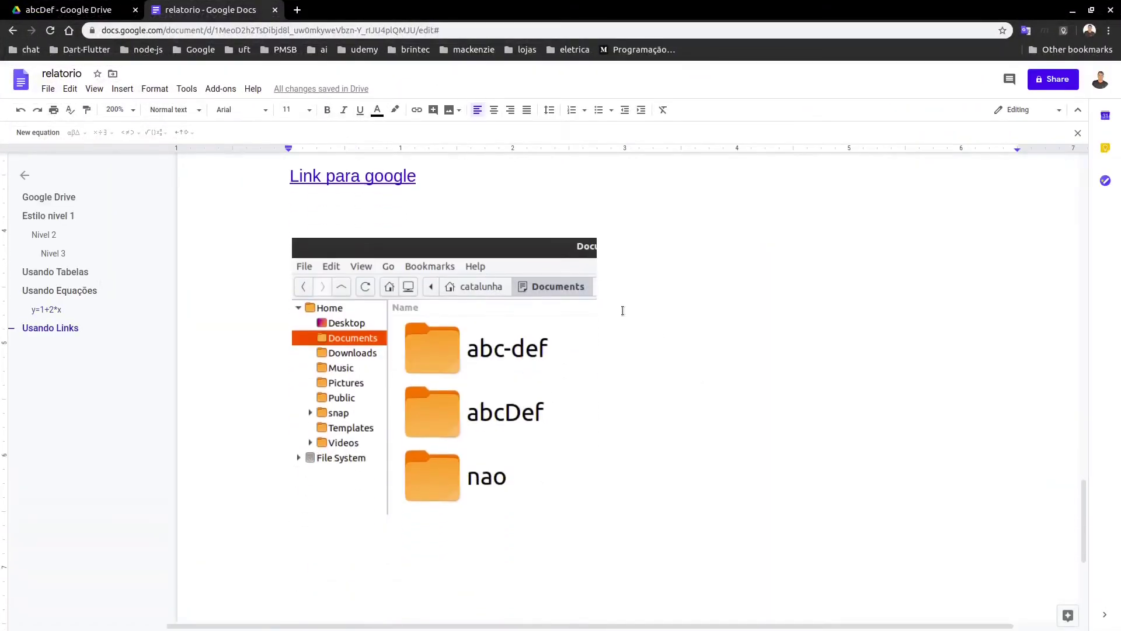
left_click(510, 209)
key("Return")
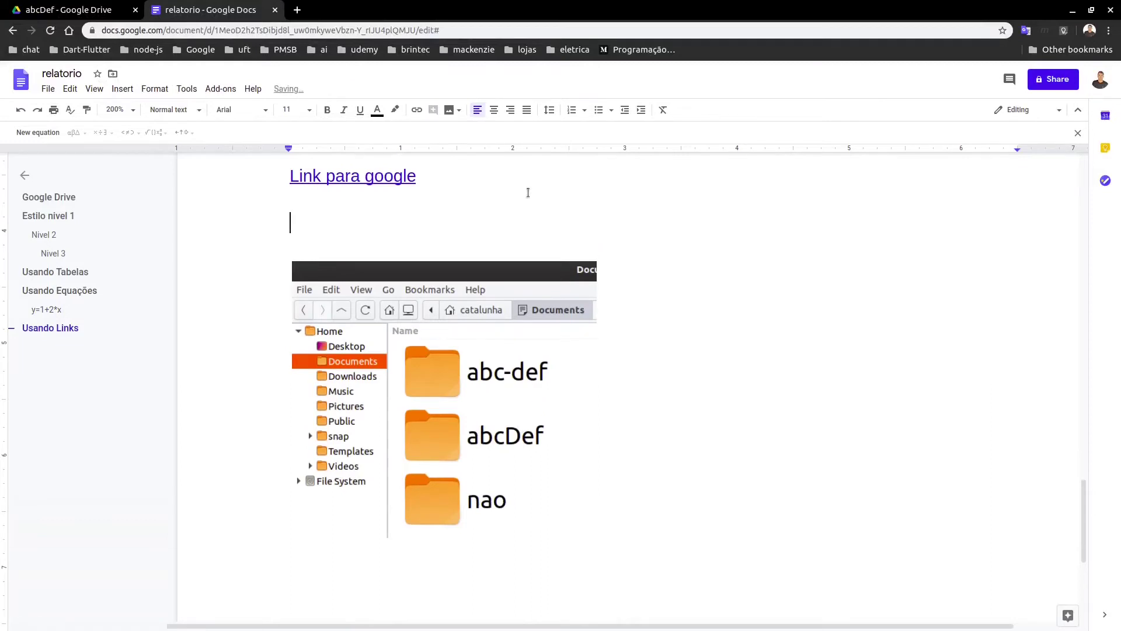
left_click(121, 90)
mouse_move(172, 129)
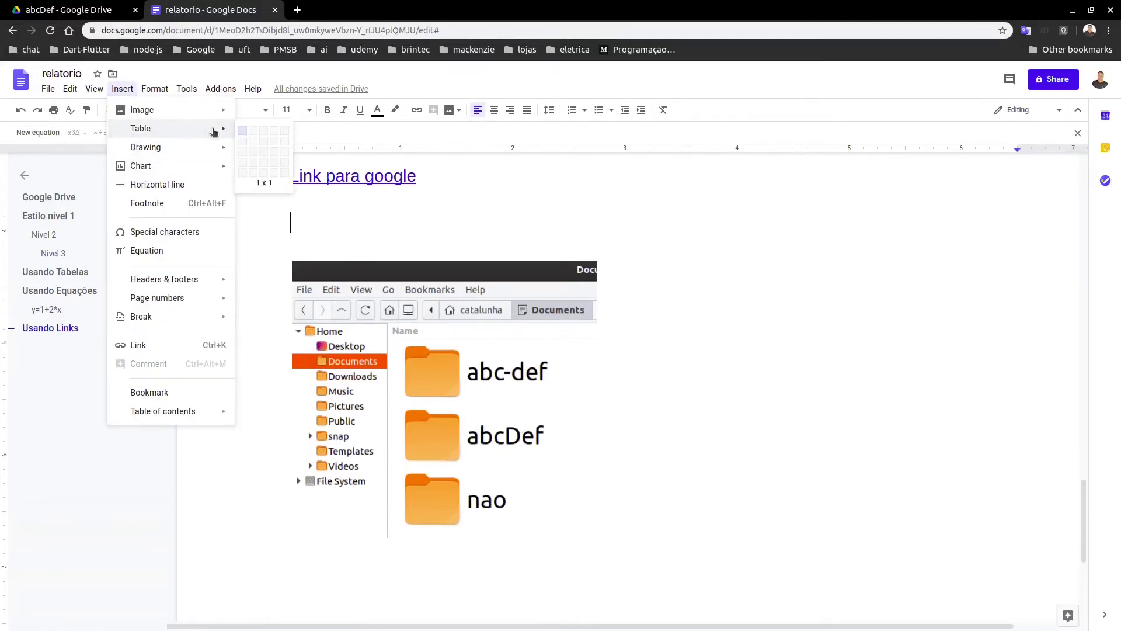
left_click(258, 134)
- Move the screenshot into the table's left cell and place the cursor in the right cell
left_click_drag(386, 314, 375, 266)
double_click(709, 301)
left_click(713, 268)
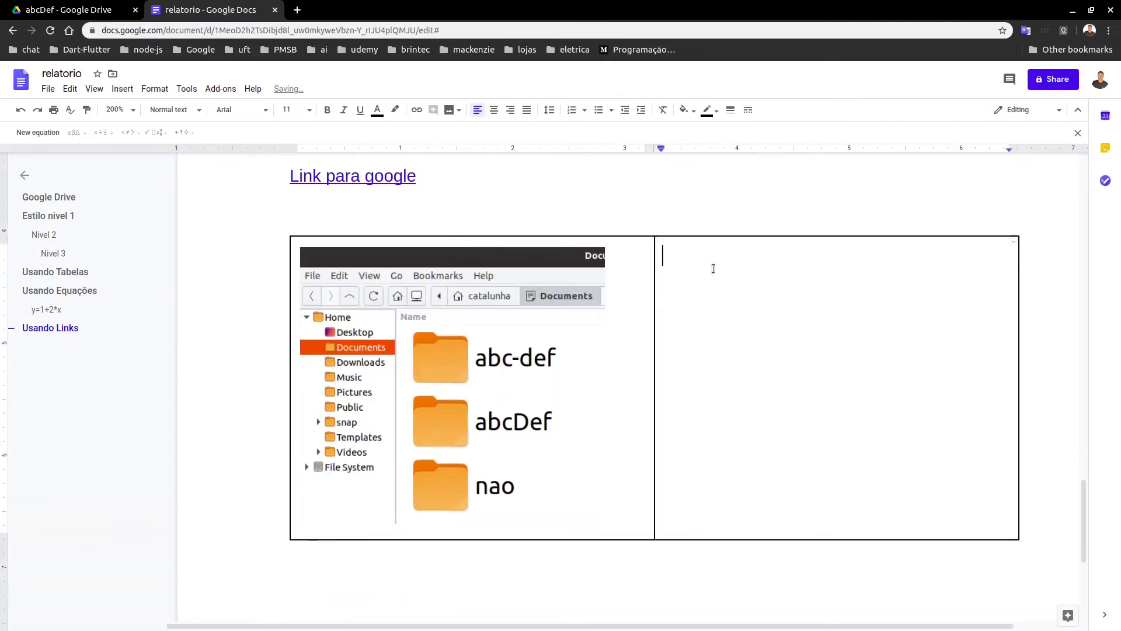
- Insert the screenshot from Google Drive's abcDef folder into the table's right cell and shrink it to about 2.9 inches wide
left_click(458, 116)
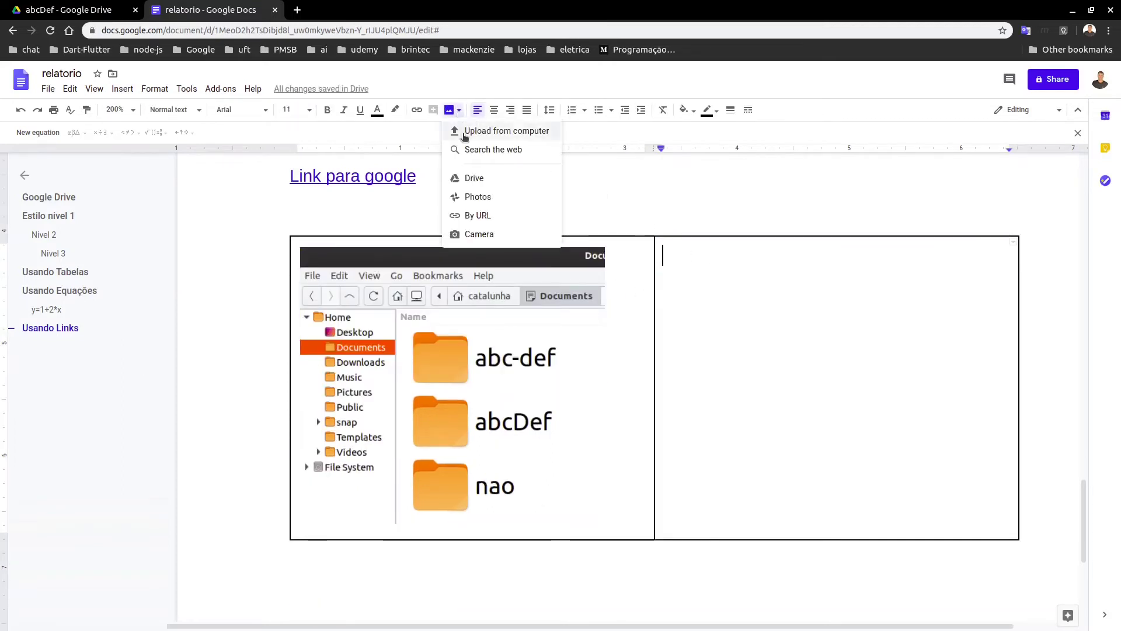
left_click(474, 177)
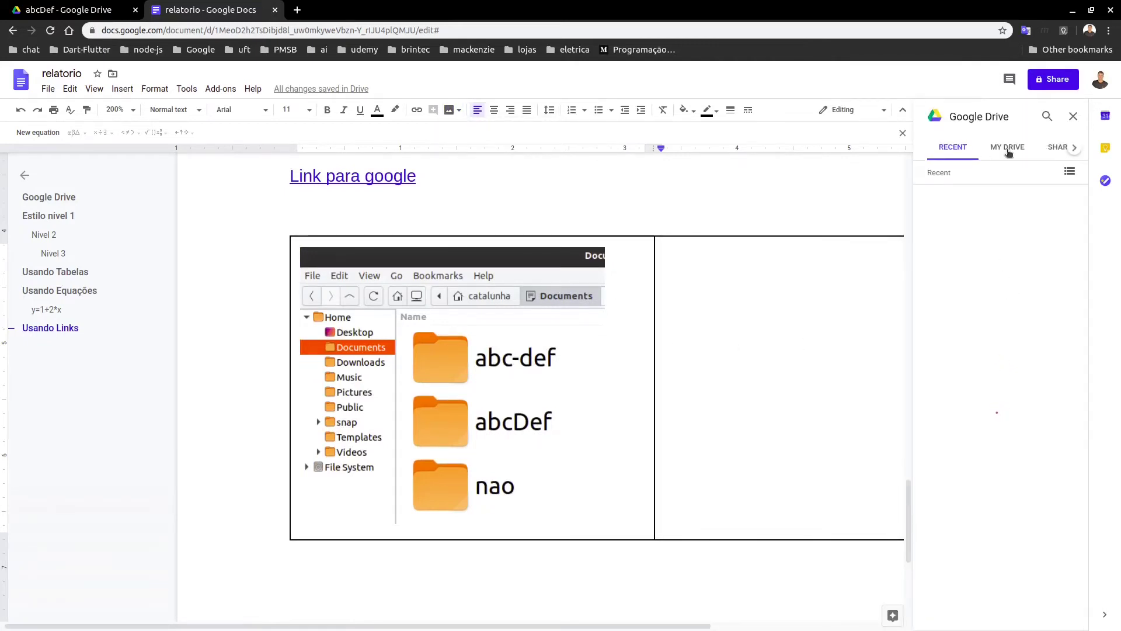
left_click(1006, 146)
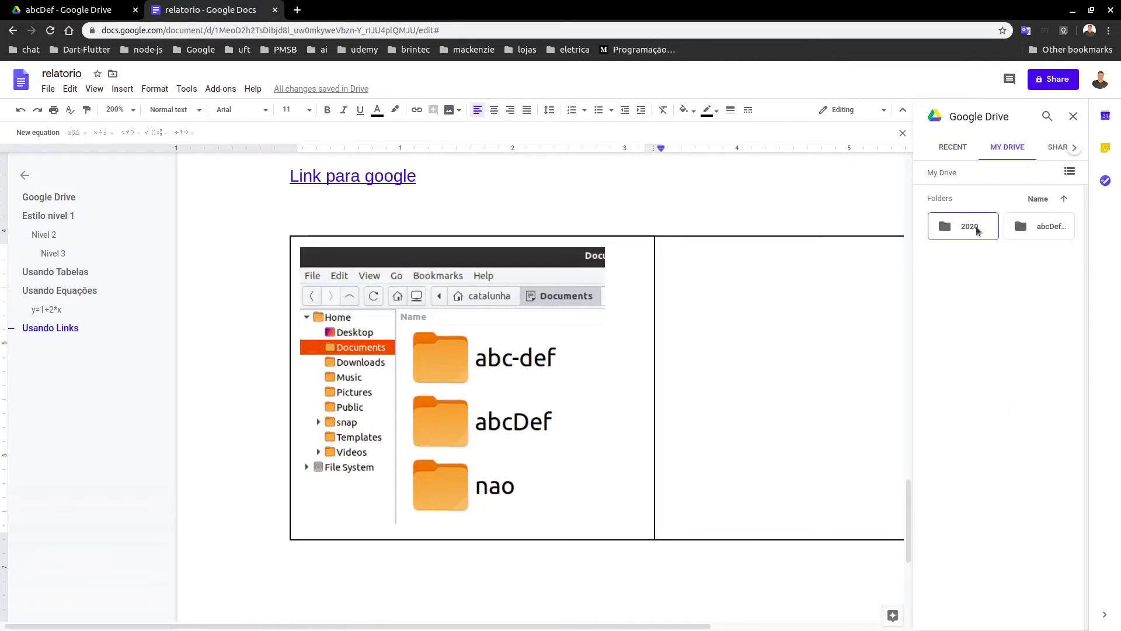
left_click(977, 228)
left_click(942, 172)
left_click(1041, 229)
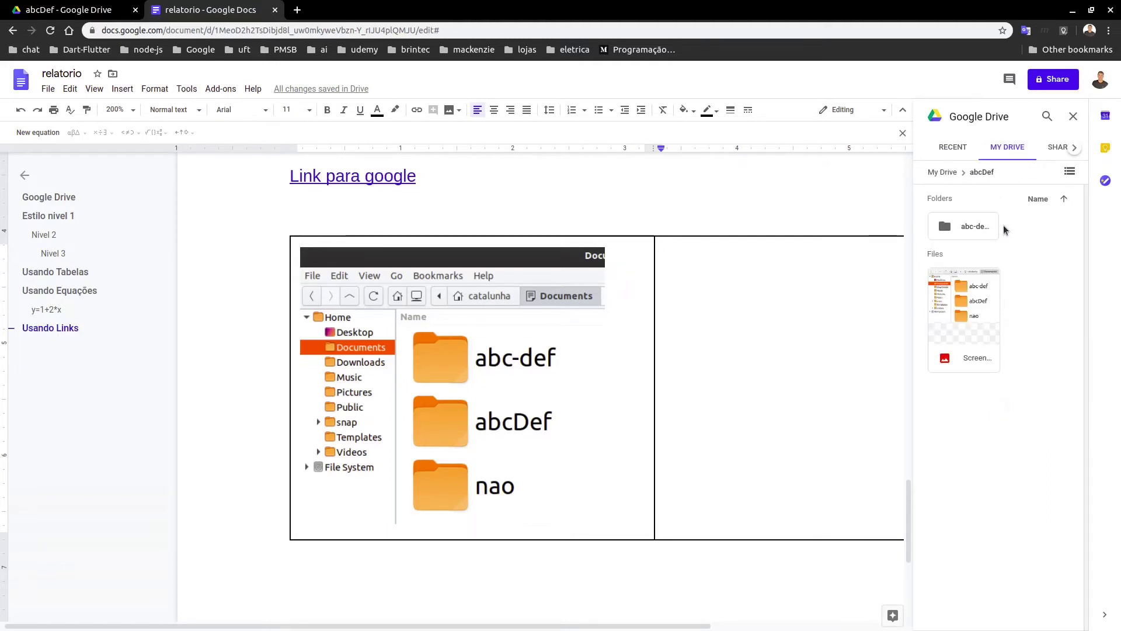
left_click(986, 305)
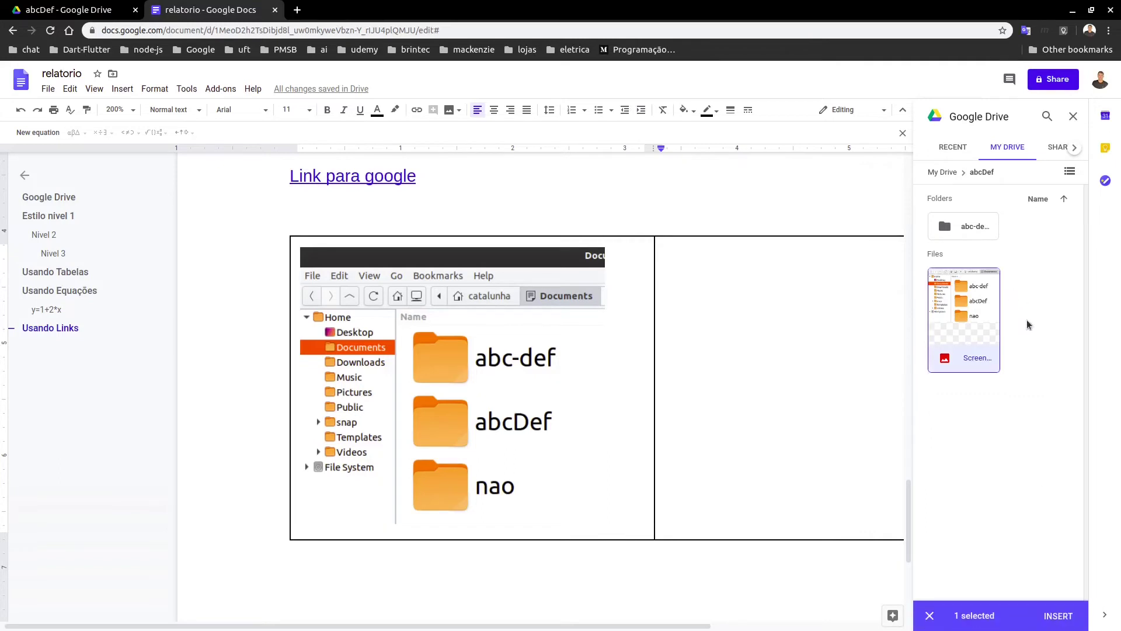
left_click(1057, 616)
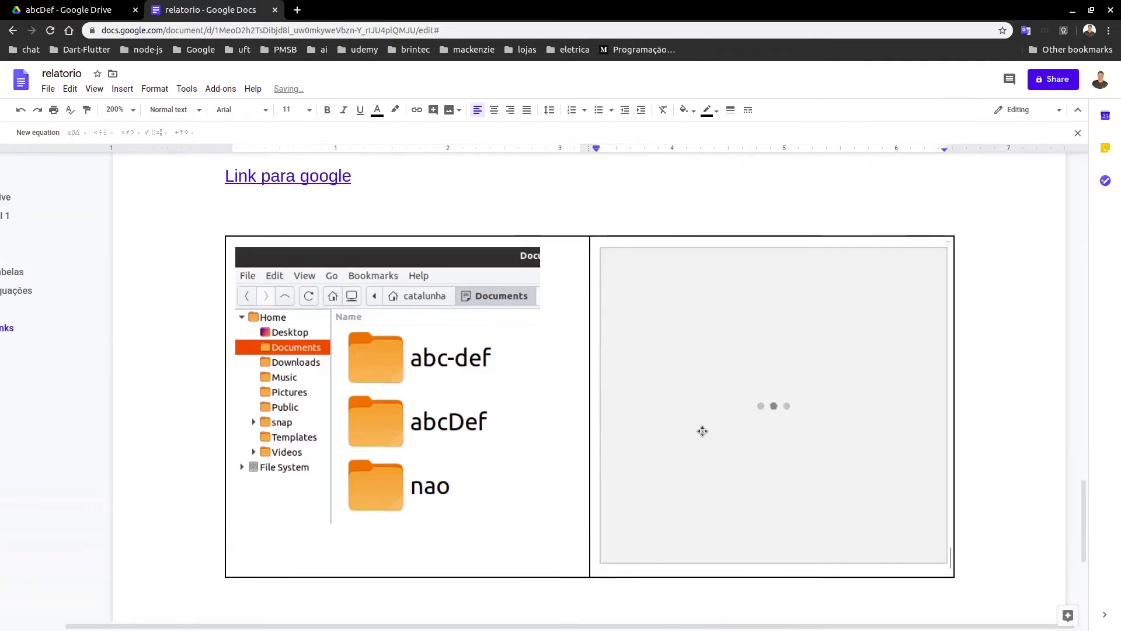
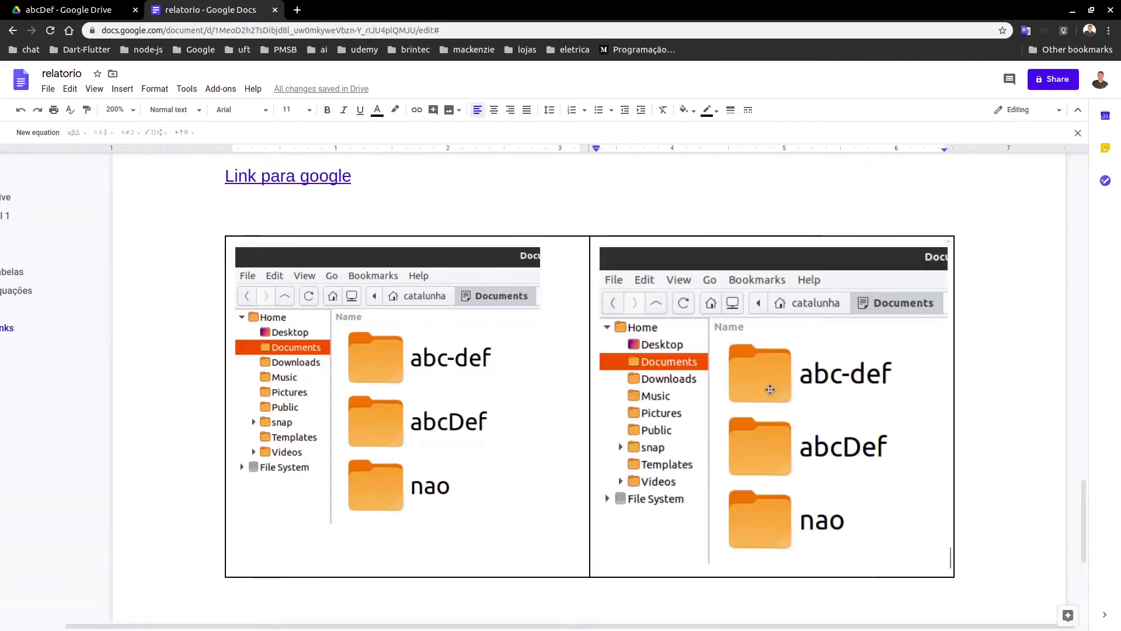
left_click(688, 392)
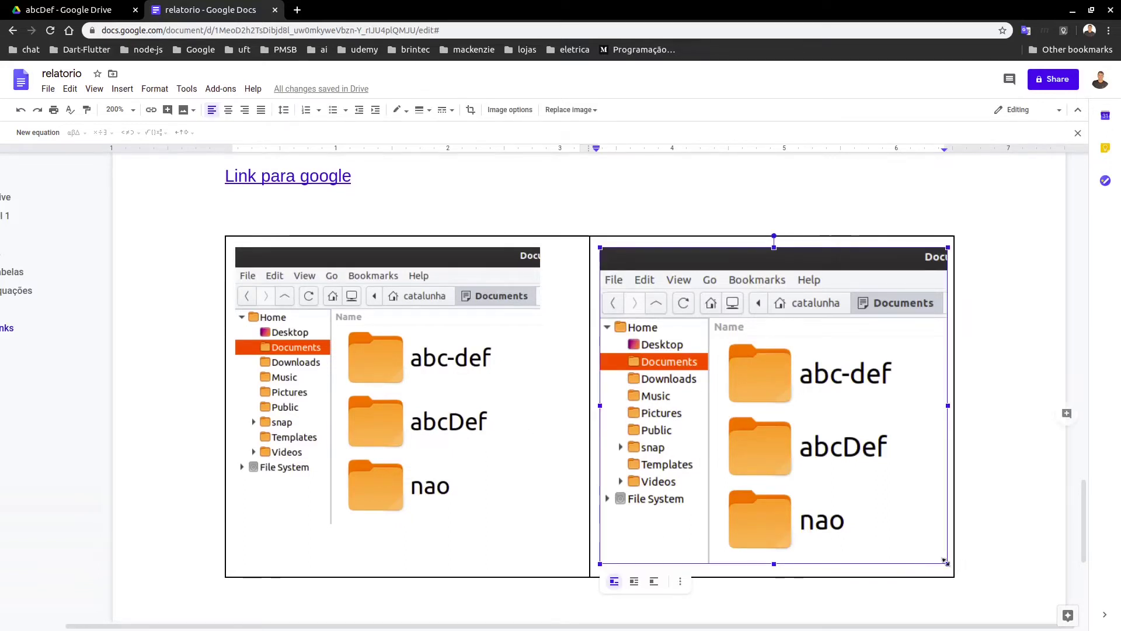
left_click_drag(949, 565, 917, 538)
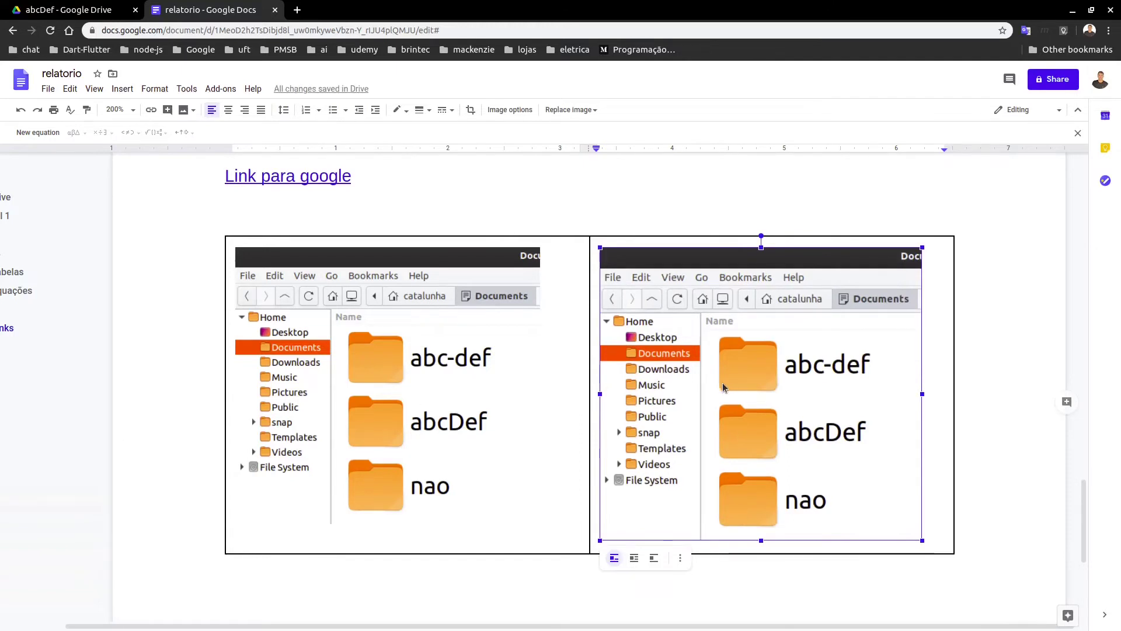
- Add the line "Usando imagens" between the Google link and the image table
scroll(722, 426, "up", 2)
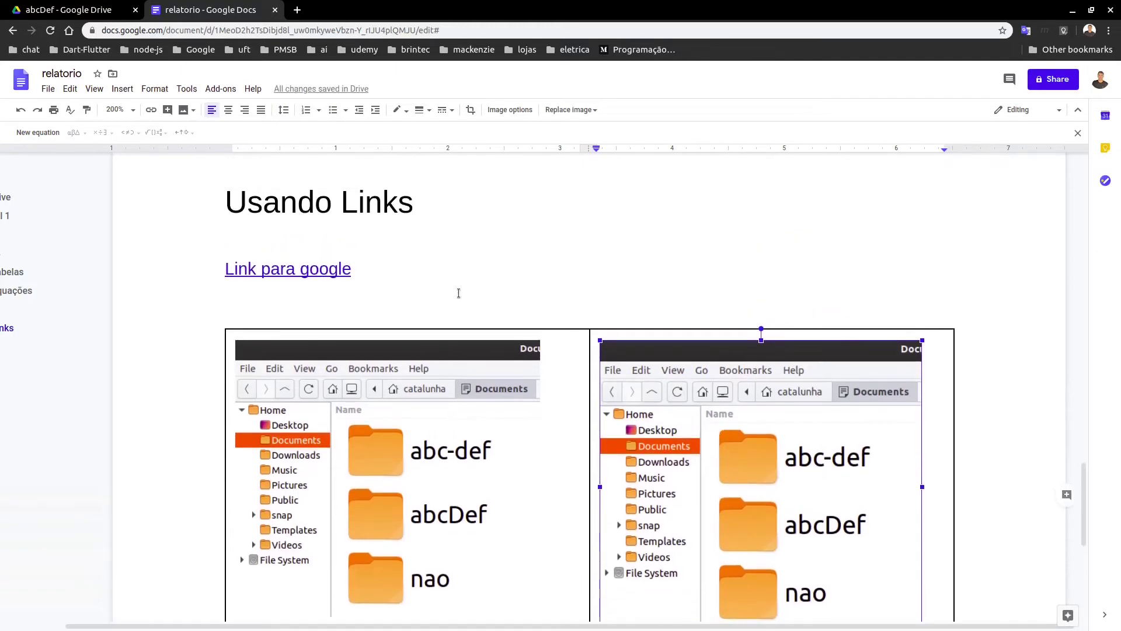
left_click(452, 300)
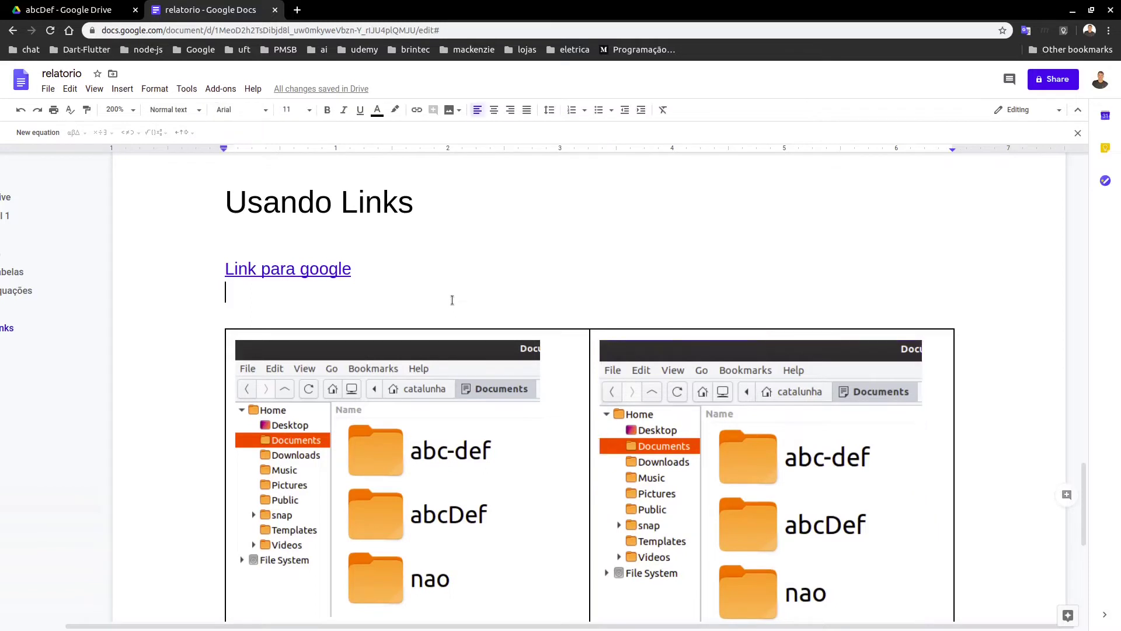
key("Return")
type("us")
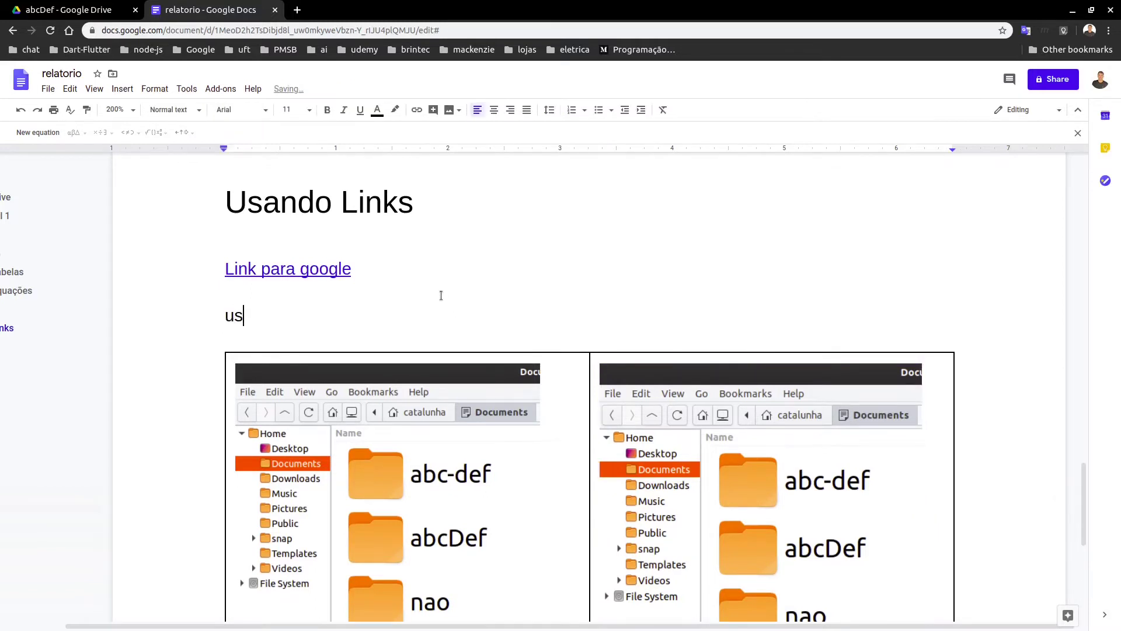
key("BackSpace")
key("BackSpace")
type("Usando imagens")
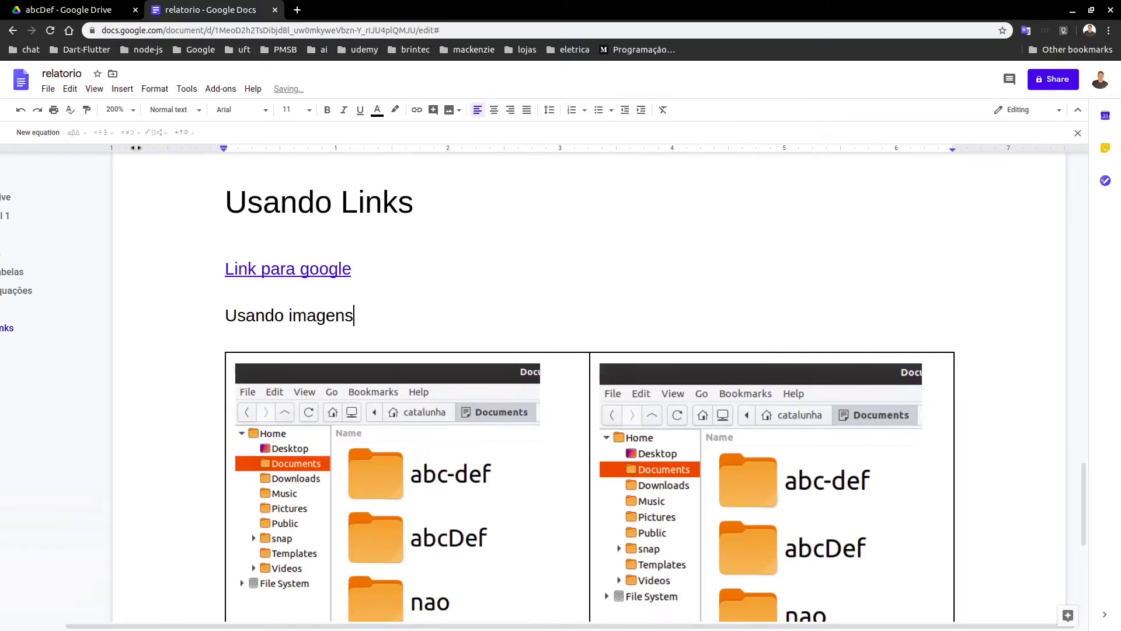
- Apply Heading 1 to the "Usando imagens" line and update the table of contents
left_click(175, 109)
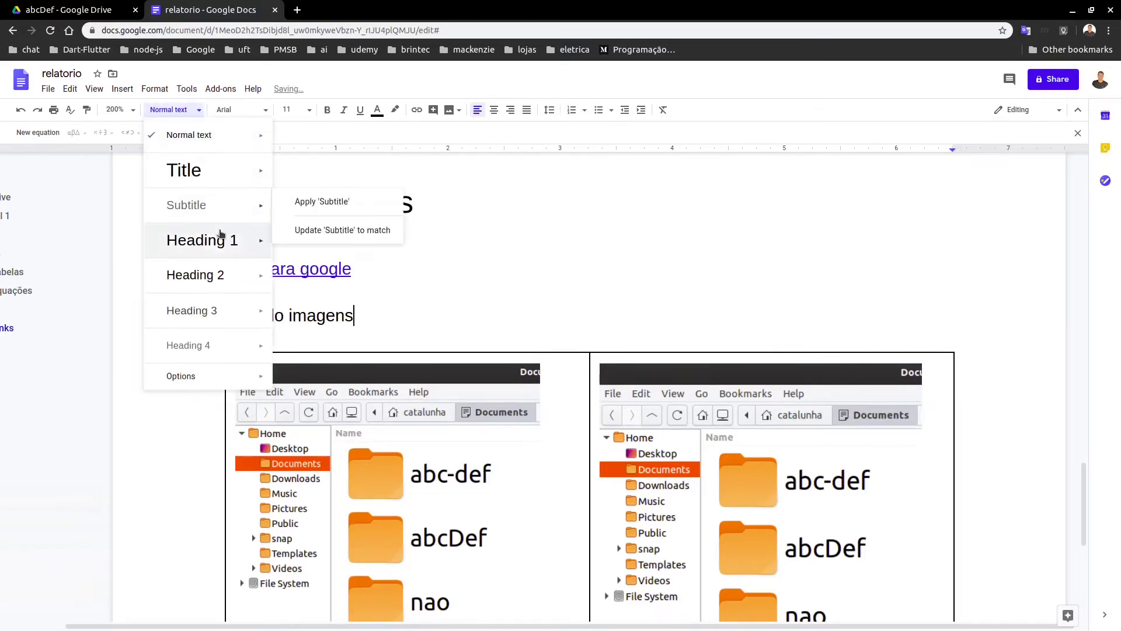
left_click(200, 238)
scroll(455, 264, "up", 20)
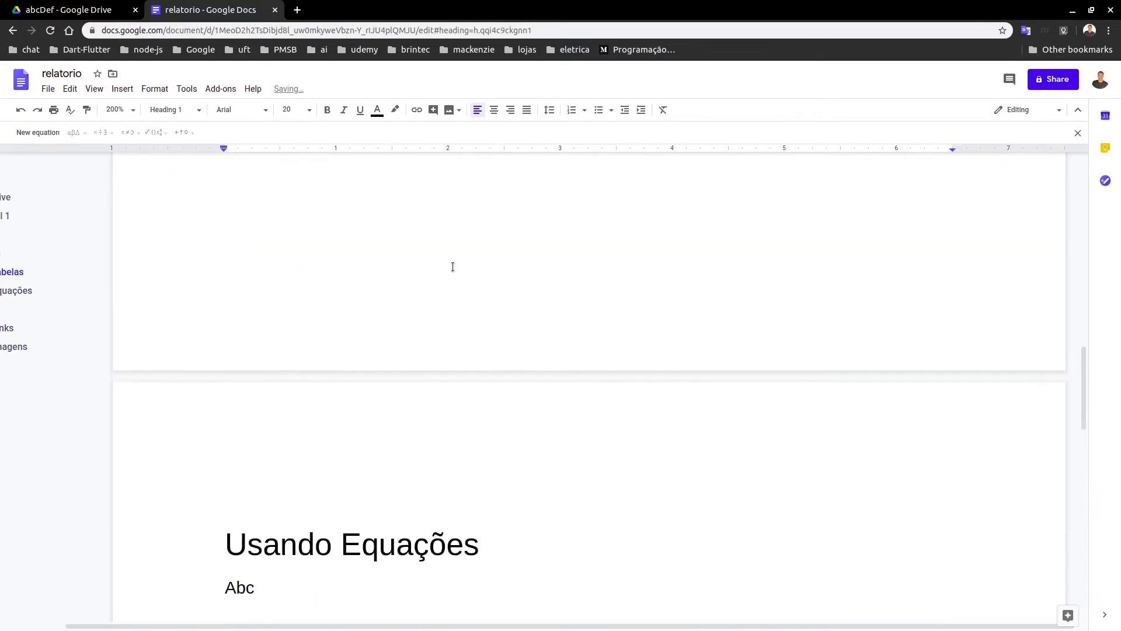
scroll(433, 285, "up", 6)
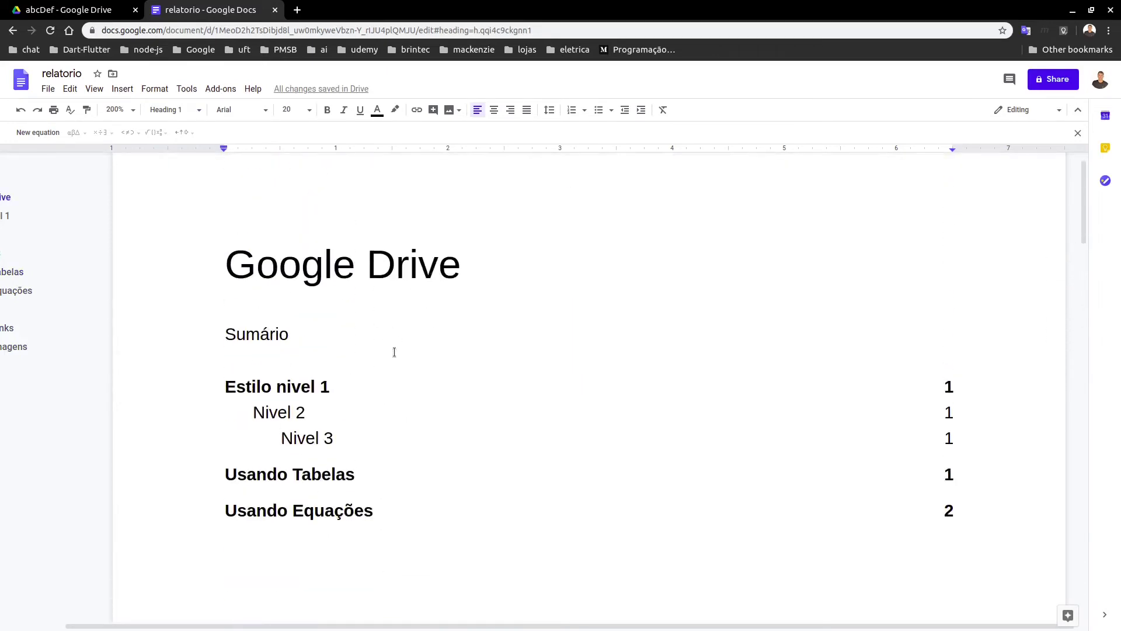
left_click(380, 396)
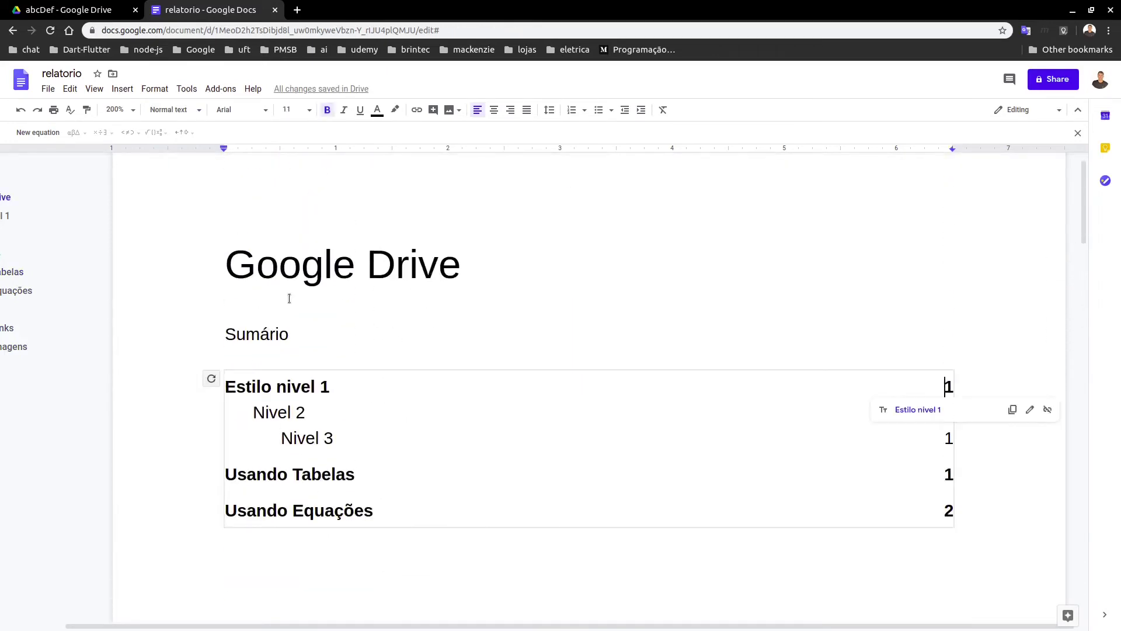
left_click(212, 379)
scroll(391, 409, "down", 3)
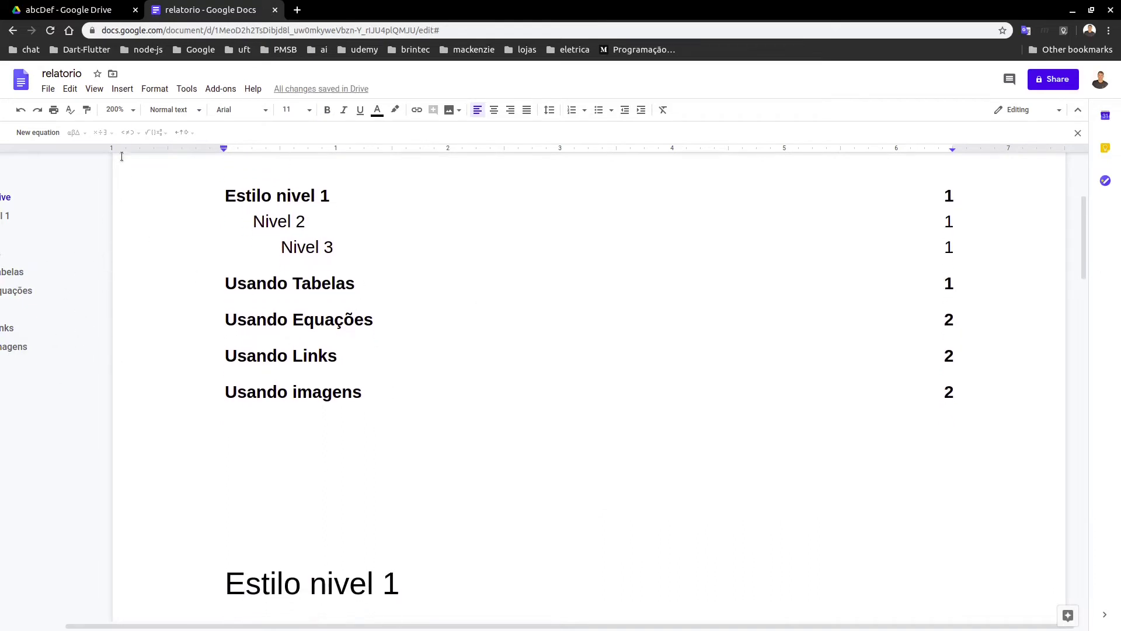
- Crop the screenshot in the table's right cell from its right side so only the file manager's sidebar remains
left_click(132, 116)
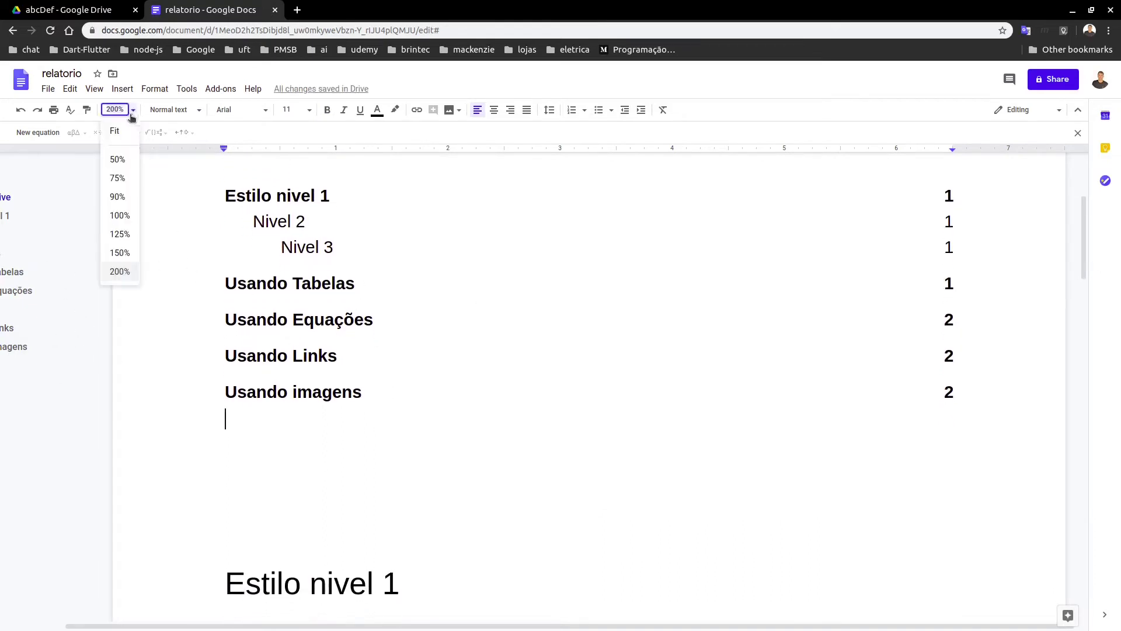
left_click(123, 215)
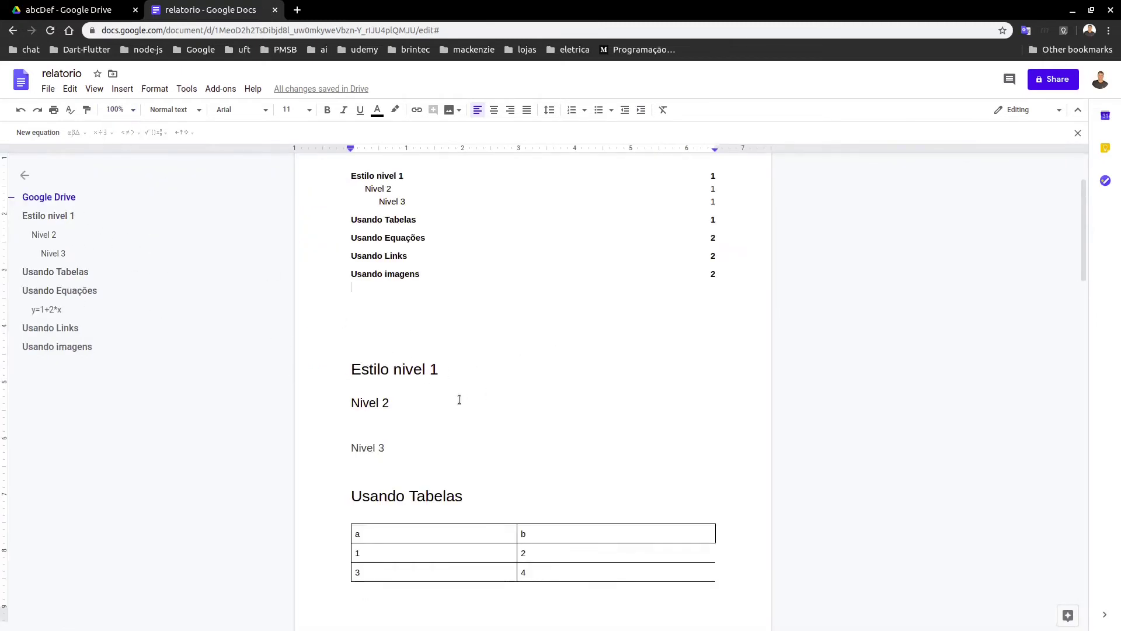
scroll(461, 428, "down", 10)
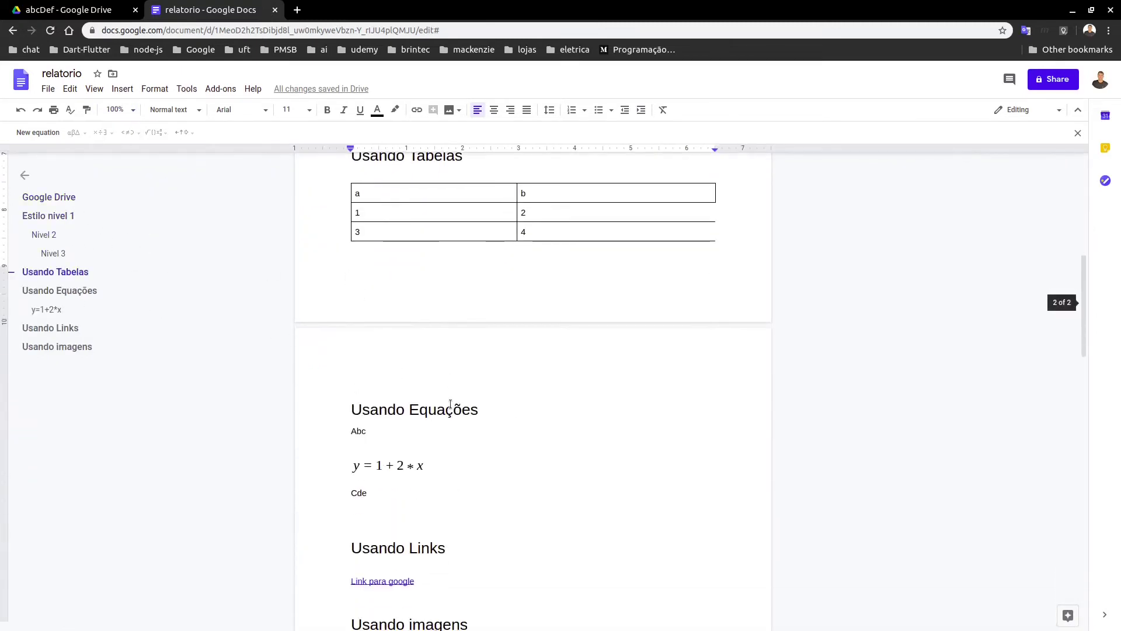
scroll(459, 418, "down", 4)
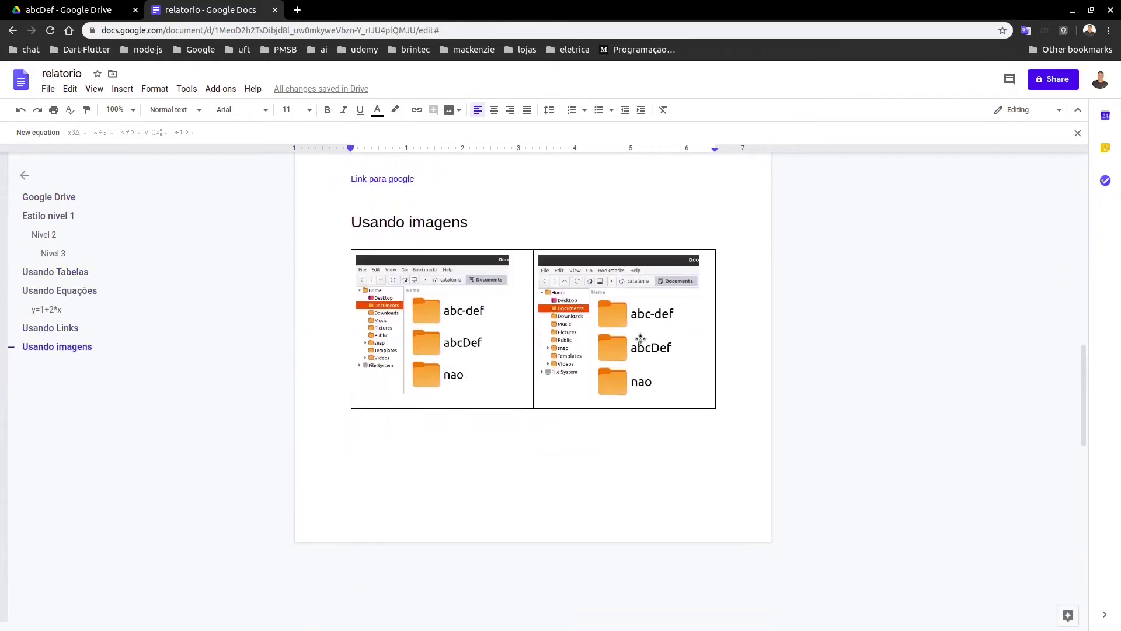
left_click(602, 345)
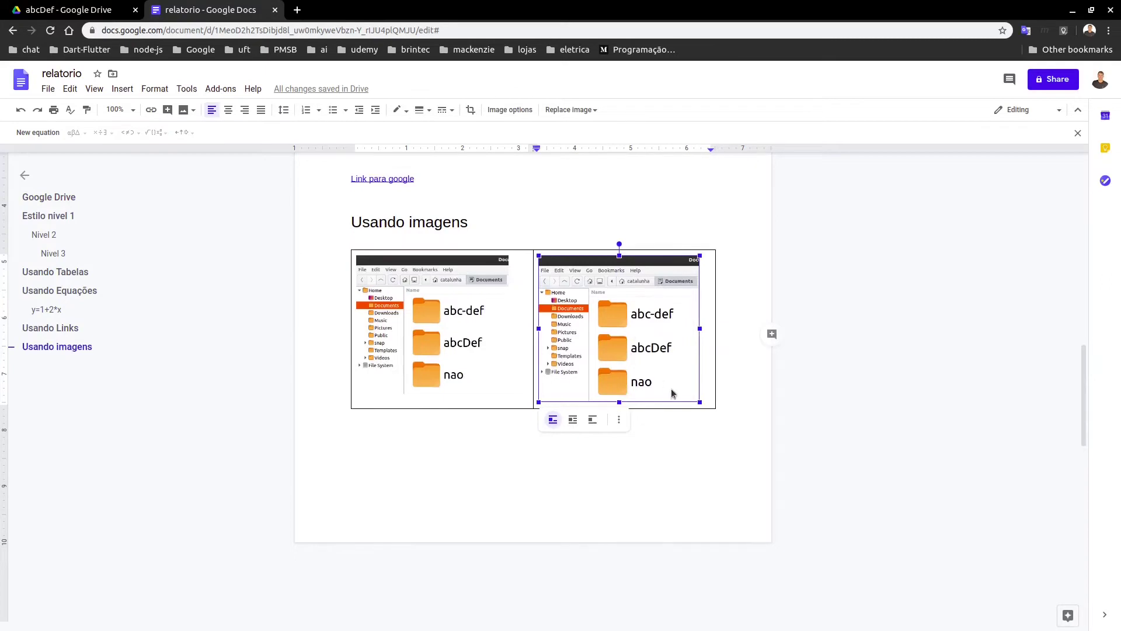
right_click(657, 357)
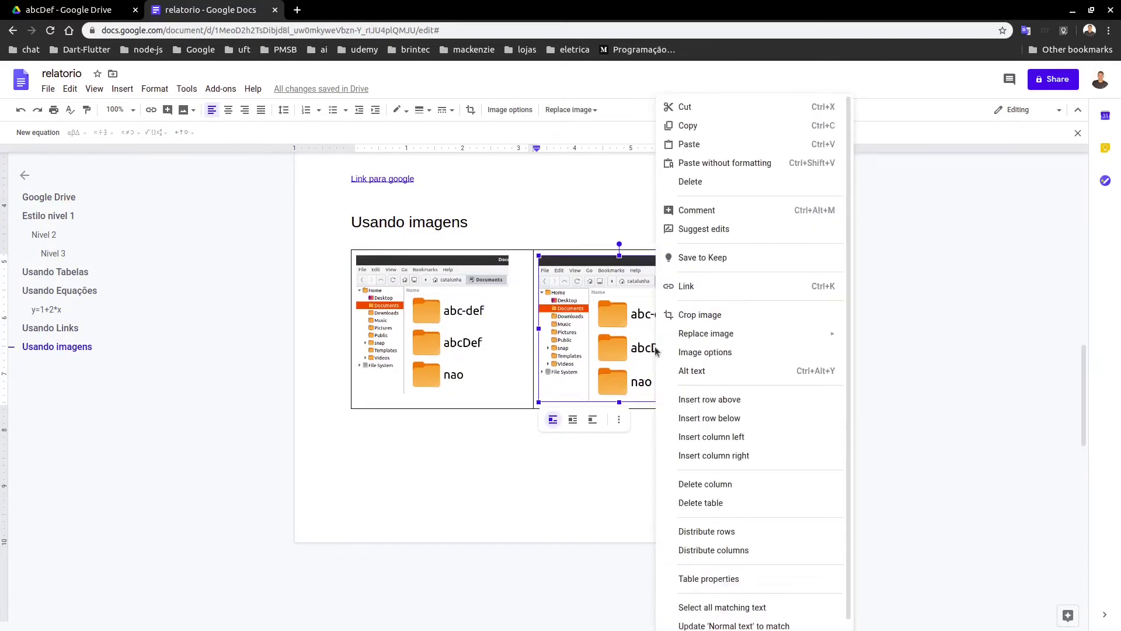
left_click(700, 315)
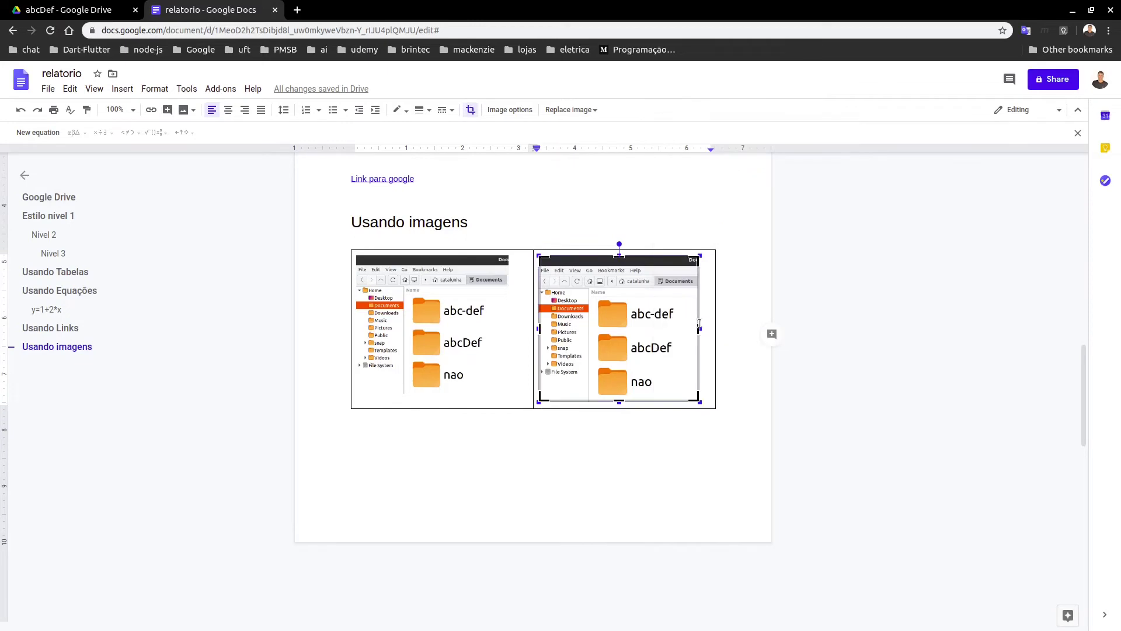
left_click_drag(698, 325, 584, 325)
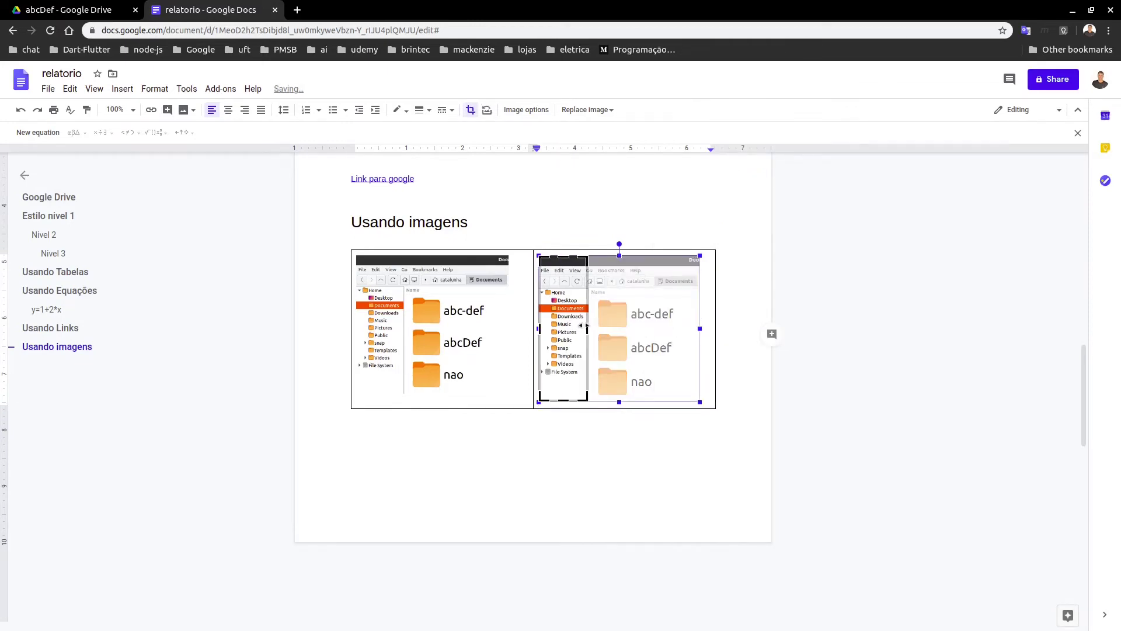
left_click(508, 236)
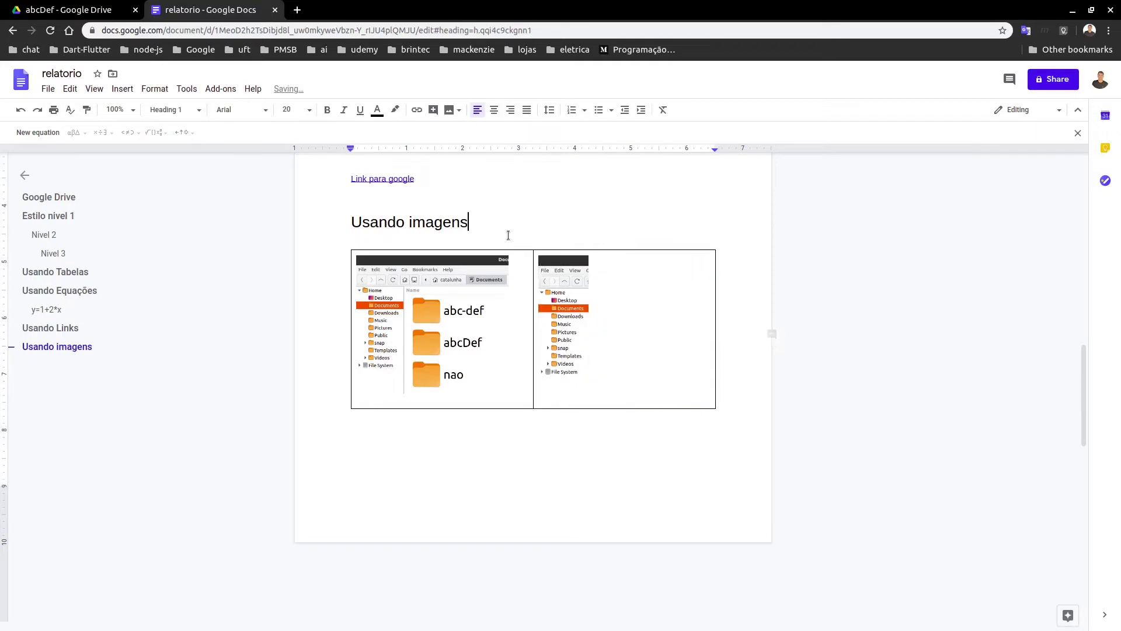
- Center the cropped screenshot horizontally in the table's right cell
left_click(564, 269)
left_click(613, 290)
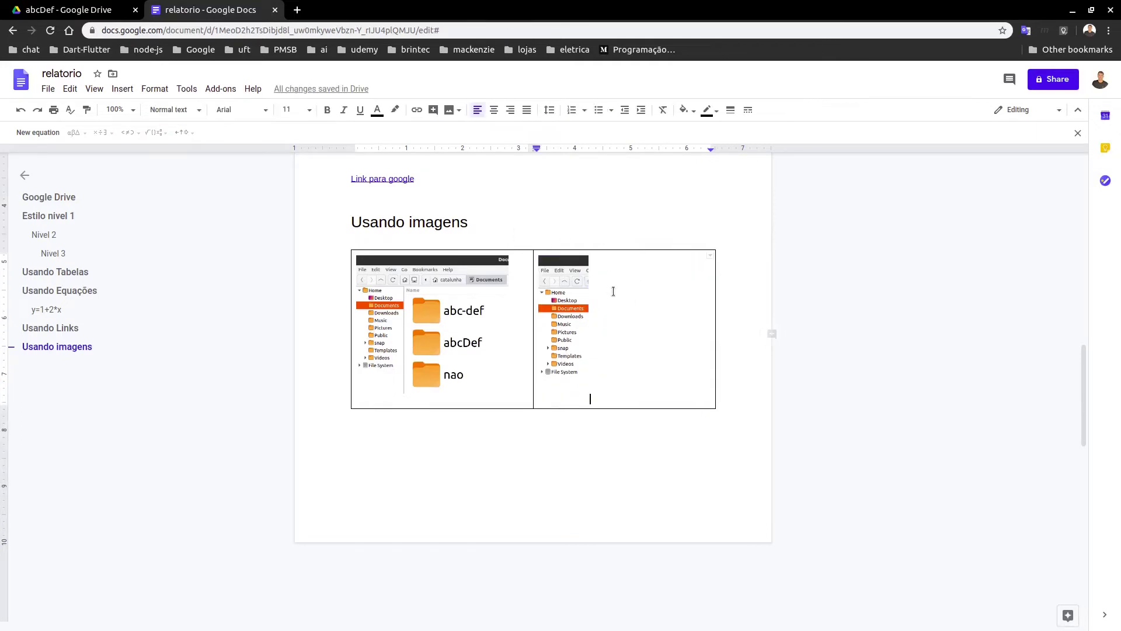
left_click(498, 116)
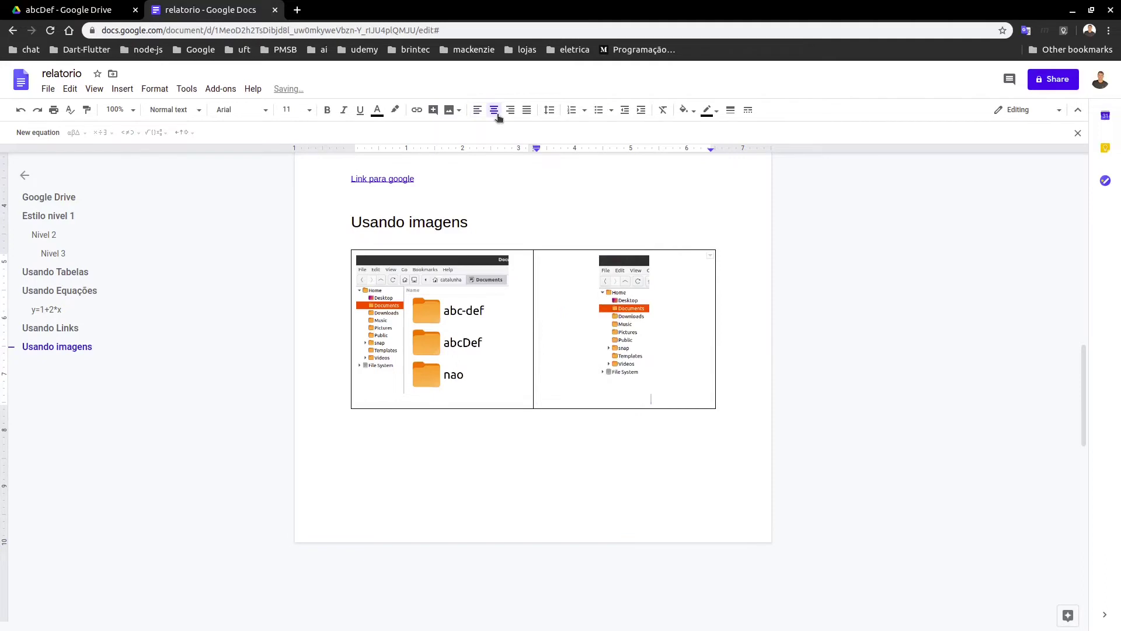
left_click(535, 233)
- Set the zoom to 200% and place the cursor on the empty line below the image table
left_click(502, 429)
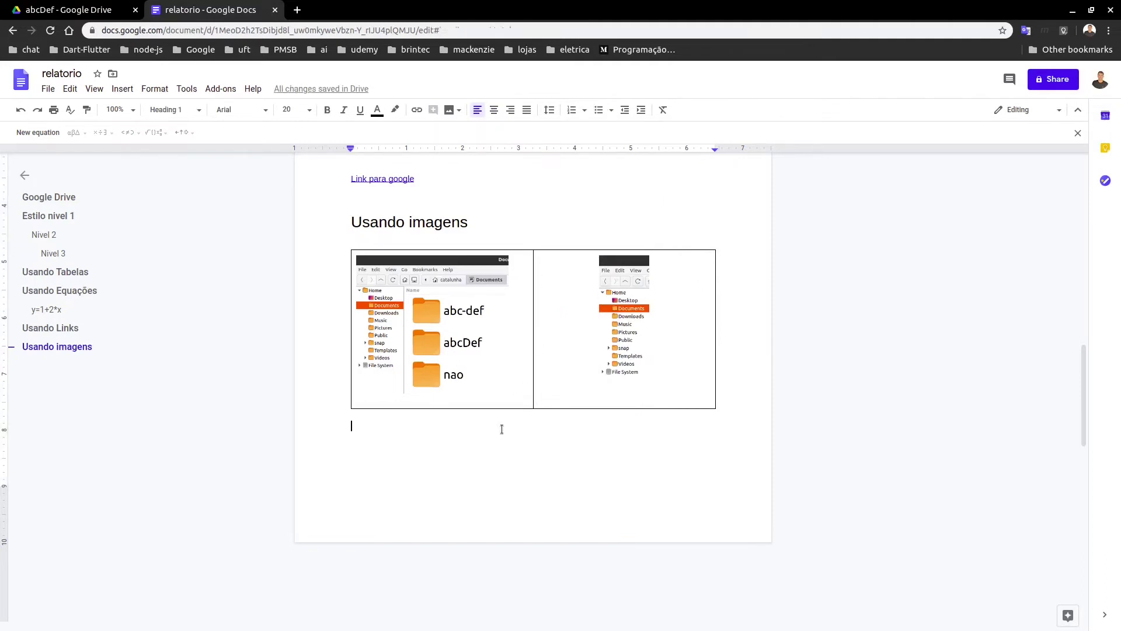
double_click(502, 430)
left_click(115, 109)
left_click(119, 271)
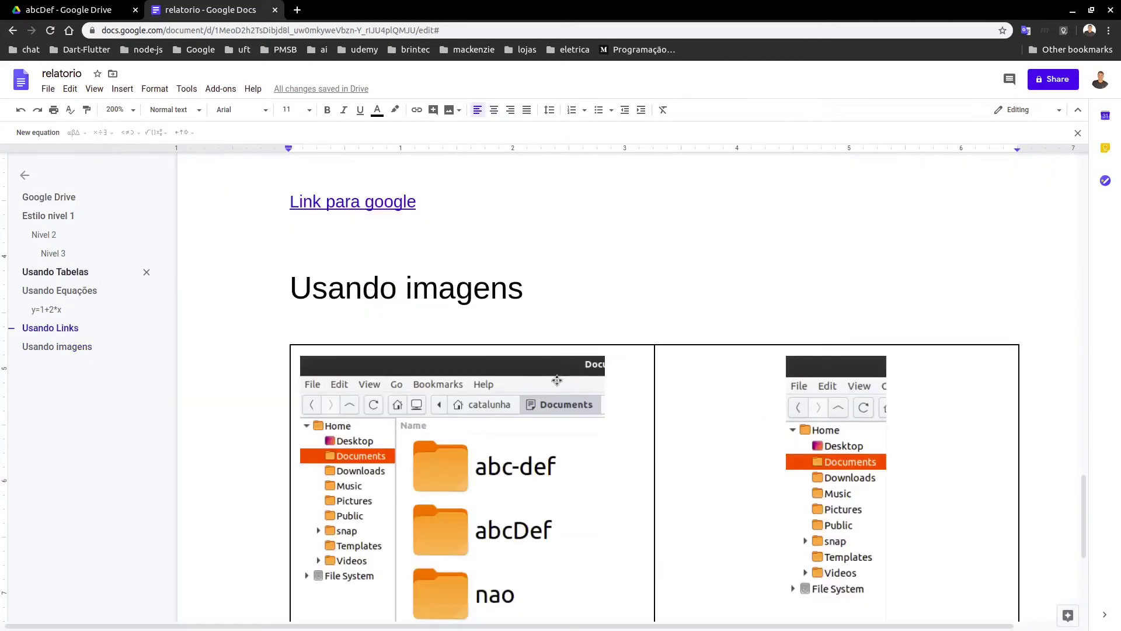
scroll(531, 388, "down", 5)
left_click(342, 384)
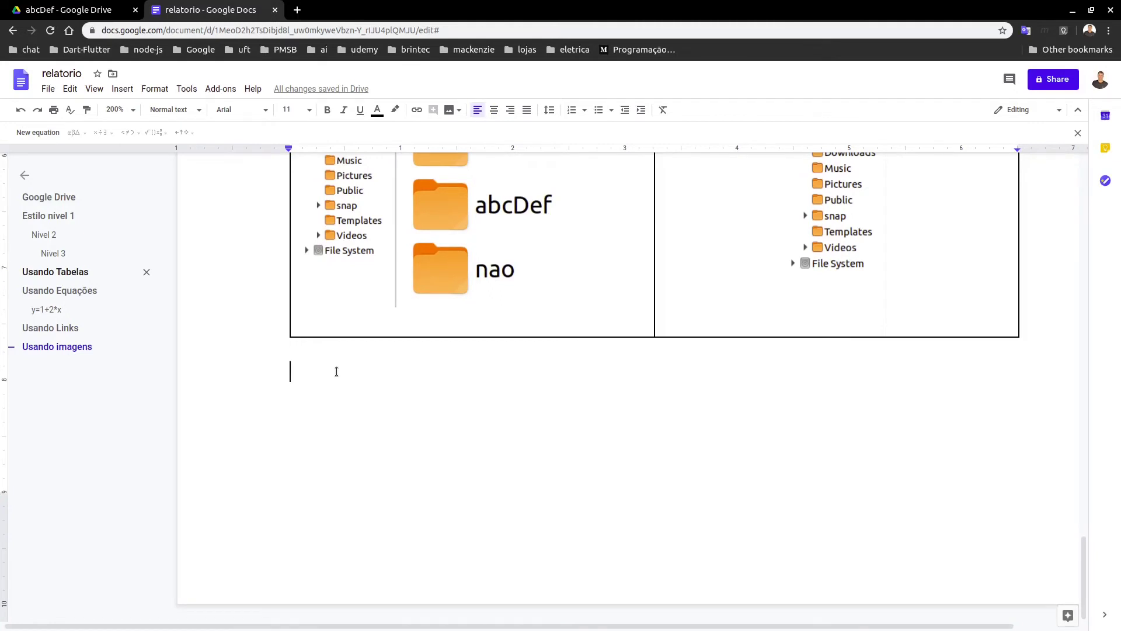
left_click(222, 89)
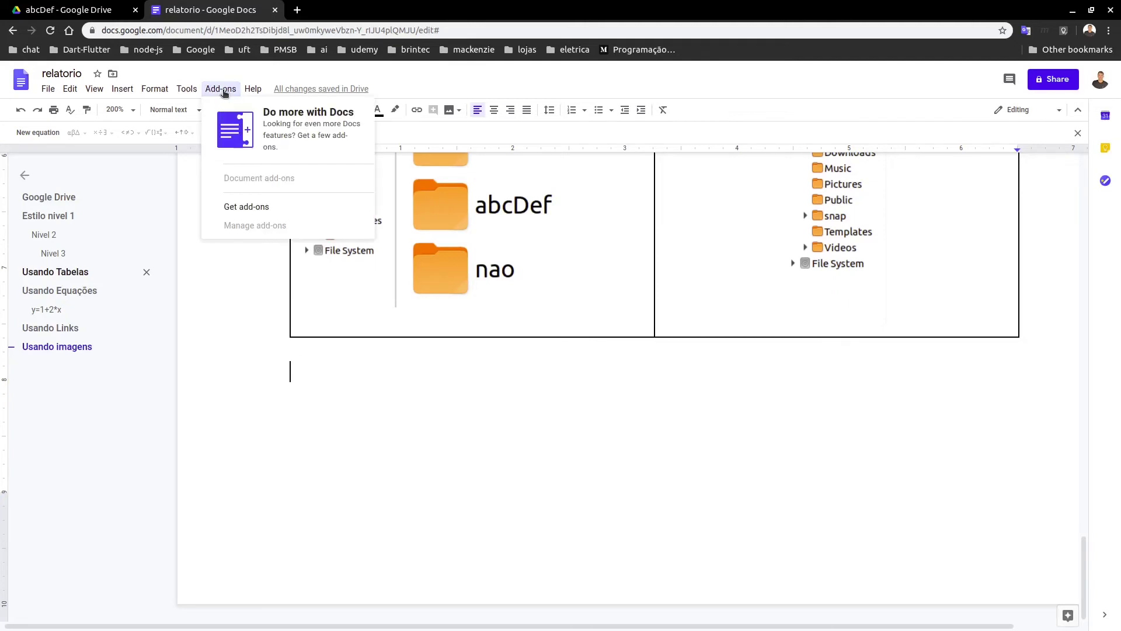
left_click(230, 70)
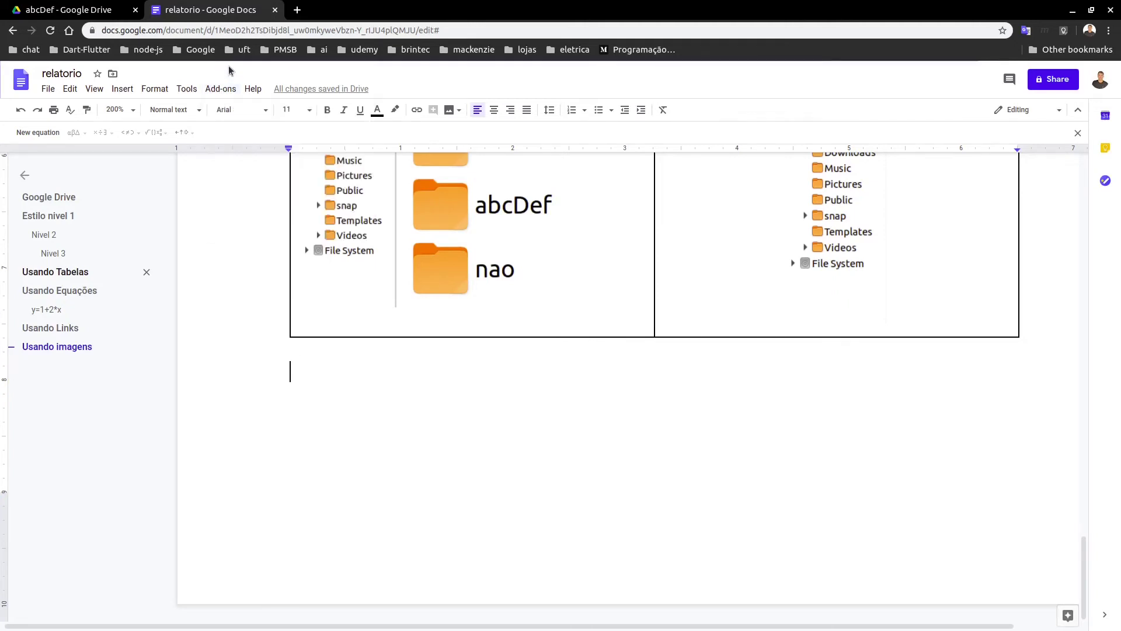
double_click(395, 388)
double_click(351, 366)
left_click(344, 373)
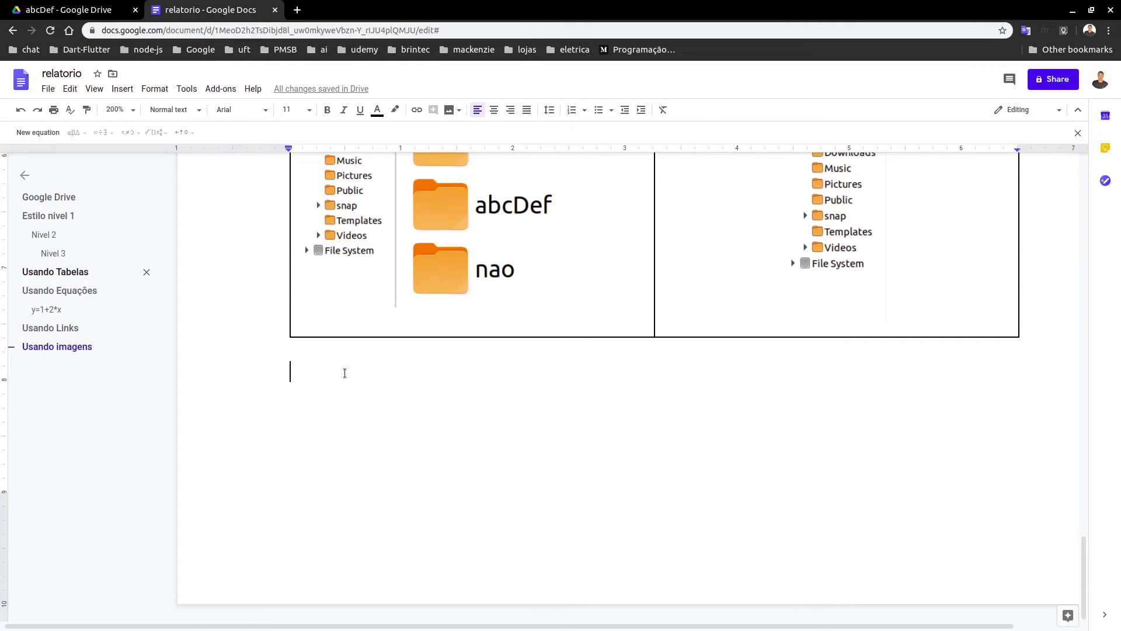
- Add the line "Usando codigo de programação" below the image table
type("Usando codug")
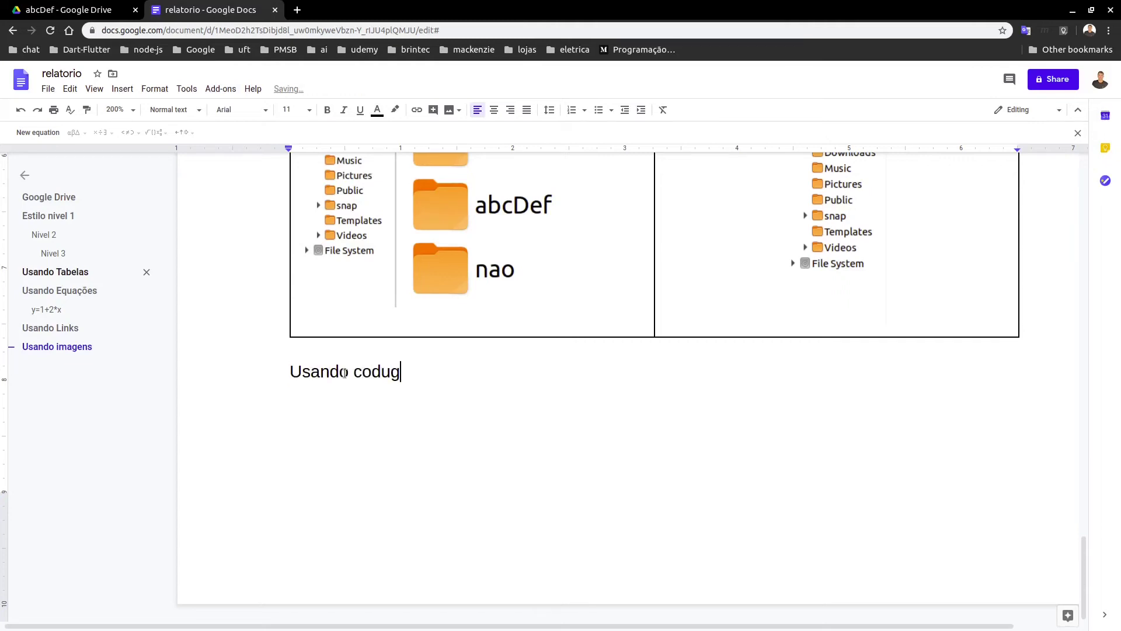
key("BackSpace")
key("BackSpace")
type("igo de program")
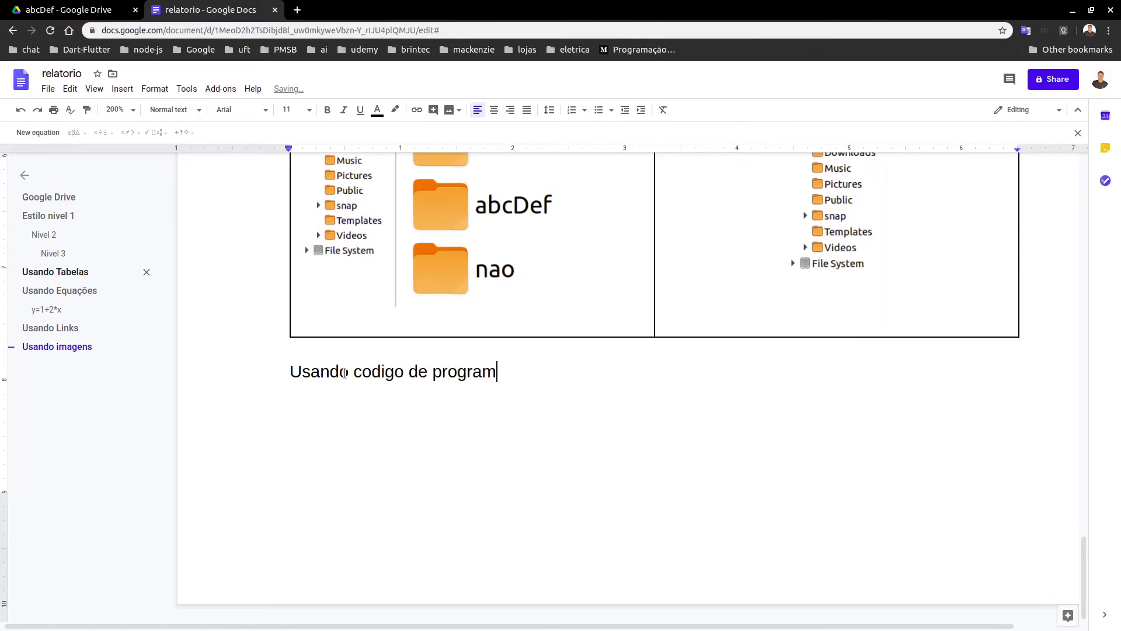
type("ação")
key("Return")
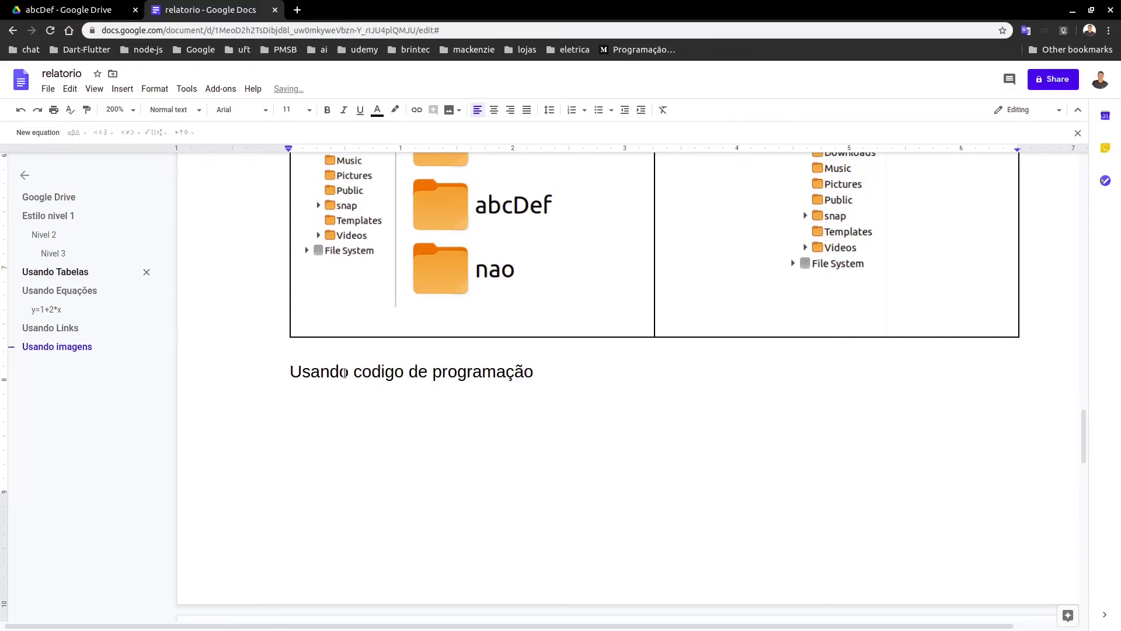
- Write an empty "void main(){ }" function under that line, with a lowercase "v" and a blank line between the braces
type("void main")
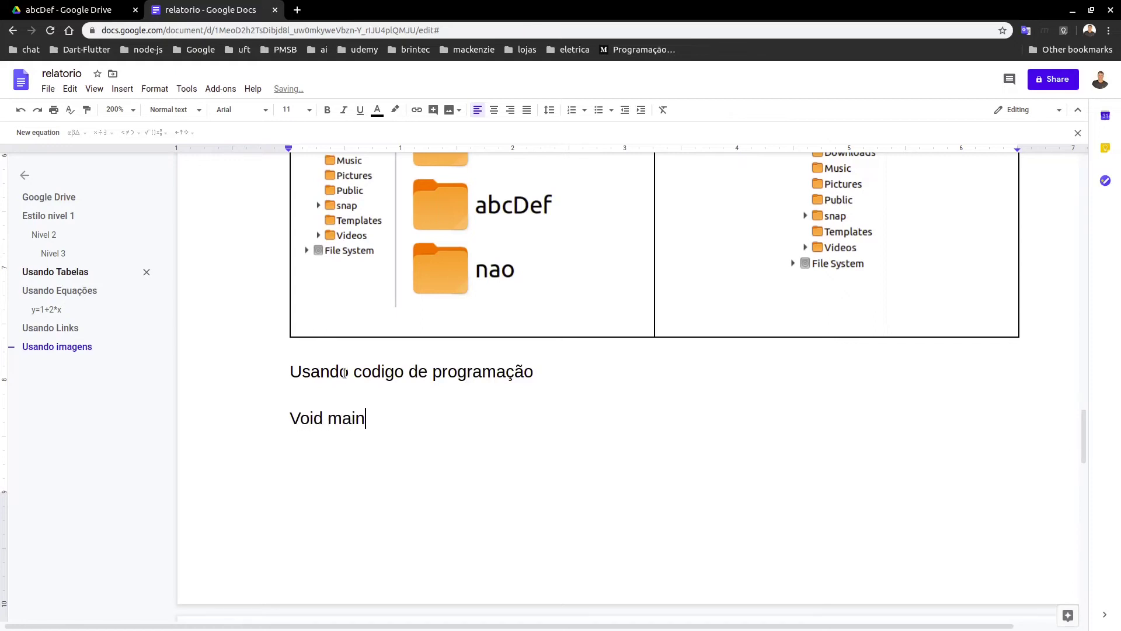
type("(){")
key("Return")
key("Return")
type("}")
key("Up")
key("Up")
key("BackSpace")
type("v")
key("Right")
key("Right")
key("Down")
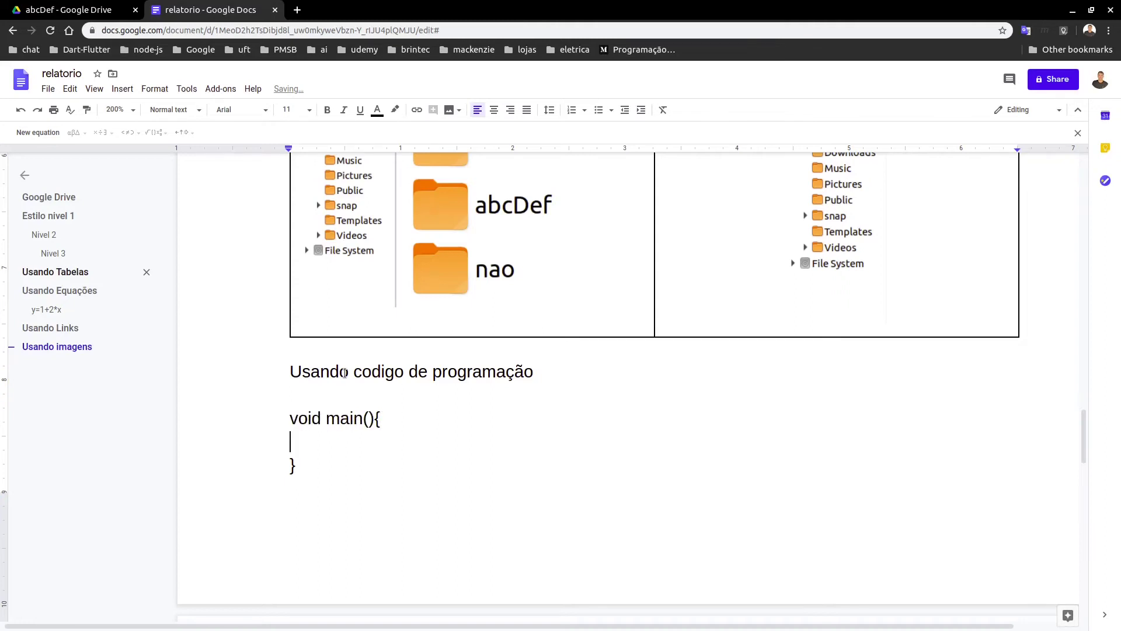
- Add an indented print('') statement with empty quotes inside the main function
type("print()")
key("Left")
type("''")
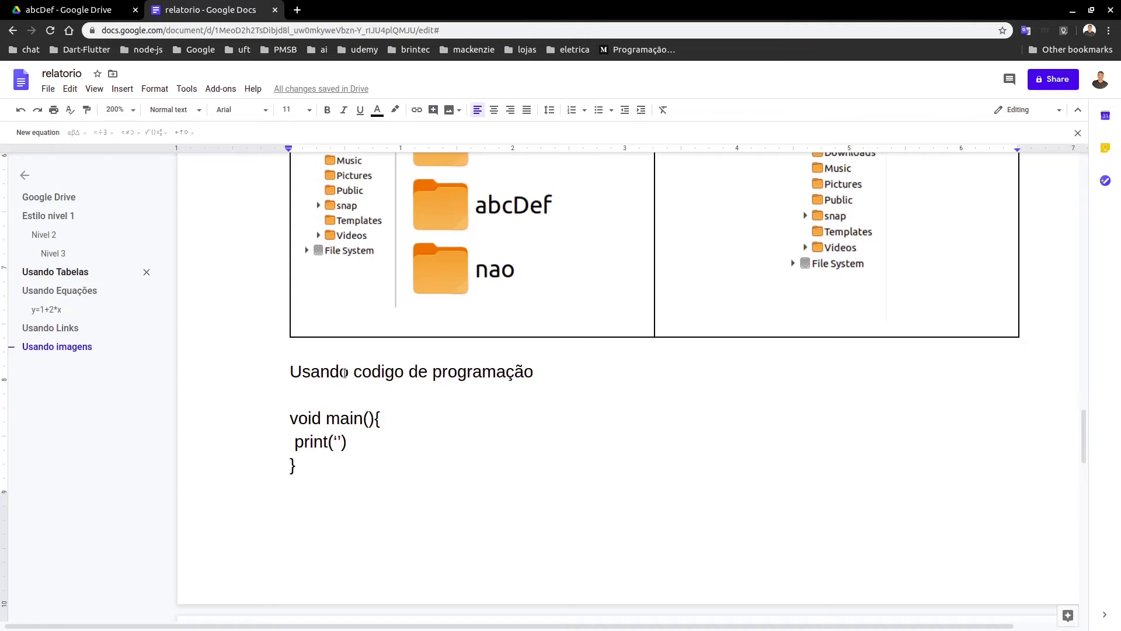
- Insert a page break below the code so that writing continues on a new page
key("Down")
key("ctrl+Return")
key("Up")
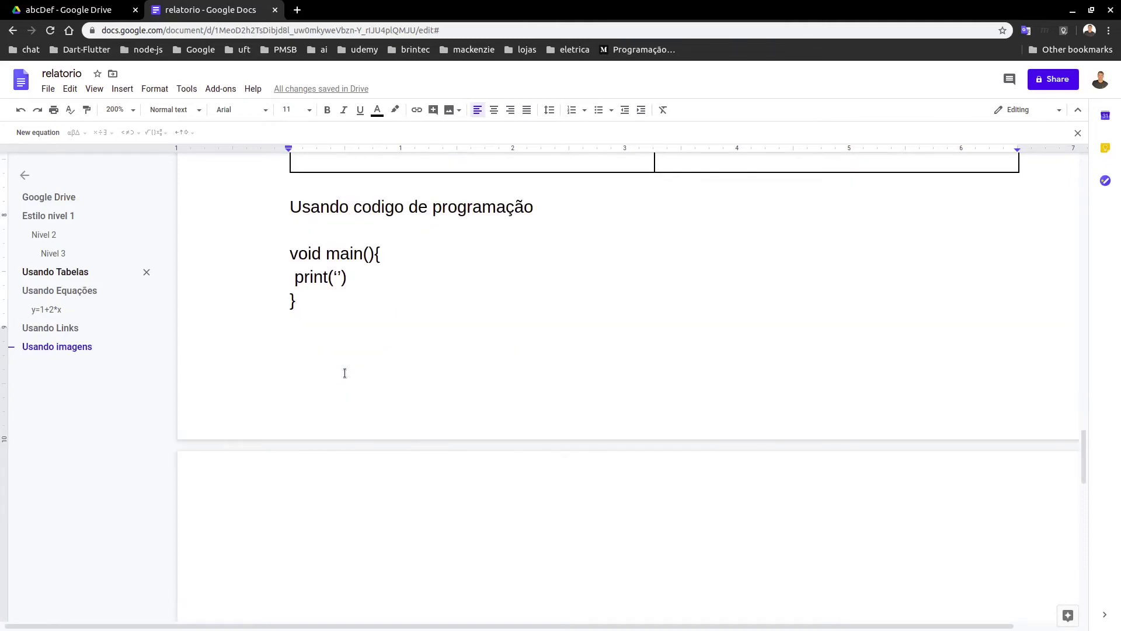
key("ctrl+Return")
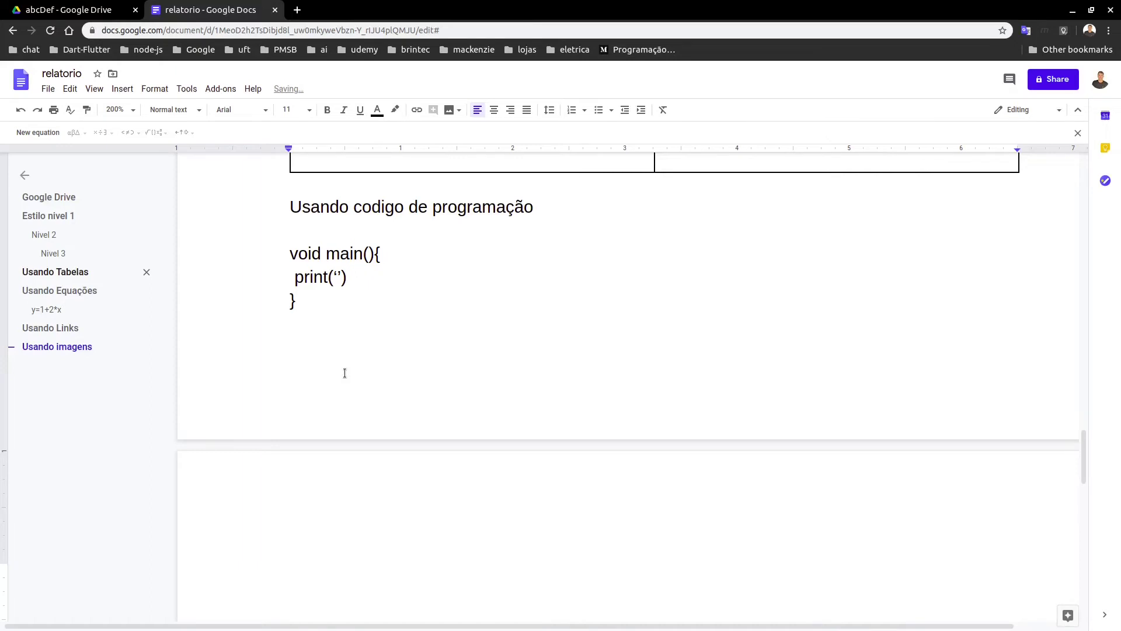
scroll(453, 386, "down", 3)
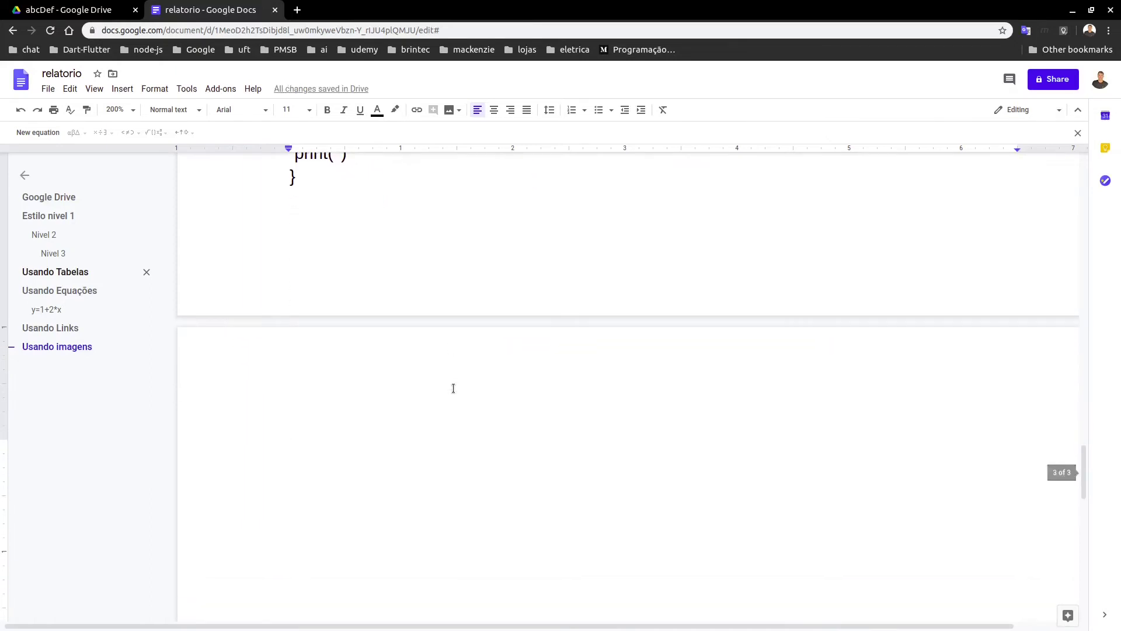
- Enter four quote characters on separate lines of the new page: curly single, curly double, straight single and backtick
type("'")
key("Return")
type("\"")
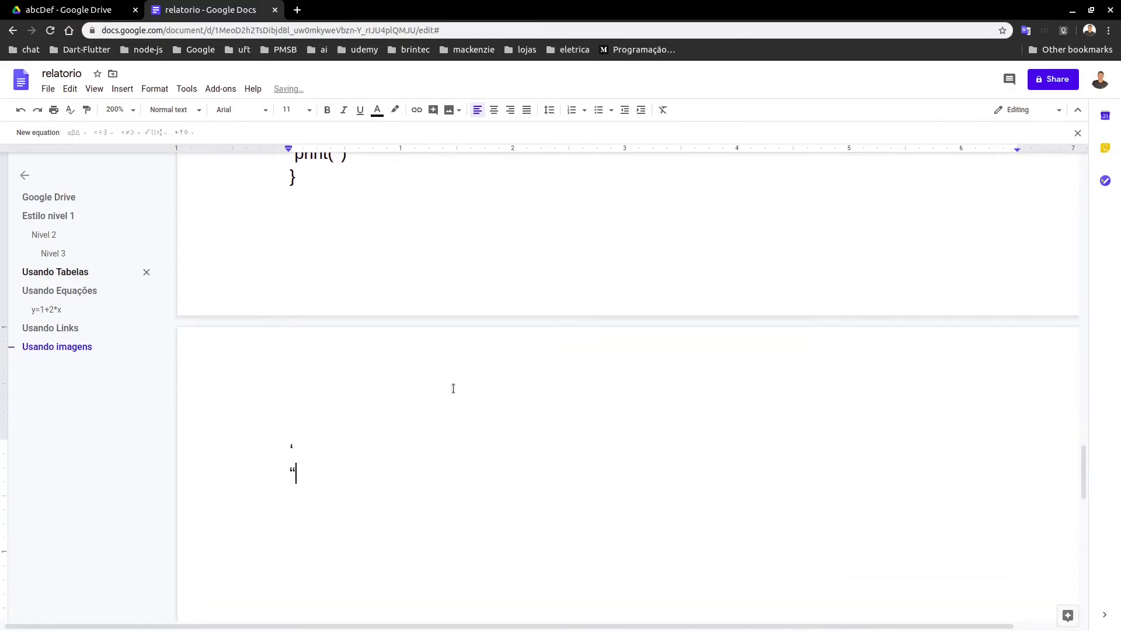
key("Return")
type("'")
key("Return")
type("`")
key("BackSpace")
type("`")
- Highlight the straight quote, select all four quote lines, and compare them with the quotes in the print statement
key("shift+Left")
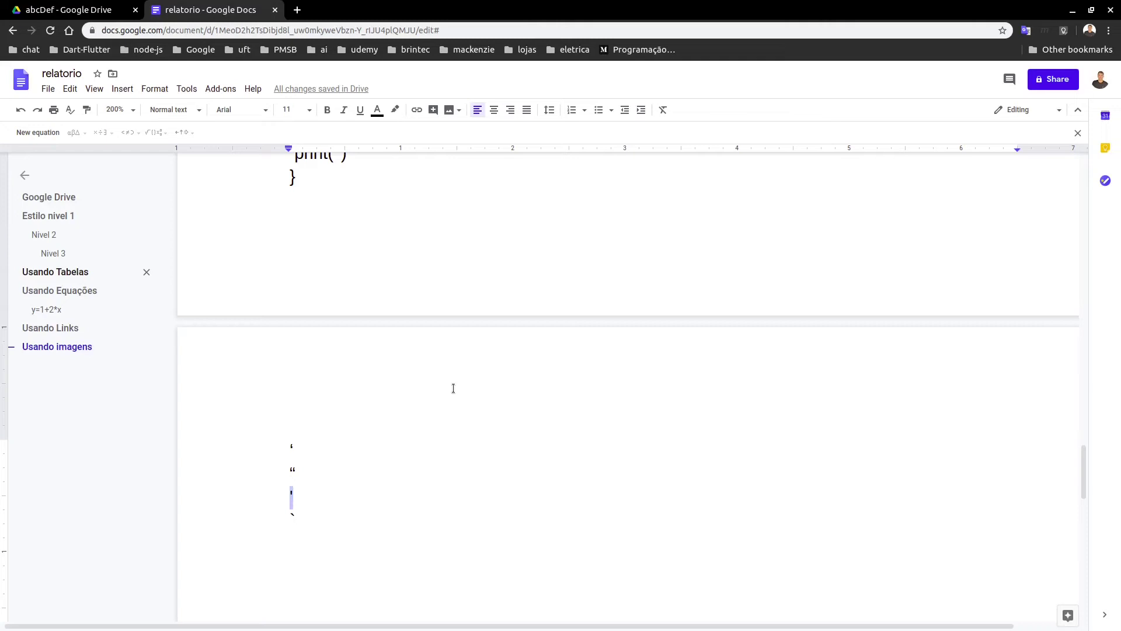
key("Down")
key("Up")
key("Up")
key("Down")
left_click_drag(330, 525, 283, 455)
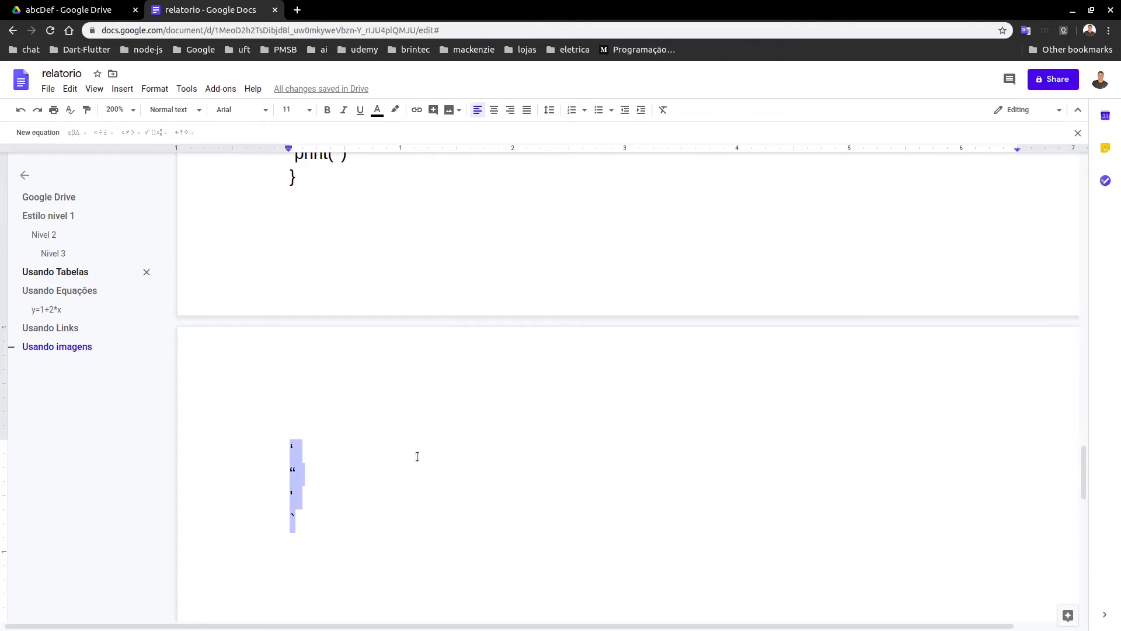
scroll(417, 456, "up", 3)
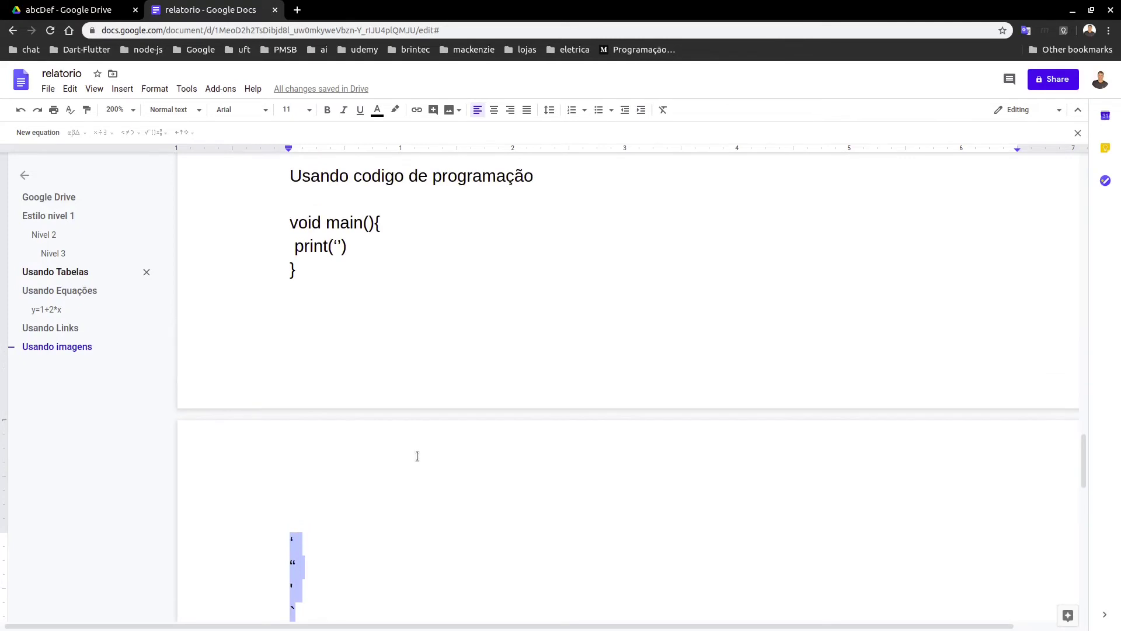
- Delete the four sample quote lines and replace the curly quotes in the print statement with straight single quotes
key("BackSpace")
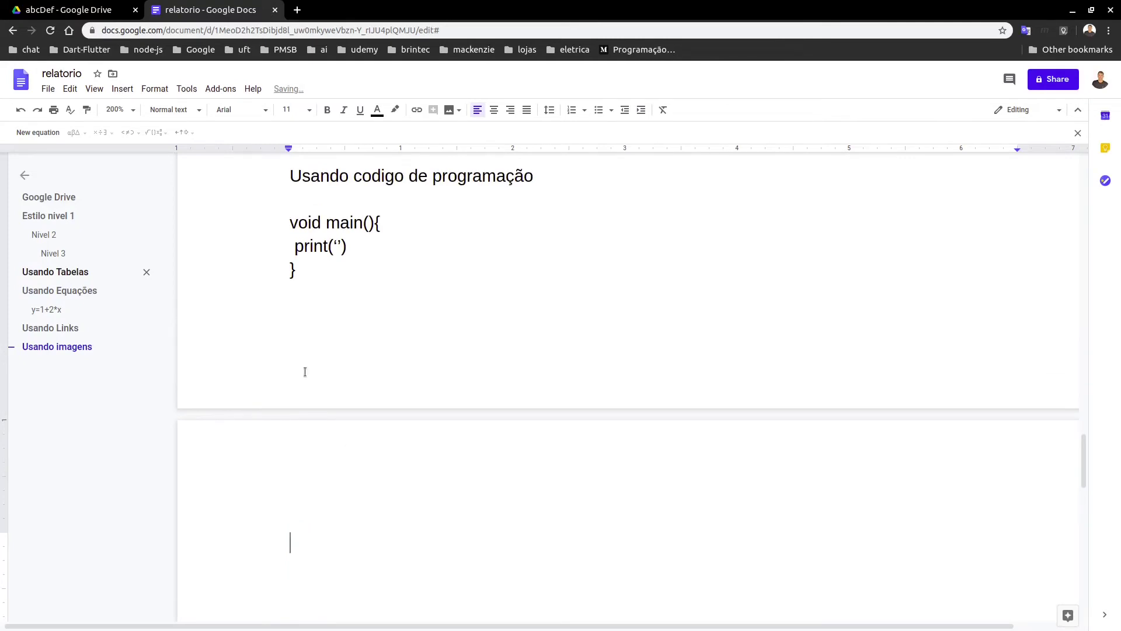
left_click(333, 246)
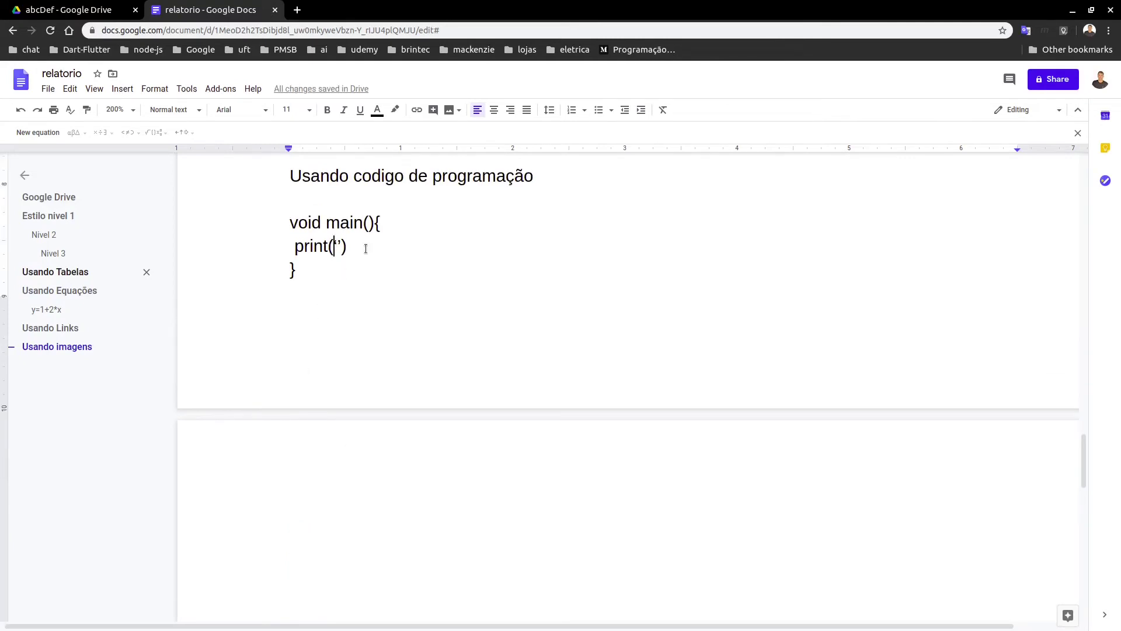
key("Delete")
key("Delete")
type("`")
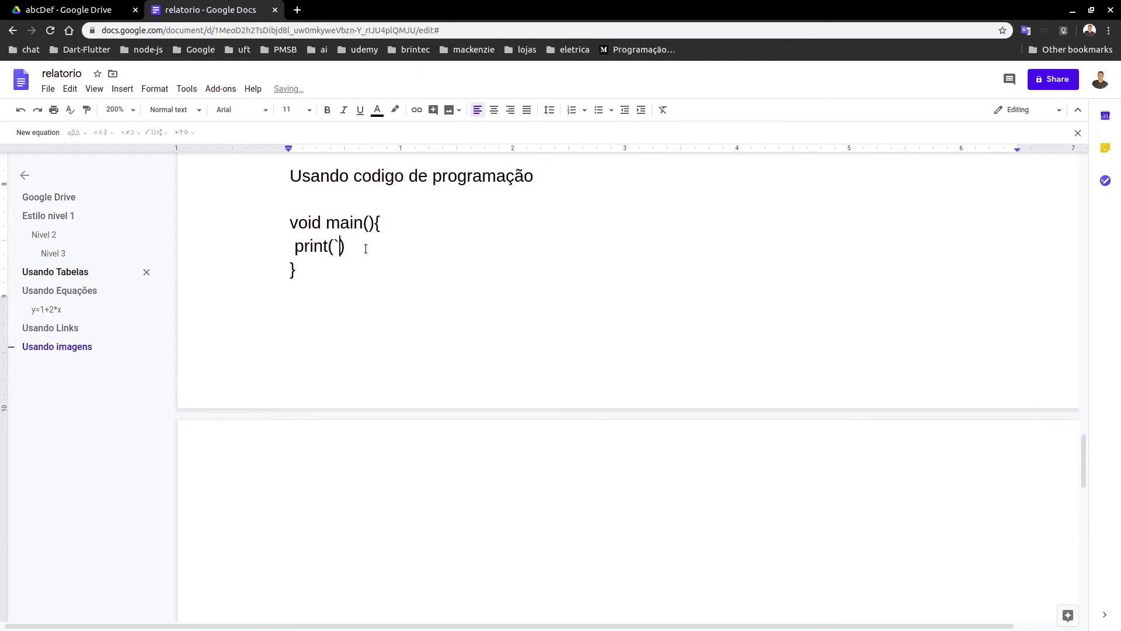
key("BackSpace")
type("\"")
- Complete the print statement with the text Olá Mundo. between the quotes and a closing semicolon
key("End")
type(";Ola")
key("BackSpace")
type("á Munod")
key("BackSpace")
key("BackSpace")
type("do.")
- Highlight the whole main function to review the code as plain text
scroll(361, 390, "up", 2)
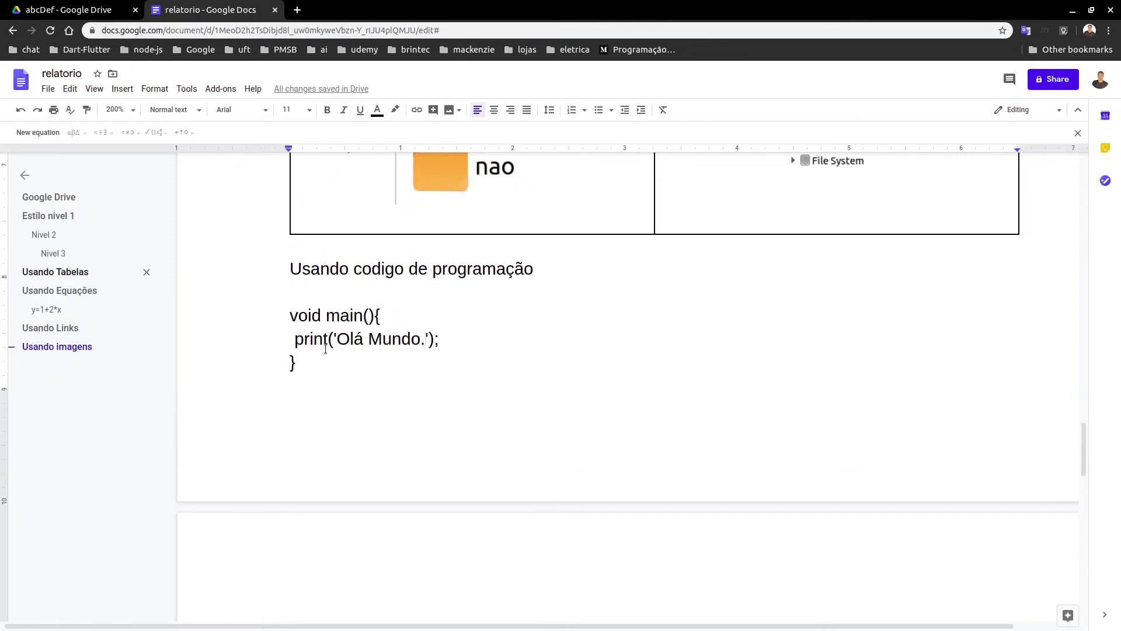
double_click(330, 383)
left_click_drag(314, 365, 266, 325)
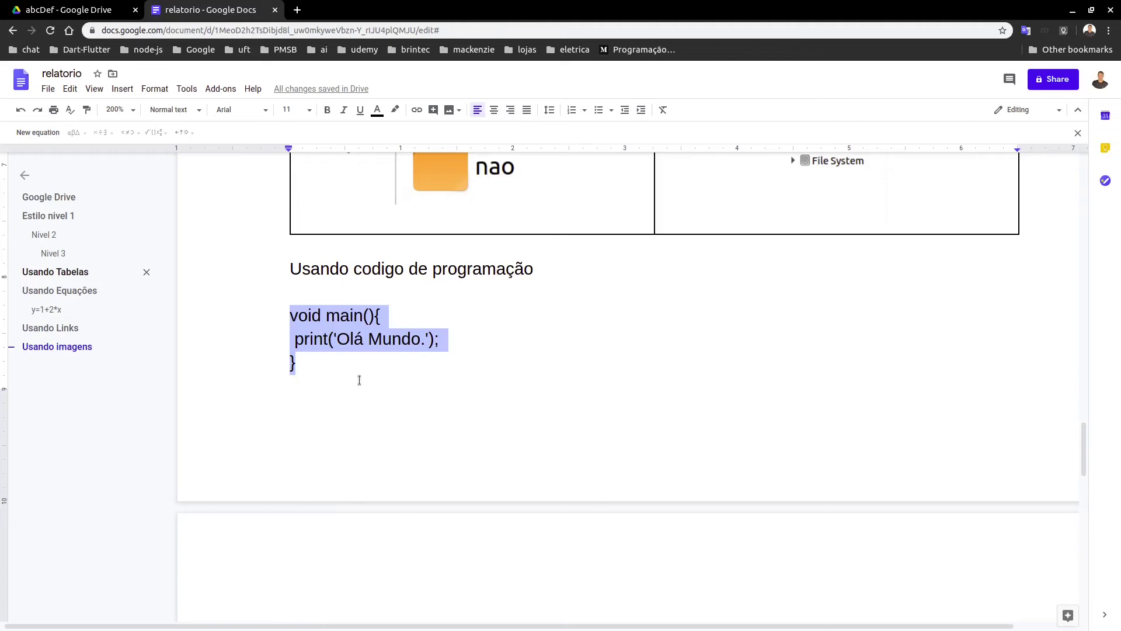
left_click(362, 379)
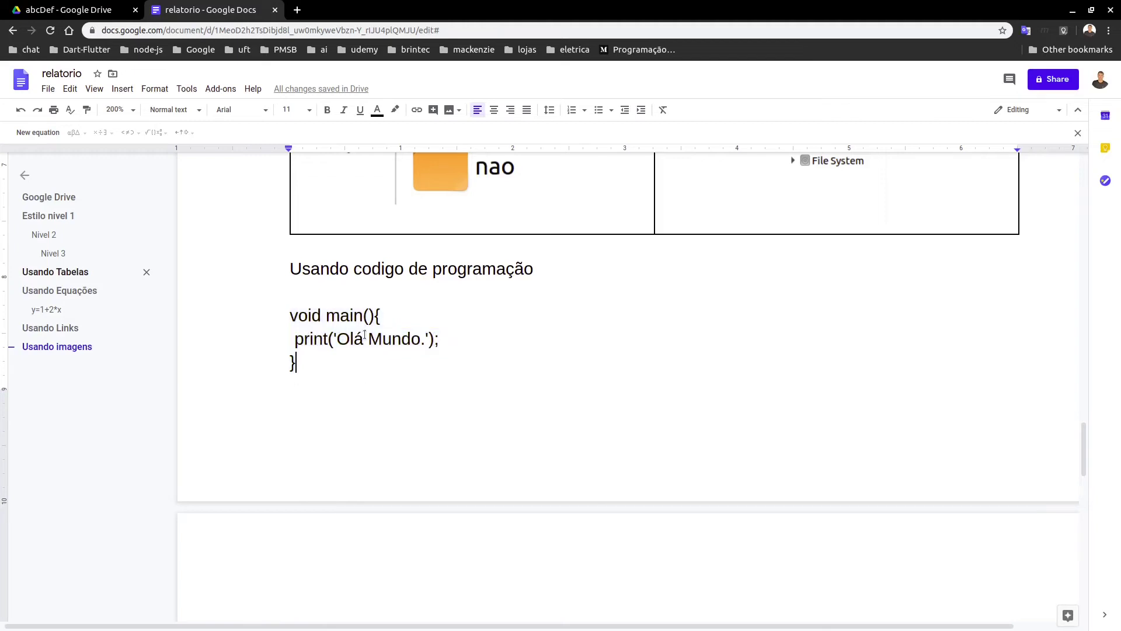
left_click(354, 293)
- Search the add-on marketplace for "code" and open the details page of the Code Blocks add-on
left_click(220, 91)
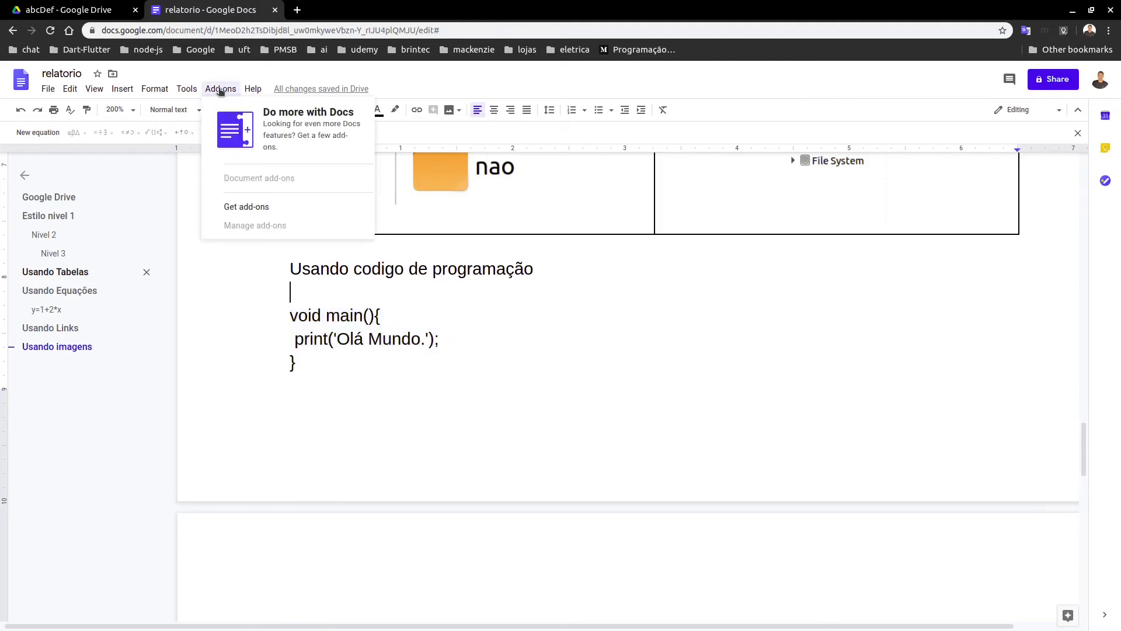
left_click(268, 210)
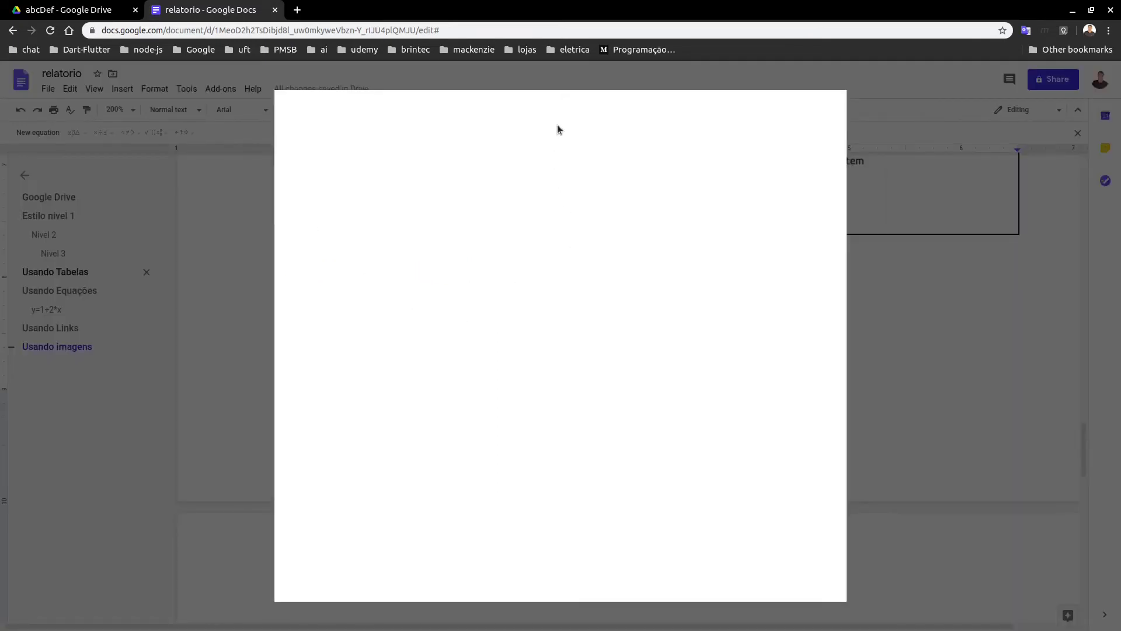
left_click(585, 108)
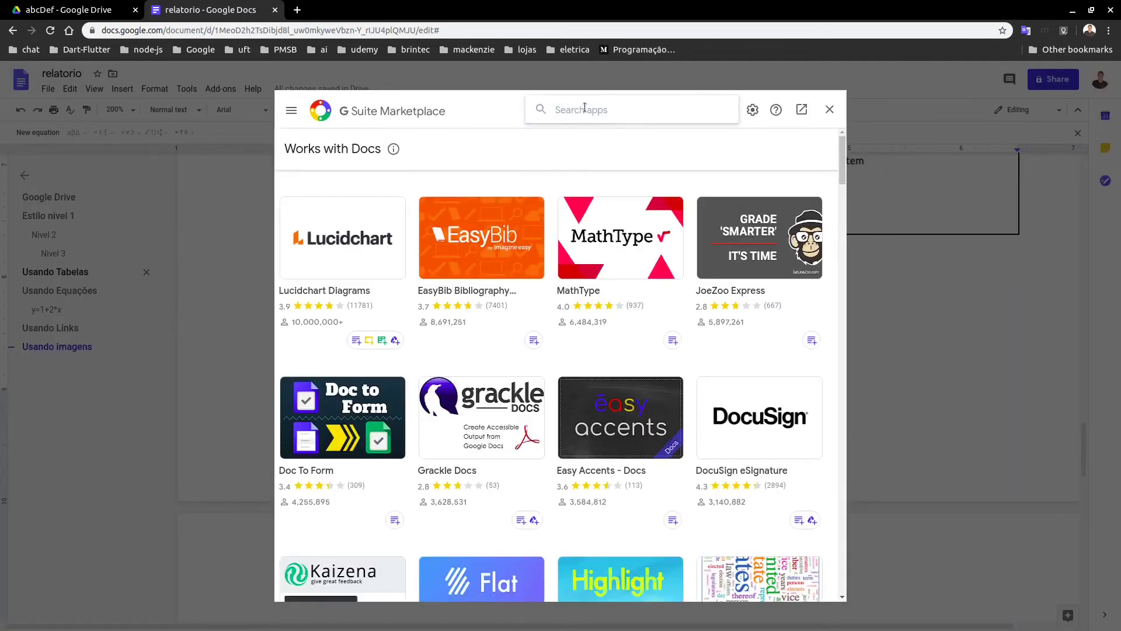
type("code")
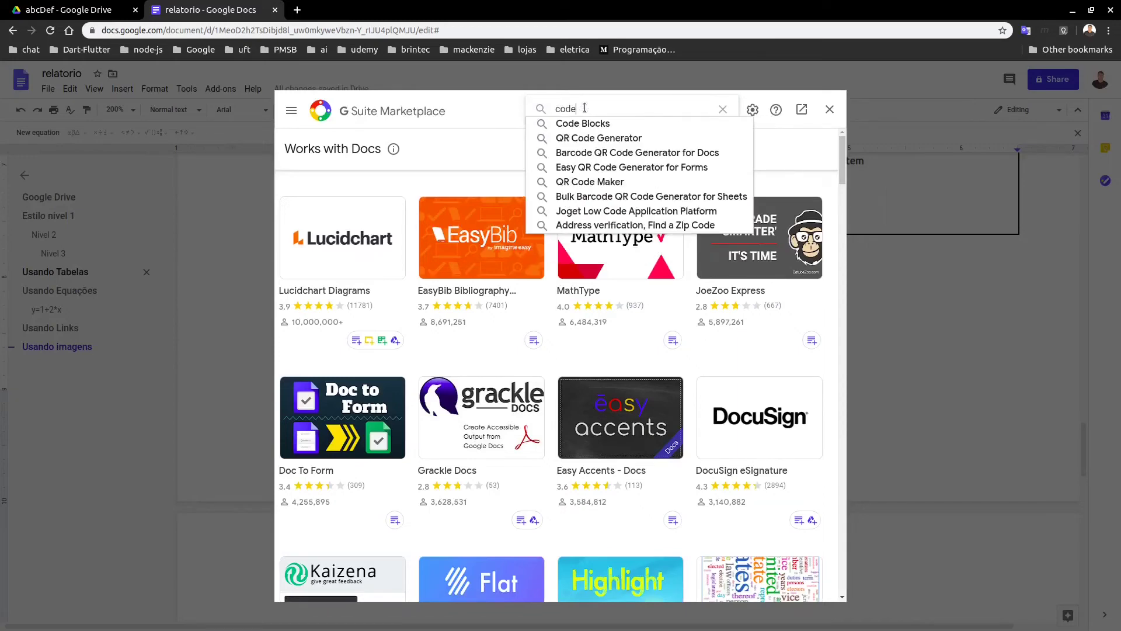
left_click(590, 122)
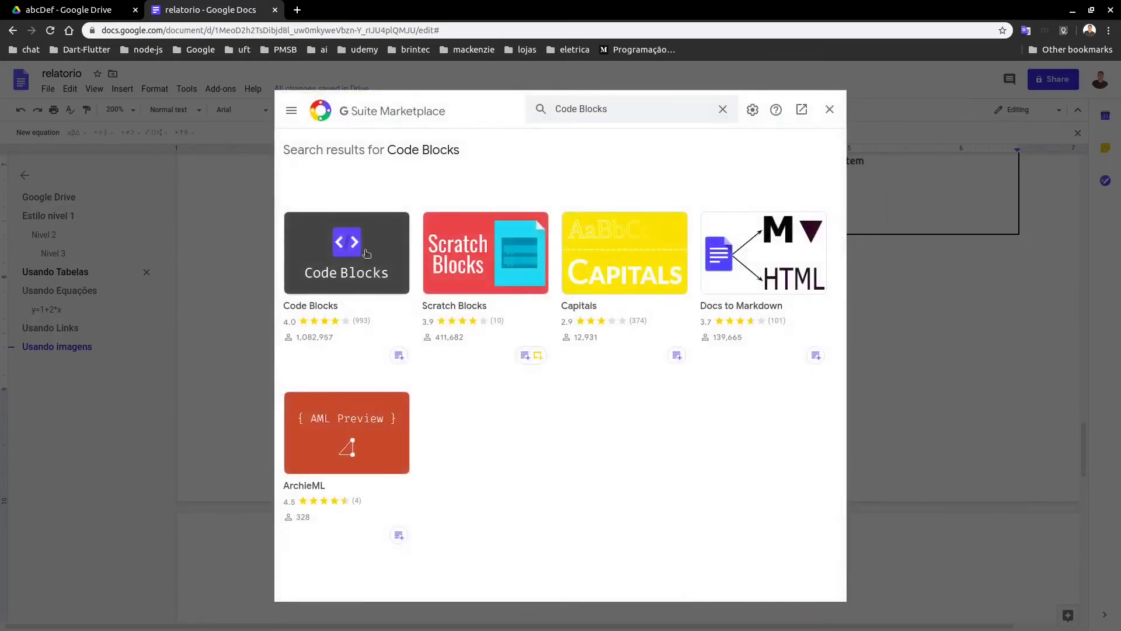
left_click(359, 253)
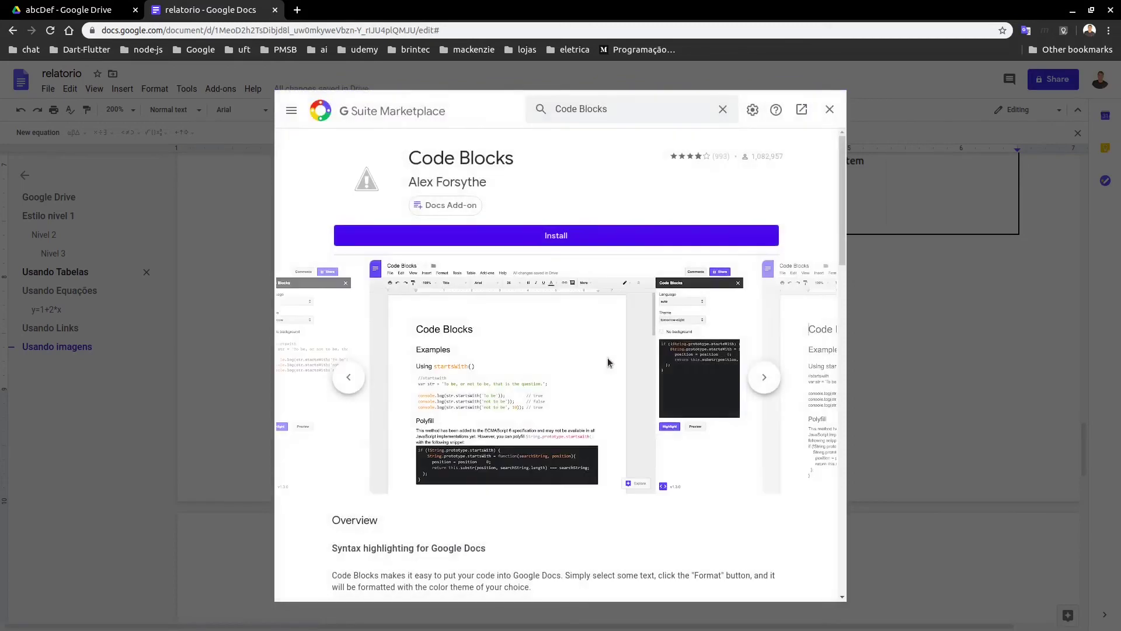
- Install the Code Blocks add-on, granting it access to the Google account, and return to the document
left_click(580, 240)
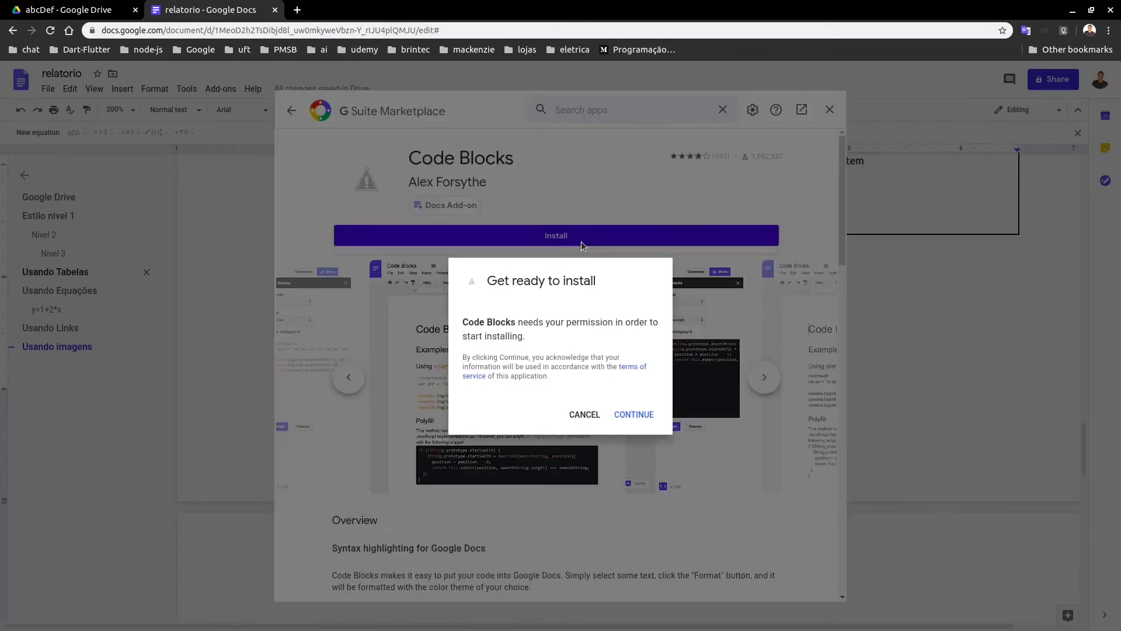
left_click(629, 415)
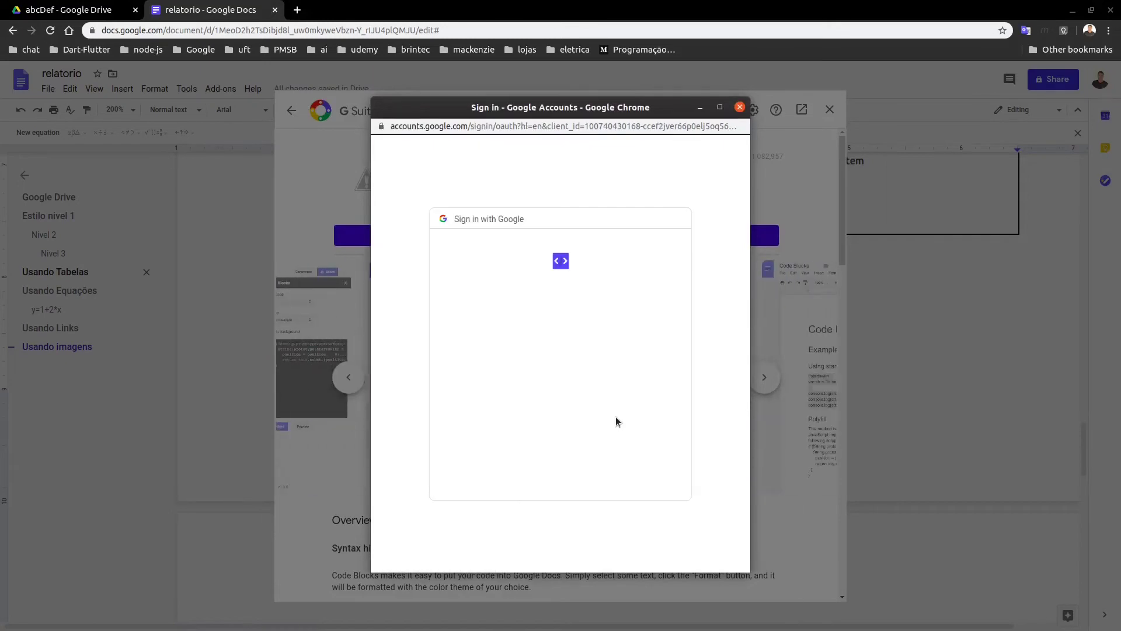
left_click(579, 359)
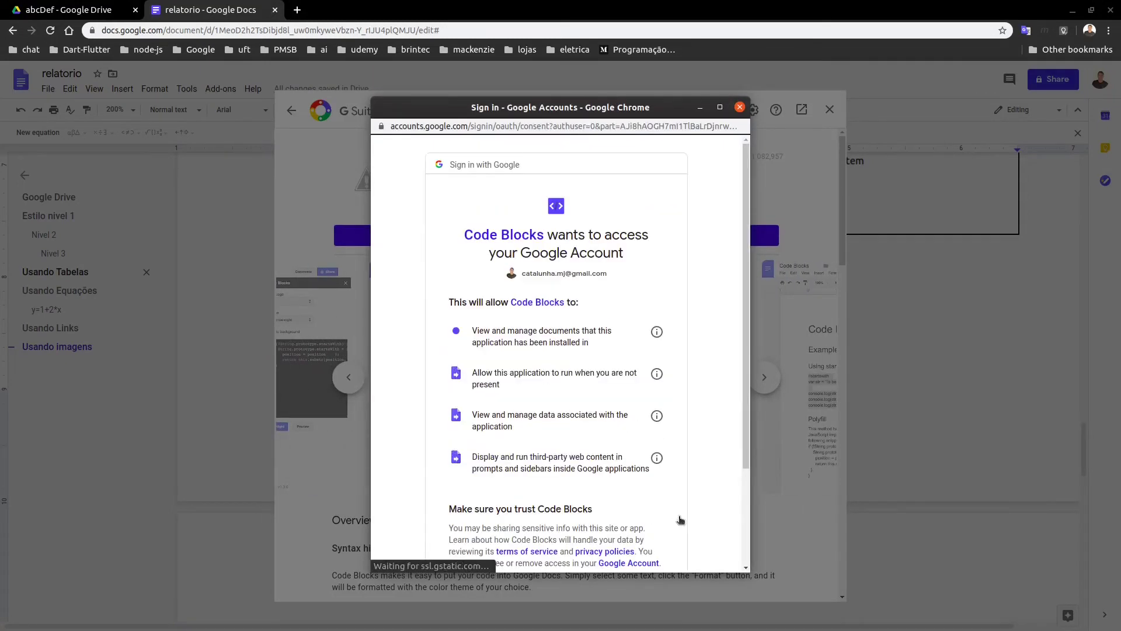
scroll(656, 438, "down", 5)
left_click(637, 487)
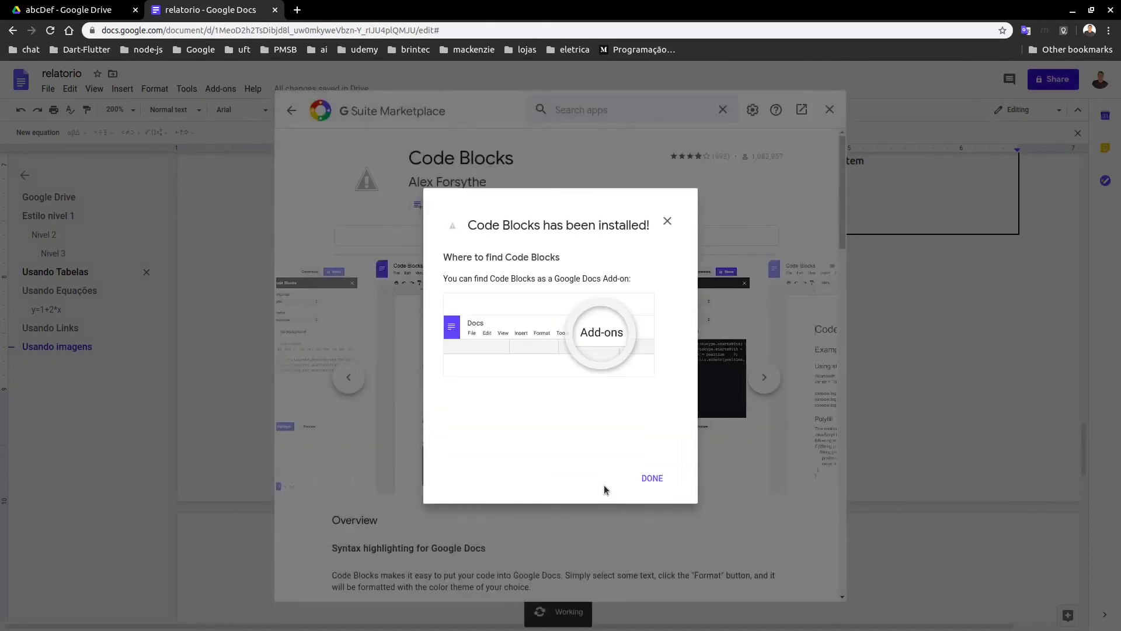
left_click(652, 479)
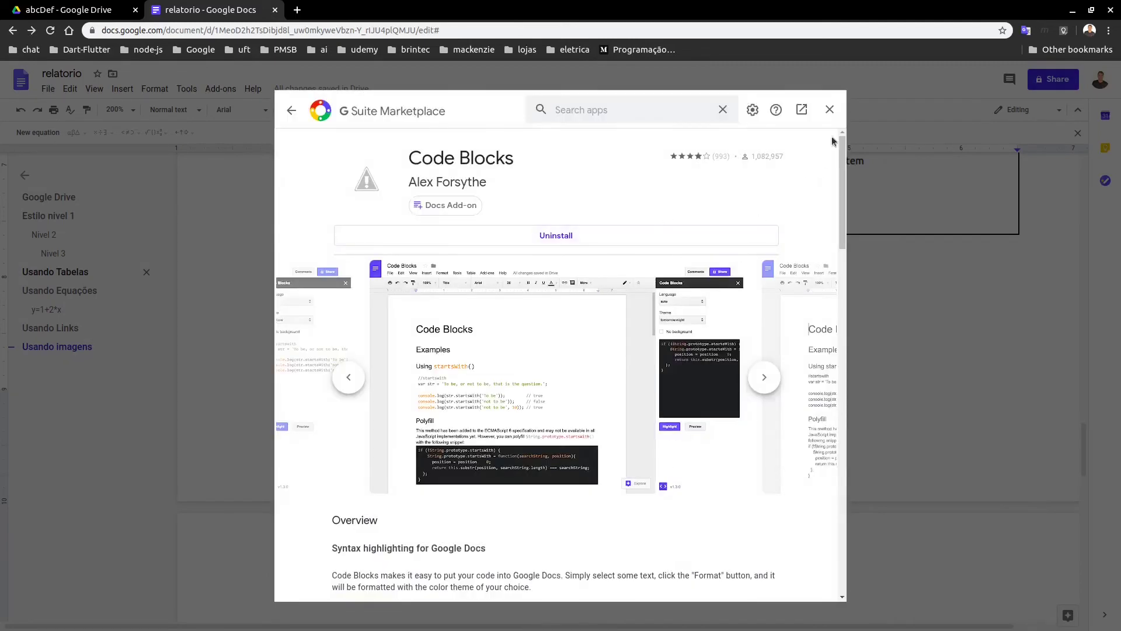
left_click(829, 109)
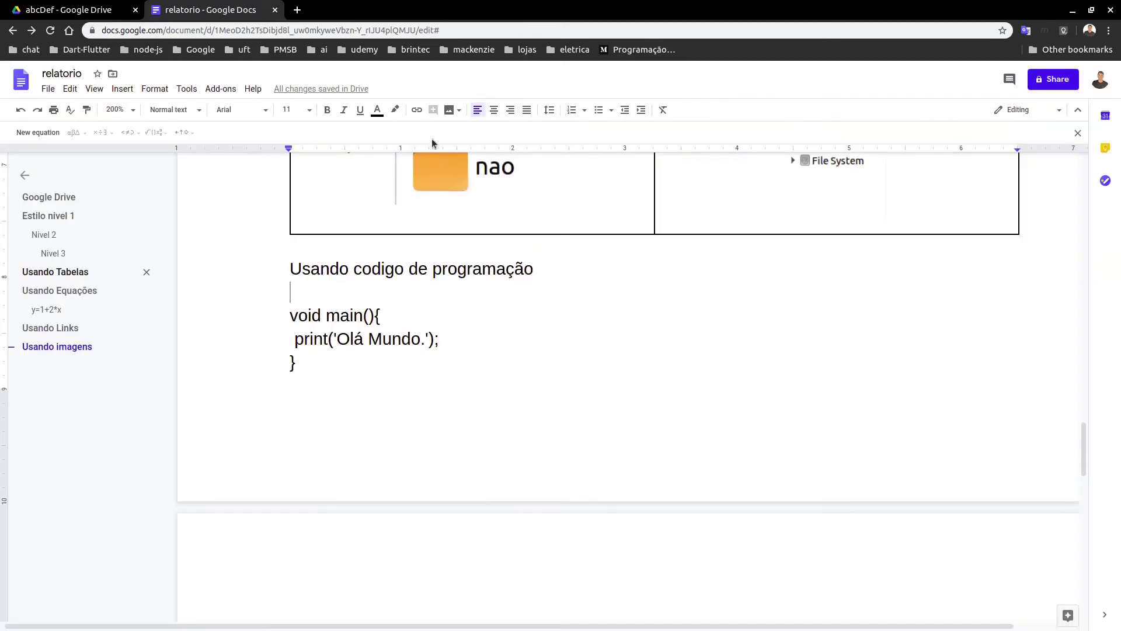
- Start Code Blocks with the whole main function selected and set the language to dart
left_click_drag(306, 363, 262, 315)
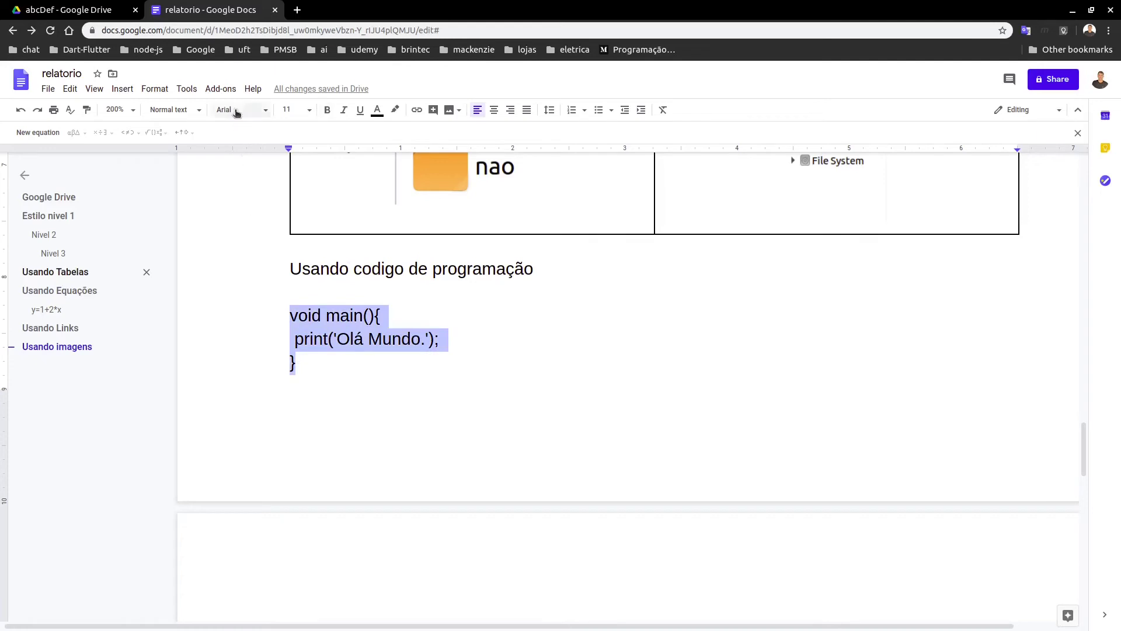
left_click(222, 89)
mouse_move(257, 143)
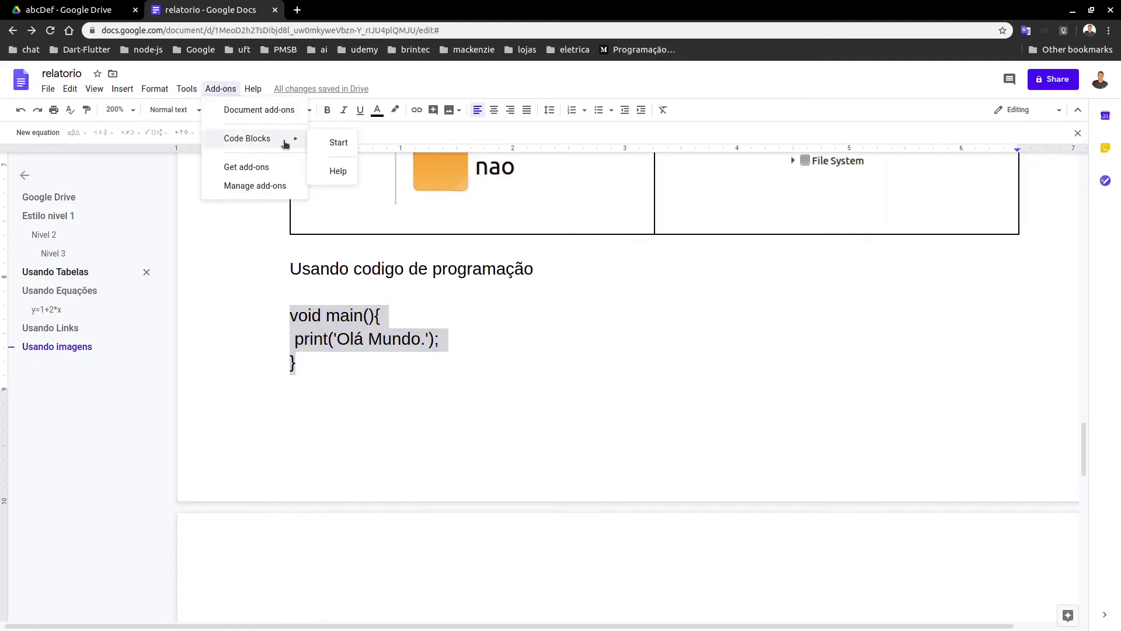
left_click(337, 147)
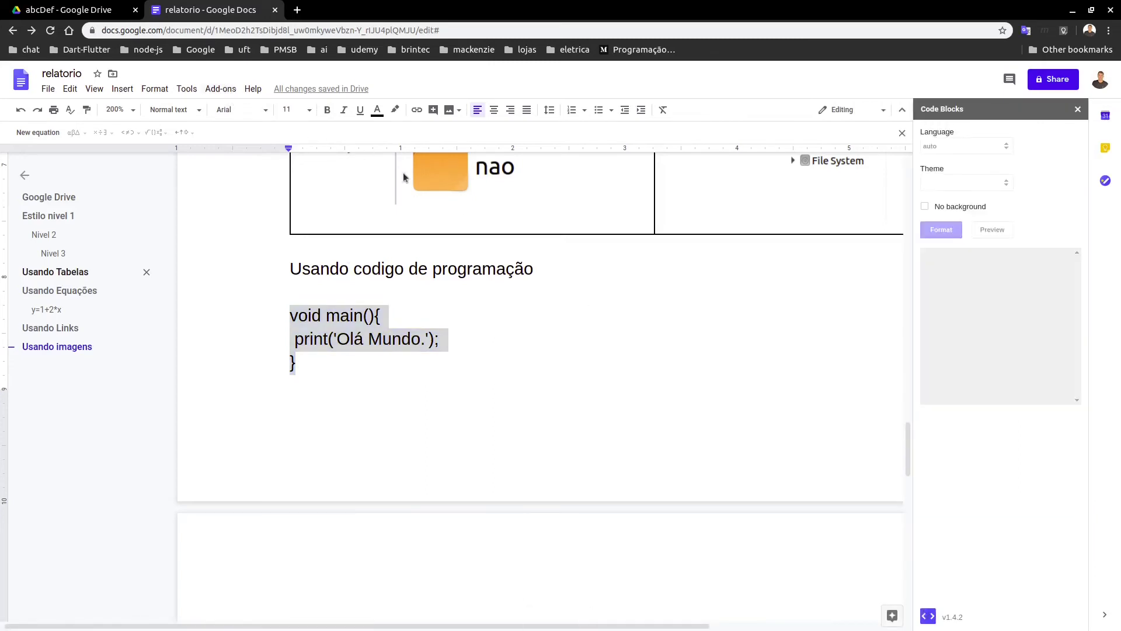
left_click(1001, 150)
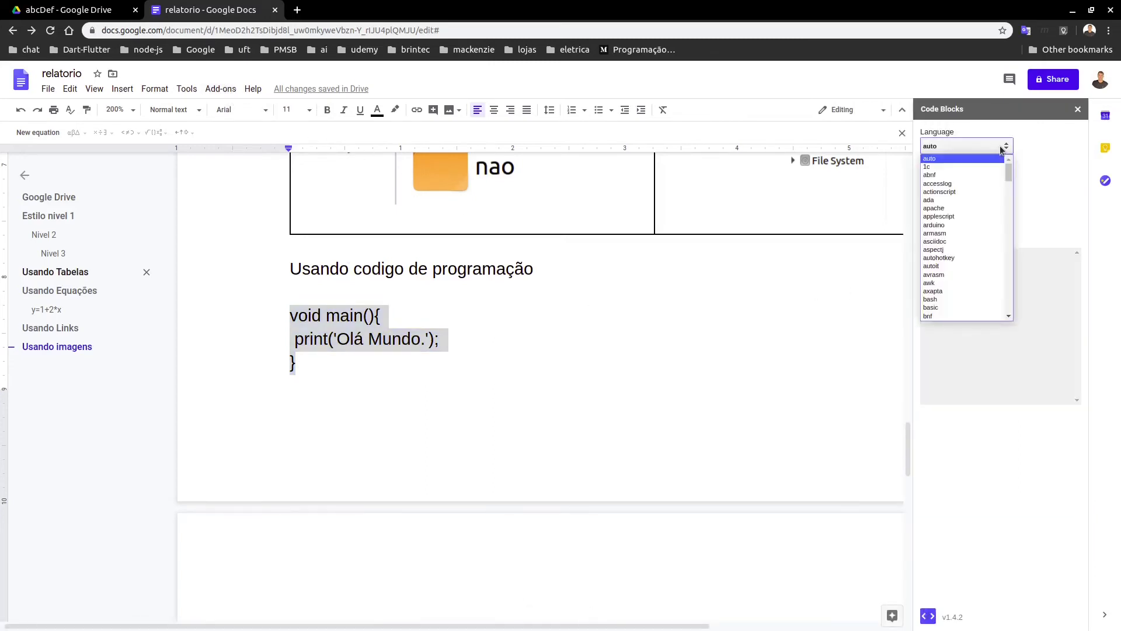
scroll(983, 272, "down", 3)
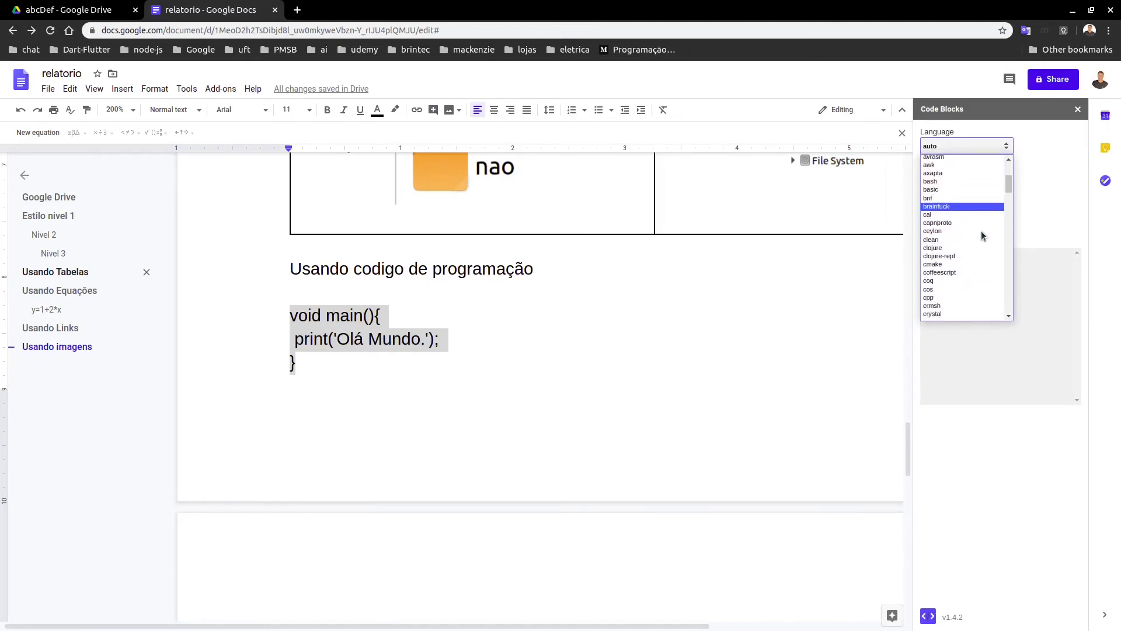
scroll(981, 230, "down", 4)
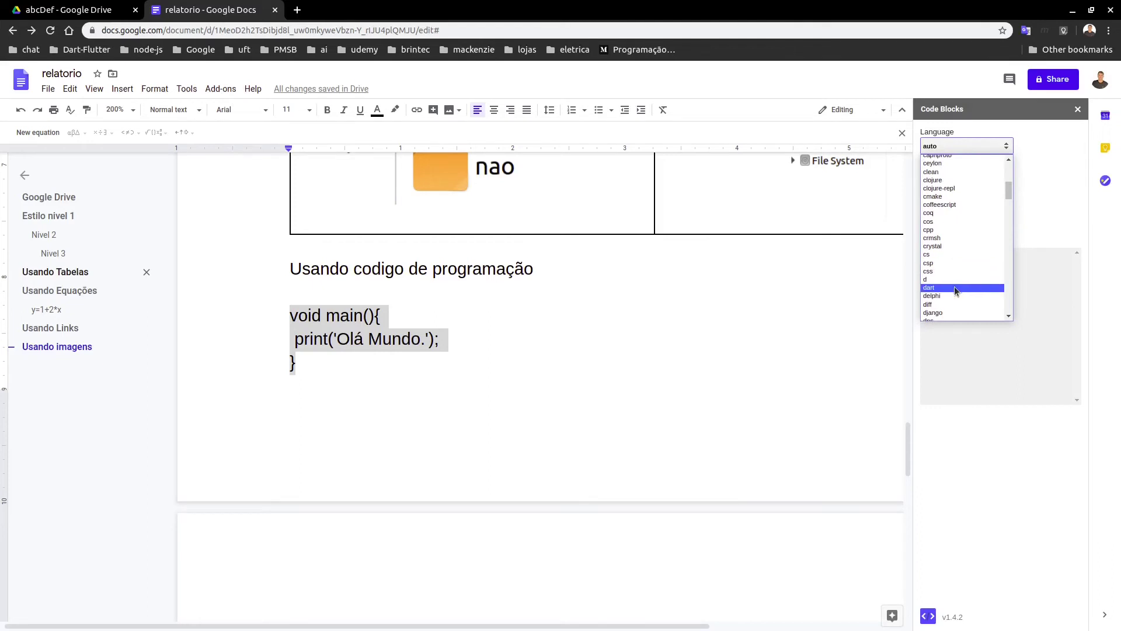
left_click(954, 287)
- Set the code theme to vs and format the selected main function with it
left_click(988, 184)
scroll(981, 263, "down", 15)
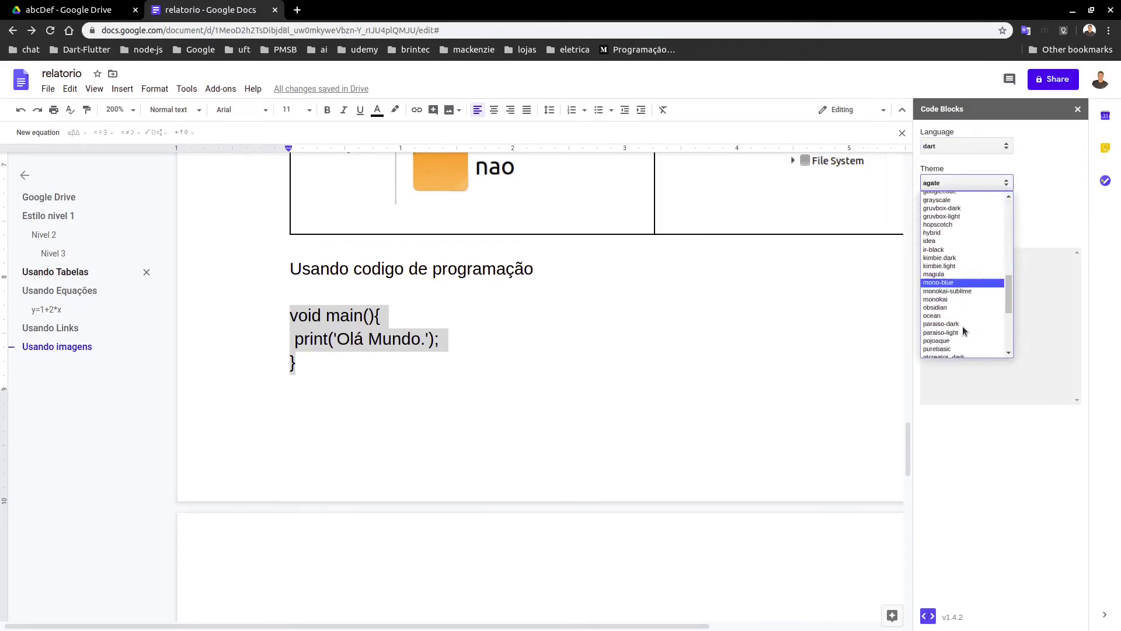
left_click(955, 313)
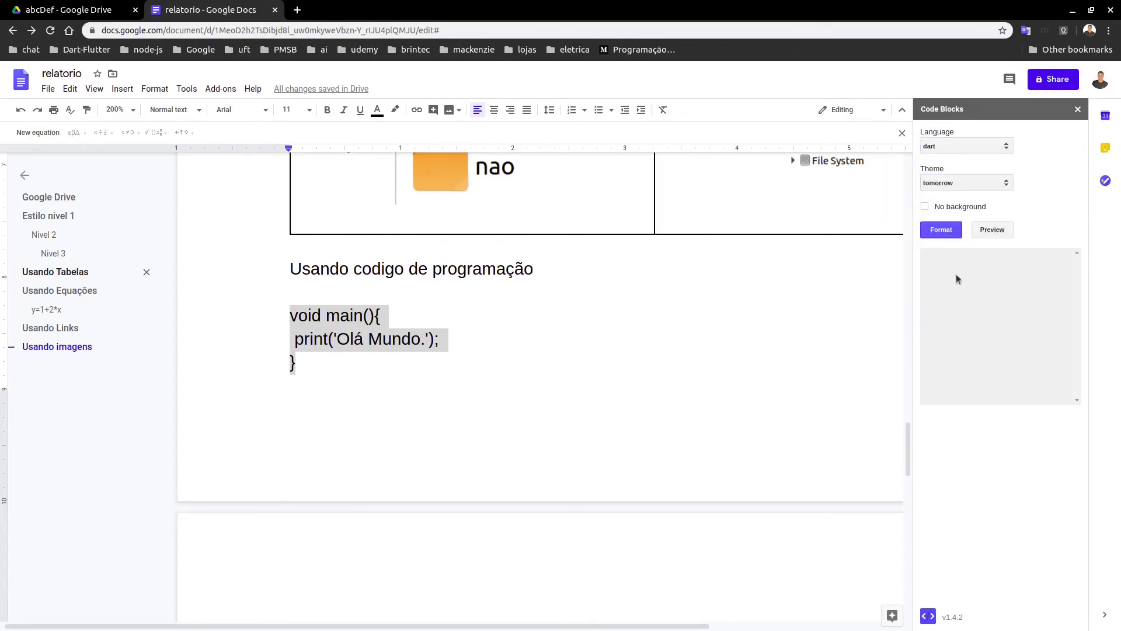
left_click(967, 182)
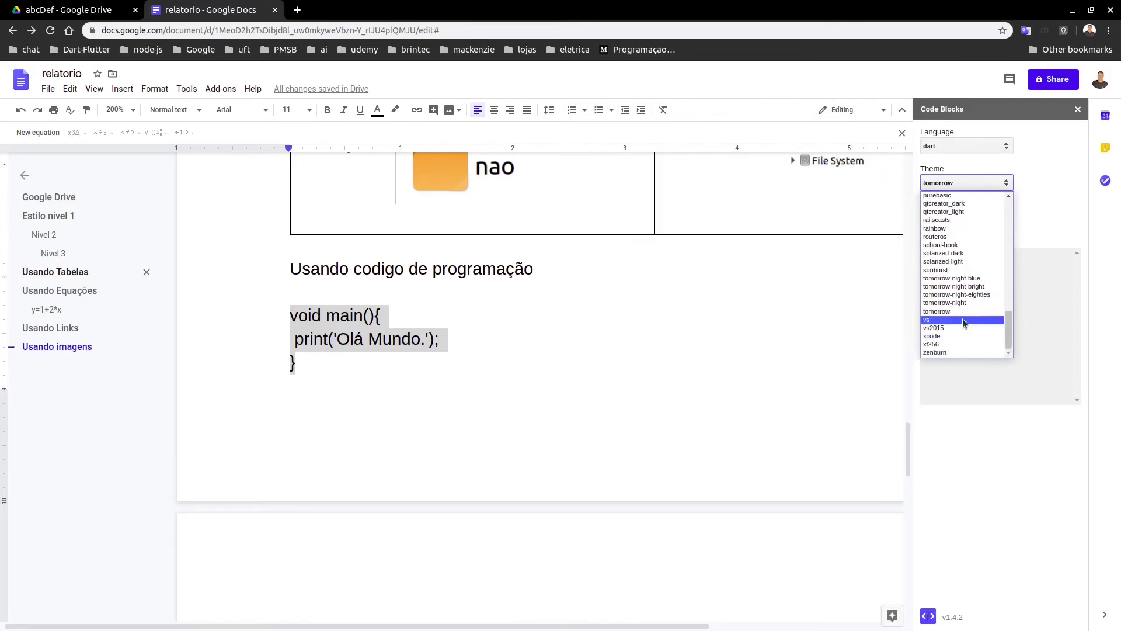
left_click(963, 319)
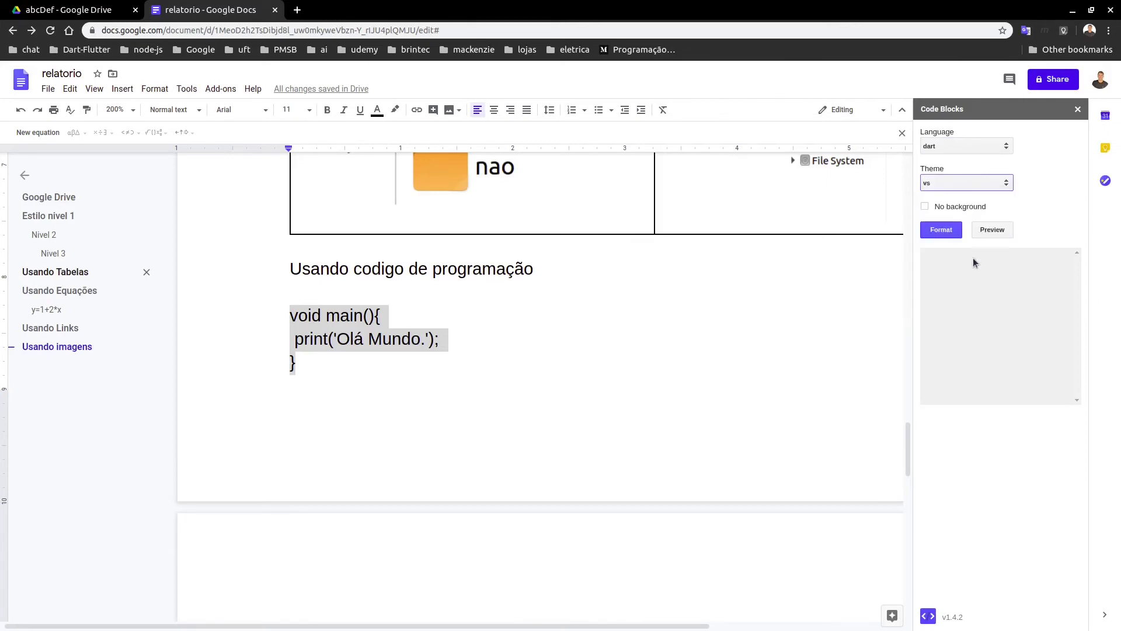
left_click(947, 232)
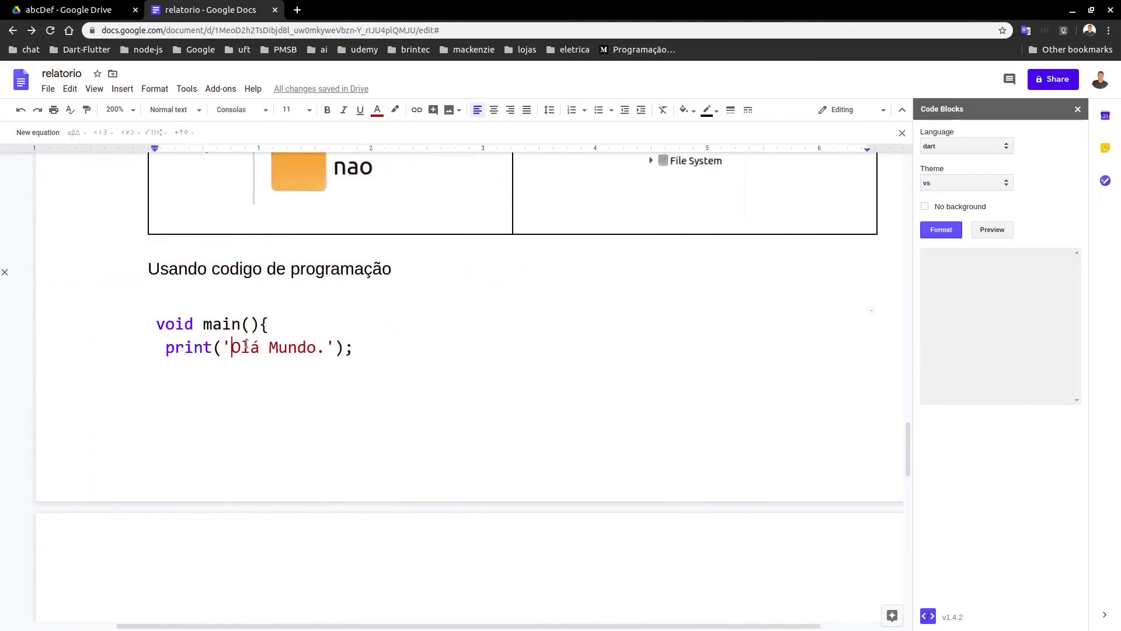
- Insert blank lines between the "Usando codigo de programação" line and the code block to move the code to the next page
left_click(226, 295)
key("ctrl+z")
key("ctrl+z")
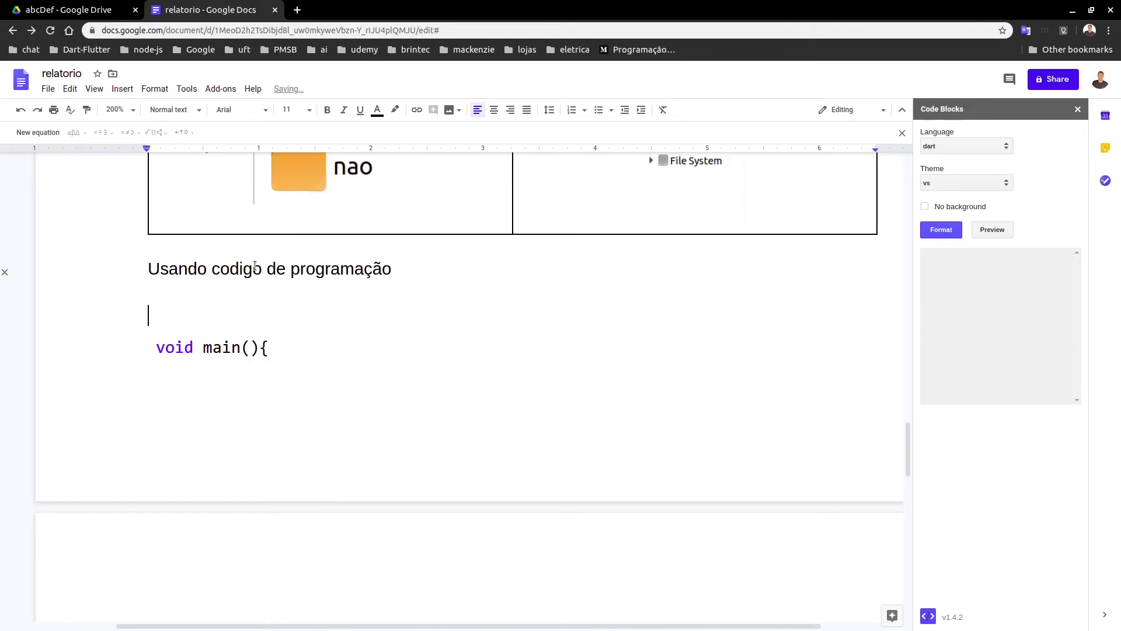
- Apply the Heading 1 style to the "Usando codigo de programação" line
left_click(354, 268)
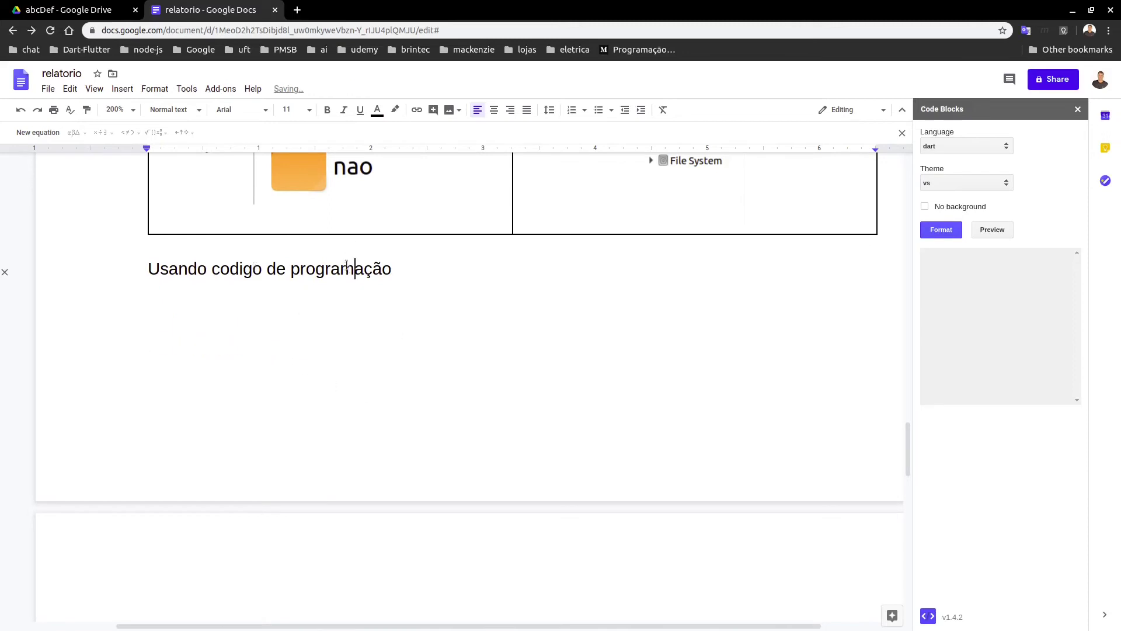
left_click(193, 111)
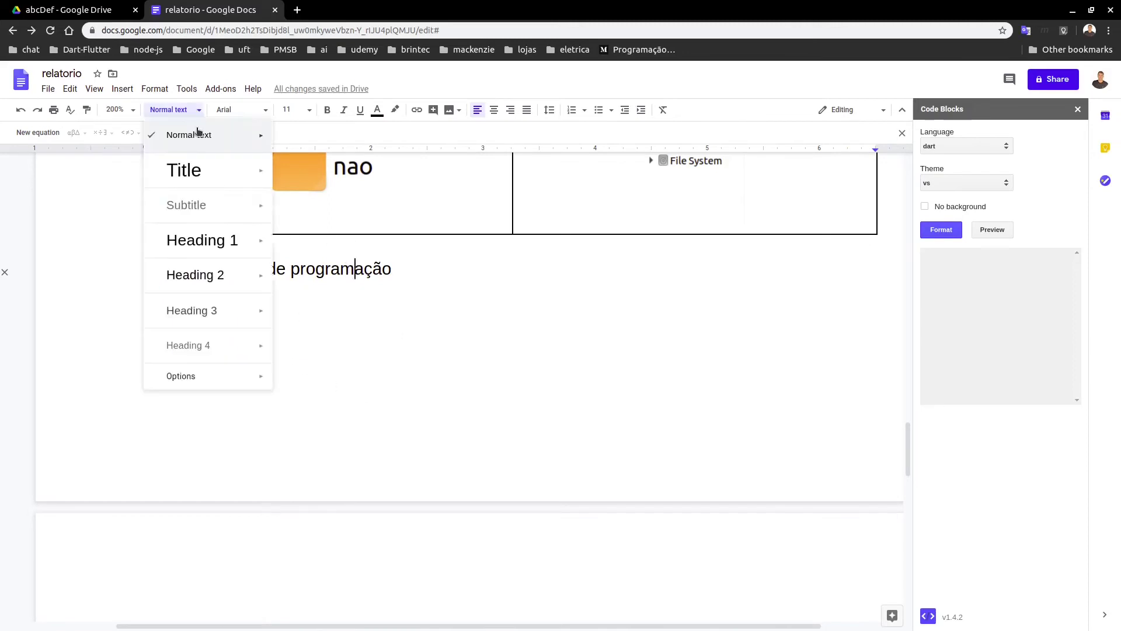
left_click(213, 239)
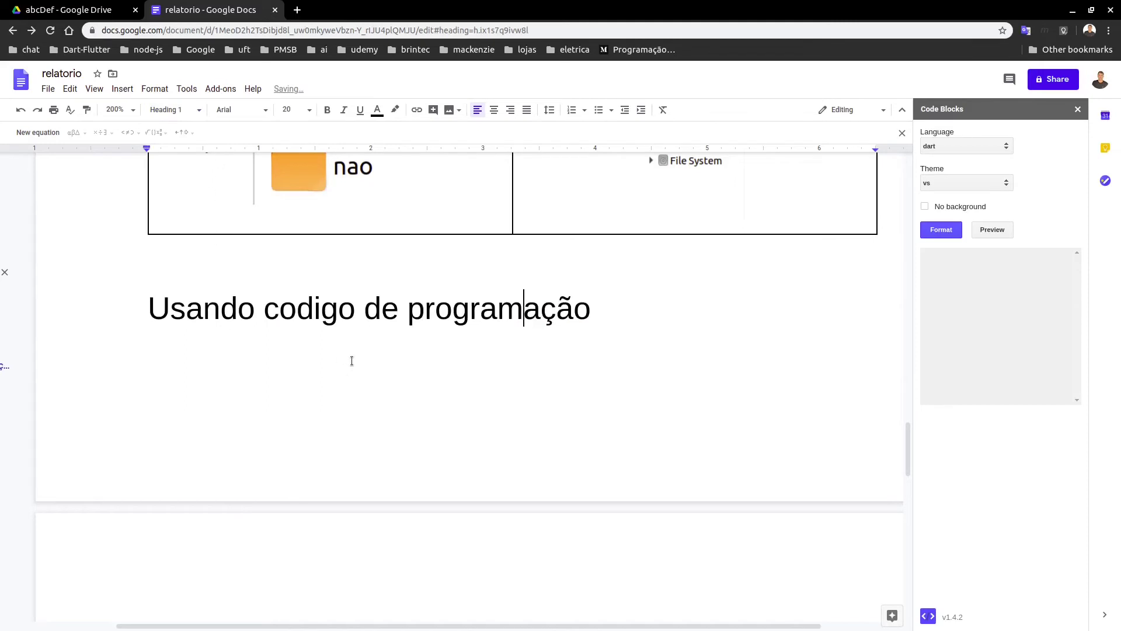
- Add a 1pt border around the main function code block
scroll(351, 361, "up", 5)
scroll(352, 361, "down", 10)
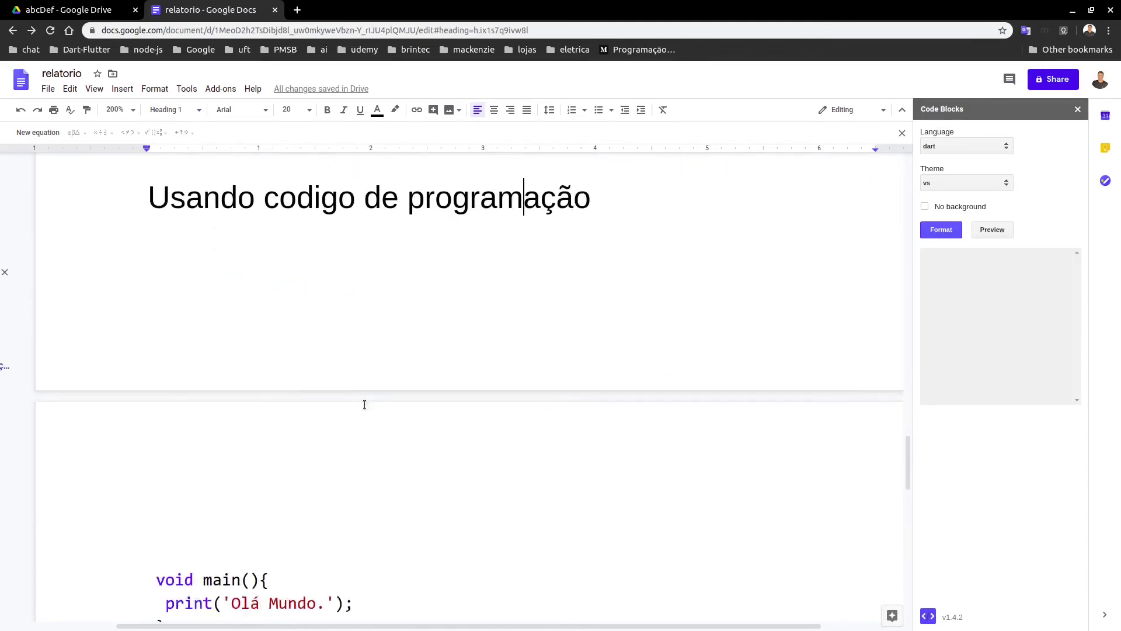
left_click(269, 343)
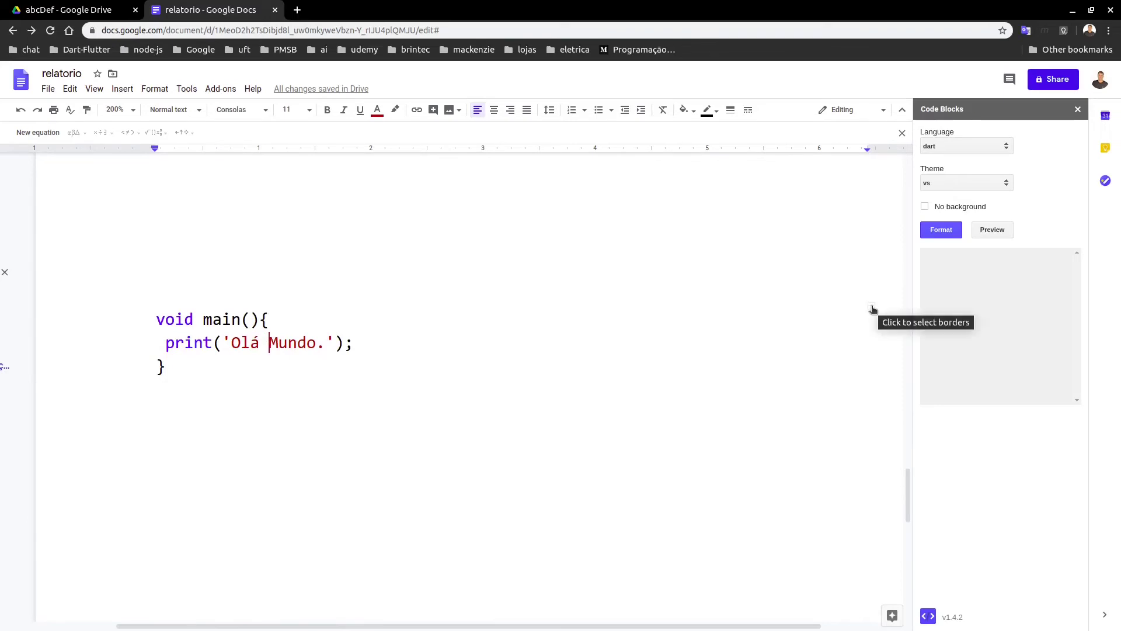
left_click(730, 112)
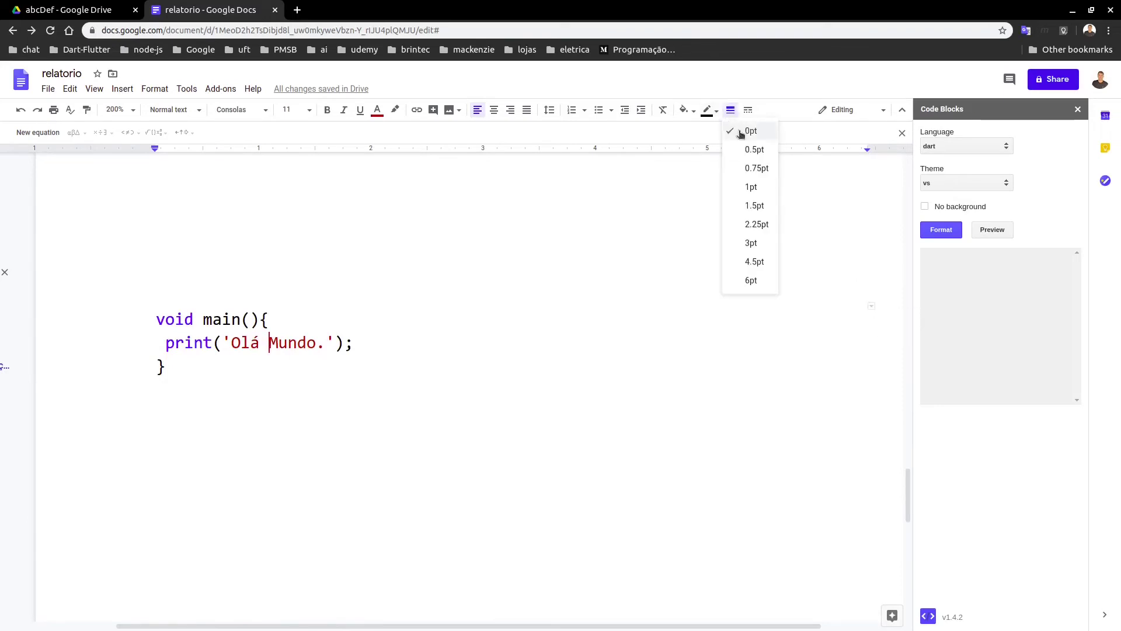
left_click(766, 188)
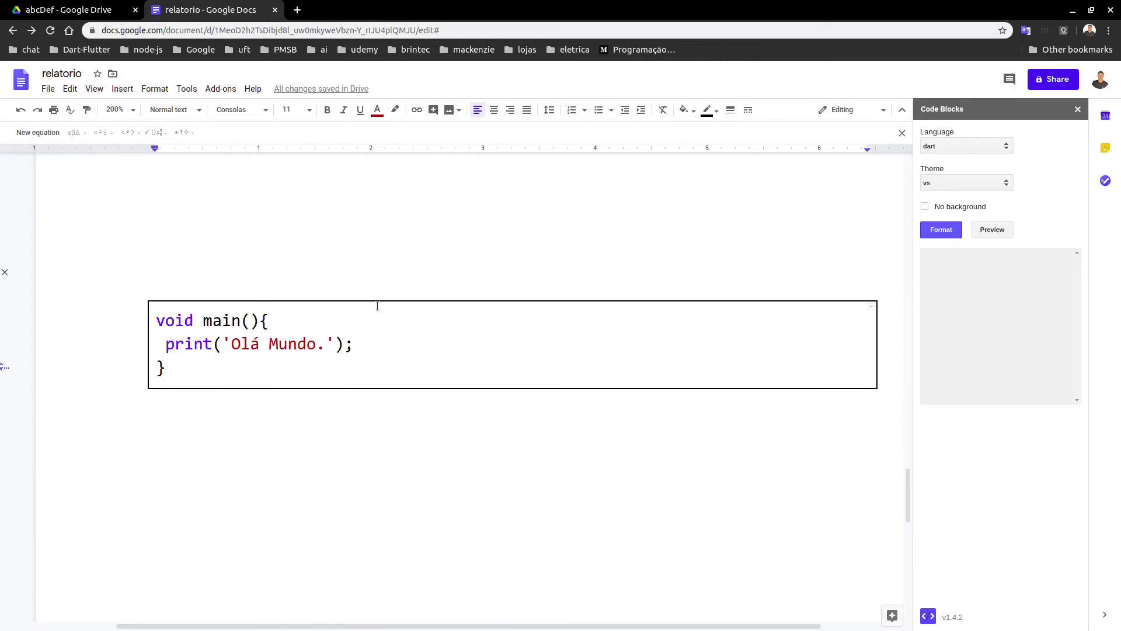
left_click(233, 416)
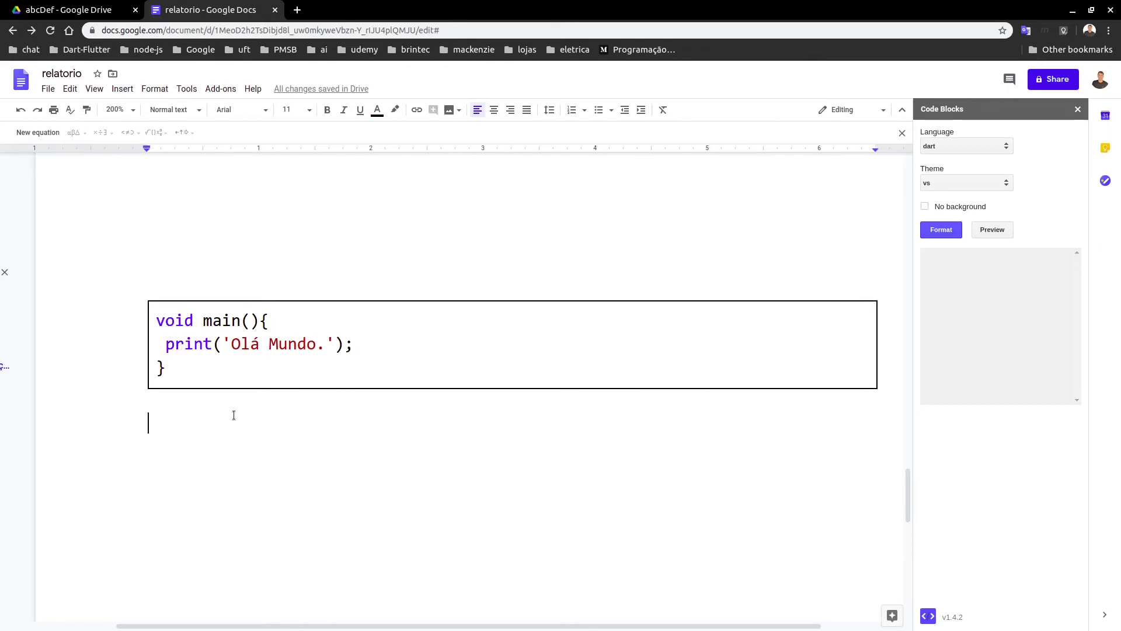
- Select the blank line below "Cde" in the "Usando Equações" section
scroll(314, 415, "up", 3)
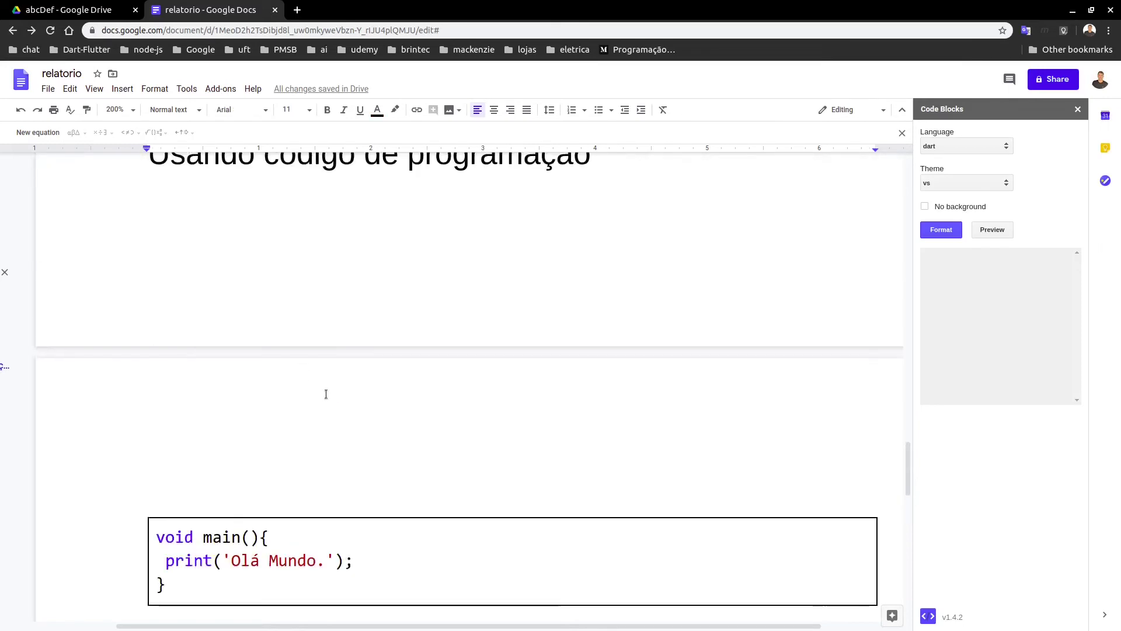
scroll(336, 401, "up", 3)
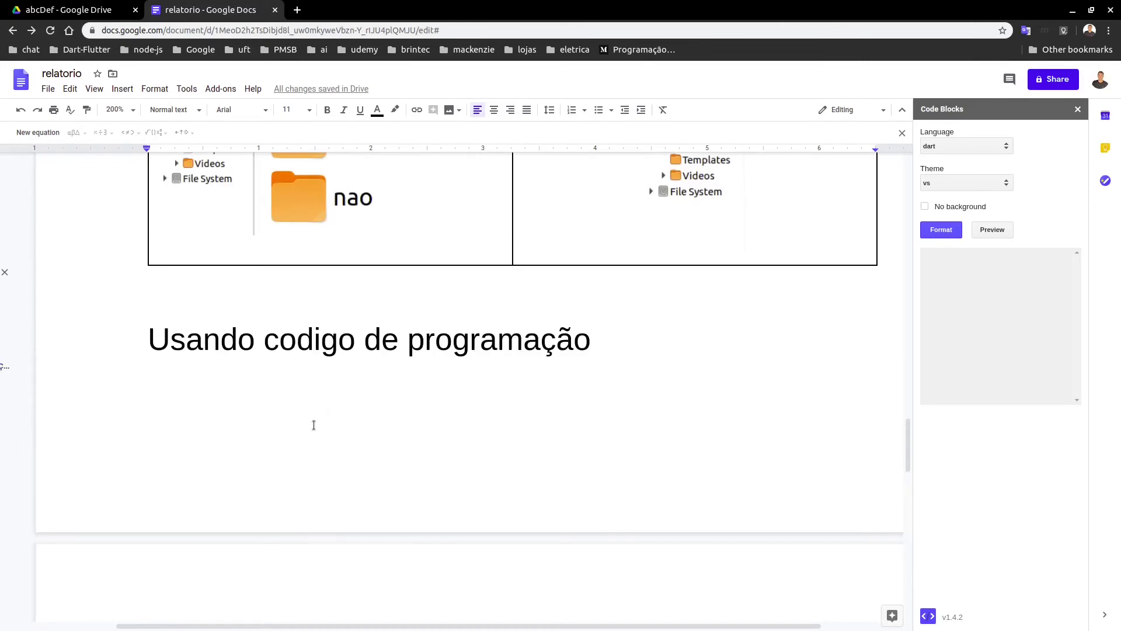
scroll(312, 425, "up", 13)
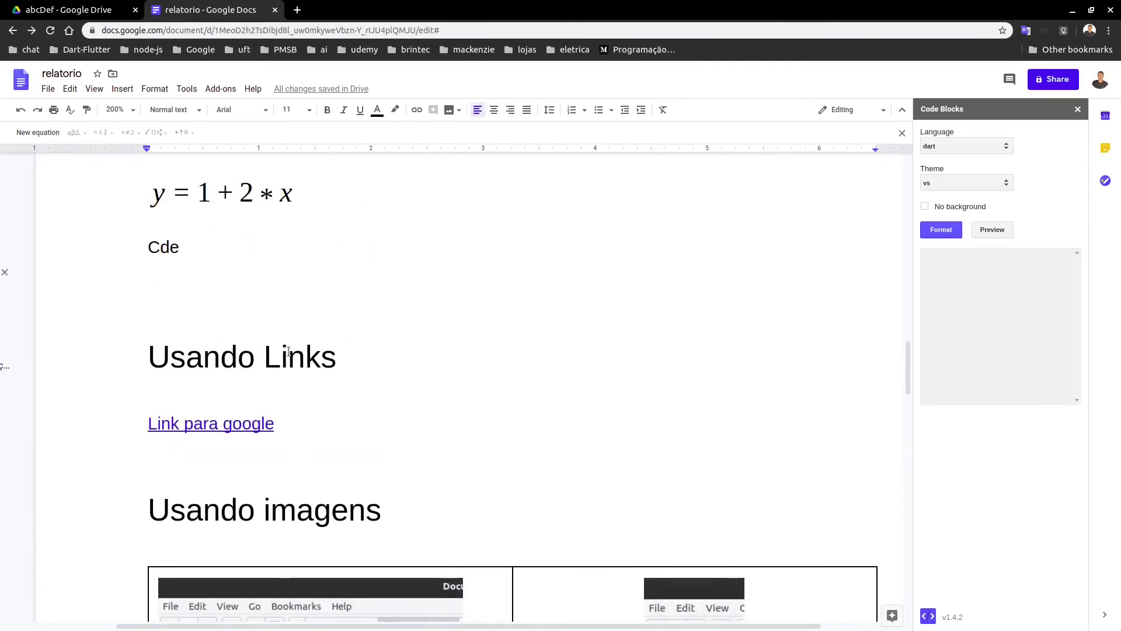
scroll(288, 352, "up", 2)
left_click_drag(218, 383, 209, 407)
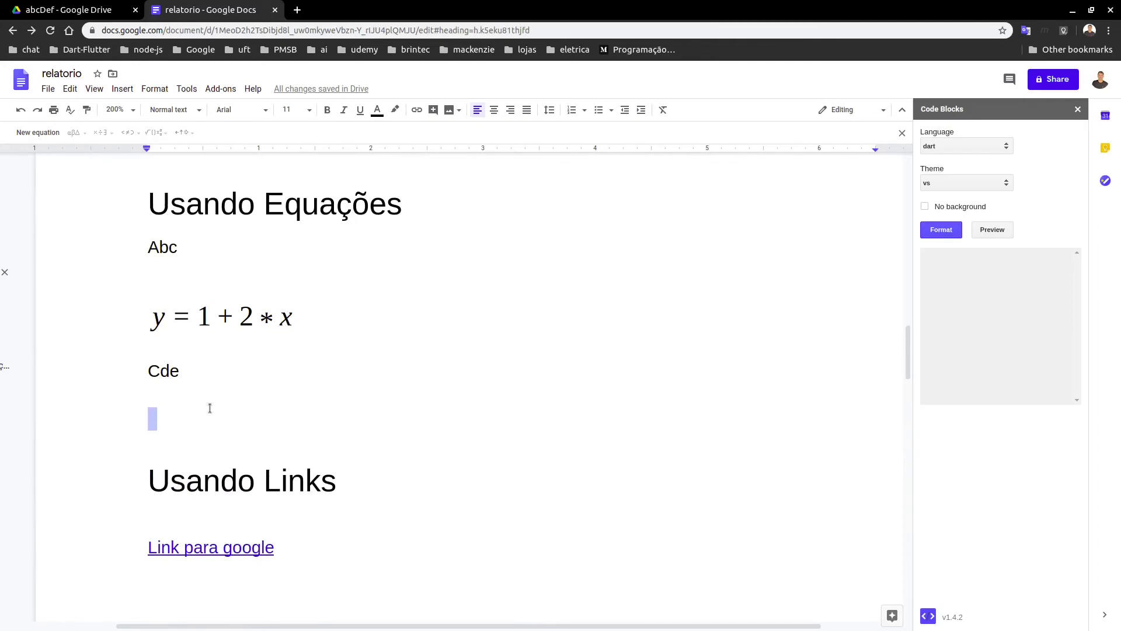
- Search the web for latex2png in a new browser tab and open the latex2png.com converter
left_click(298, 13)
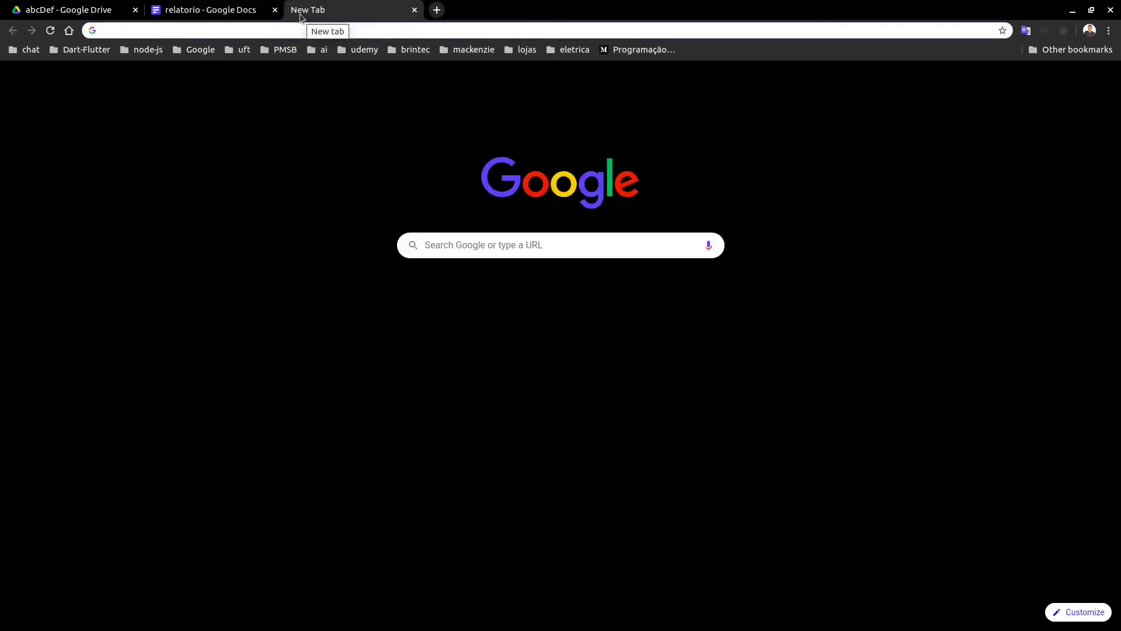
type("latex")
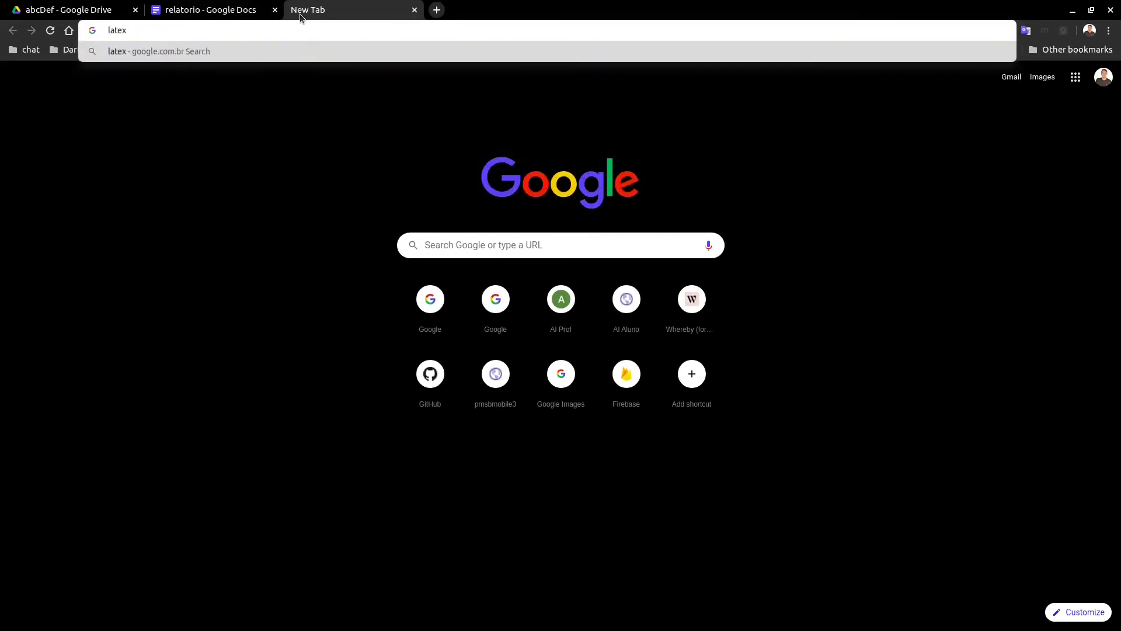
type("2png")
key("Return")
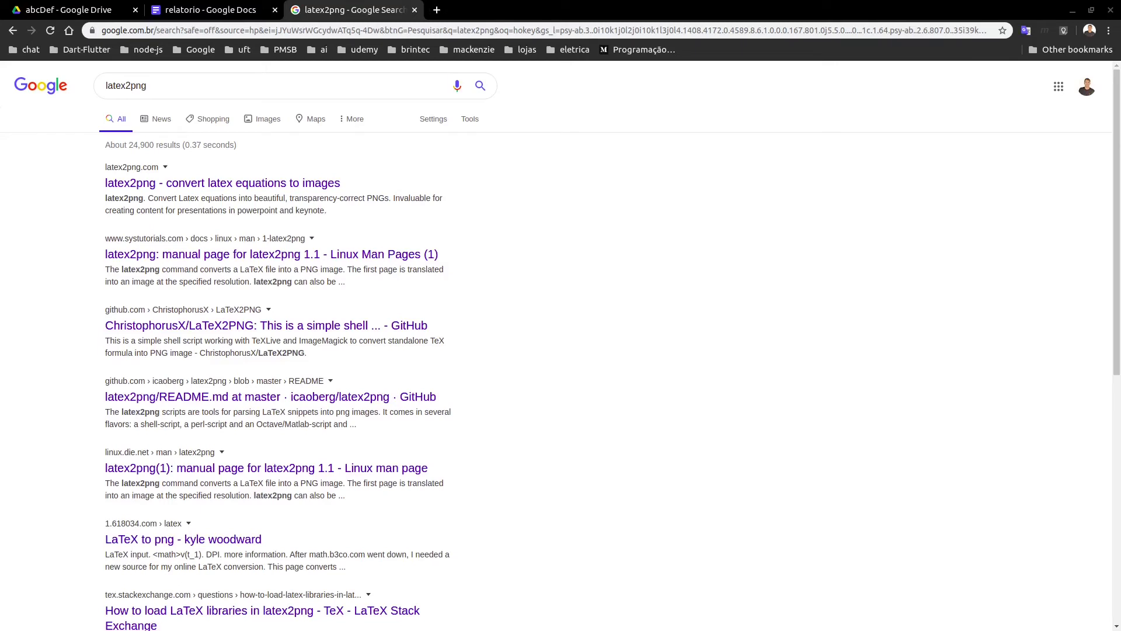
left_click(194, 184)
- Generate the image of the equation y = \sum_{x=0}^{10} x^2 at resolution 600 and copy it
left_click(166, 138)
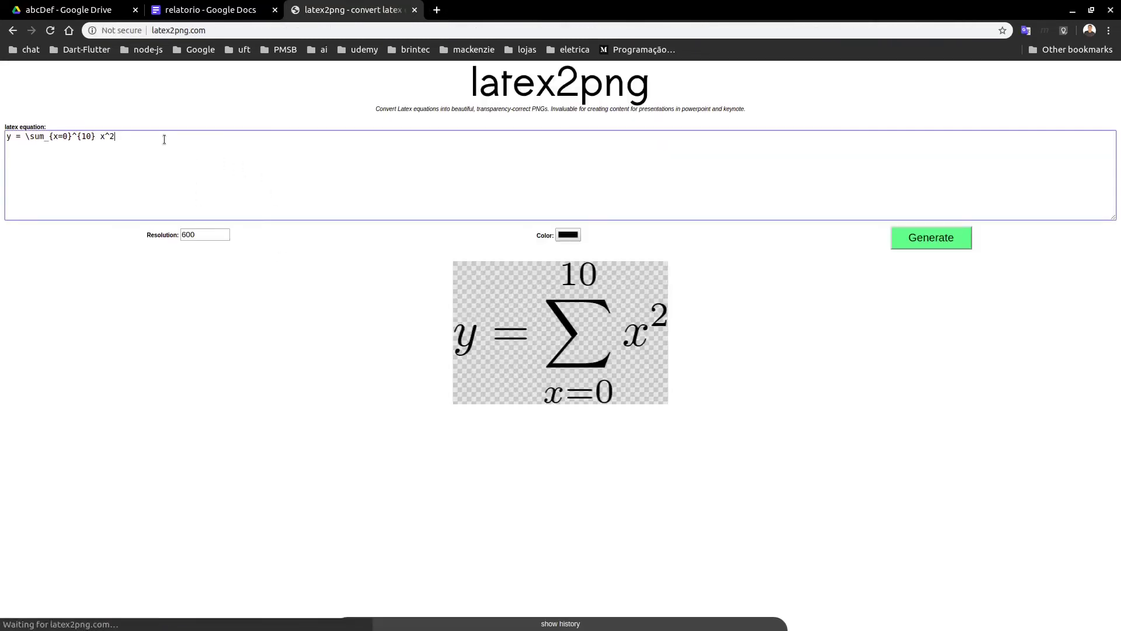
left_click(945, 242)
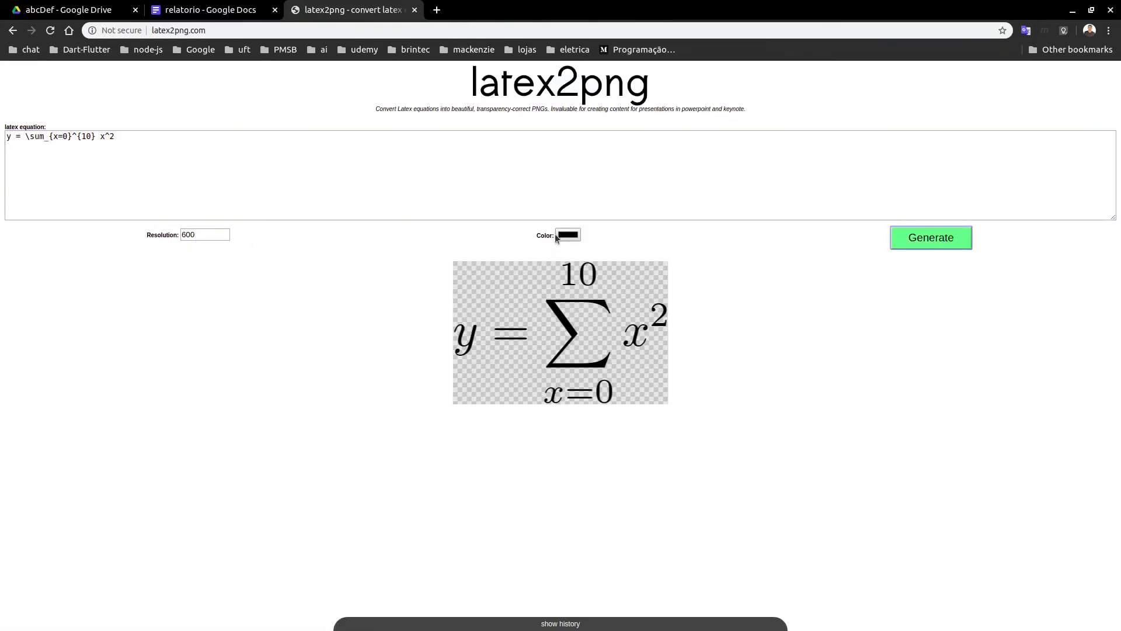
right_click(587, 300)
left_click(621, 341)
- Paste the copied equation image below "Cde" in the relatorio document and shrink it to about 1.4 inches wide
left_click(194, 11)
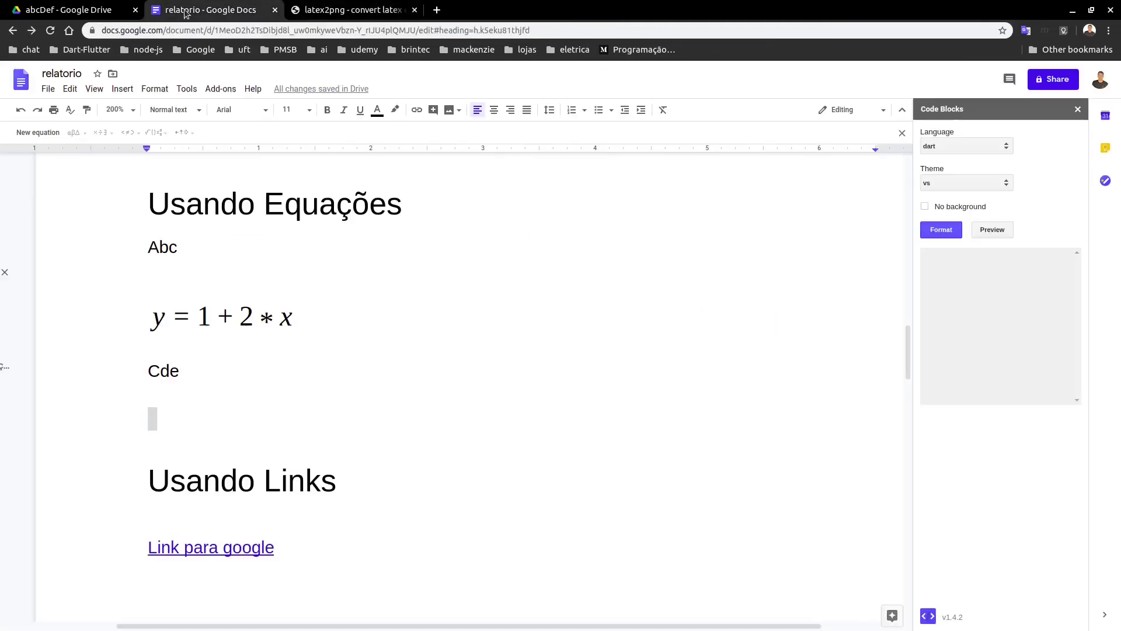
left_click(236, 400)
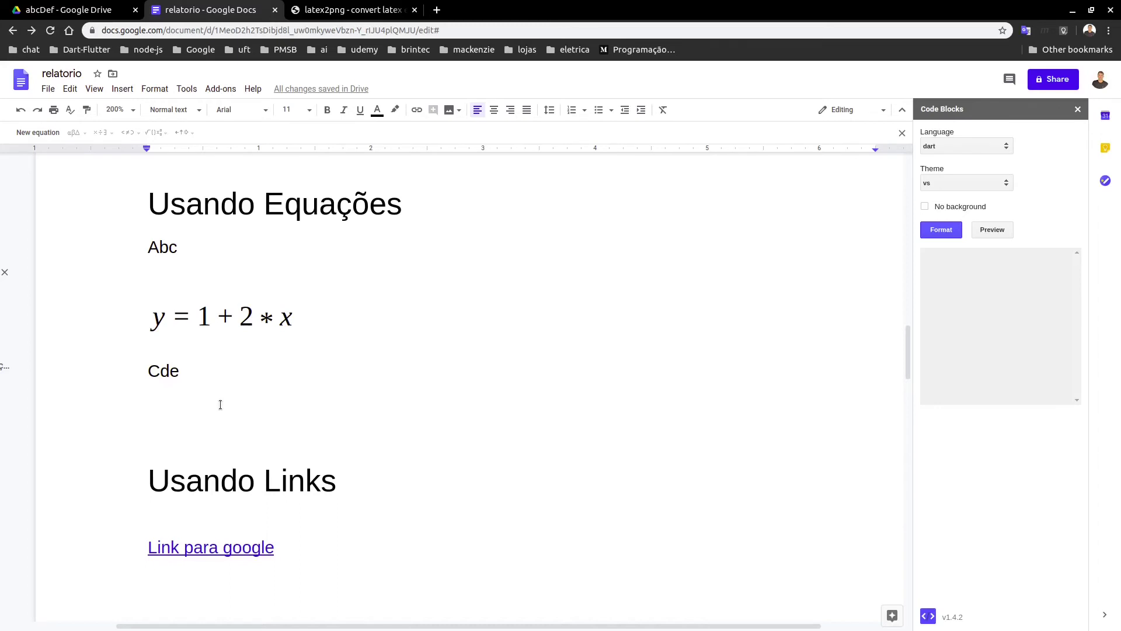
key("ctrl+v")
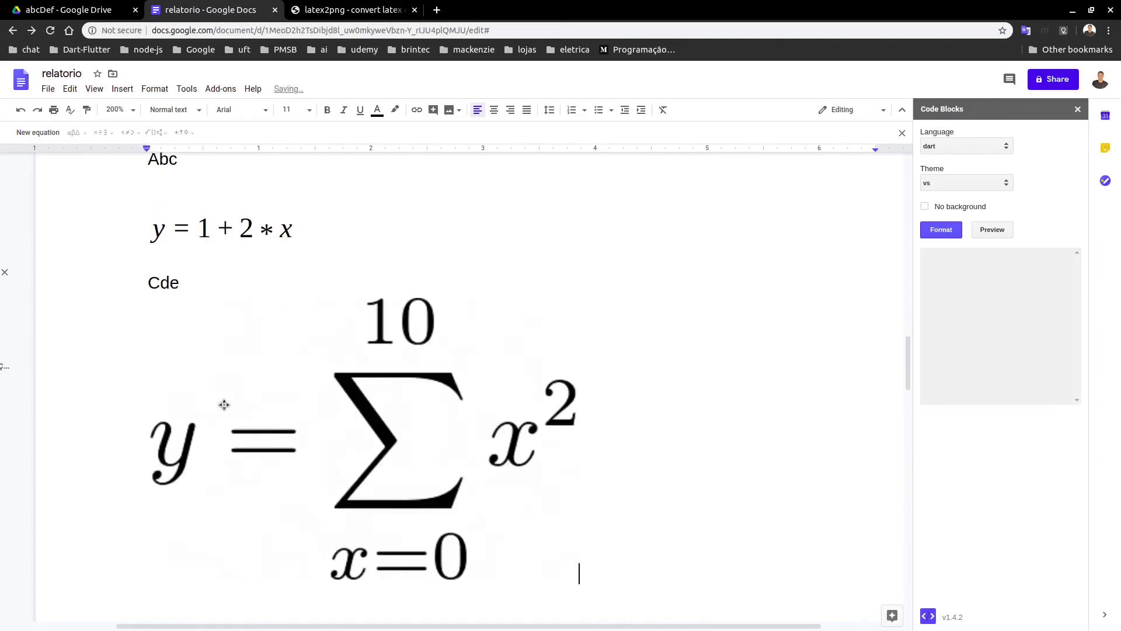
left_click(424, 433)
left_click_drag(557, 564, 306, 401)
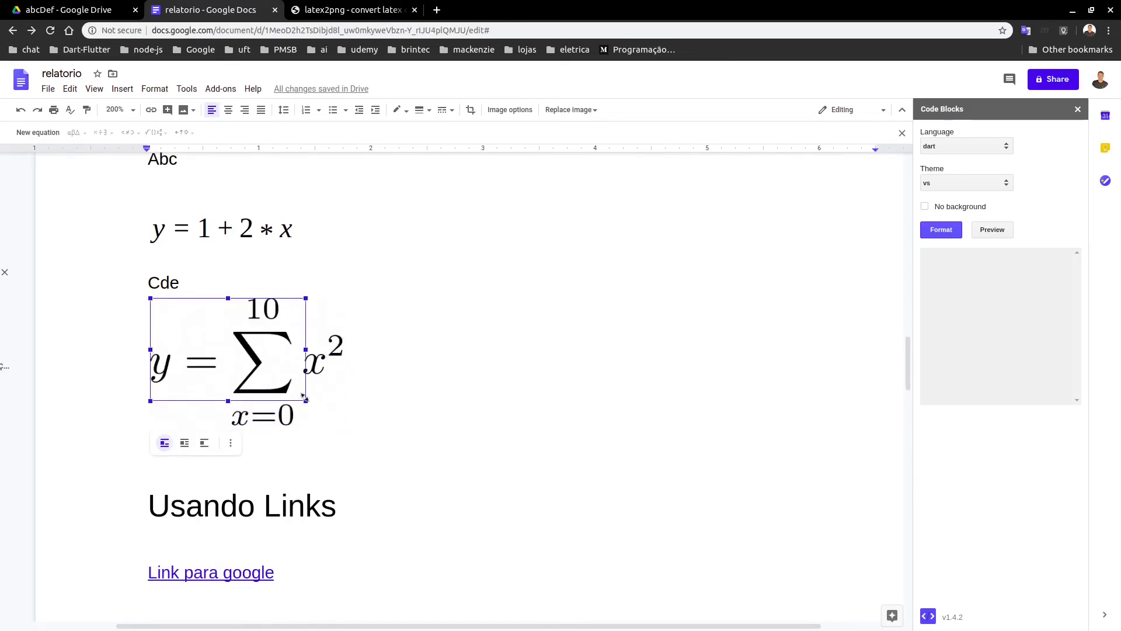
left_click(309, 257)
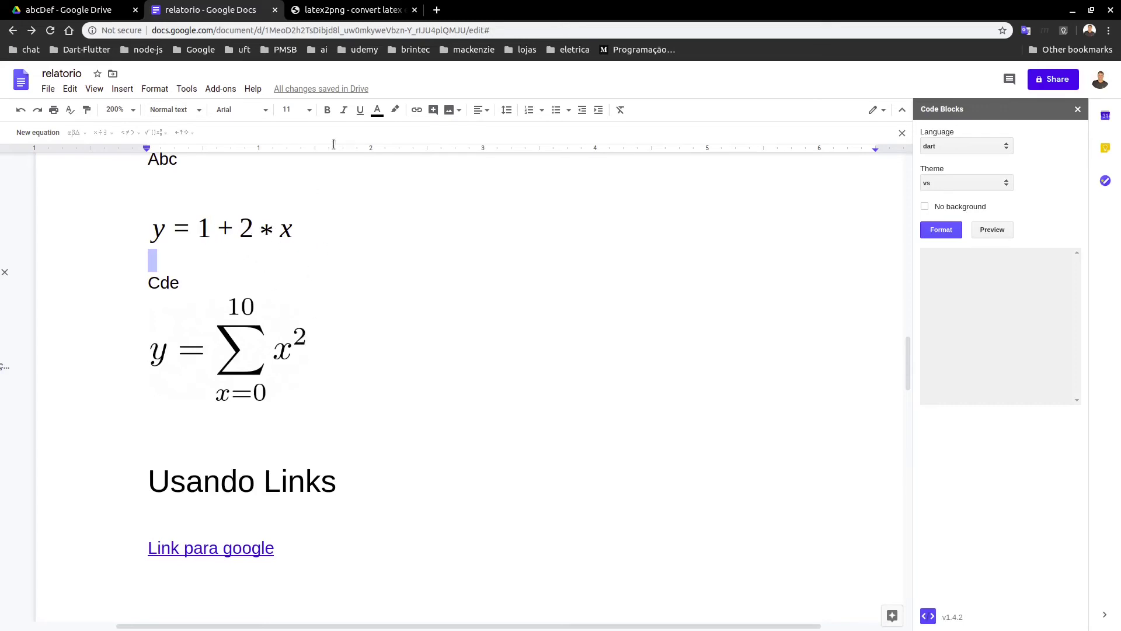
left_click(306, 15)
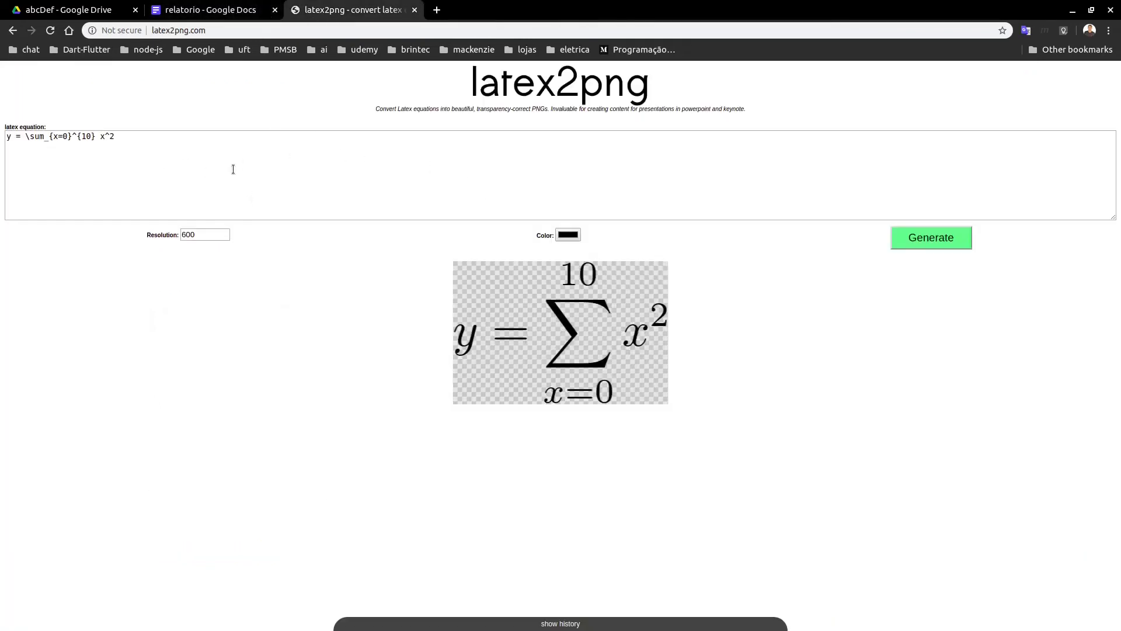
left_click(210, 10)
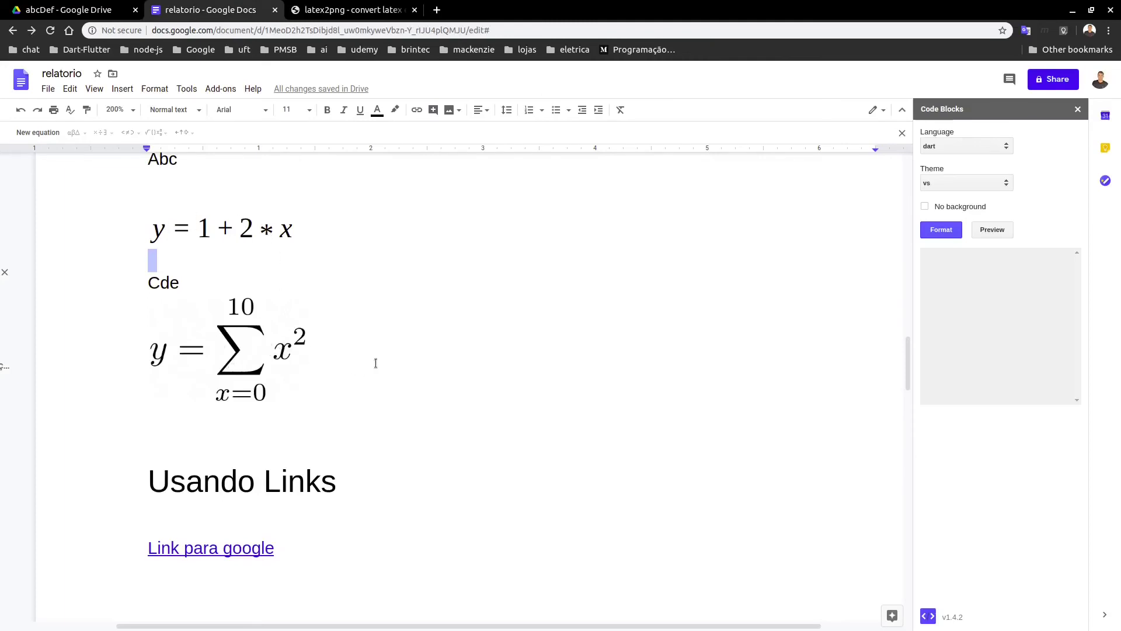
- Set the document zoom to 100% and review the images and programming code sections
scroll(350, 370, "down", 3)
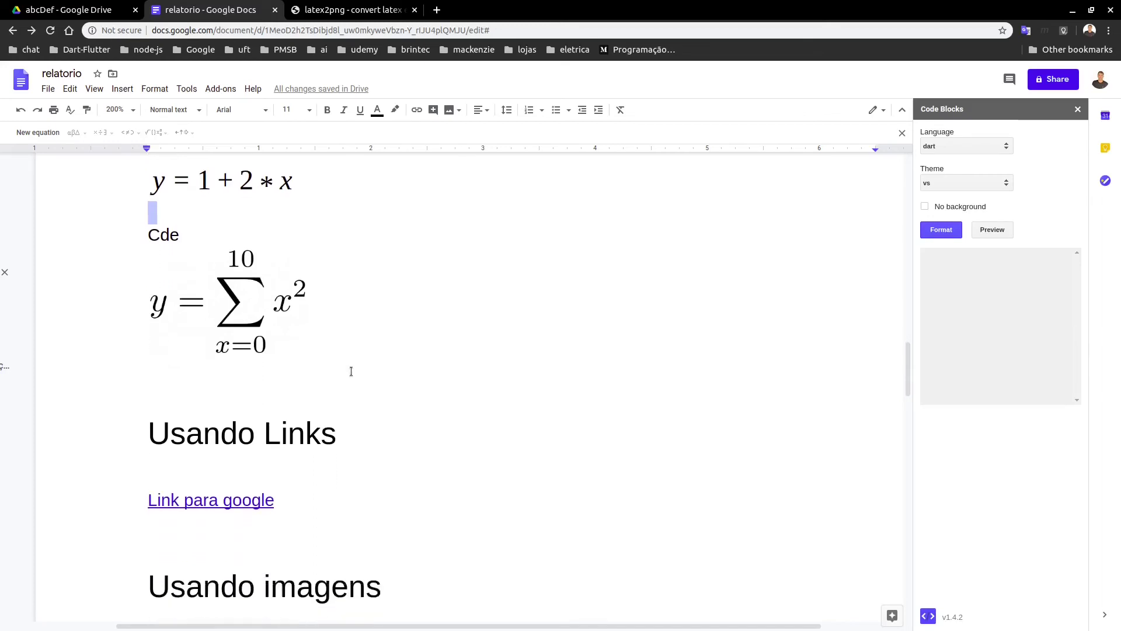
scroll(330, 385, "down", 2)
scroll(331, 386, "down", 1)
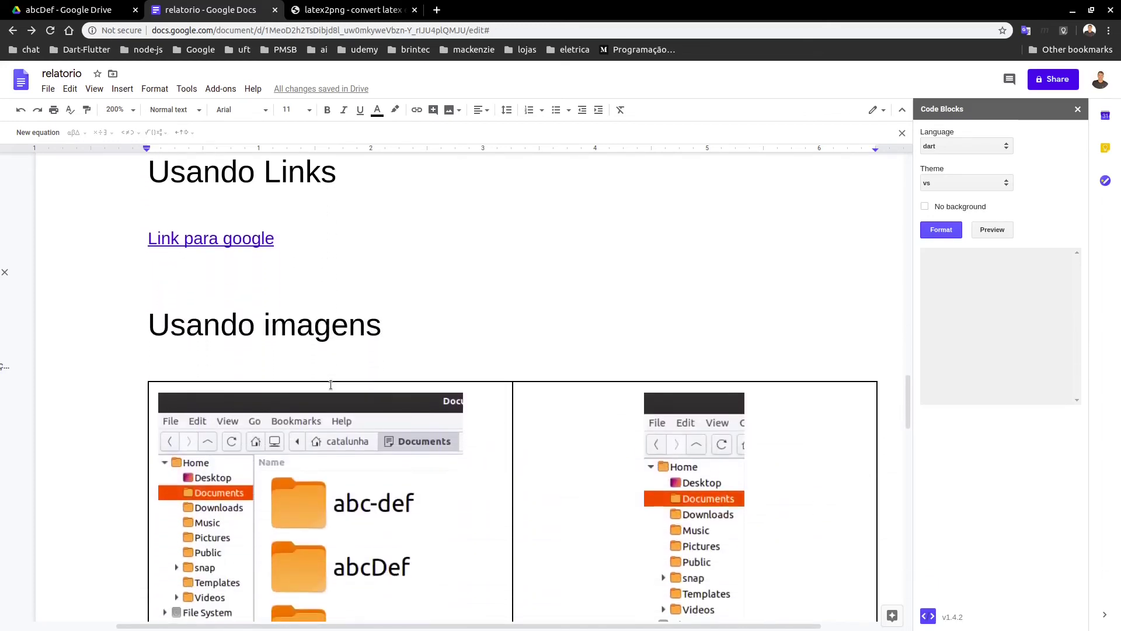
left_click(133, 112)
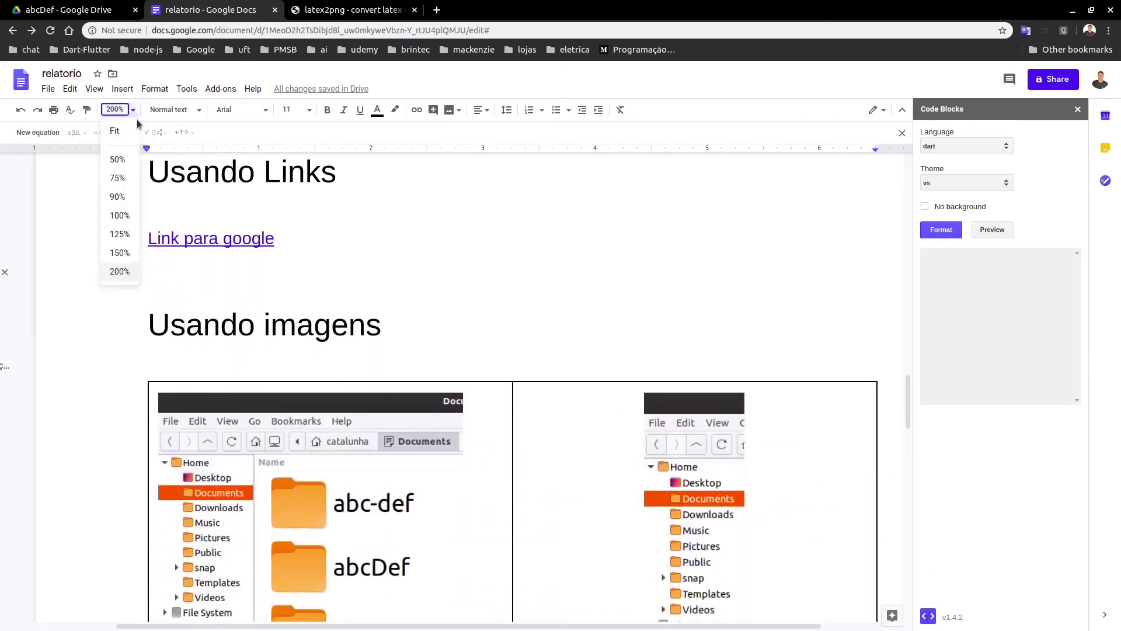
left_click(119, 215)
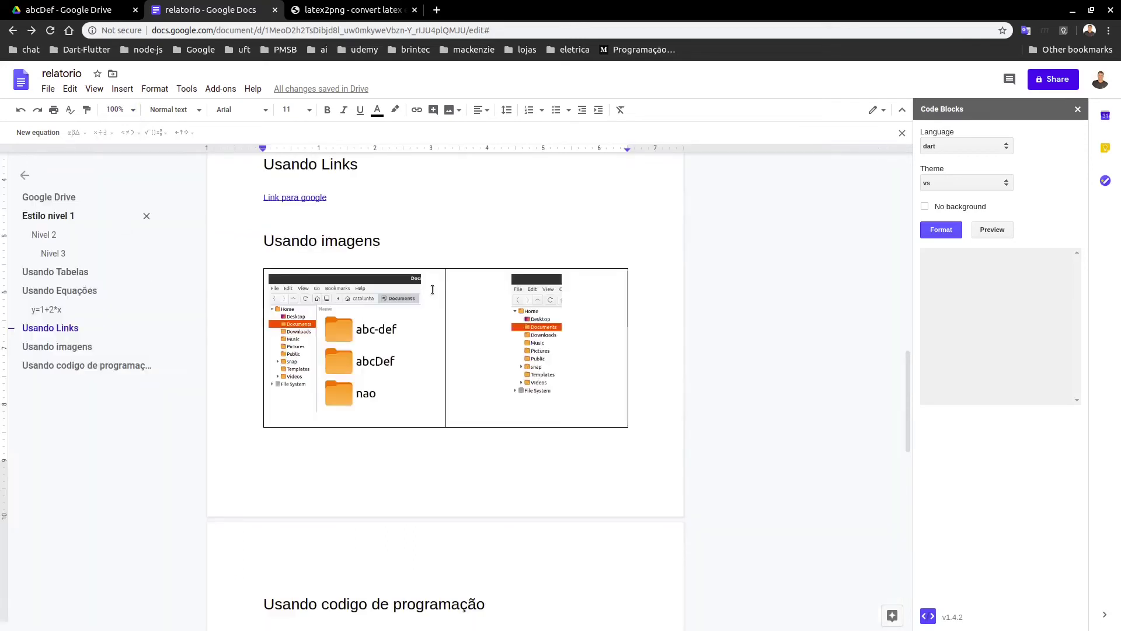
scroll(444, 321, "up", 2)
scroll(393, 380, "down", 6)
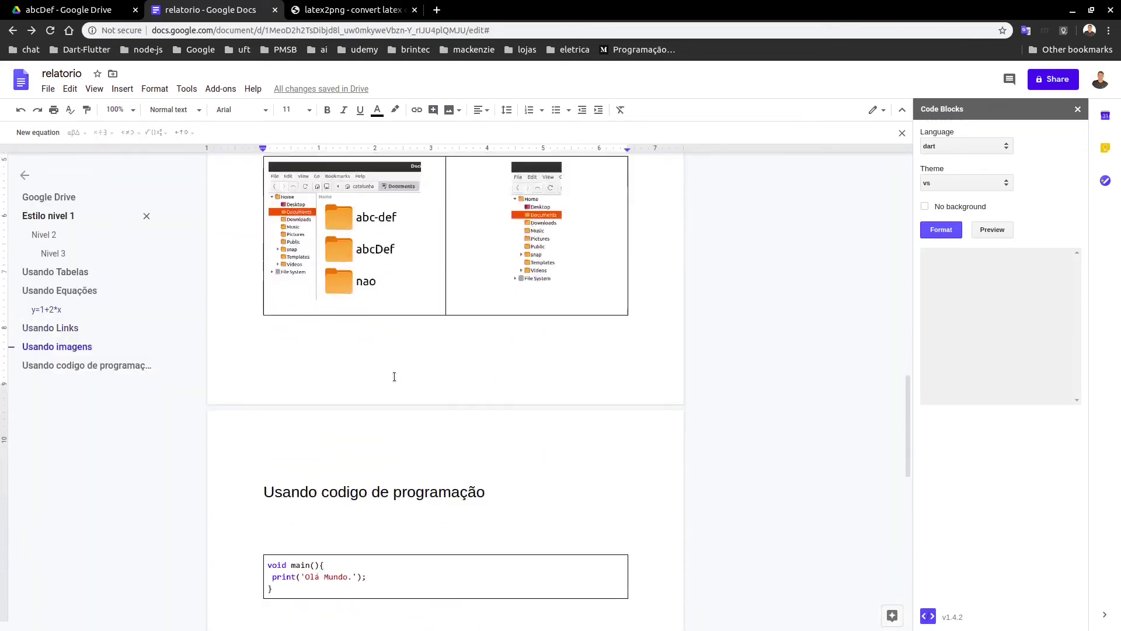
scroll(394, 378, "down", 2)
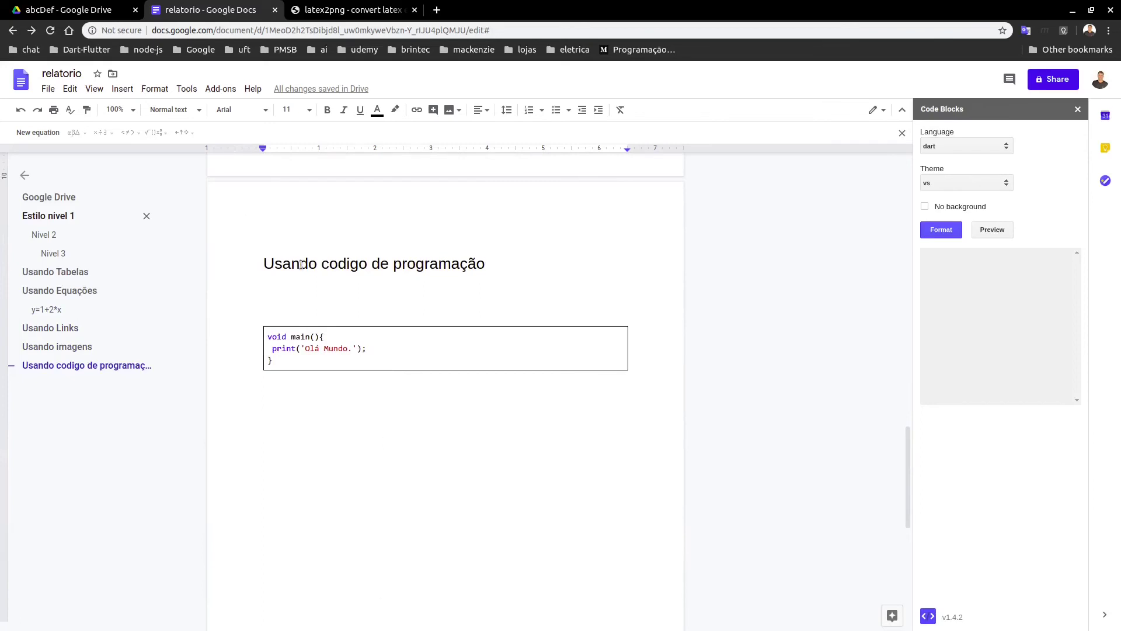
- Set the document's paper size to A4 (8.27" x 11.69") in the page setup and apply it
left_click(49, 88)
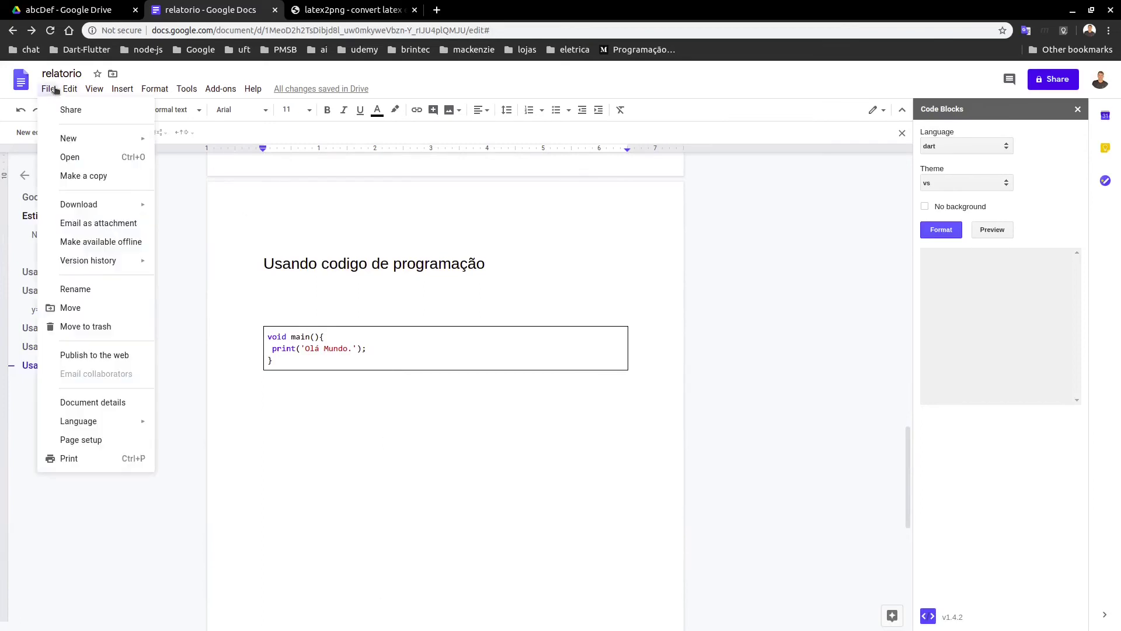
left_click(110, 440)
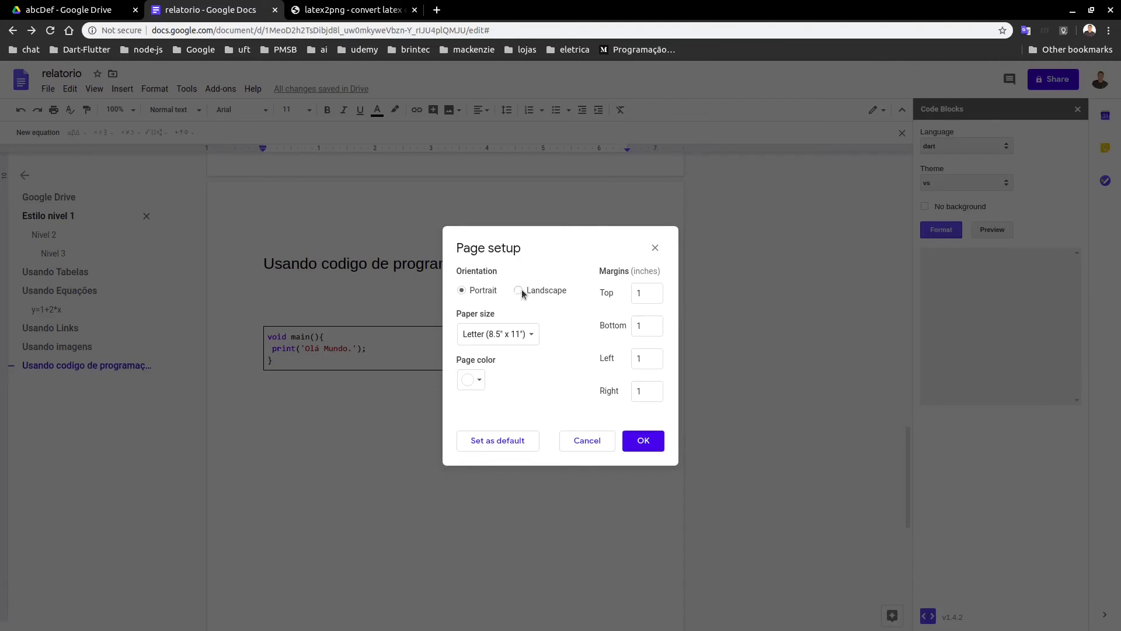
left_click(530, 334)
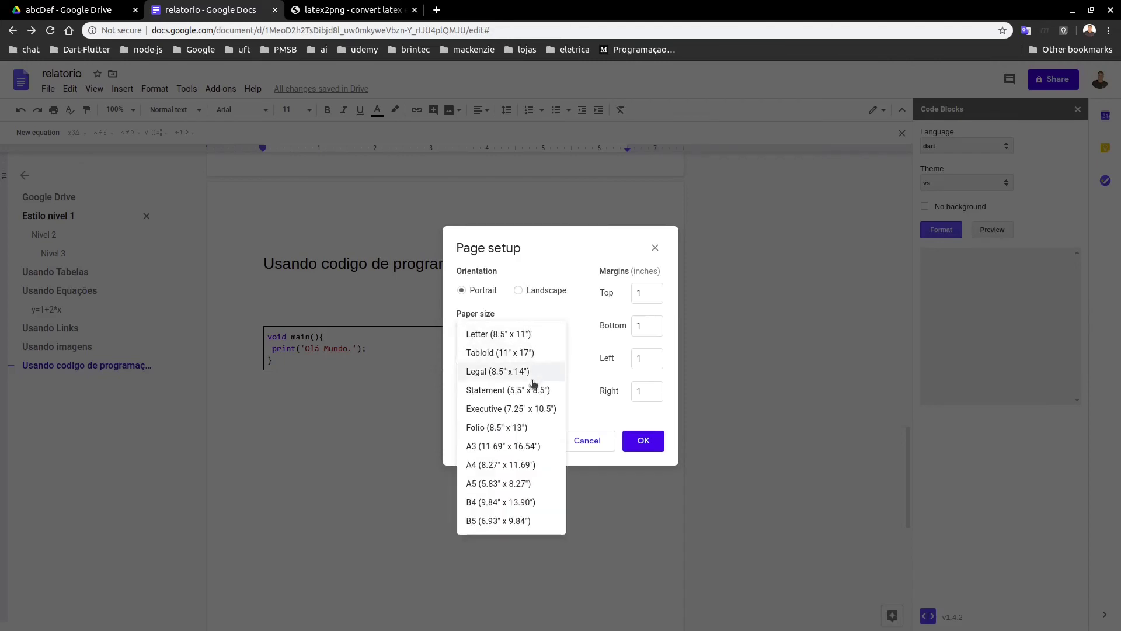
left_click(510, 465)
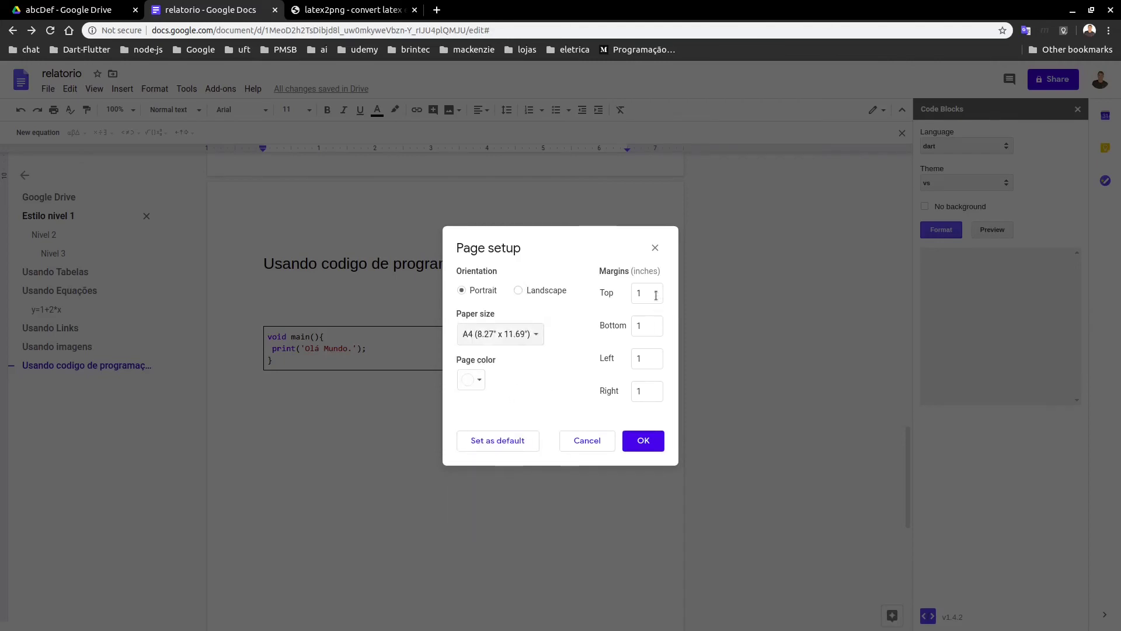
left_click_drag(648, 295, 622, 287)
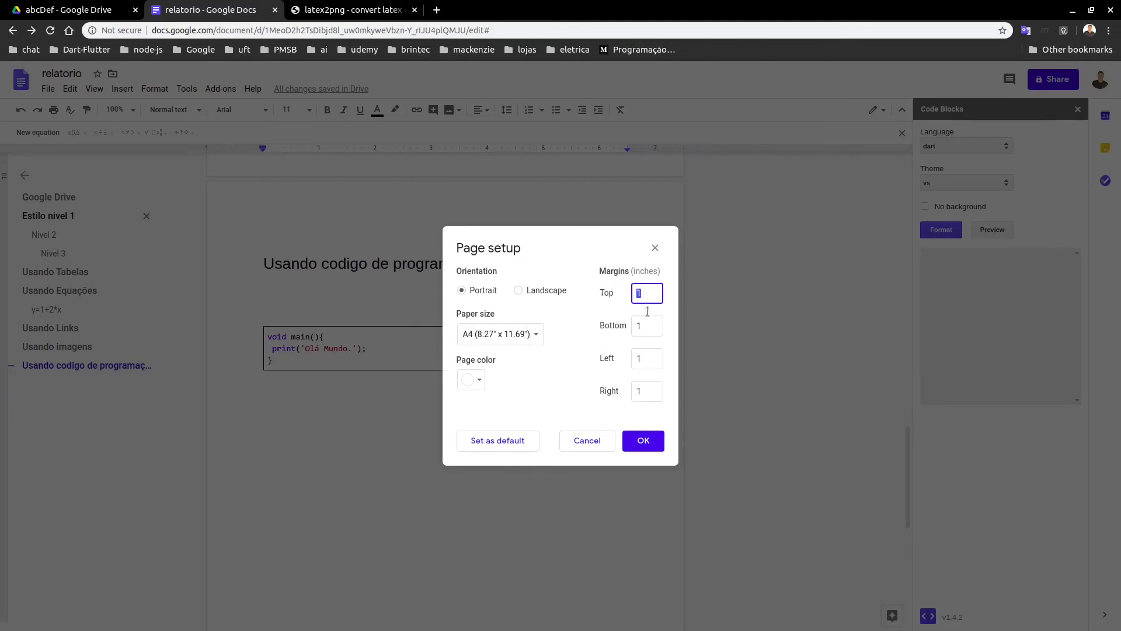
left_click(643, 441)
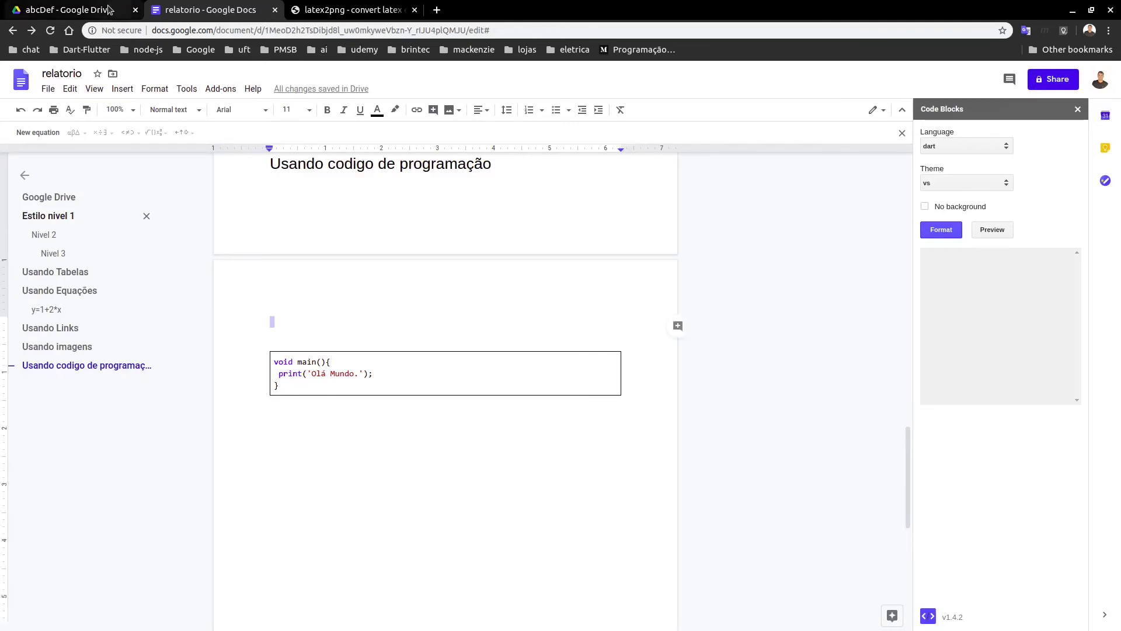
left_click(68, 9)
left_click(246, 9)
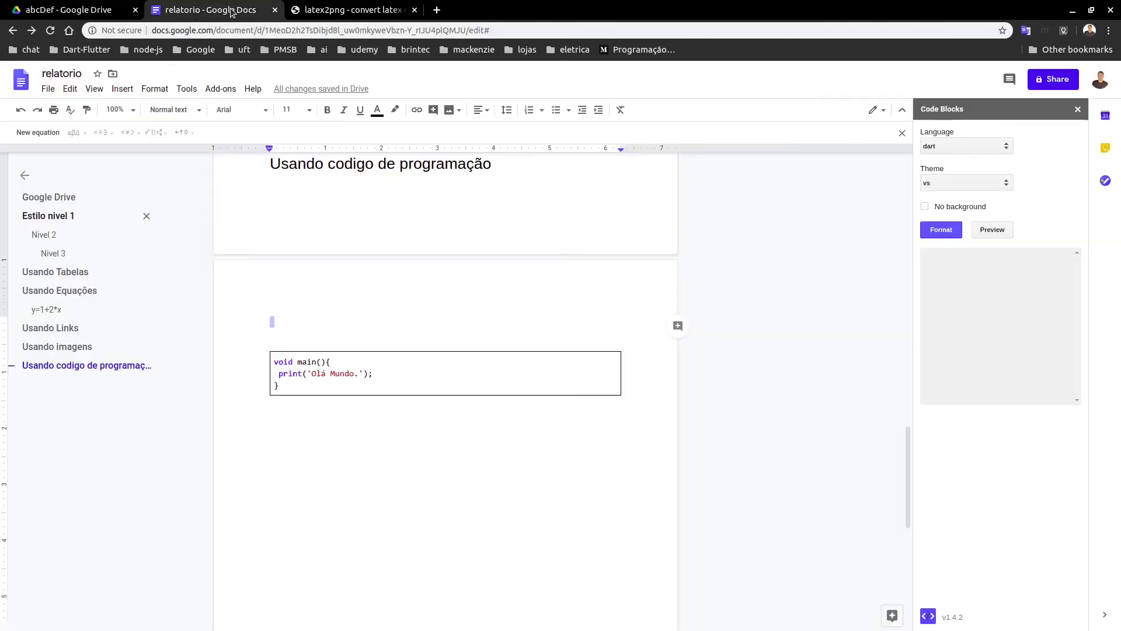
left_click(49, 90)
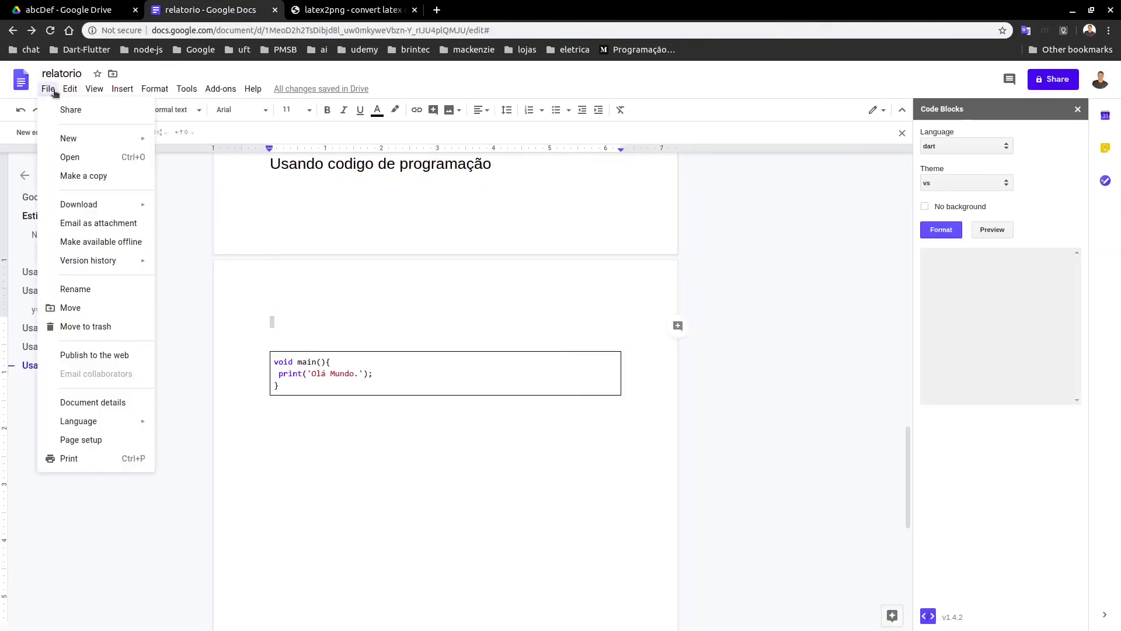
mouse_move(113, 210)
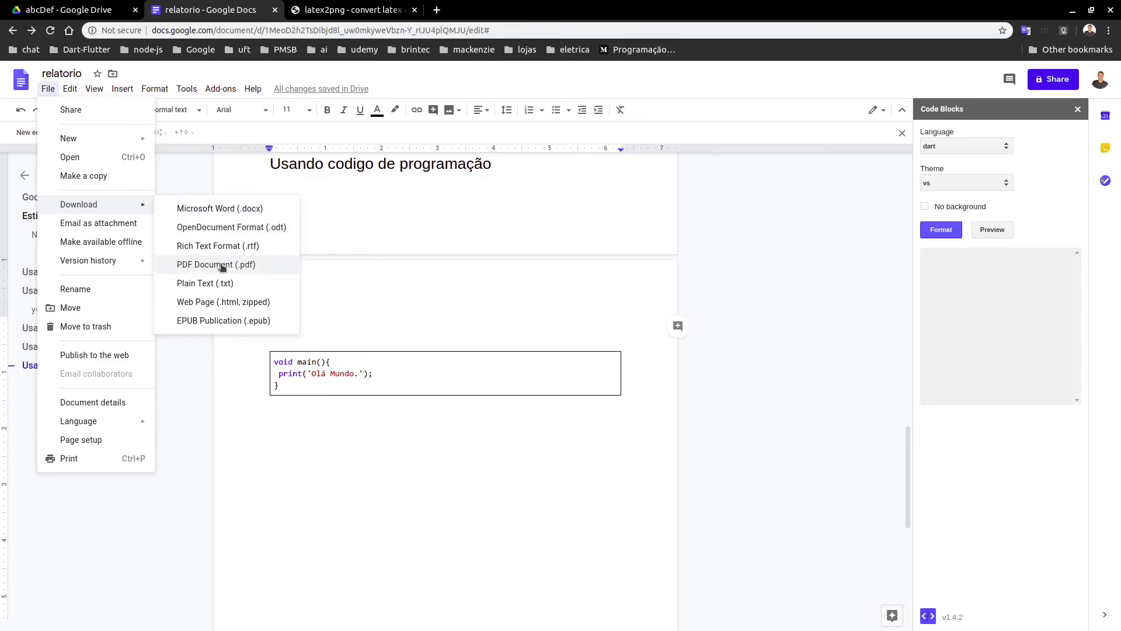
left_click(746, 236)
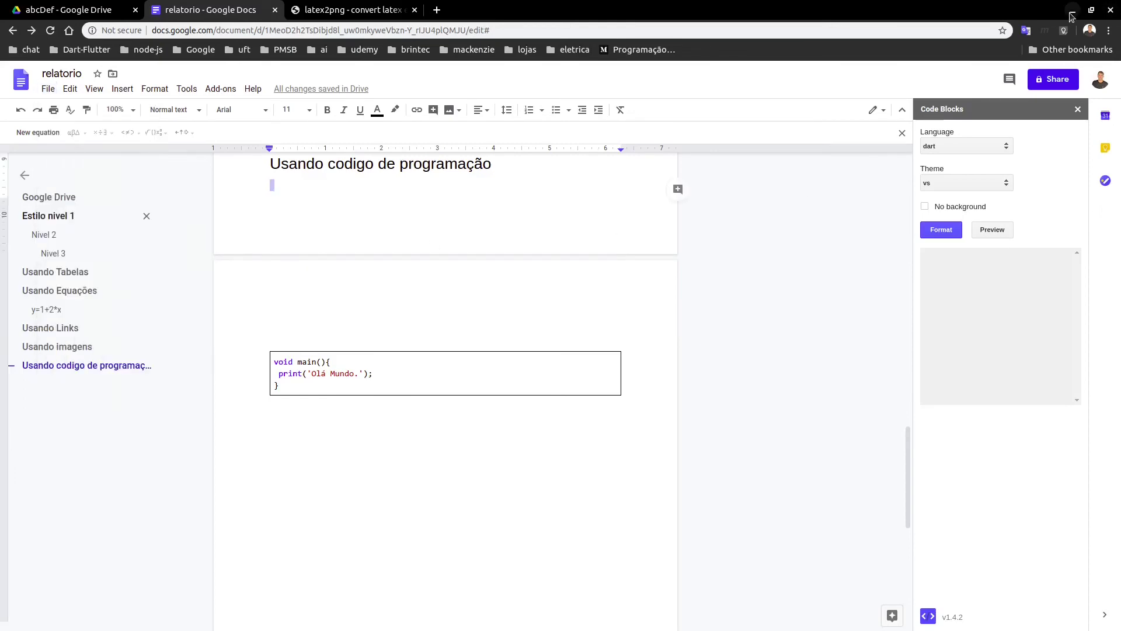
- Show the Downloads folder in the file manager beside the browser and close the document's Code Blocks sidebar
left_click(1072, 10)
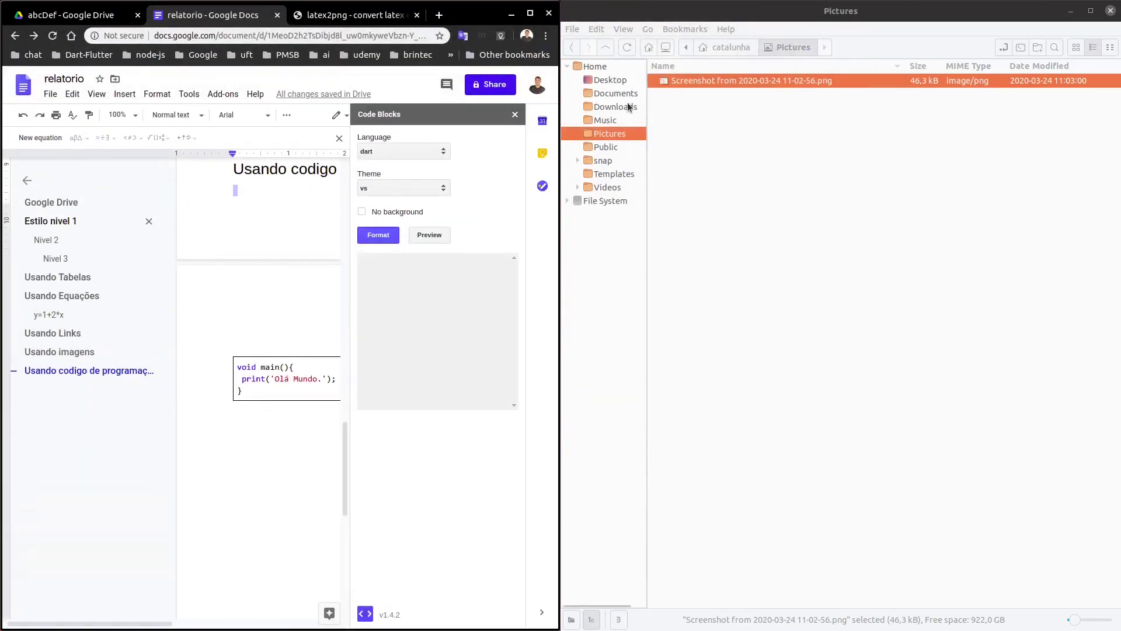
left_click(619, 107)
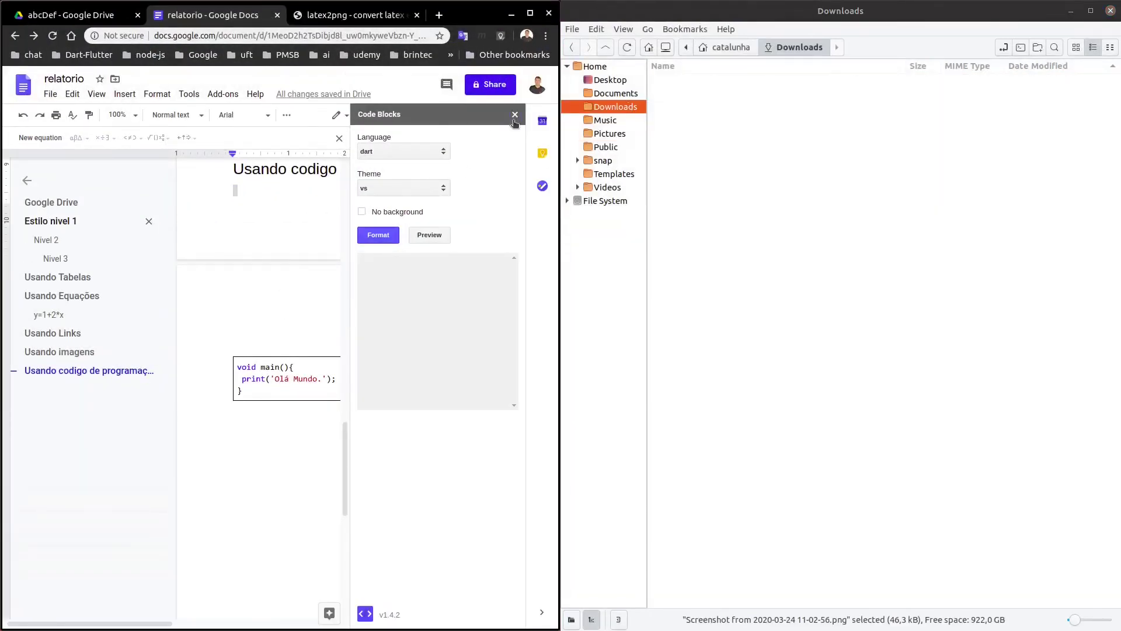
left_click(515, 114)
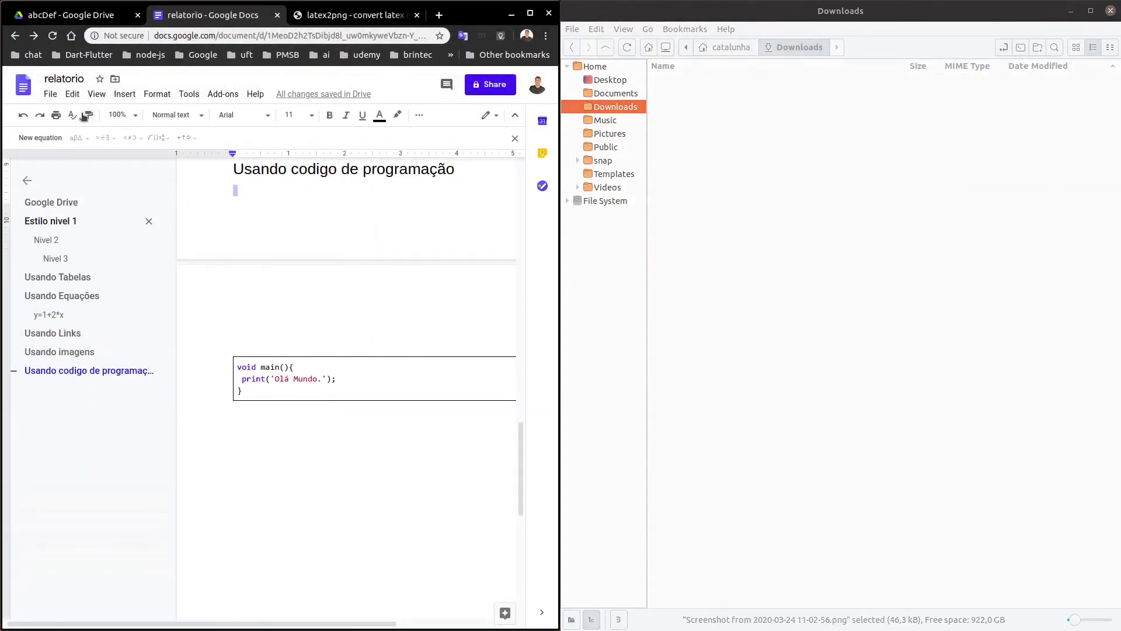
- Download the relatorio document as a PDF Document (.pdf)
left_click(51, 96)
mouse_move(134, 209)
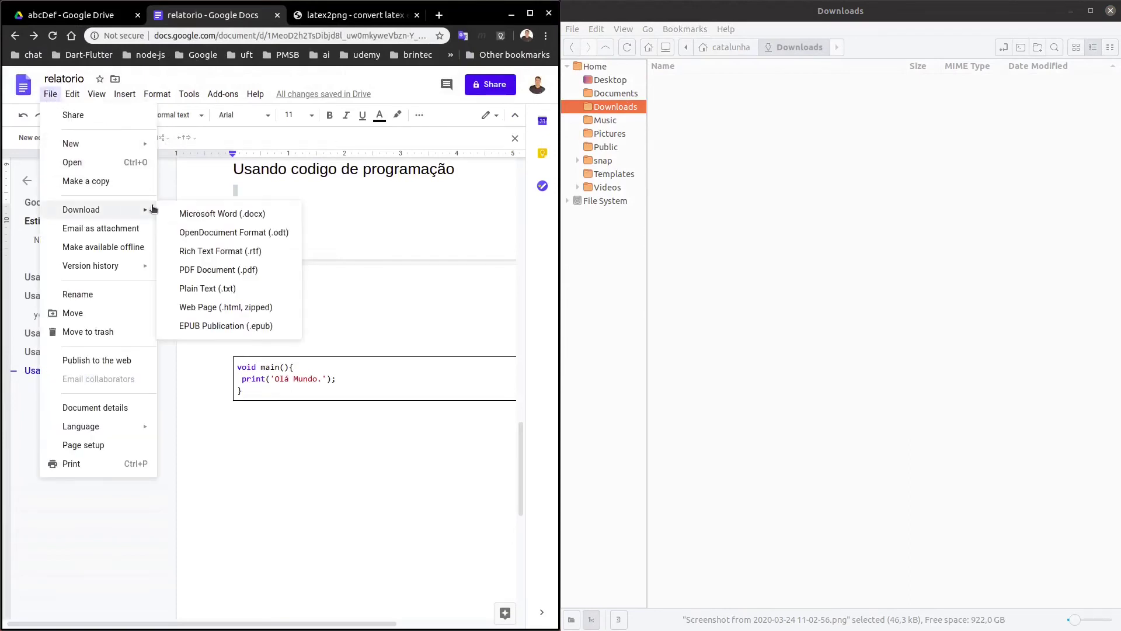
left_click(218, 269)
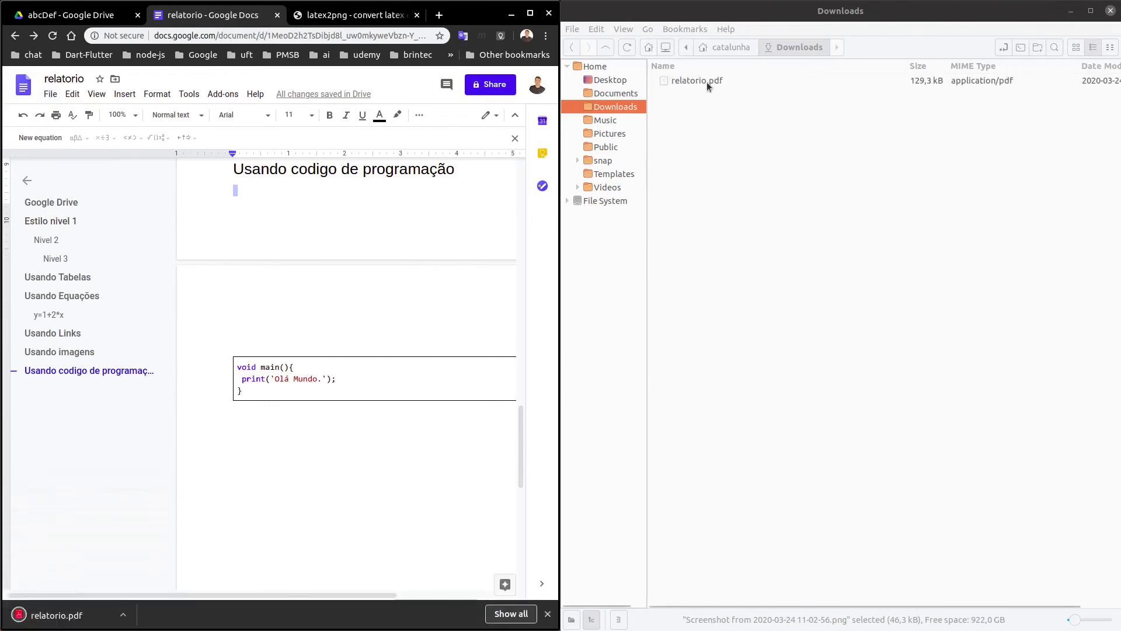
- Open relatorio.pdf from Downloads in Document Viewer, enlarge the window to look through the pages, and close it
left_click(706, 82)
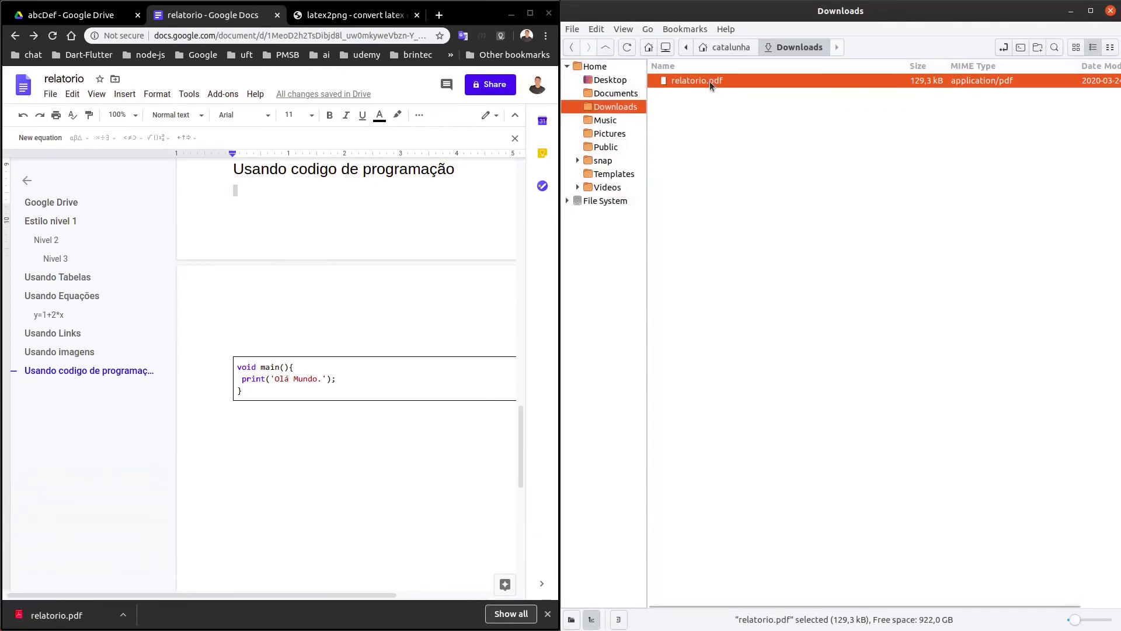
right_click(699, 82)
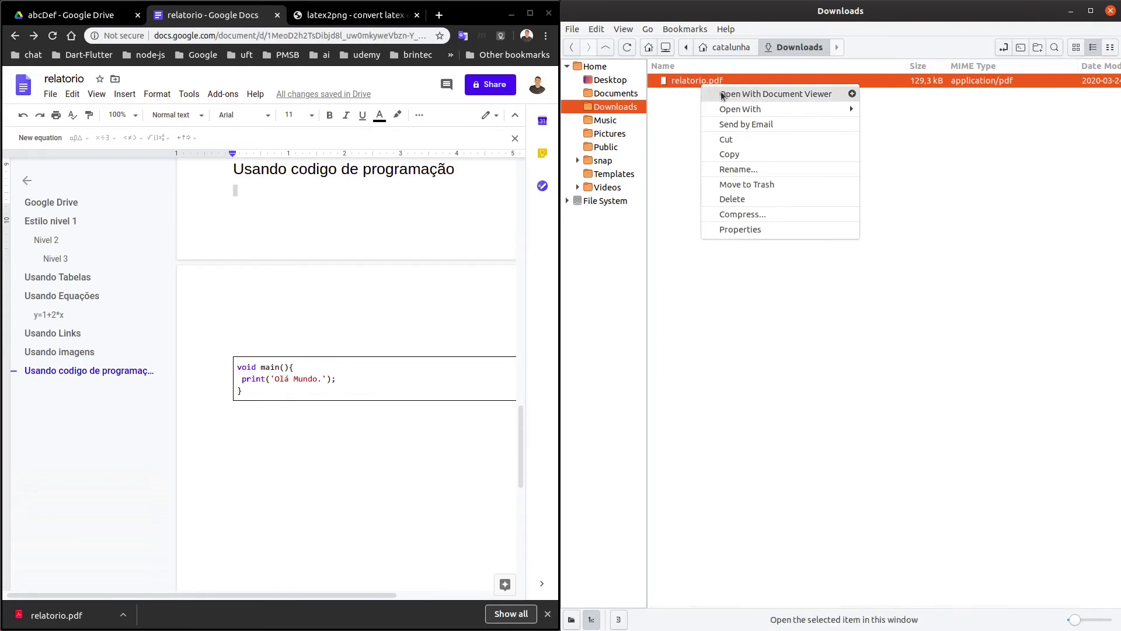
left_click(723, 94)
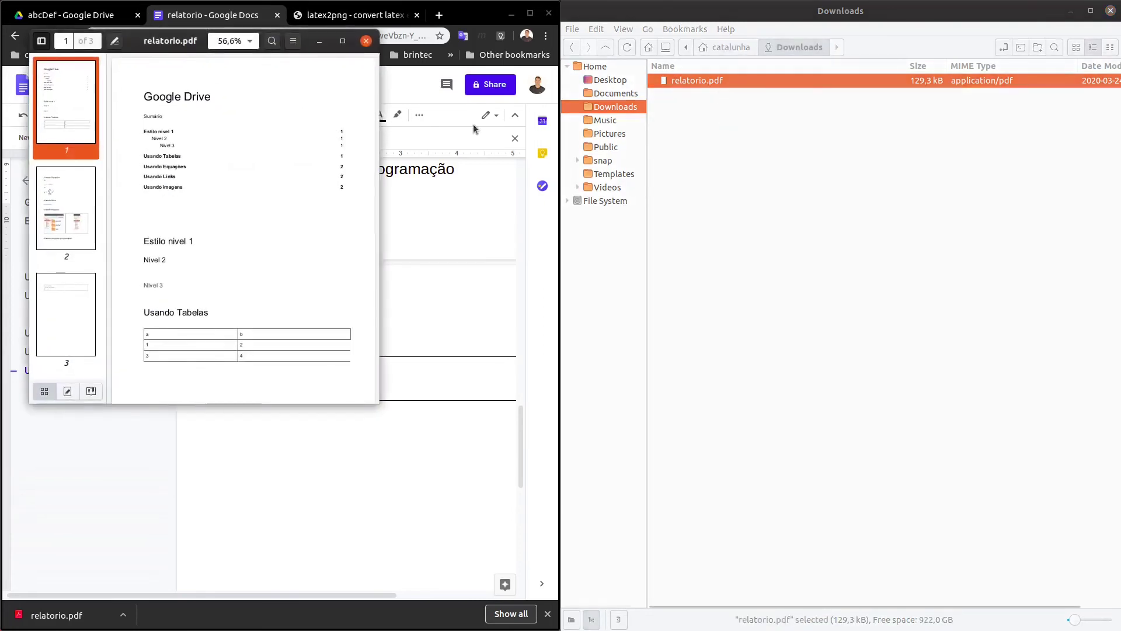
left_click_drag(379, 403, 752, 557)
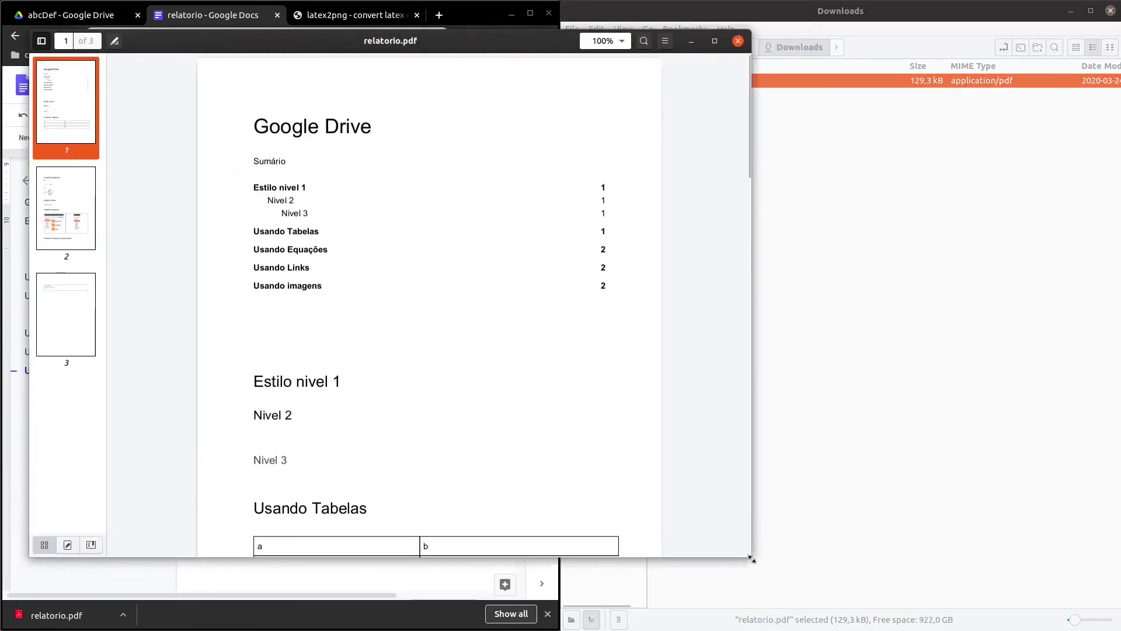
scroll(485, 364, "down", 5)
scroll(485, 365, "down", 6)
scroll(490, 362, "down", 10)
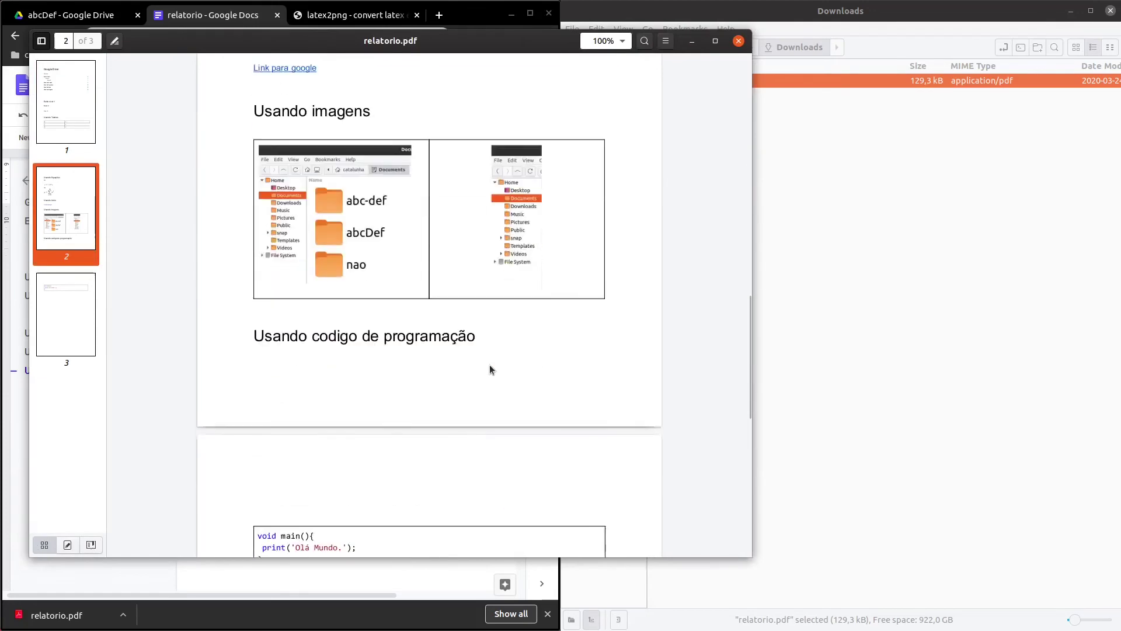
scroll(489, 369, "up", 20)
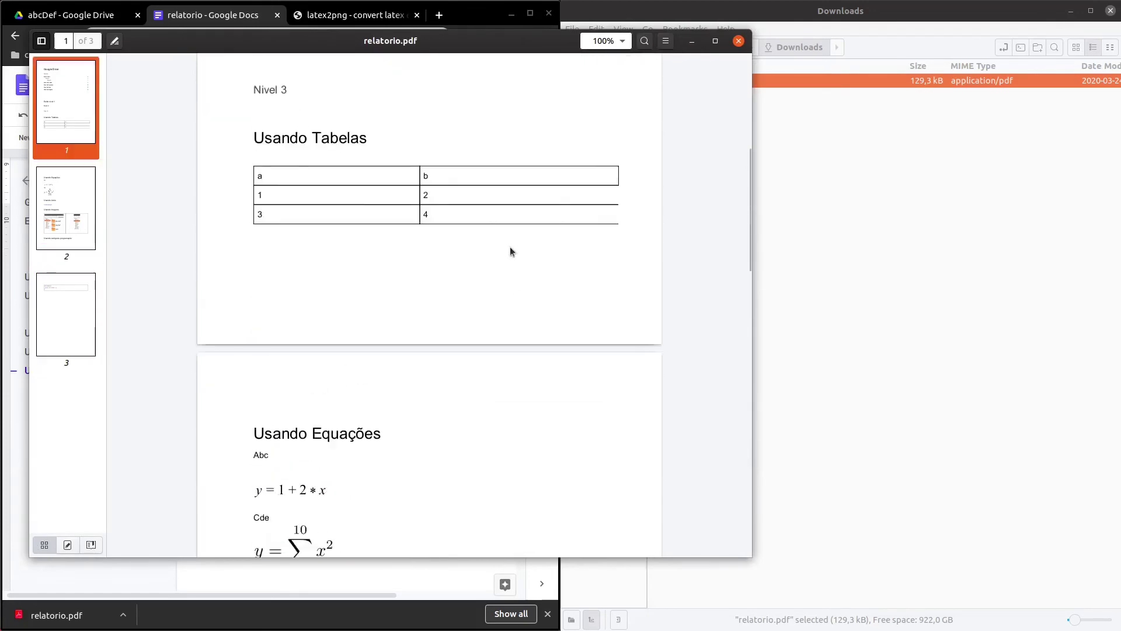
left_click(739, 41)
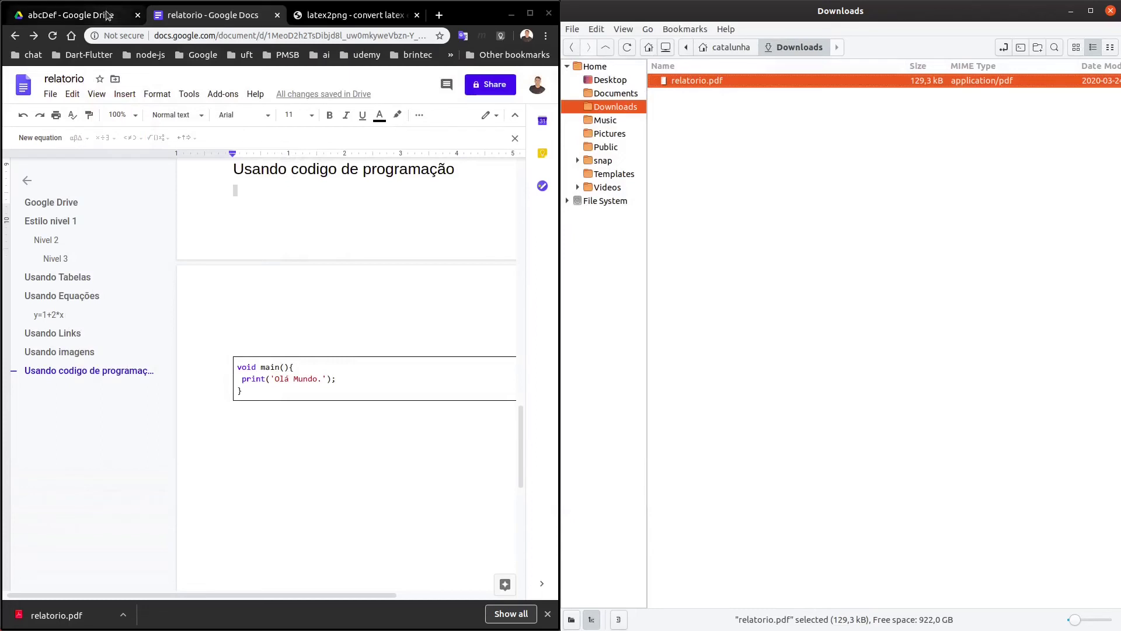
- In the abcDef folder on Google Drive, copy relatorio's link and turn on link sharing for anyone with the link
left_click(70, 14)
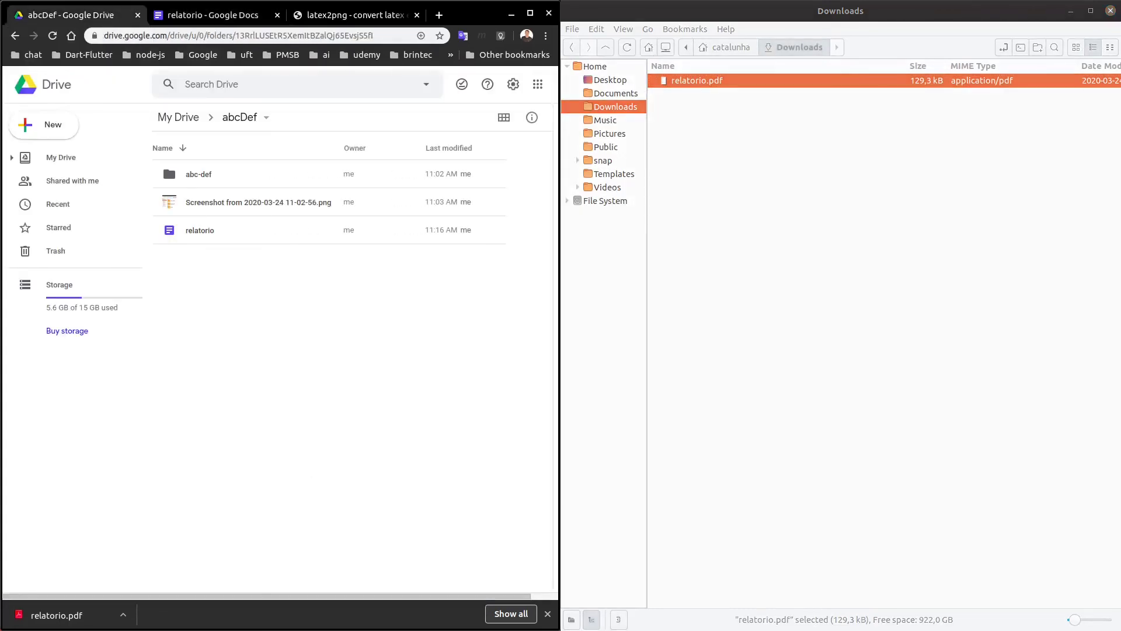
left_click(240, 231)
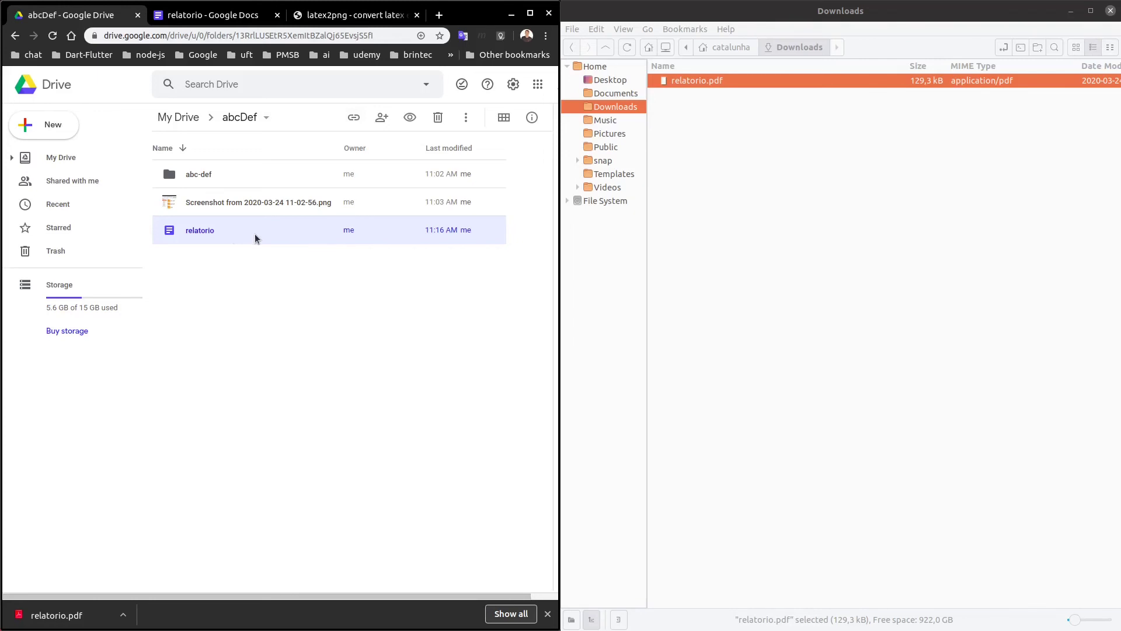
left_click(355, 121)
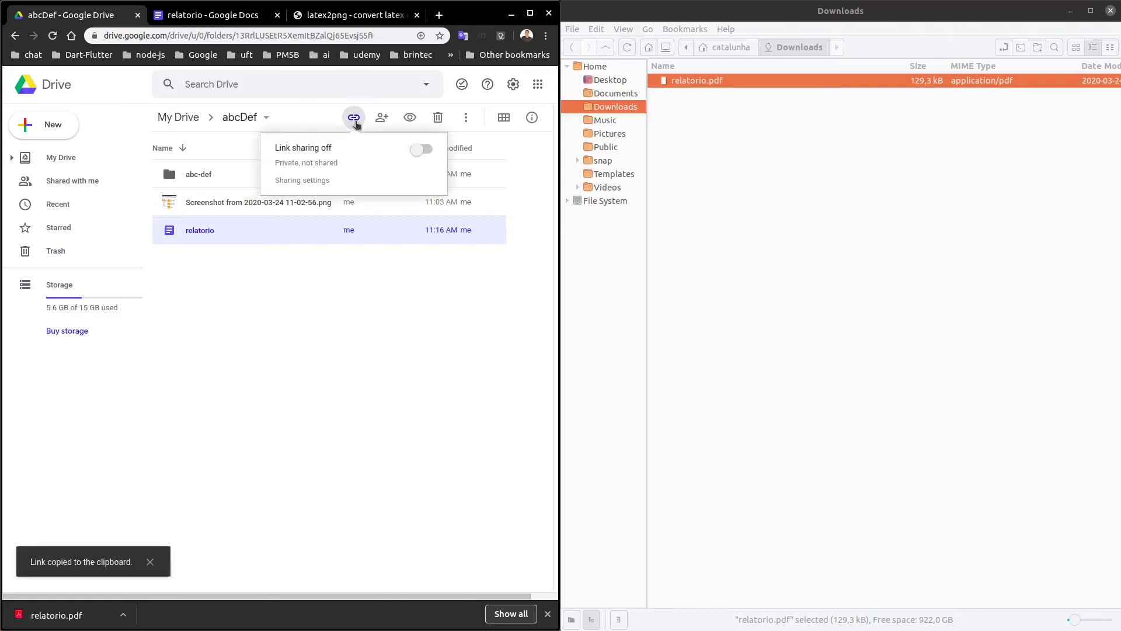
left_click(422, 151)
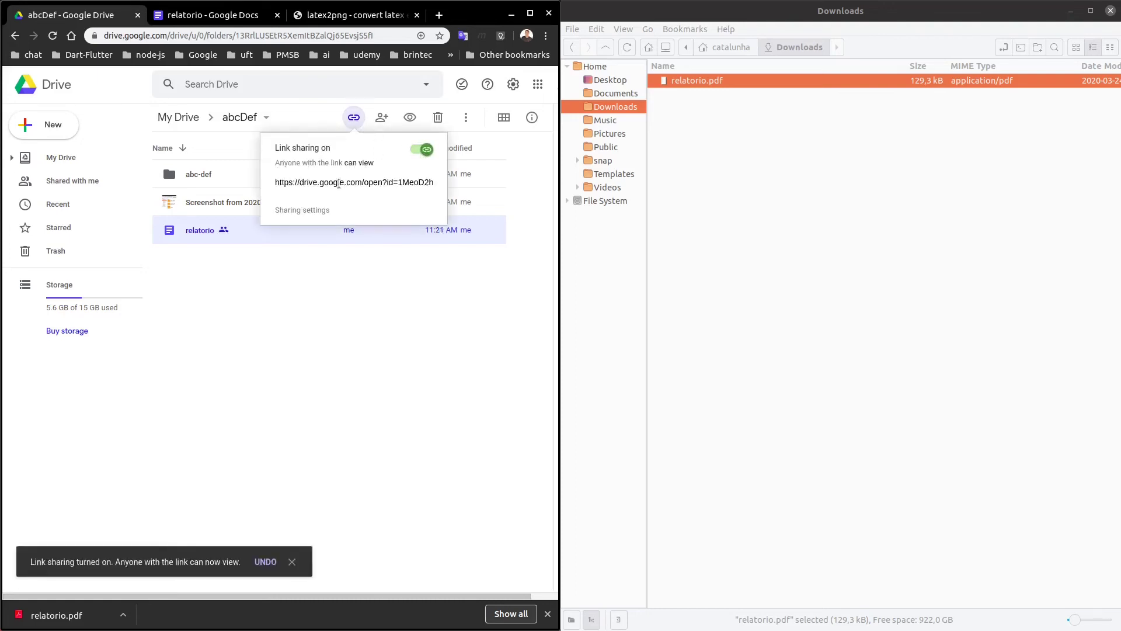
left_click(270, 385)
- Return to the relatorio document and add an empty line below "Link para google" in the "Usando Links" section
left_click(213, 15)
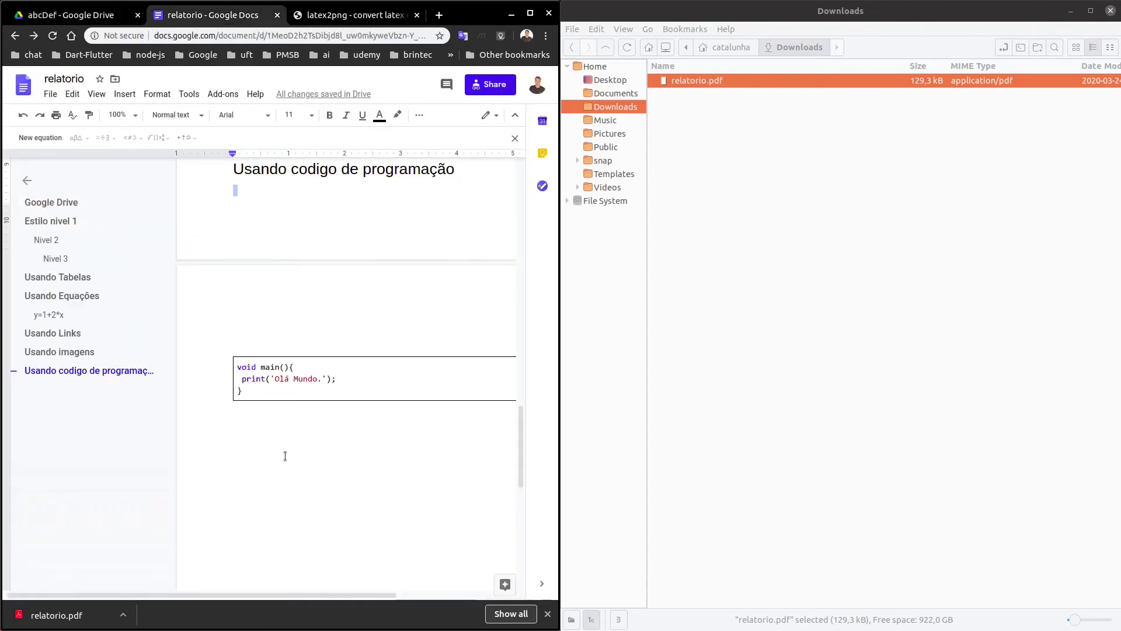
left_click(286, 434)
scroll(286, 432, "right", 3)
scroll(286, 427, "down", 5)
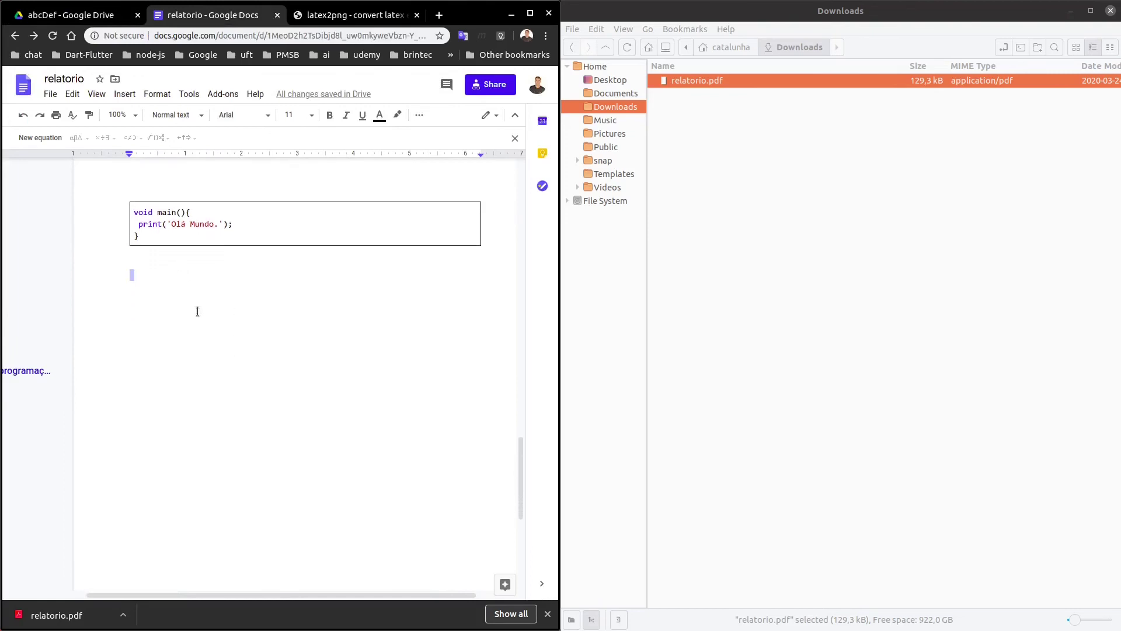
scroll(225, 355, "up", 10)
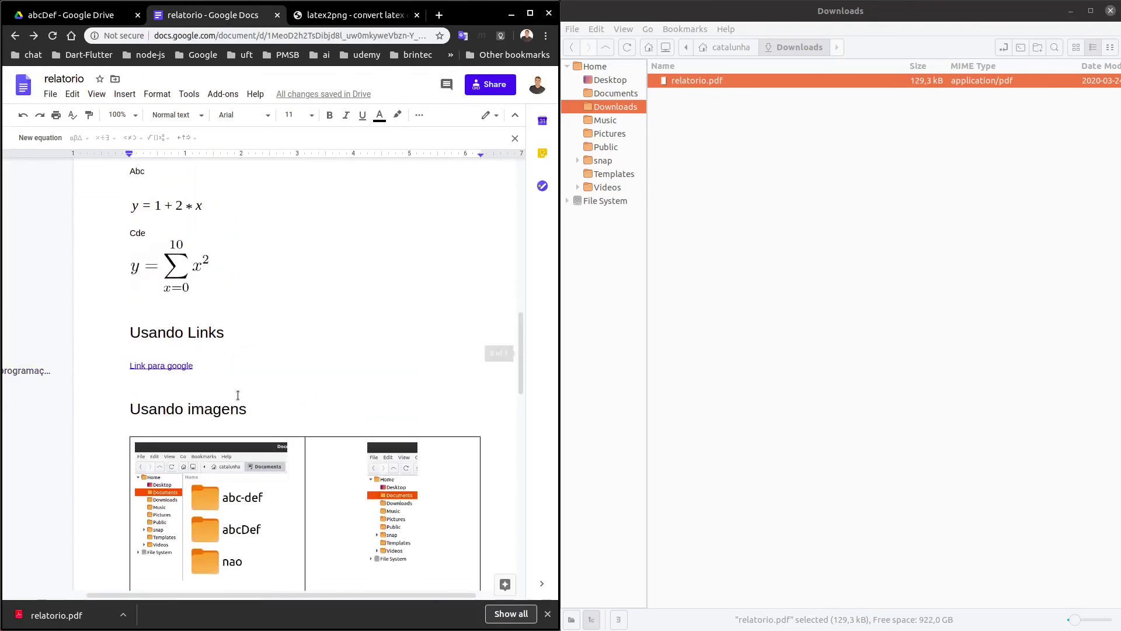
left_click(214, 378)
key("Return")
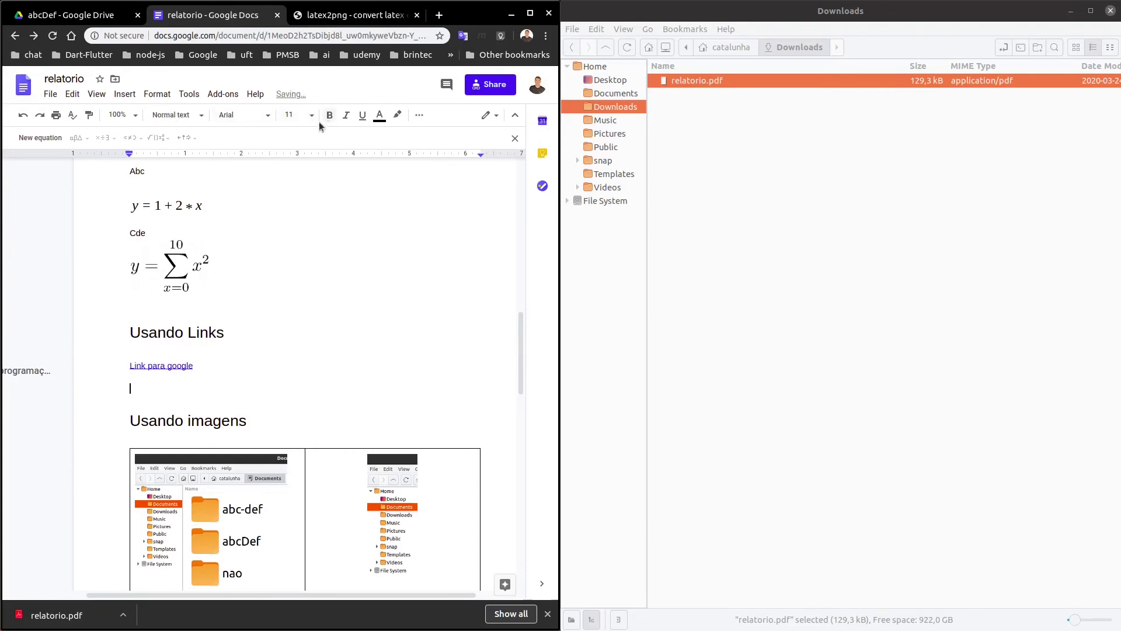
- Insert a link on the new line with the text "Link para este mesmo GDoc" and the copied Drive address
left_click(420, 115)
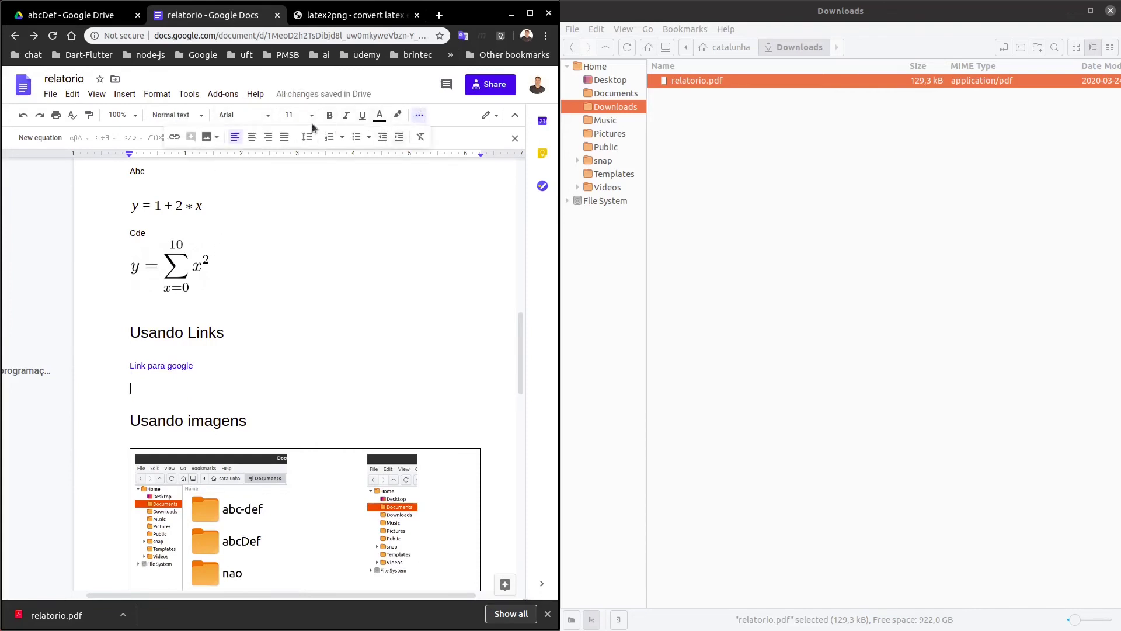
left_click(175, 137)
left_click(223, 420)
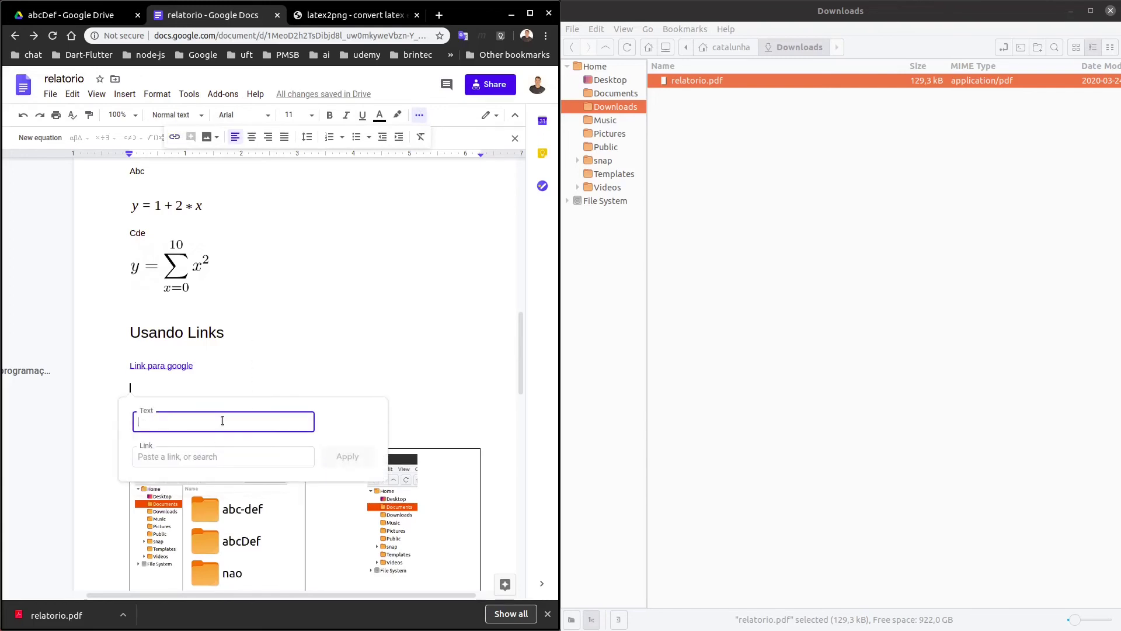
left_click(198, 456)
key("ctrl+v")
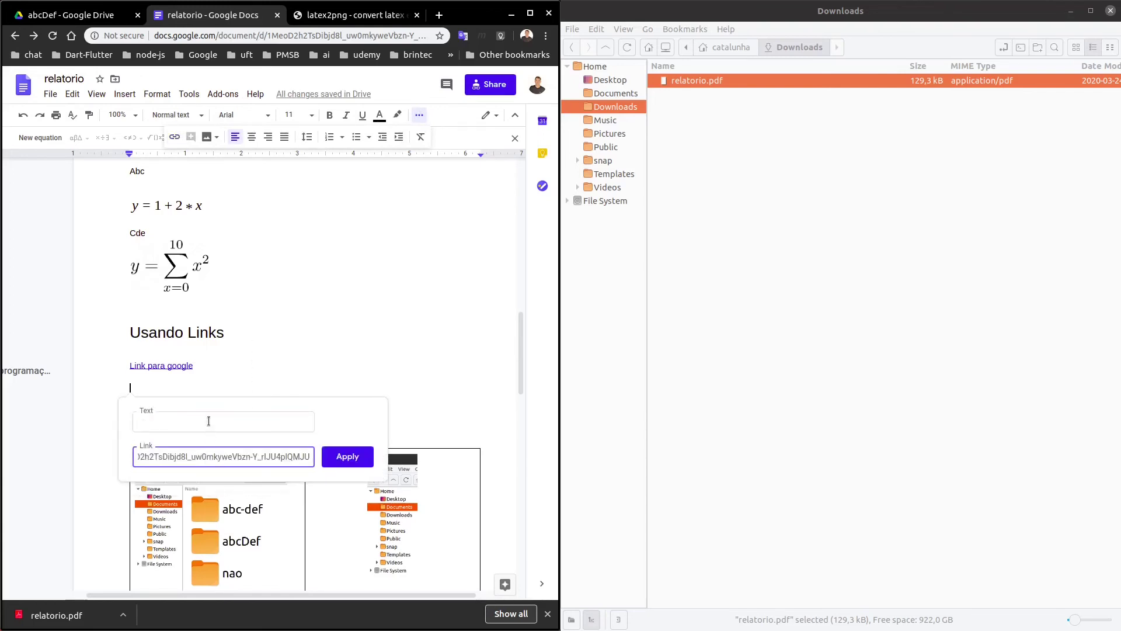
left_click(210, 421)
type("Link par")
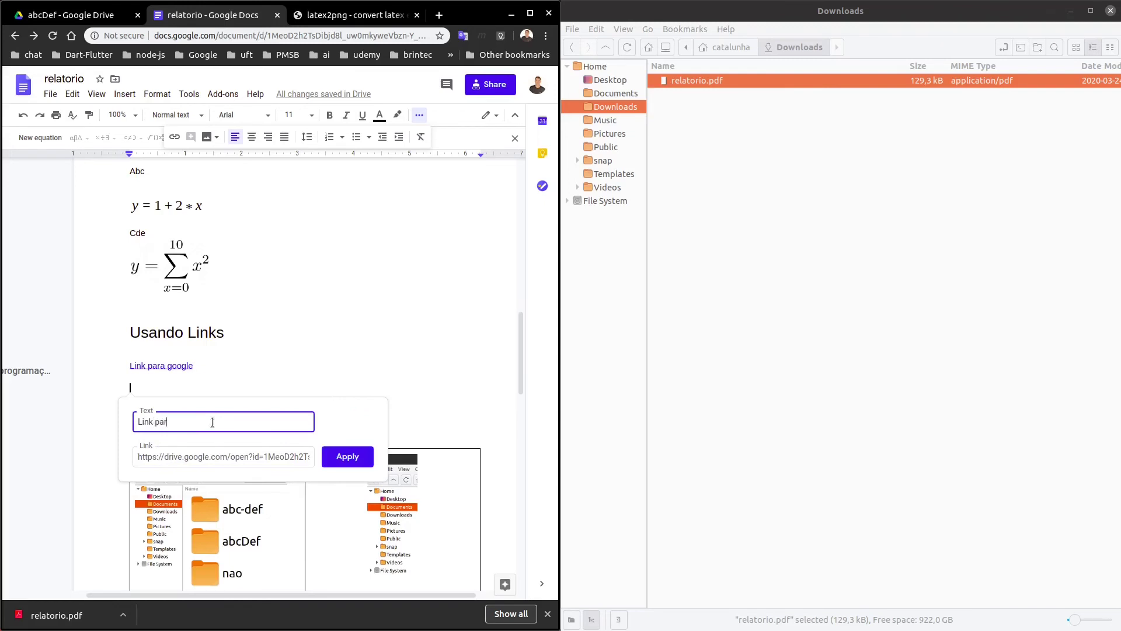
type("a este mesmo GD")
key("Delete")
left_click(359, 459)
- Test the "Link para este mesmo GDoc" link by opening its target, then close the opened copy of relatorio
left_click(213, 390)
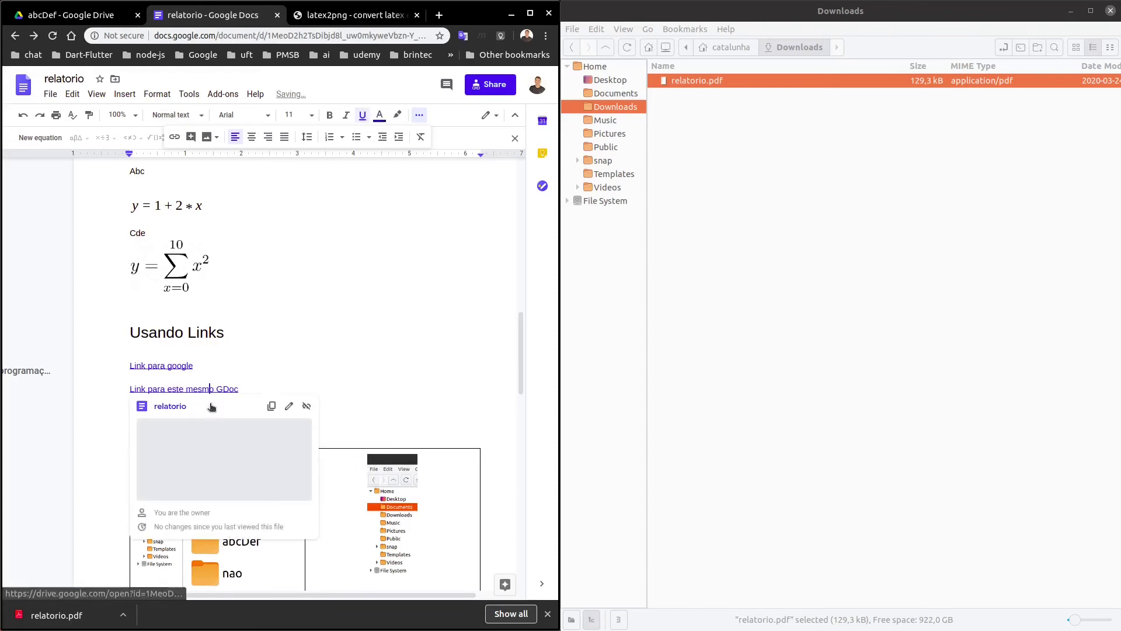
left_click(208, 404)
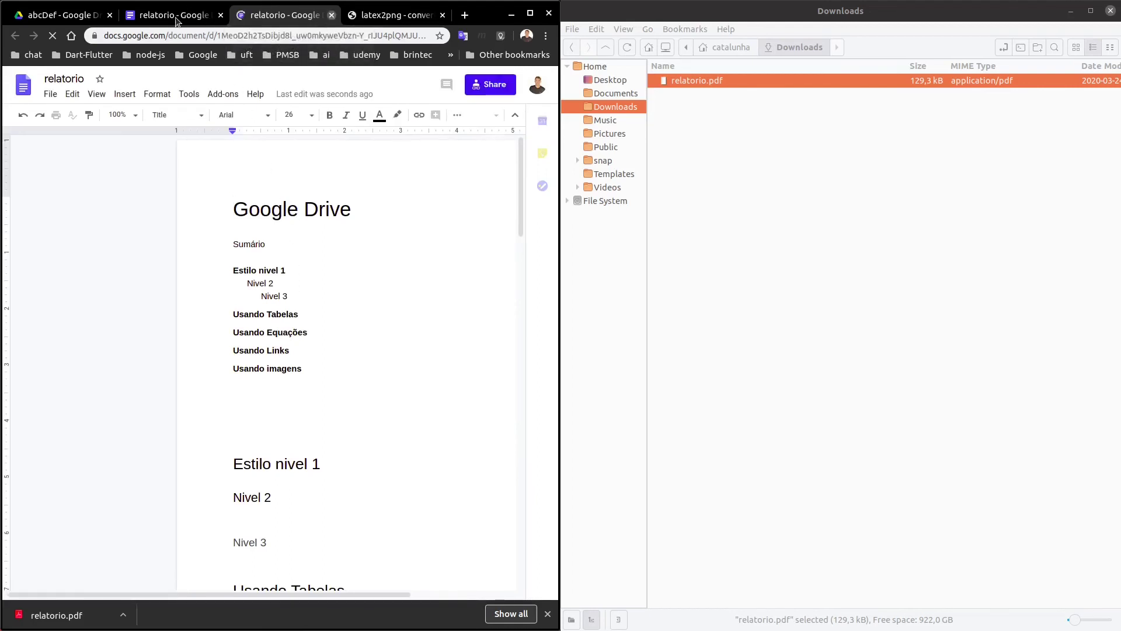
key("ctrl+w")
left_click(382, 333)
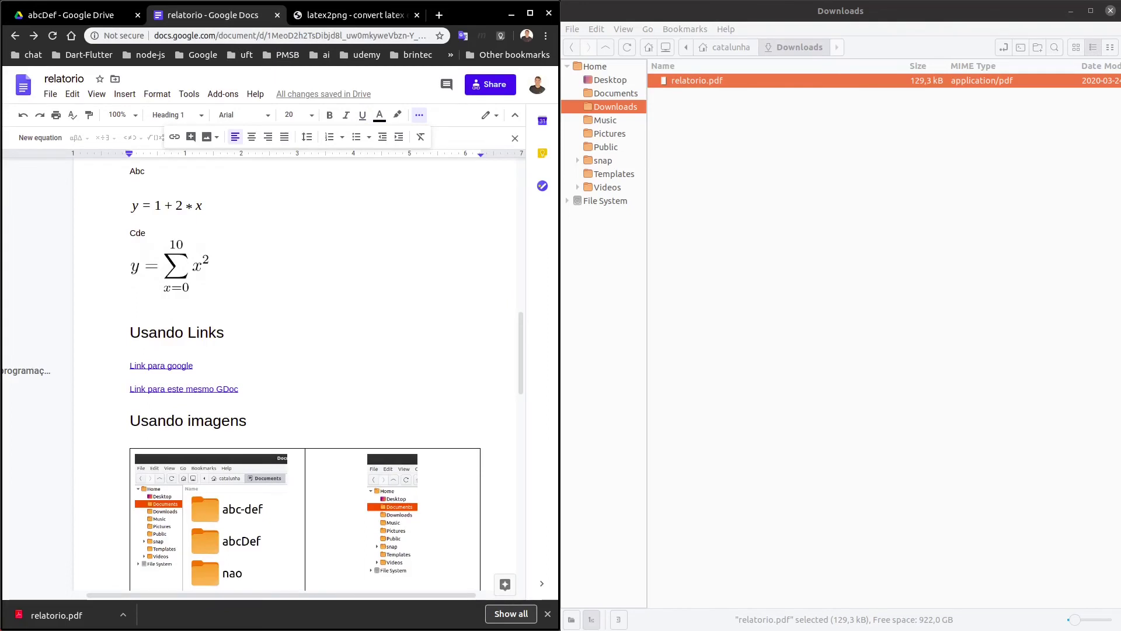
- Maximize the browser window and review the equations, links and images sections of the document
left_click(253, 208)
left_click(530, 13)
left_click(490, 229)
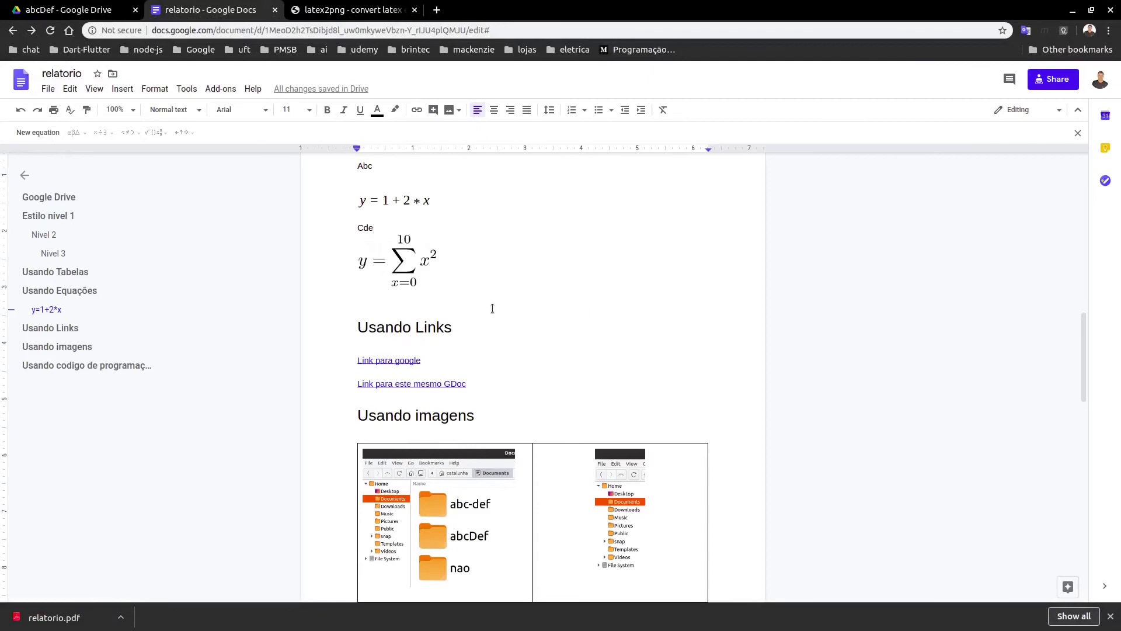
scroll(503, 371, "down", 3)
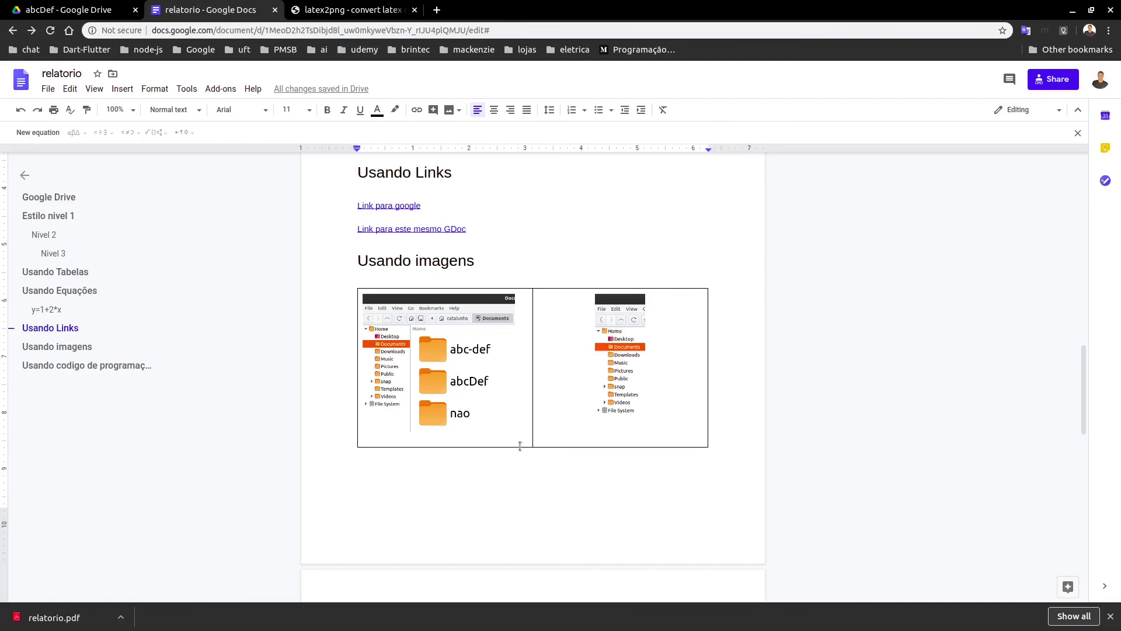
- Switch to the abcDef folder in Google Drive and get the shareable link of the relatorio document, dismissing the downloads bar
key("ctrl+1")
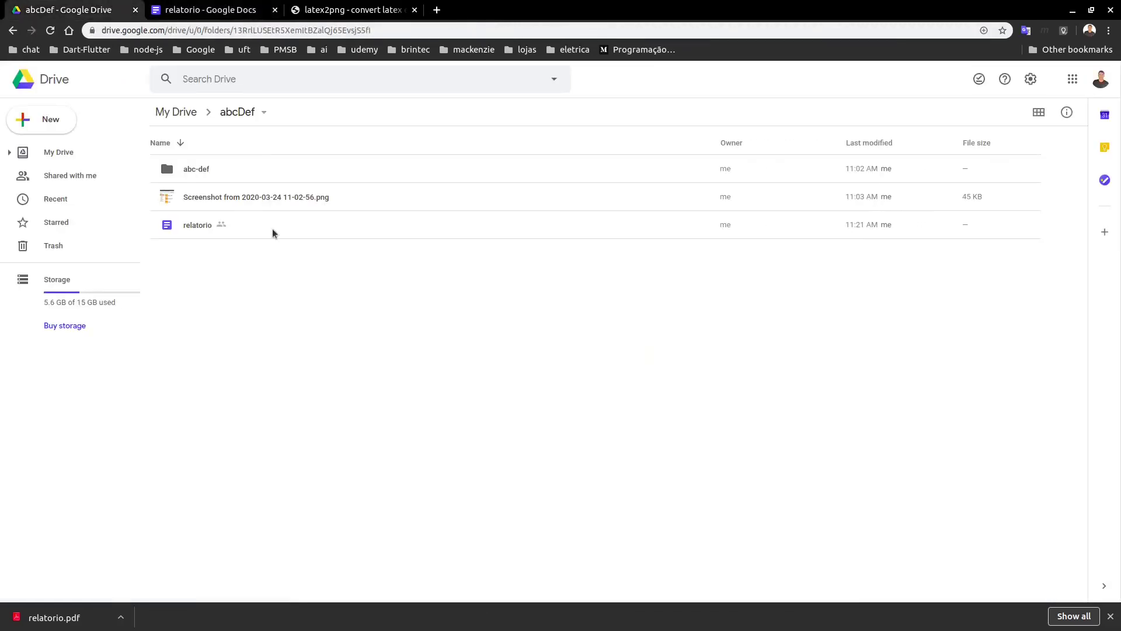
left_click(314, 226)
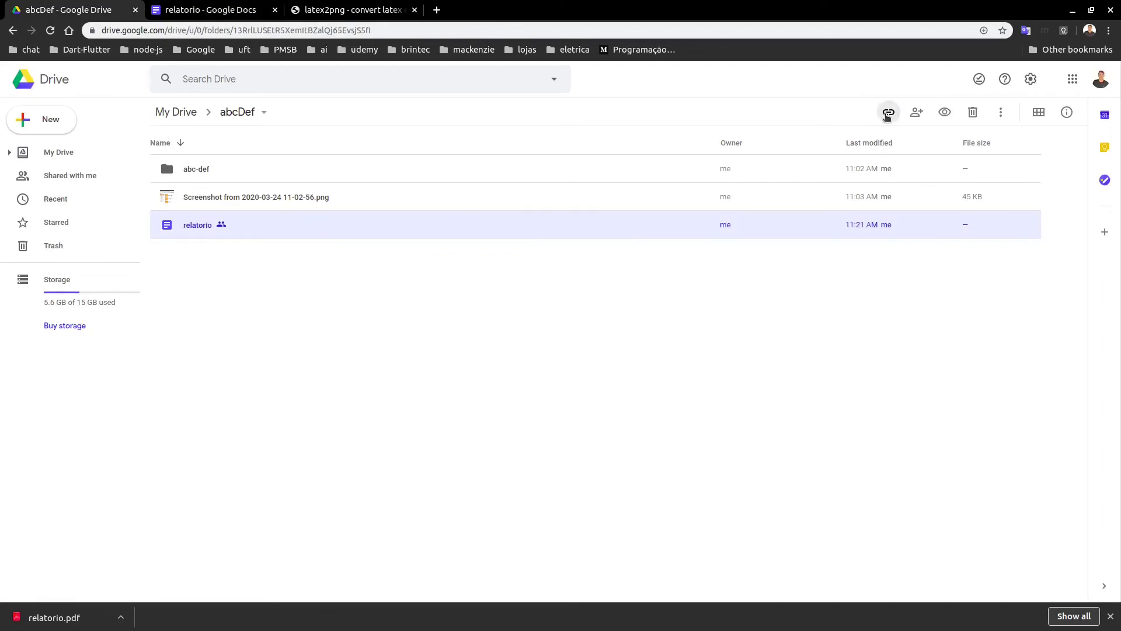
left_click(888, 112)
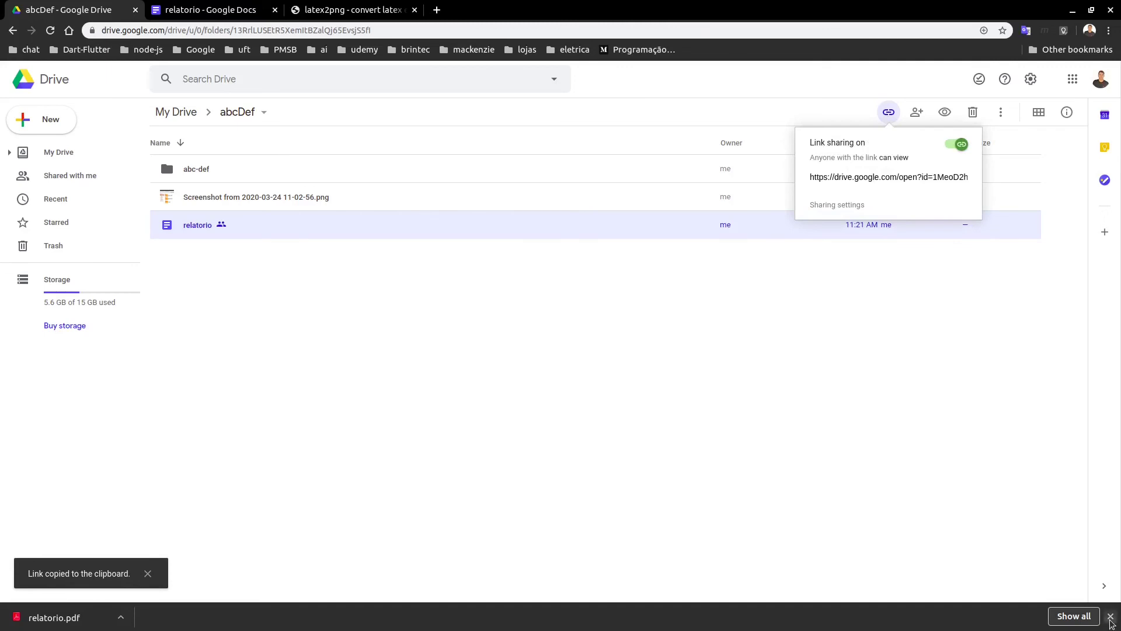
left_click(1111, 618)
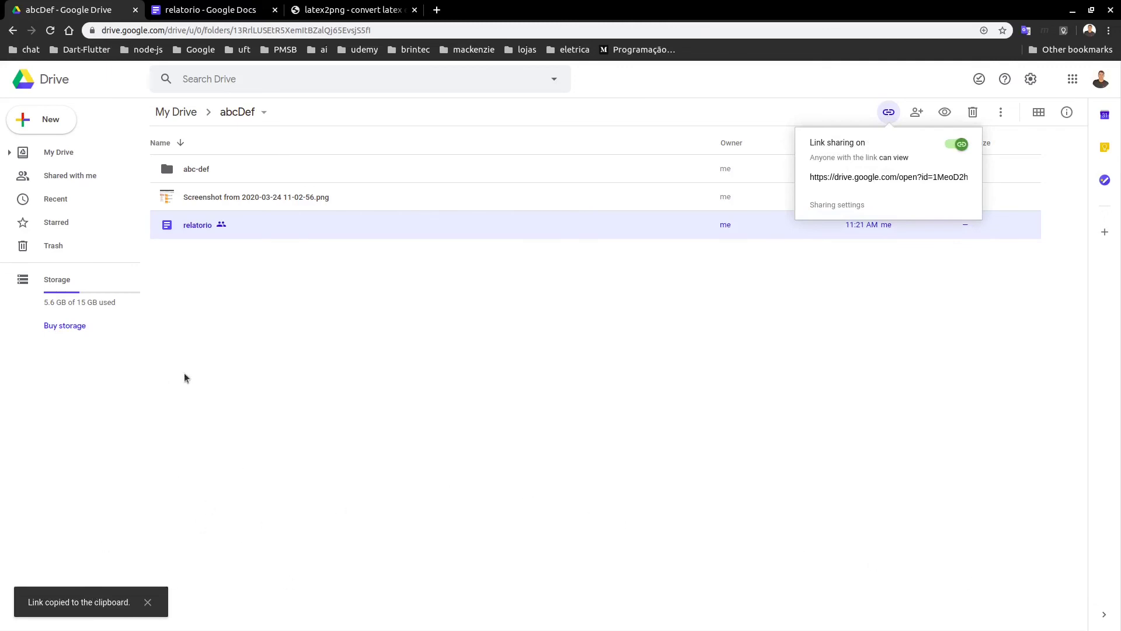
left_click(267, 309)
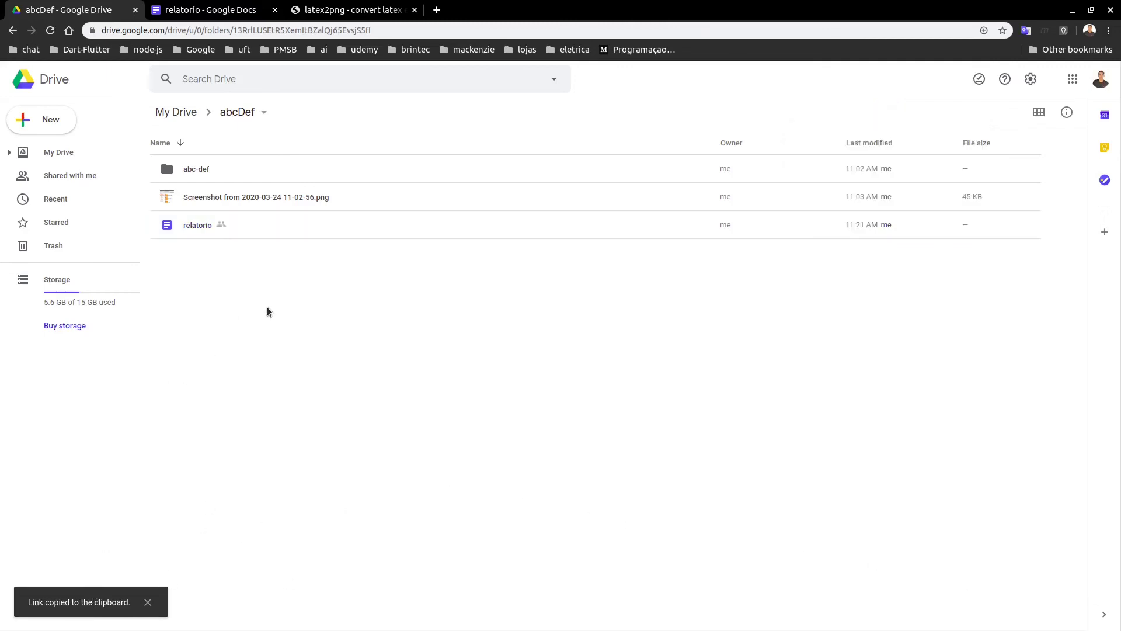
right_click(254, 264)
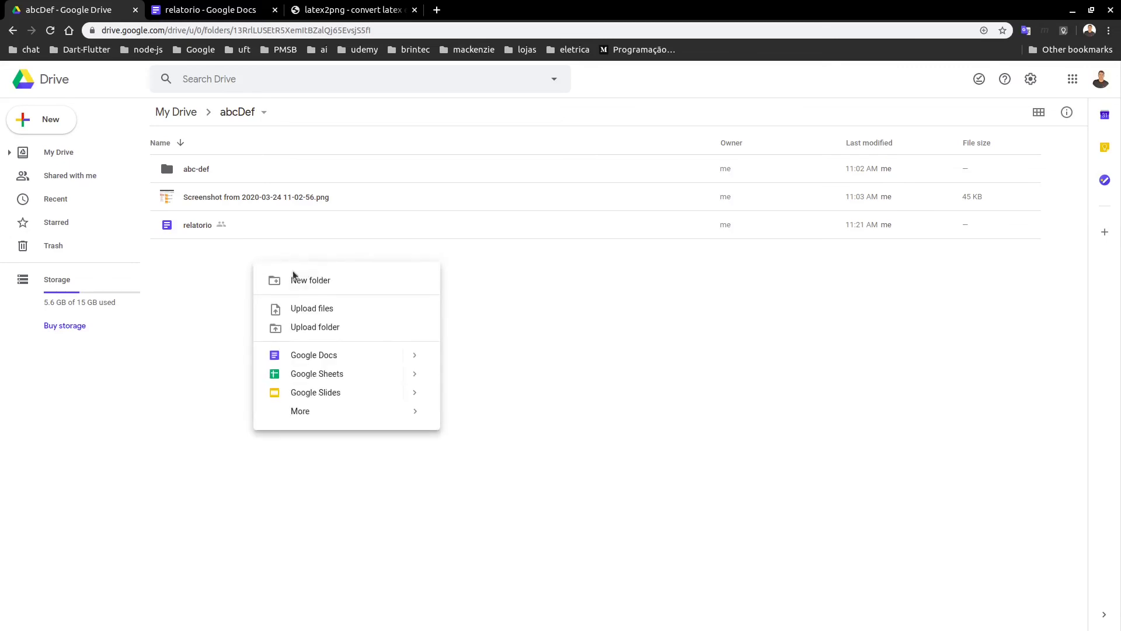
left_click(346, 379)
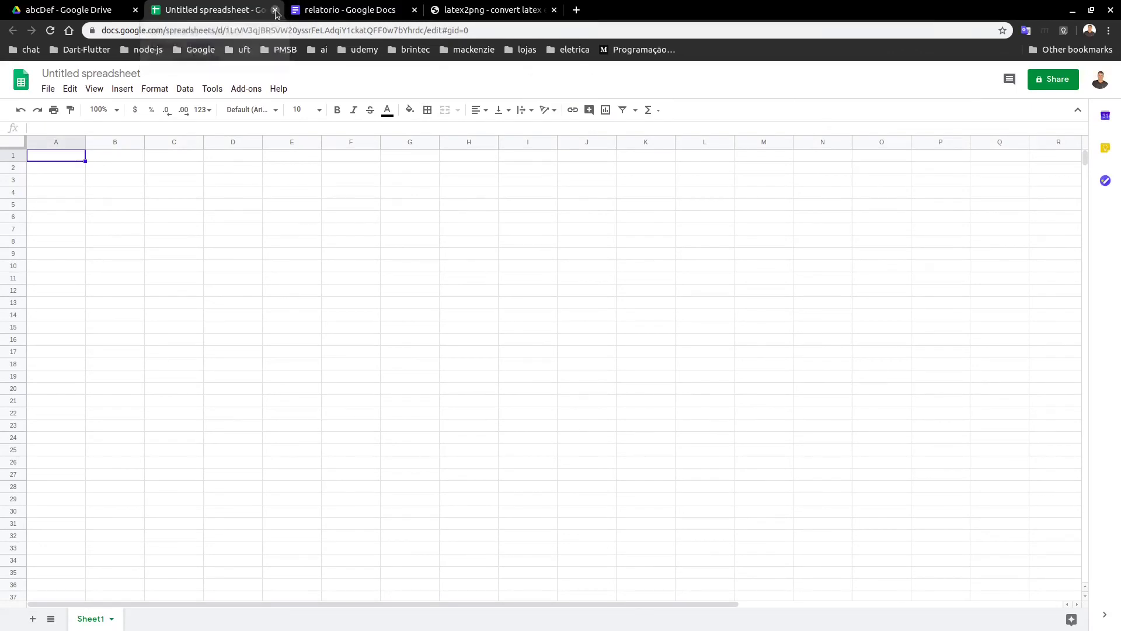
left_click(275, 10)
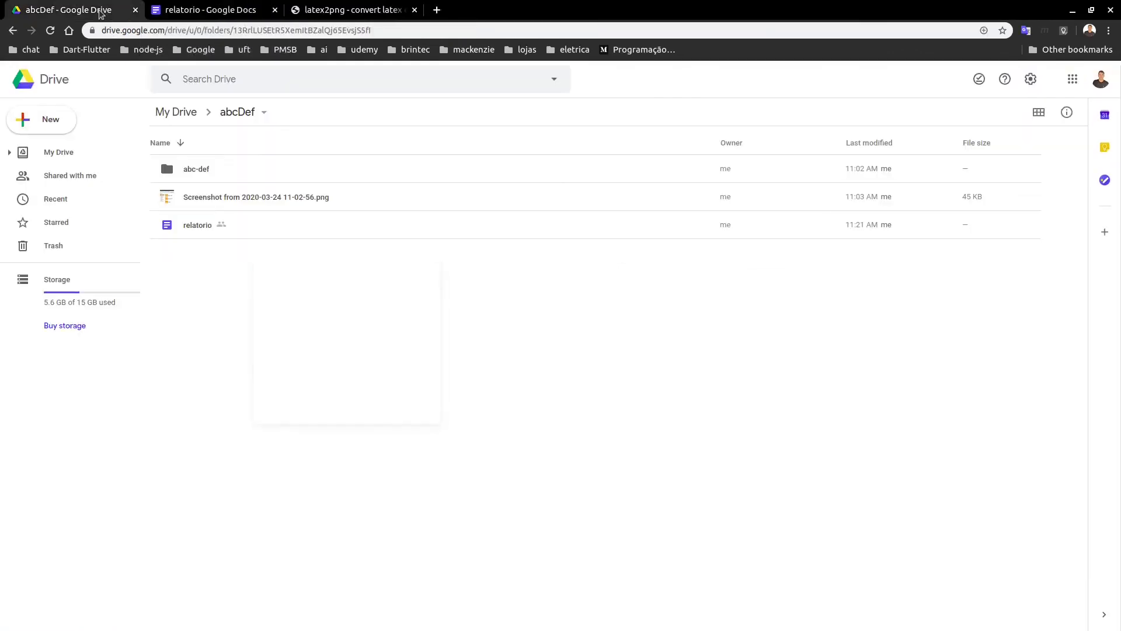
left_click(51, 30)
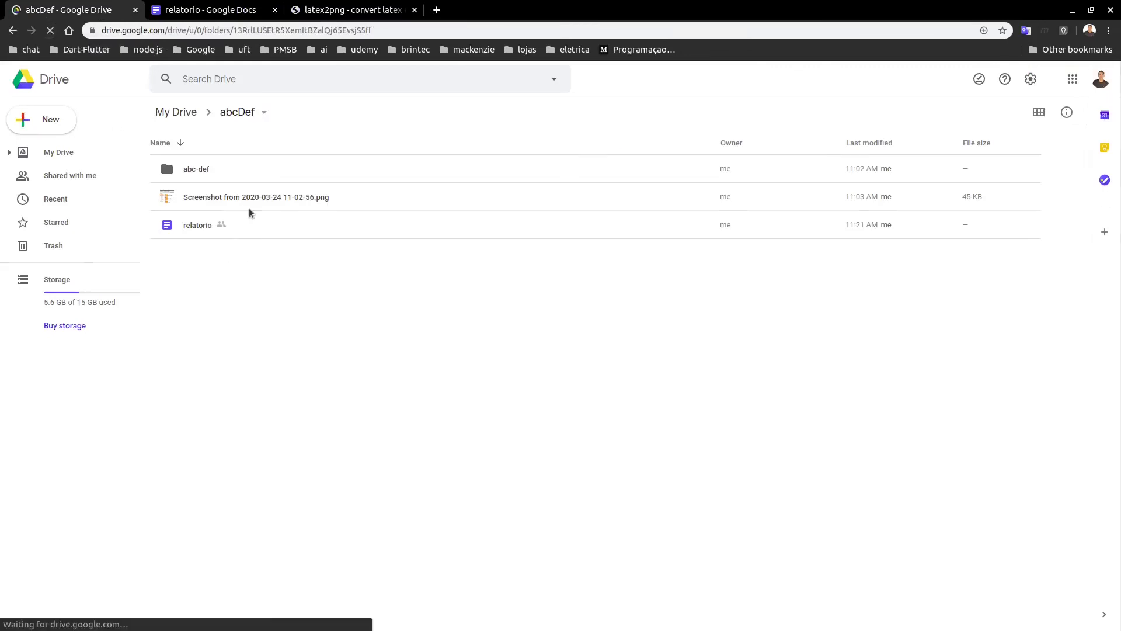
- Create a new Google Sheets spreadsheet in the abcDef folder and name it planilha
right_click(317, 290)
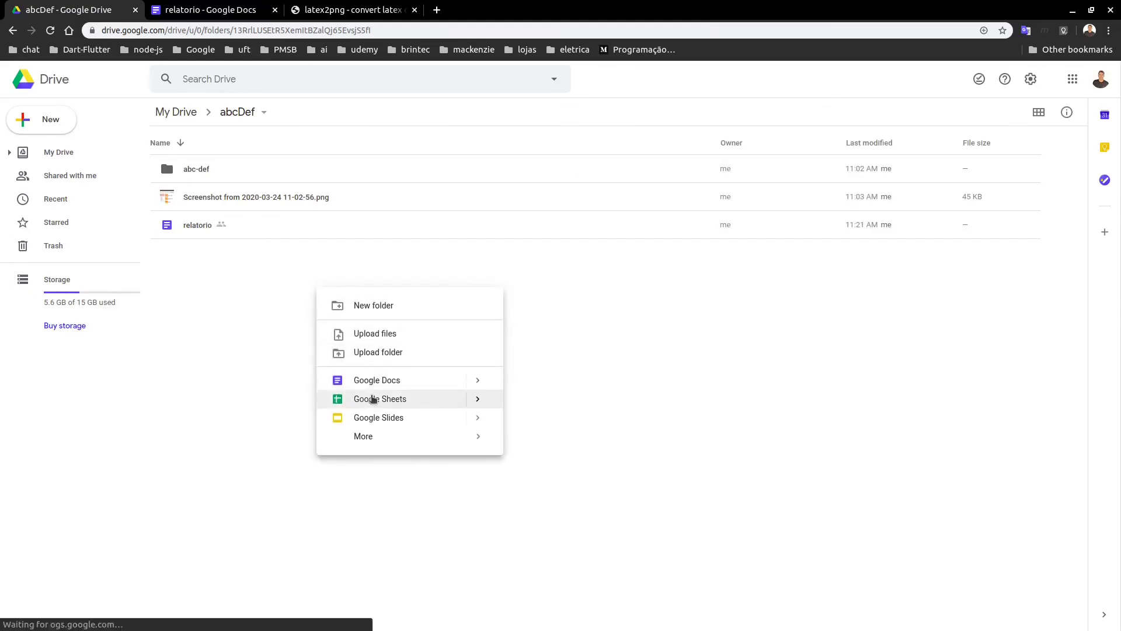
left_click(372, 398)
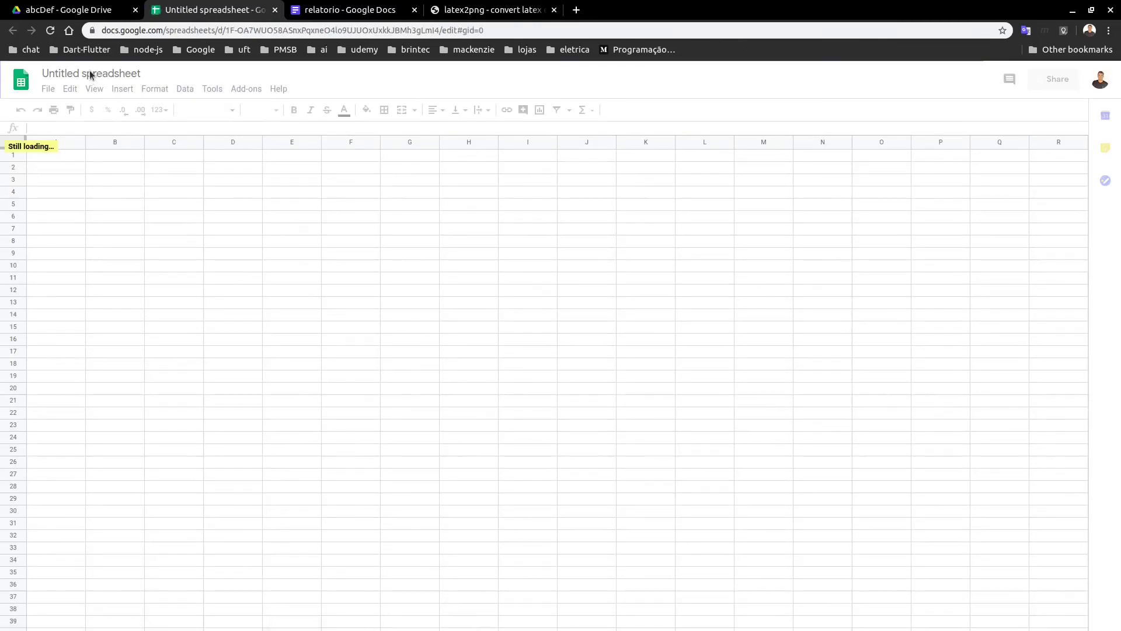
left_click(90, 74)
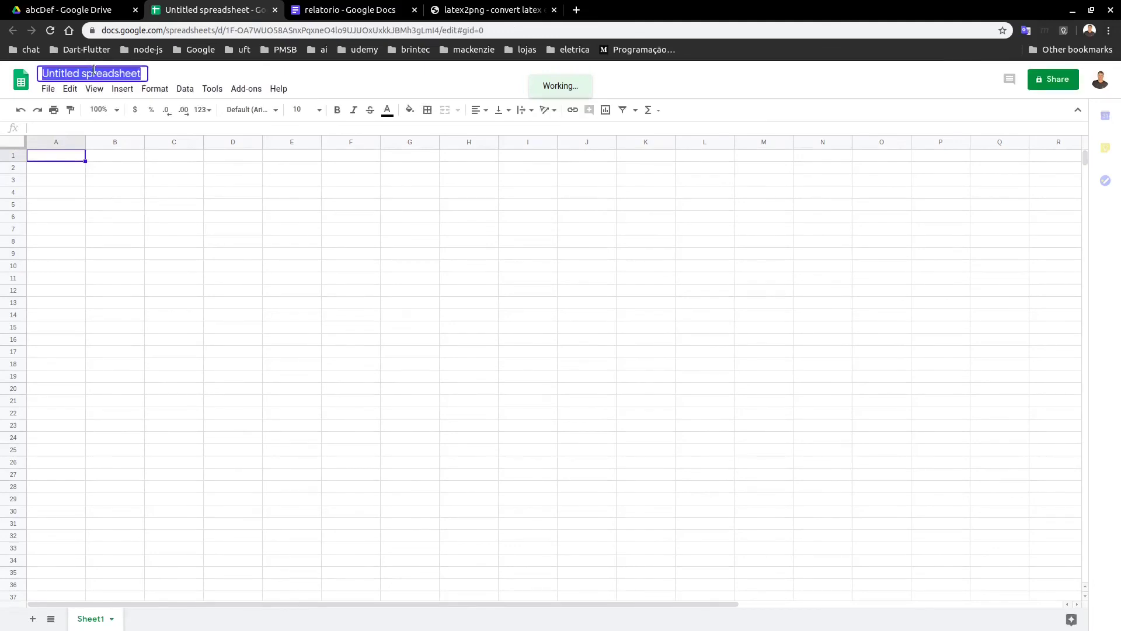
type("planilha")
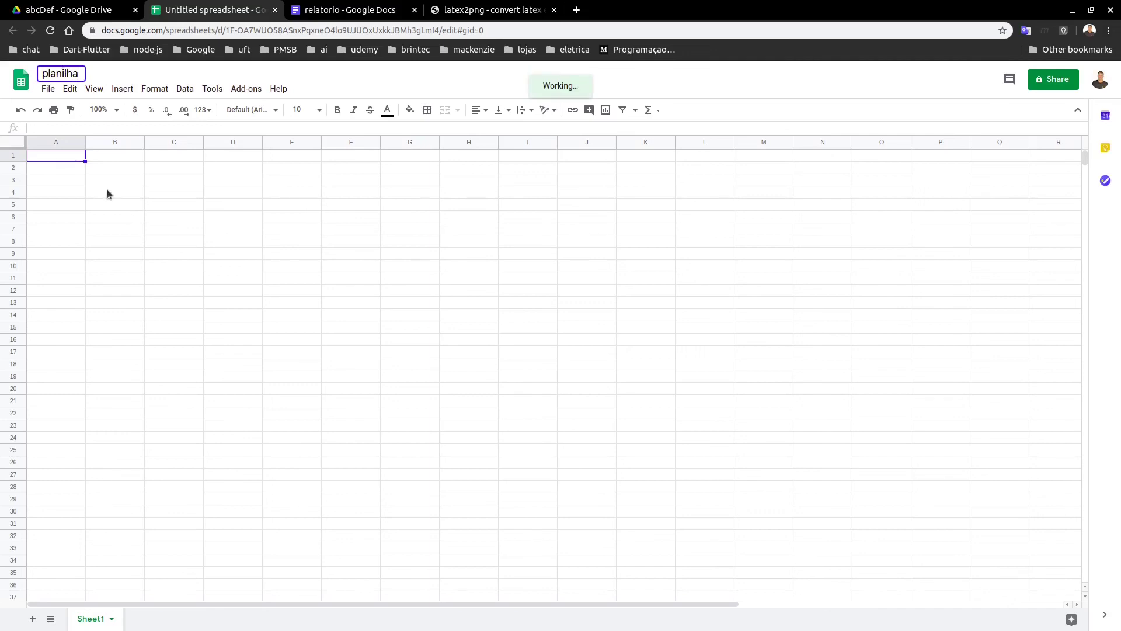
- Enter 1 in cell A1 of planilha and reload the abcDef folder listing in Google Drive
left_click(69, 155)
type("1")
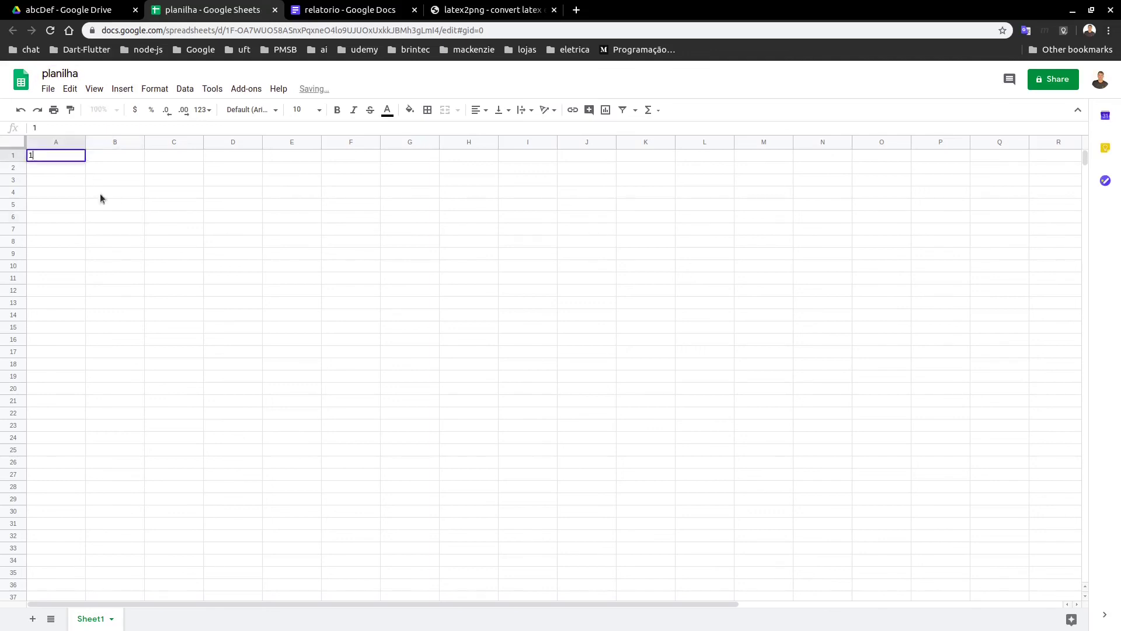
left_click(100, 194)
left_click(76, 8)
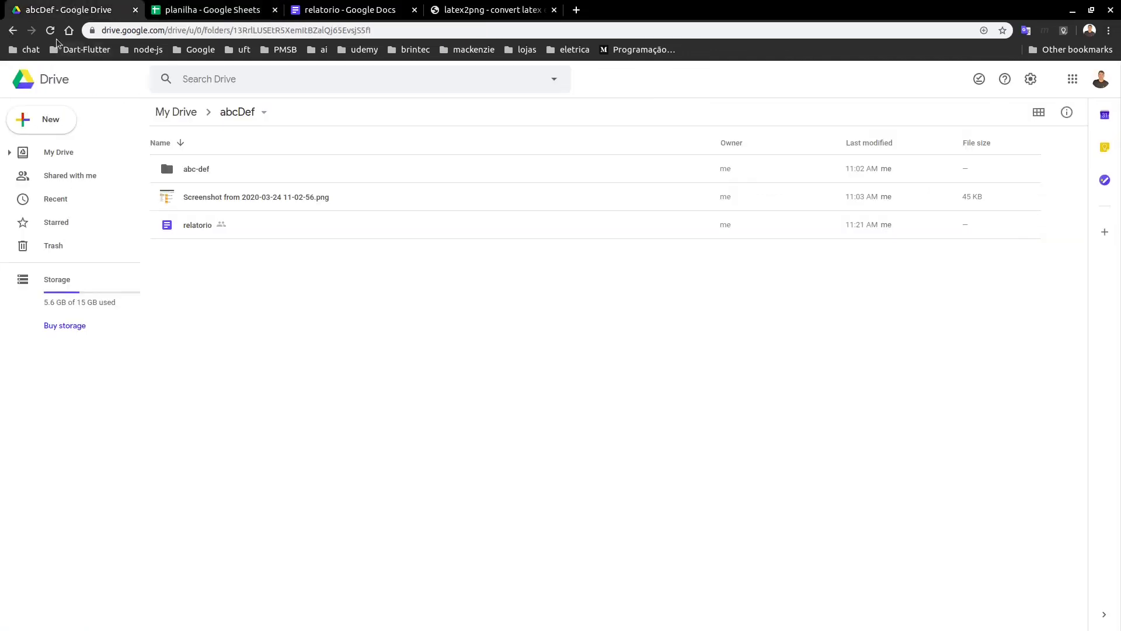
left_click(50, 31)
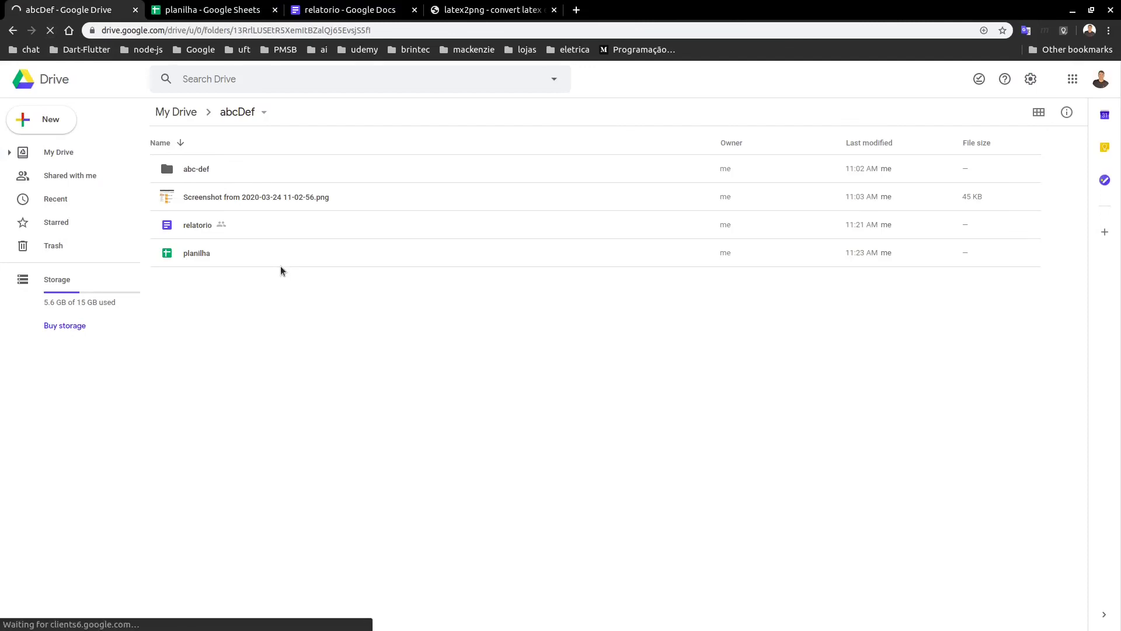
- Create a new Google Slides presentation in the abcDef folder and name it apresentacao
right_click(278, 310)
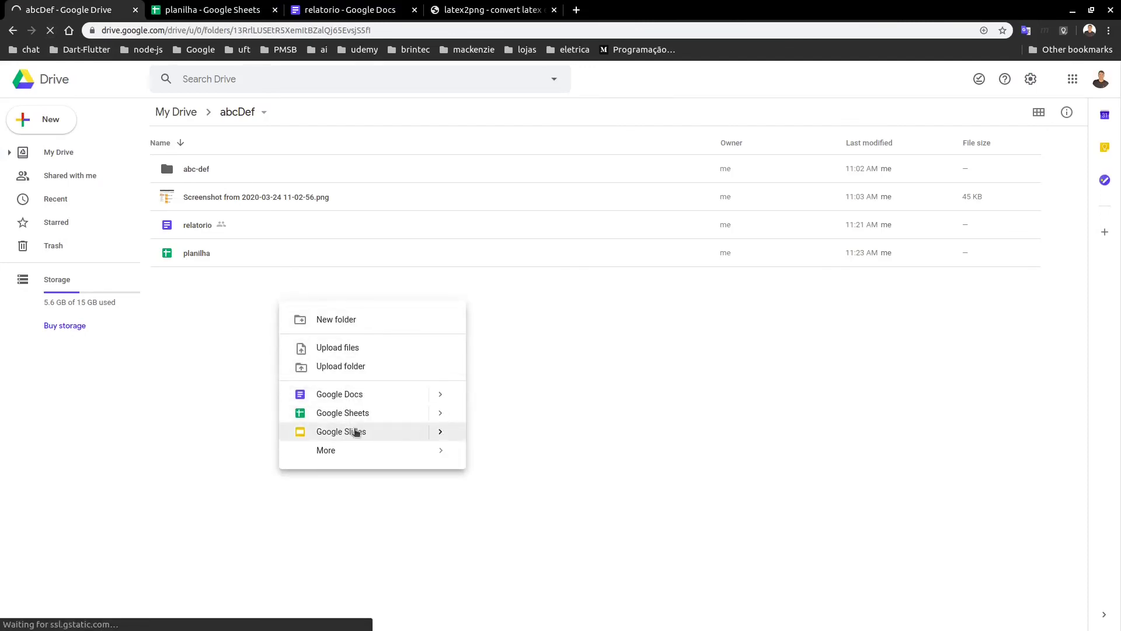
left_click(356, 432)
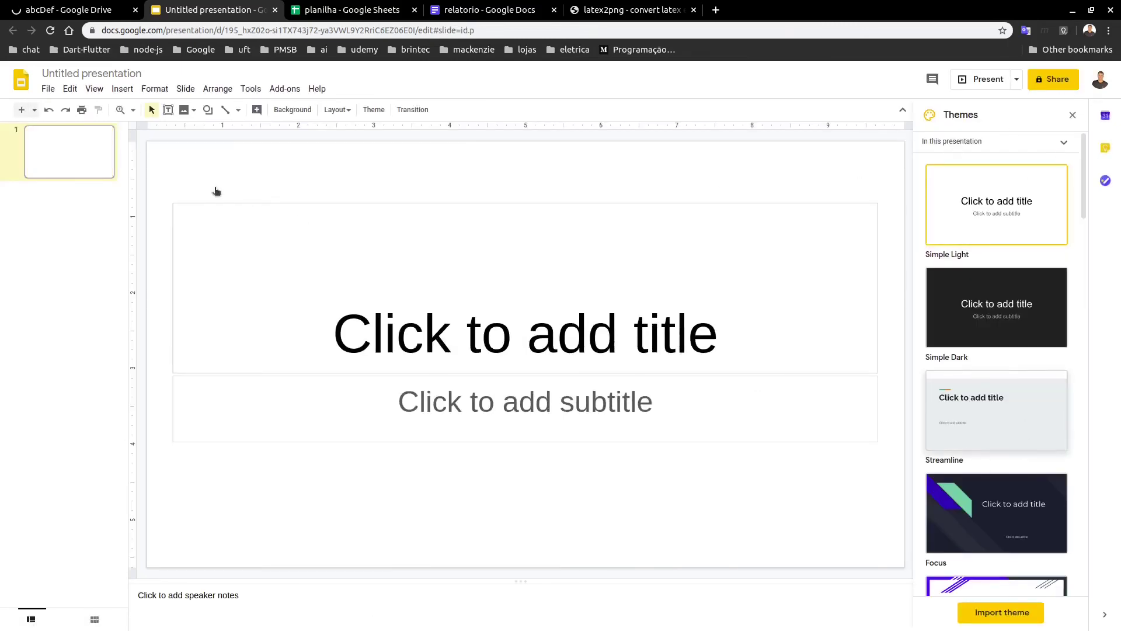
left_click(59, 75)
type("a")
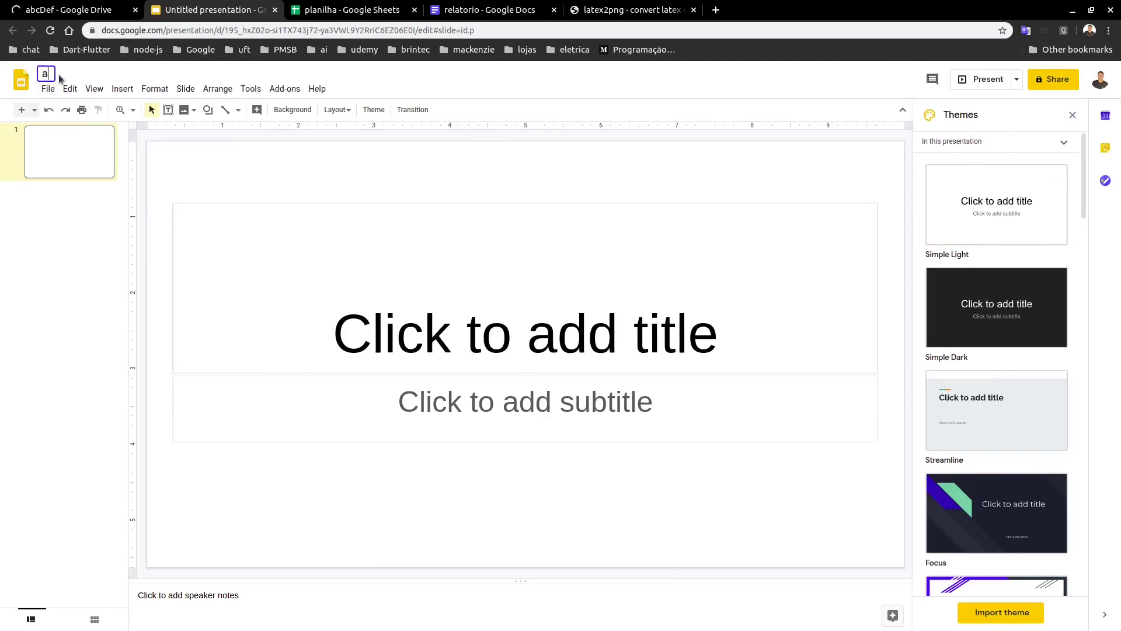
type("presentacao")
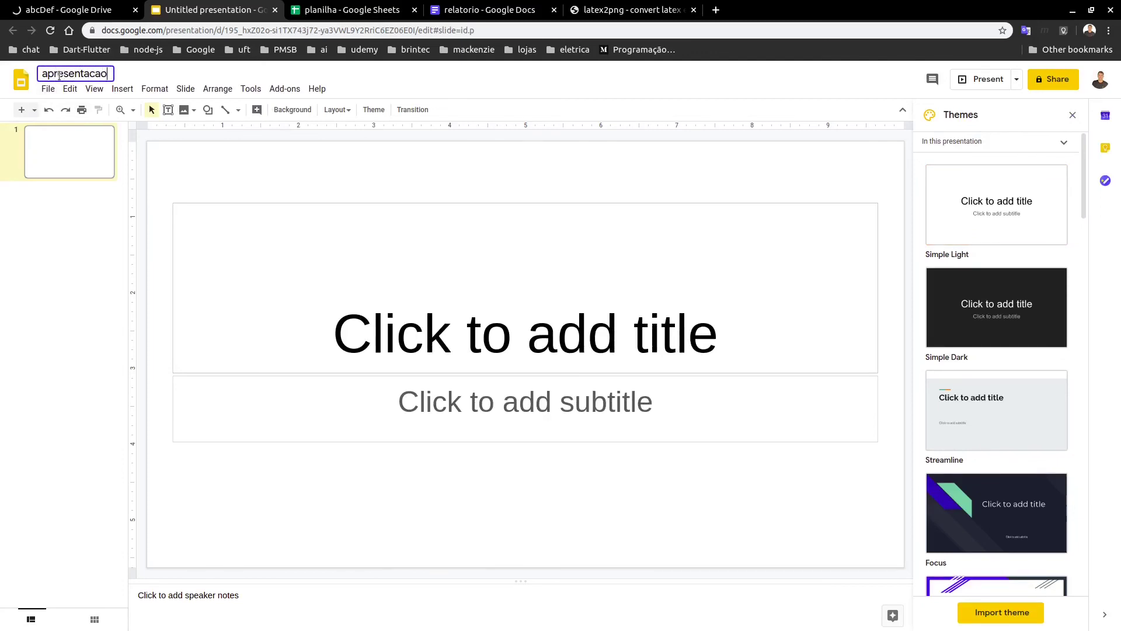
left_click(272, 193)
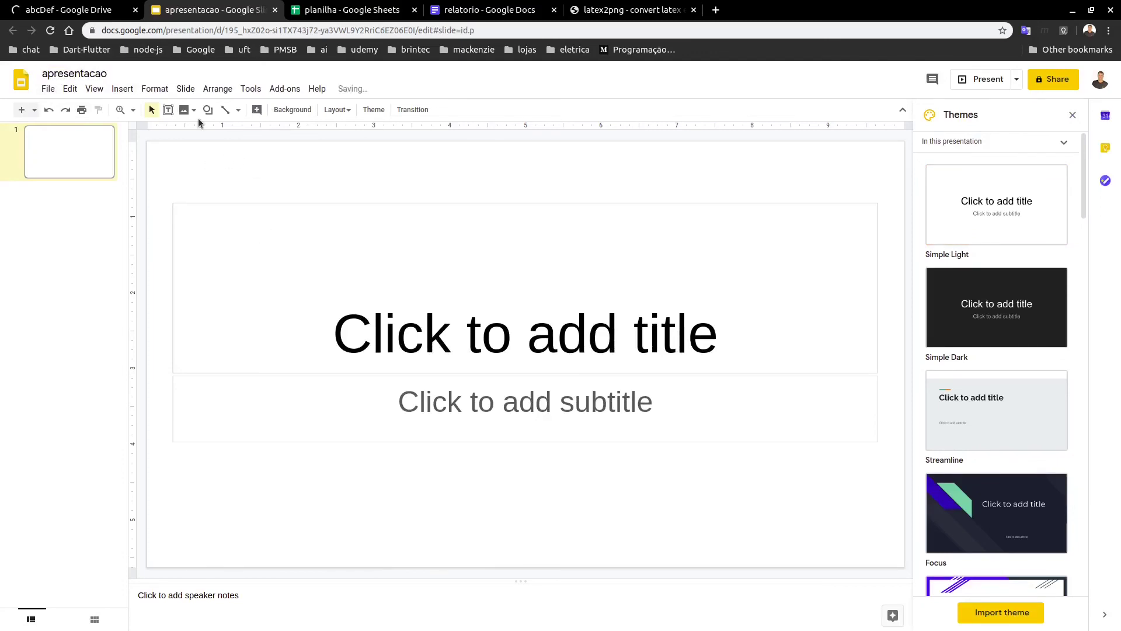
- Return to Google Drive and reload the abcDef folder to check its listing for the new presentation
left_click(112, 11)
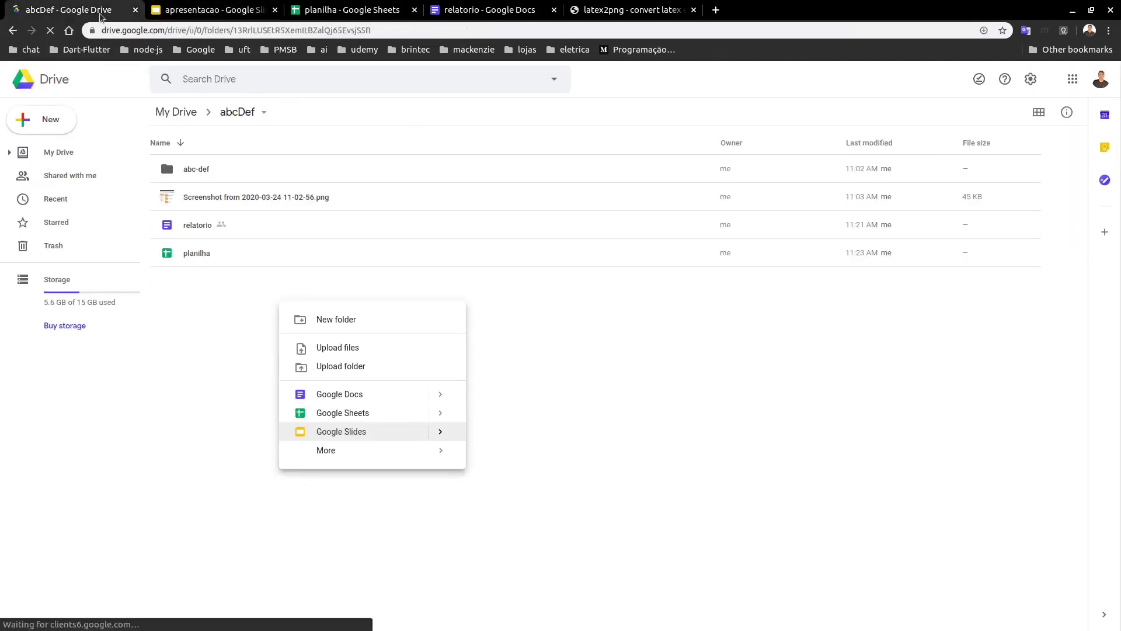
left_click(50, 31)
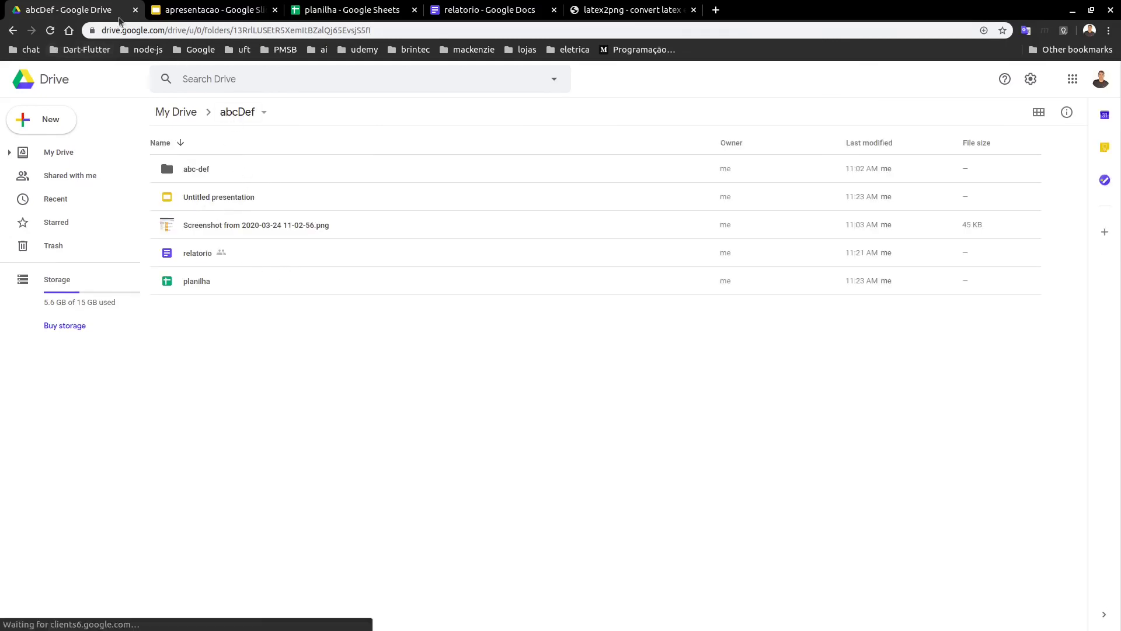
left_click(176, 10)
left_click(96, 7)
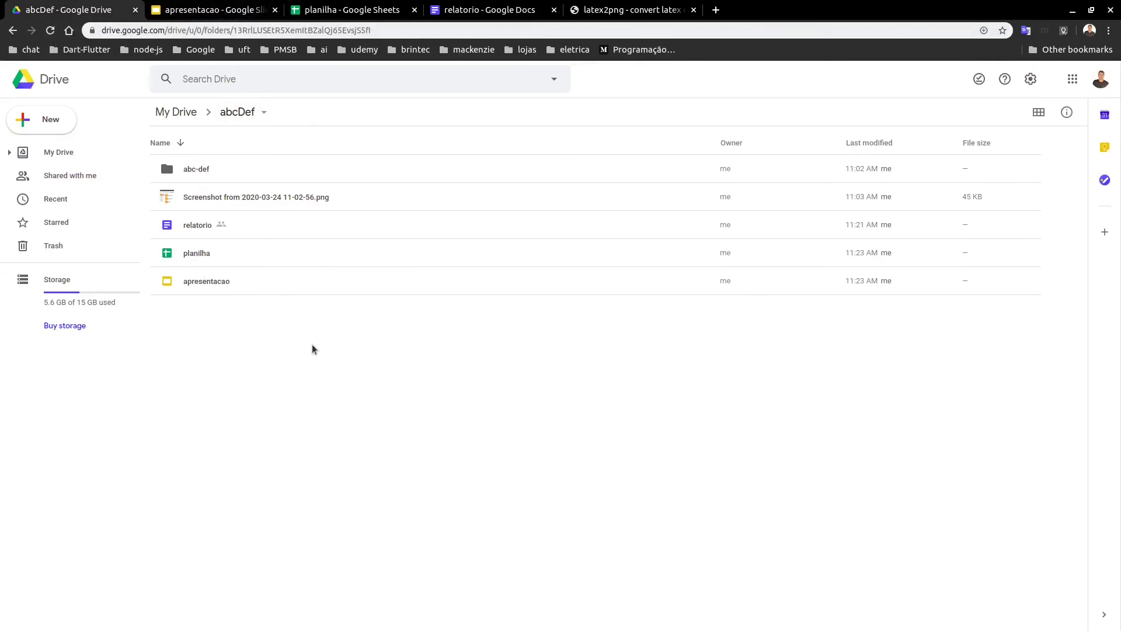
- Create a new Google Drawings file in the abcDef folder
right_click(252, 309)
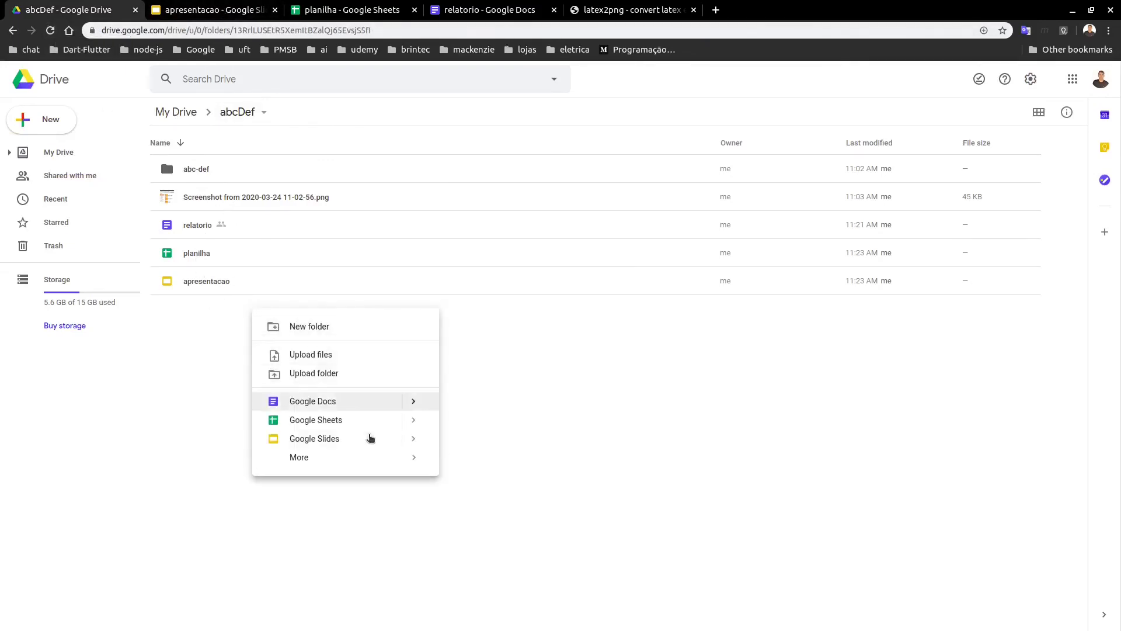
mouse_move(375, 458)
left_click(524, 485)
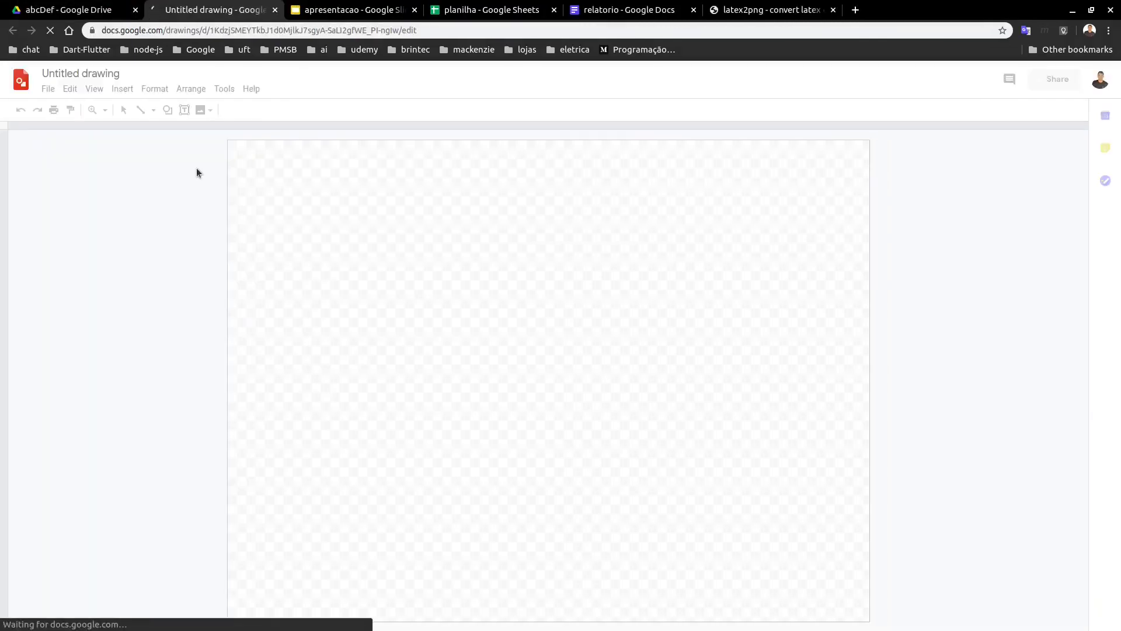
double_click(100, 74)
triple_click(100, 74)
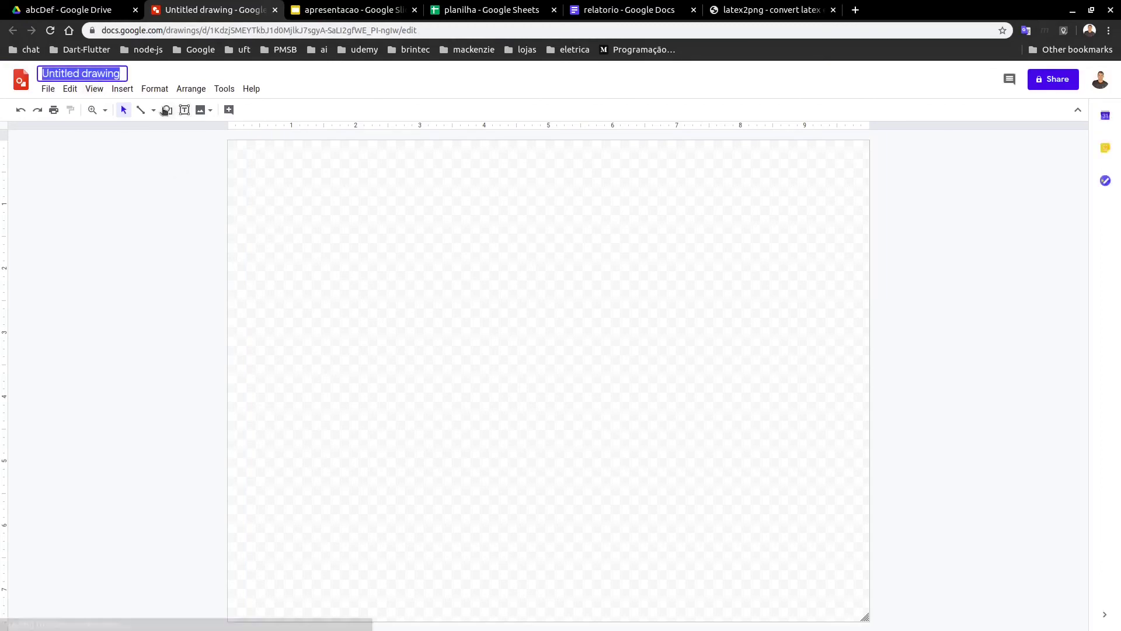
- Draw a long, slightly rising line in the upper part of the canvas and a short diagonal line below its higher end
left_click(139, 111)
left_click_drag(350, 238, 551, 211)
left_click(548, 249)
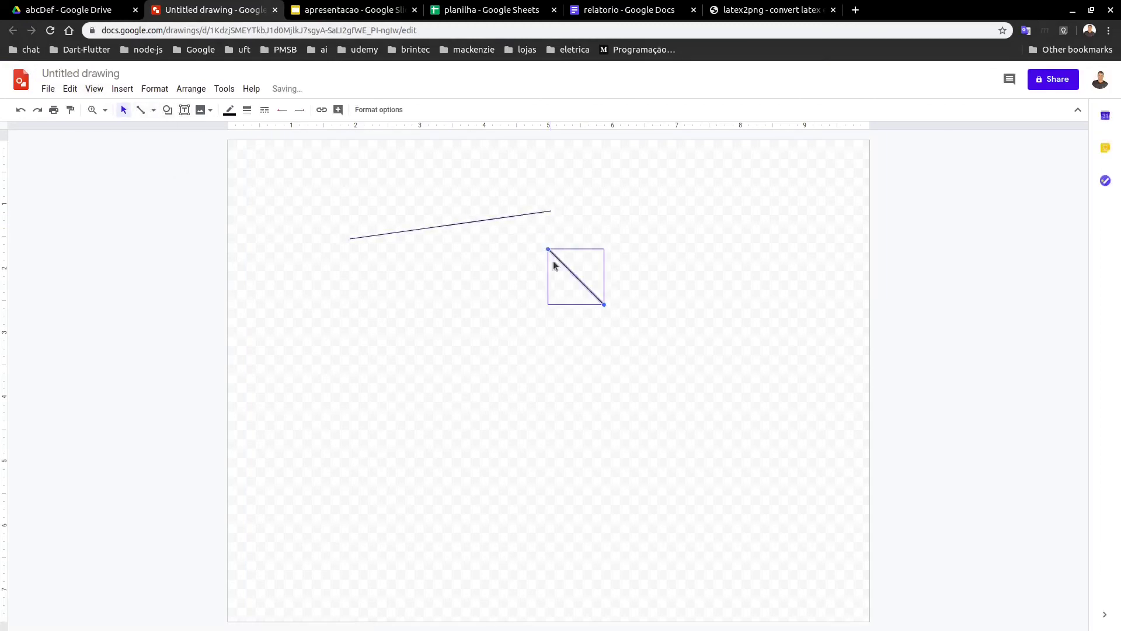
left_click(495, 258)
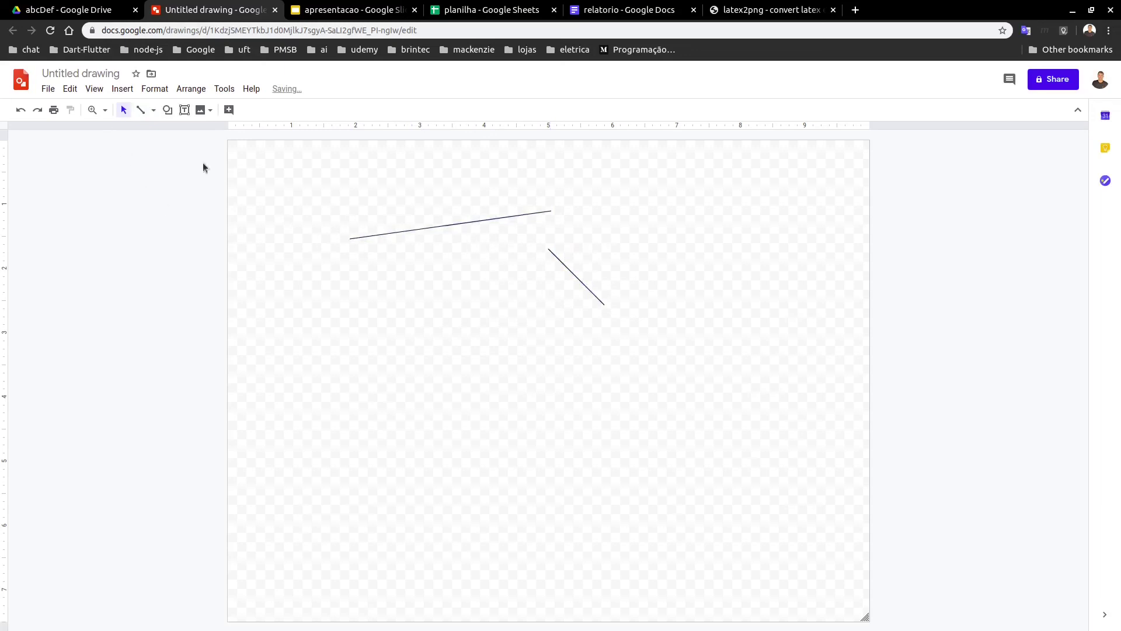
- Rename the drawing as desenho and return to the abcDef folder in Google Drive
left_click(55, 76)
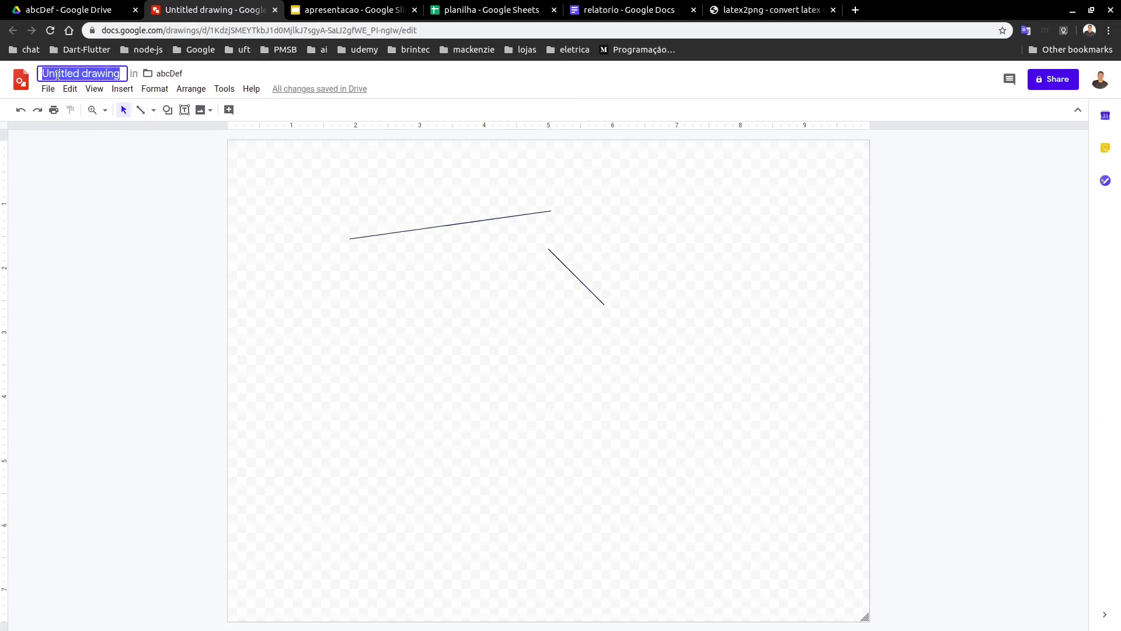
type("desenho")
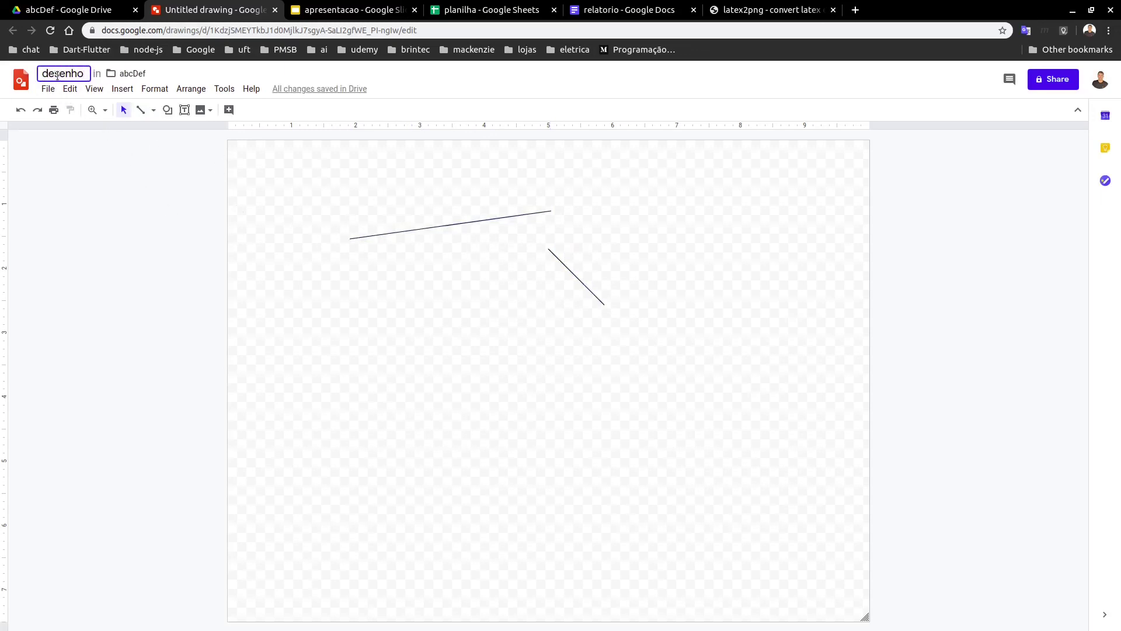
key("Return")
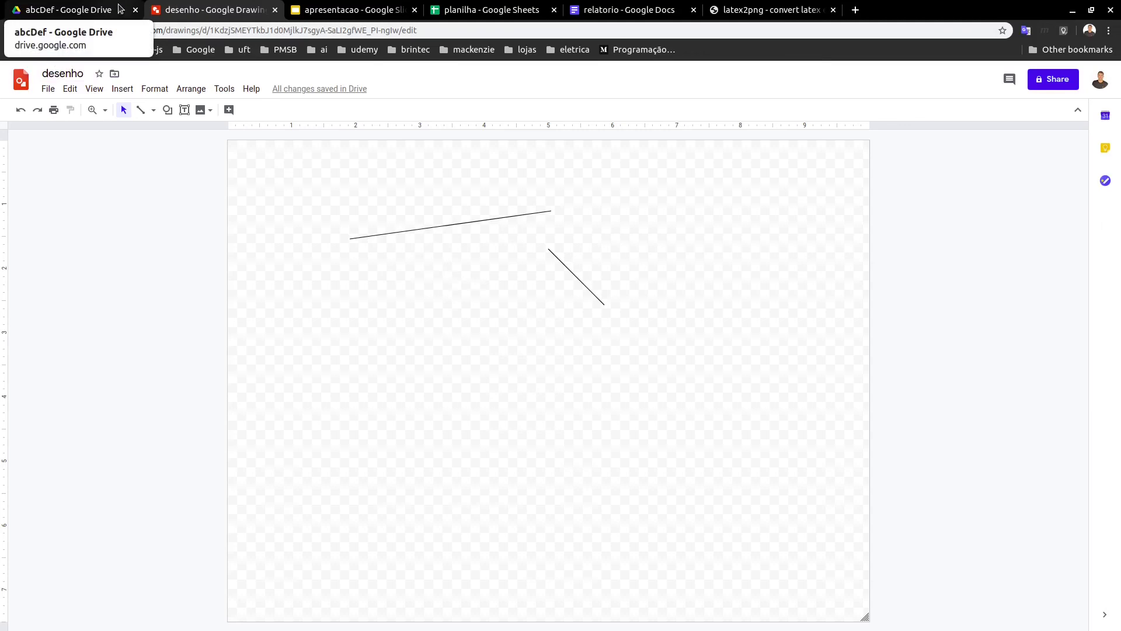
left_click(49, 7)
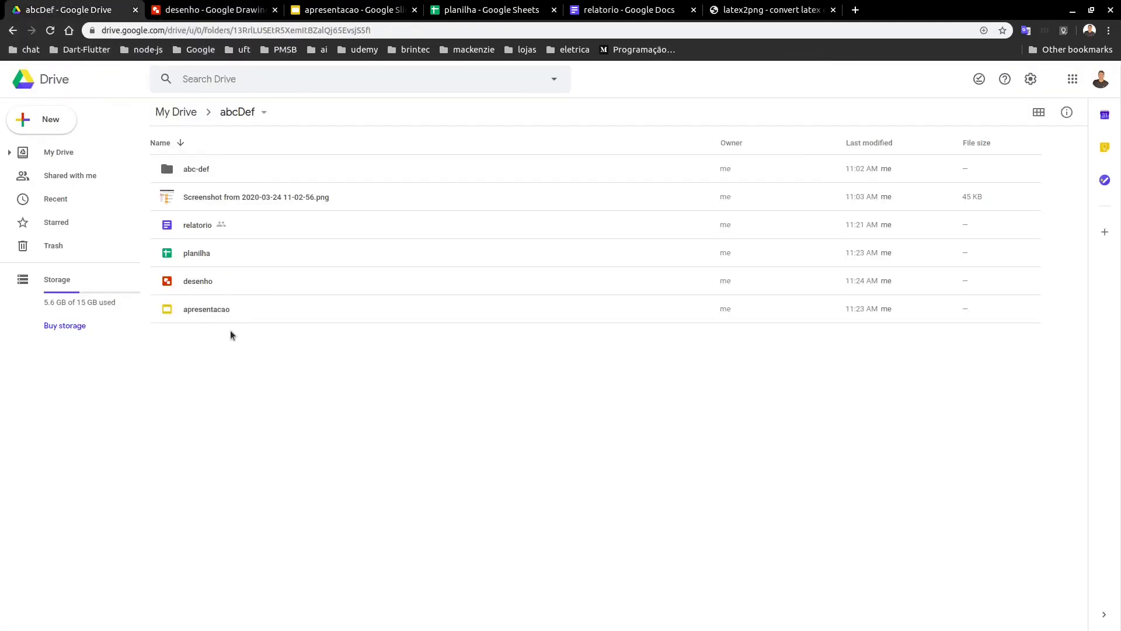
- Review the open planilha, apresentacao and desenho files, and check the folder and screenshot image listed in abcDef
left_click(453, 12)
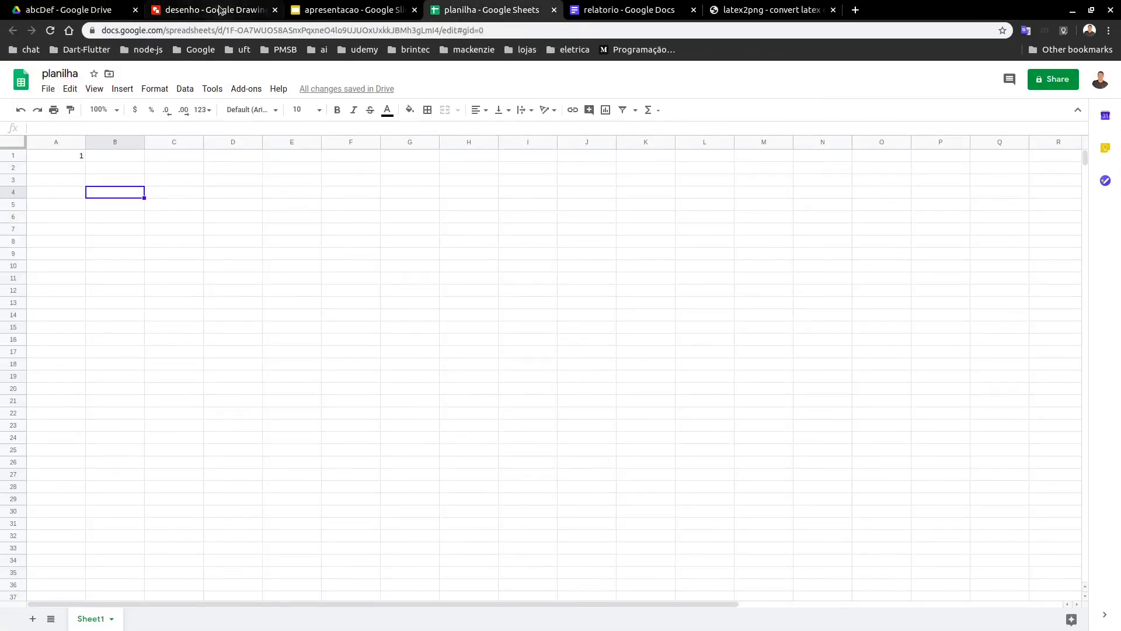
left_click(350, 10)
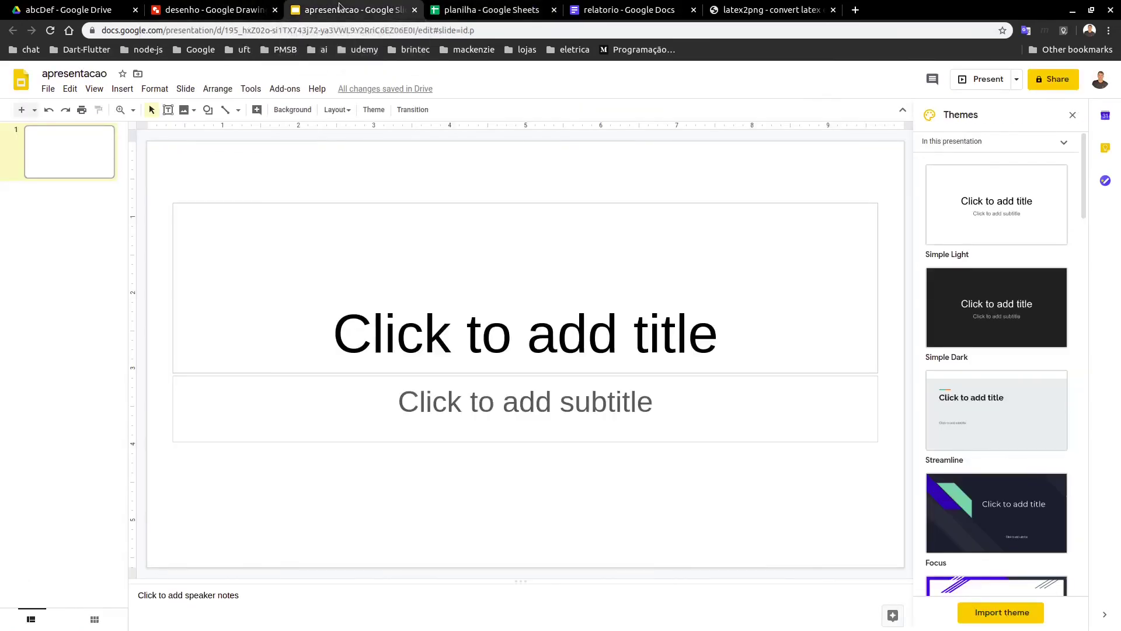
left_click(244, 13)
left_click(100, 16)
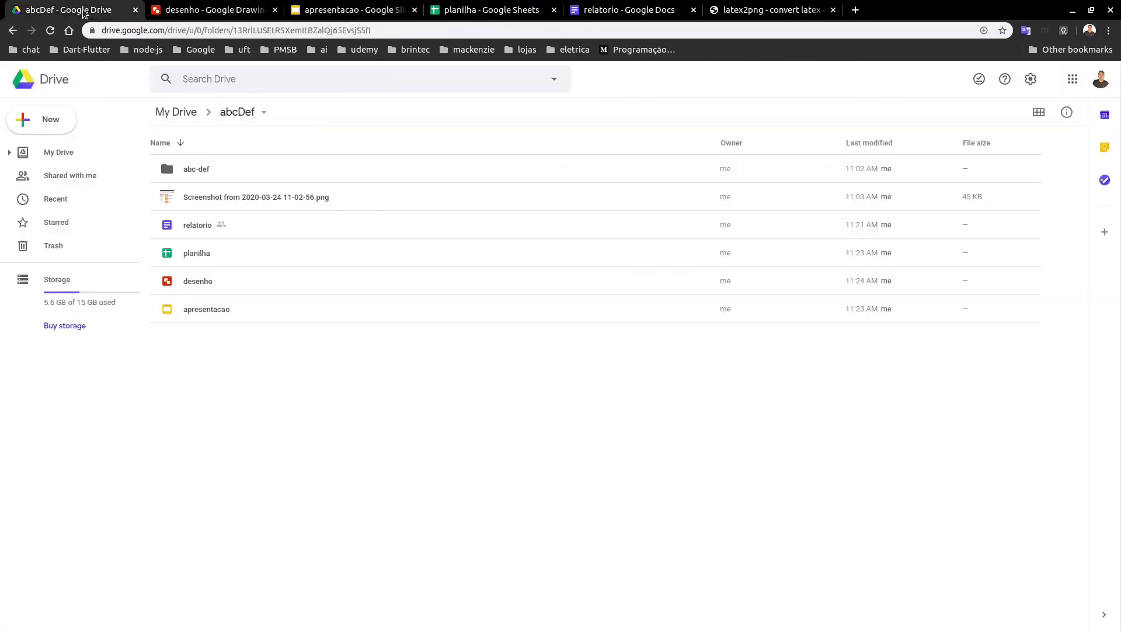
left_click(197, 167)
left_click(217, 197)
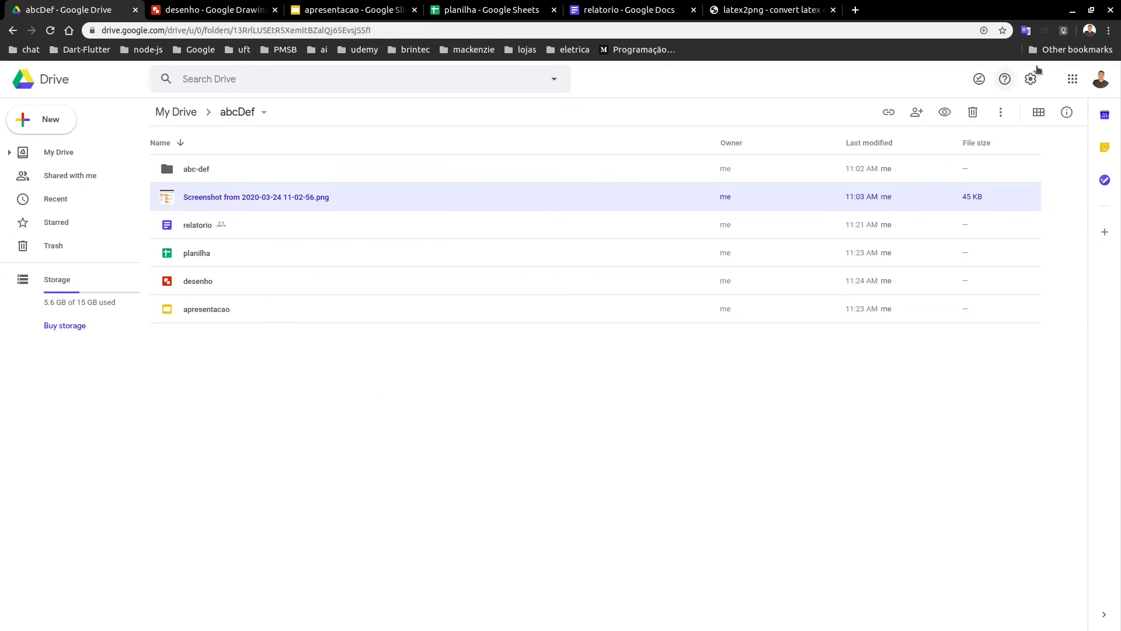
- Upload relatorio.pdf from the local Downloads folder to the abcDef folder in Google Drive and maximize the browser window
left_click(1073, 10)
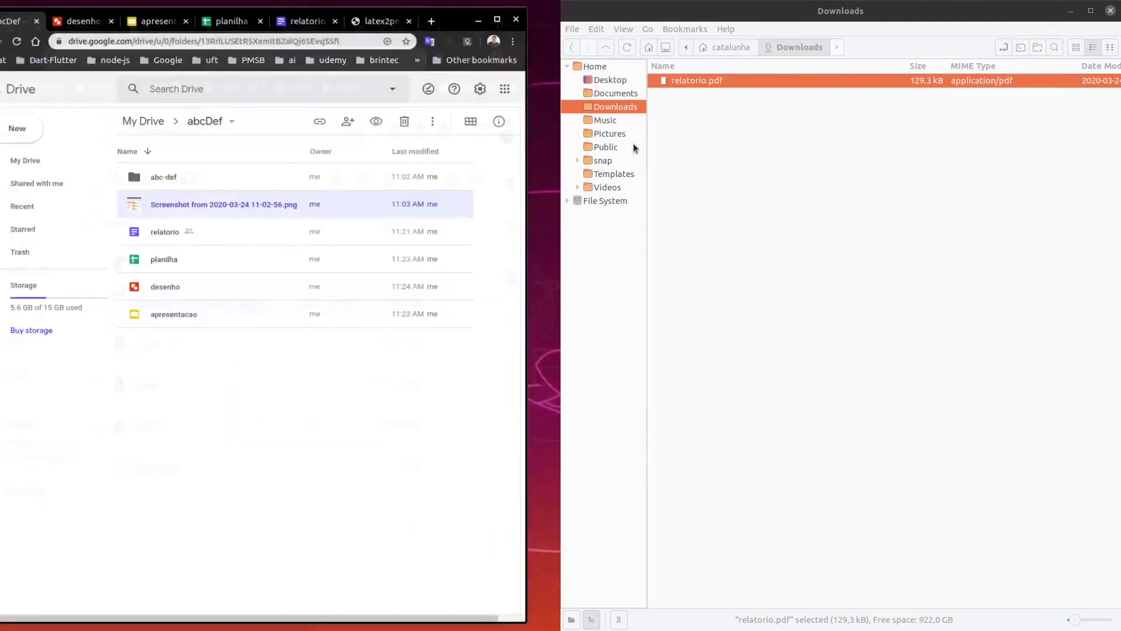
left_click(806, 124)
left_click_drag(686, 83, 258, 328)
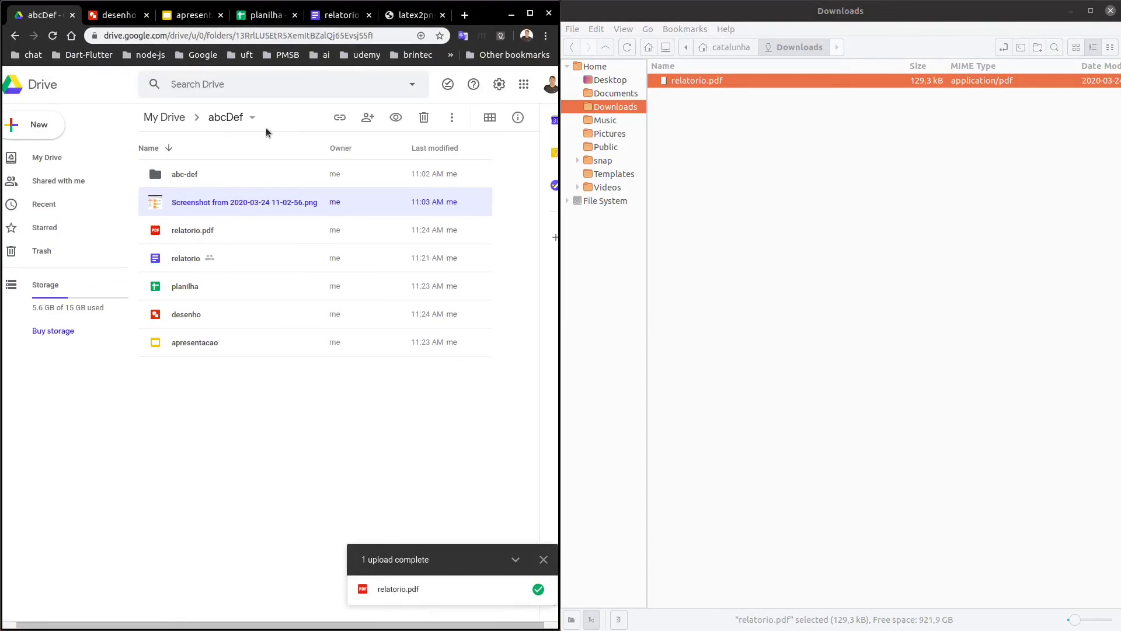
left_click(530, 13)
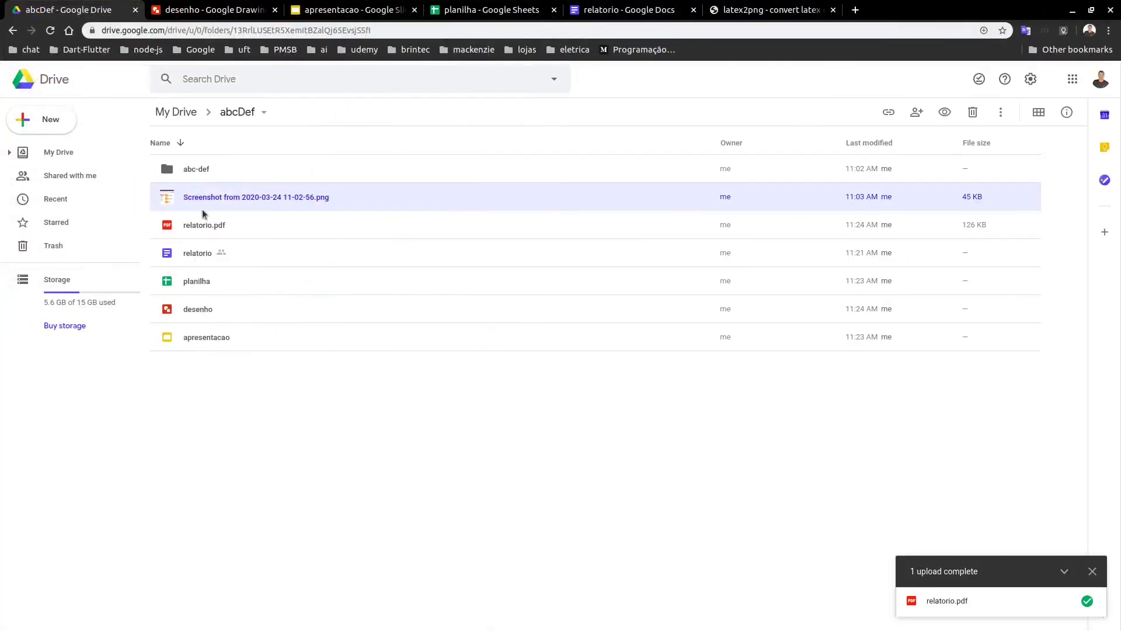